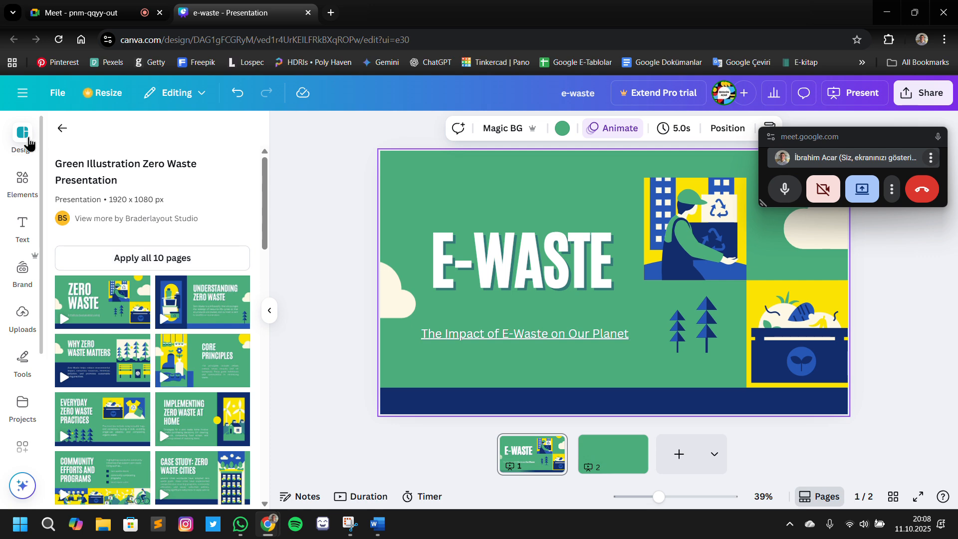
Apply the "Group Project" cover layout from the Blue Grey Simple Group Project Presentation template to page 2
left_click(23, 135)
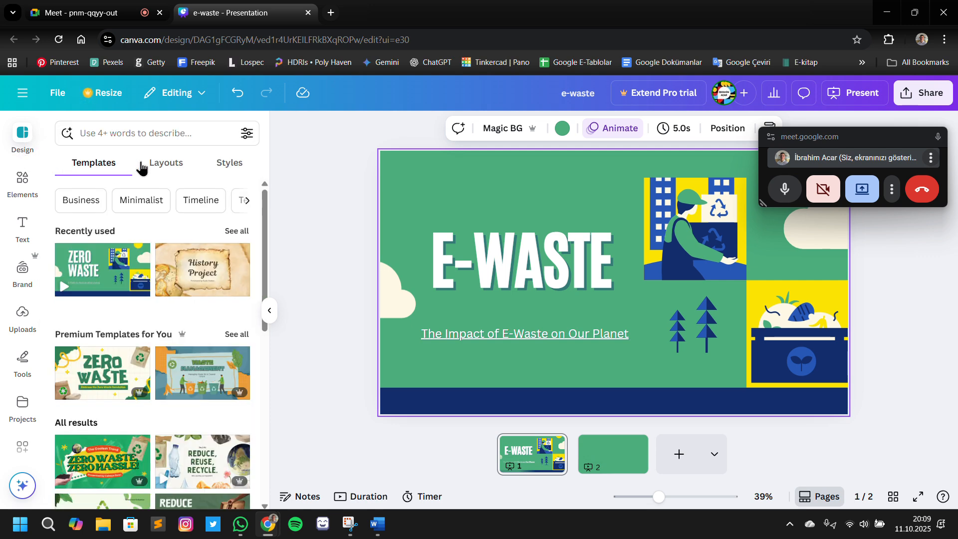
left_click(190, 135)
left_click(190, 136)
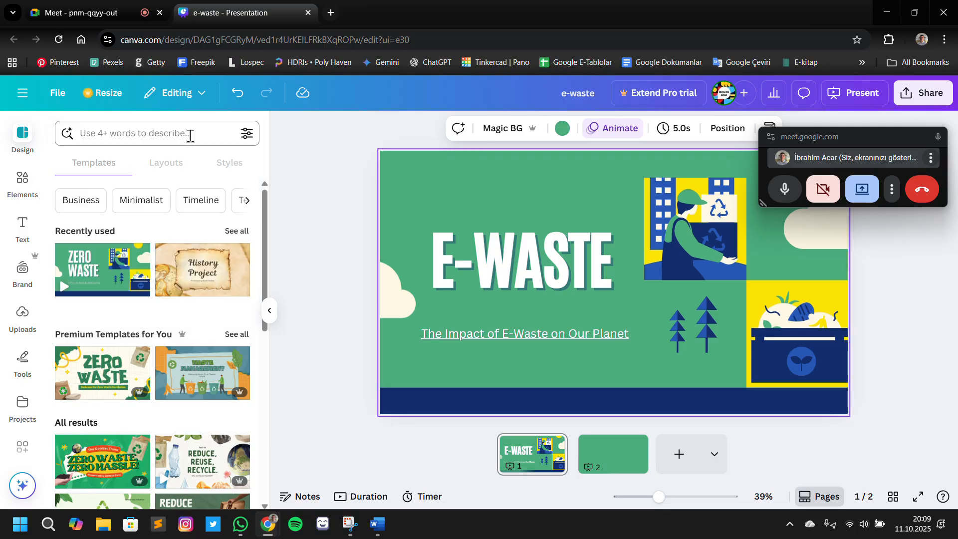
scroll(272, 314, "down", 1)
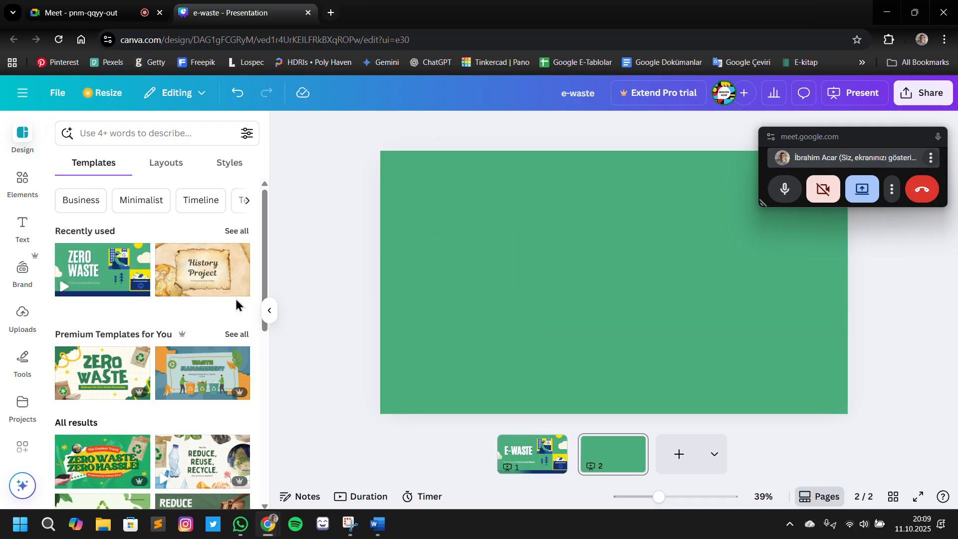
scroll(228, 296, "down", 10)
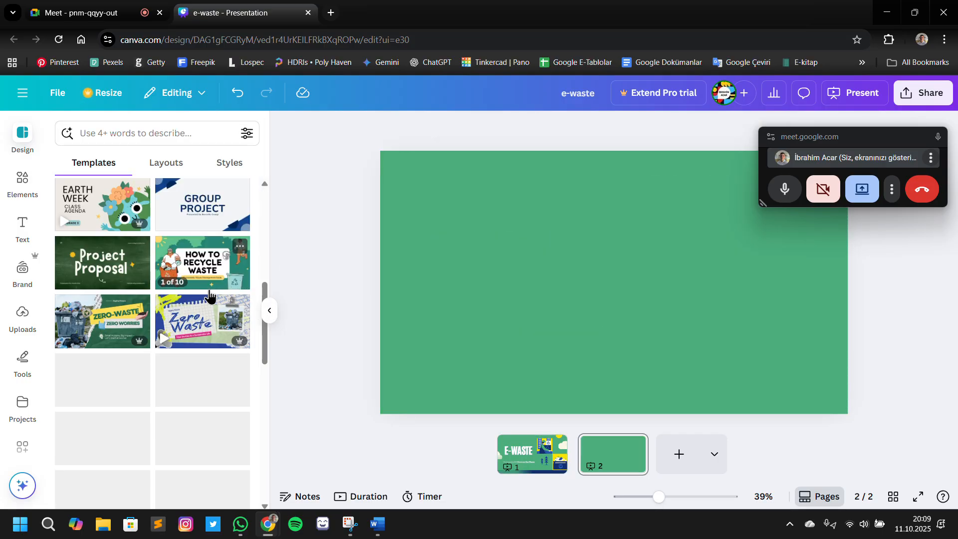
left_click(223, 220)
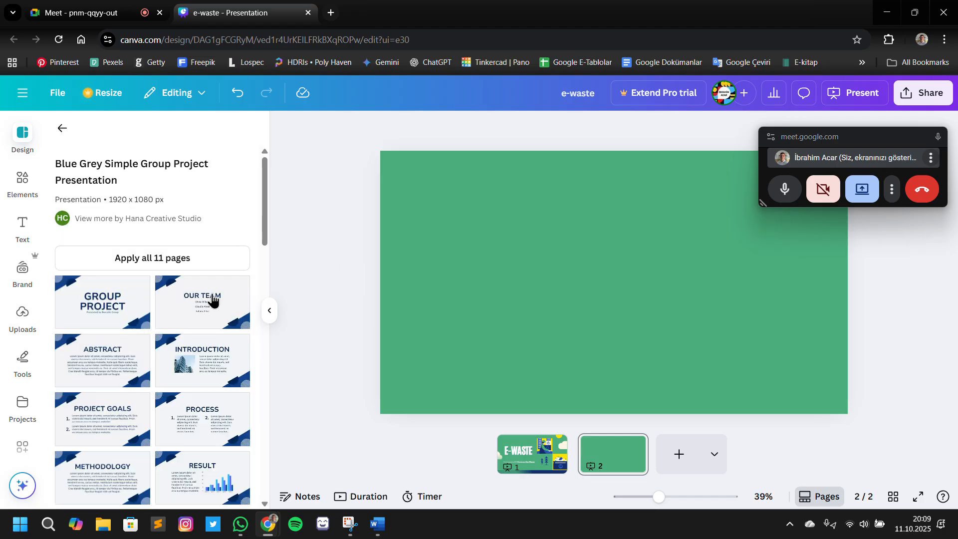
left_click(87, 301)
Try replacing the "GROUP PROJECT" title with "The Impact of E-Waste on Our Planet" and widening its text box
left_click(633, 296)
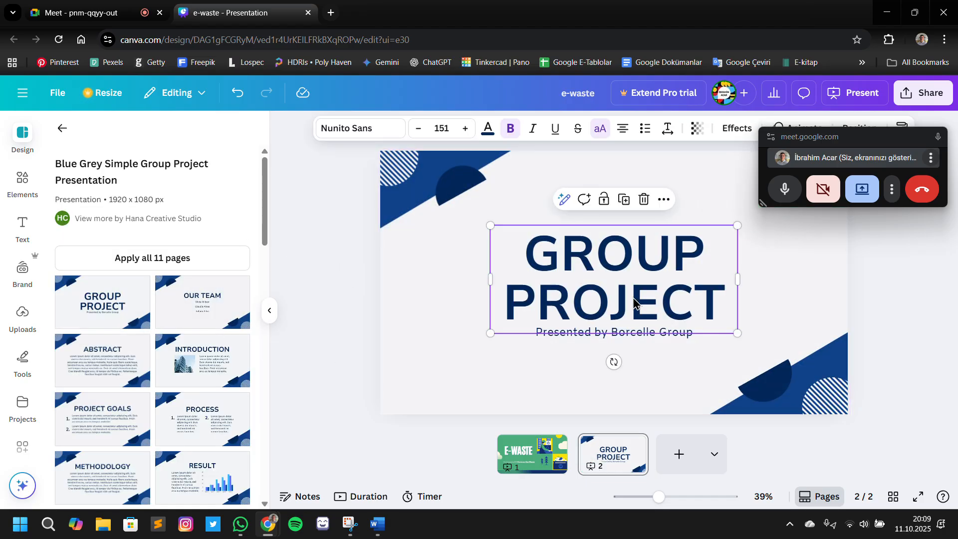
left_click(633, 296)
left_click(743, 327)
left_click(660, 267)
left_click(660, 268)
type("THE IMPACT OF E-WASTE ON OUR PLANET")
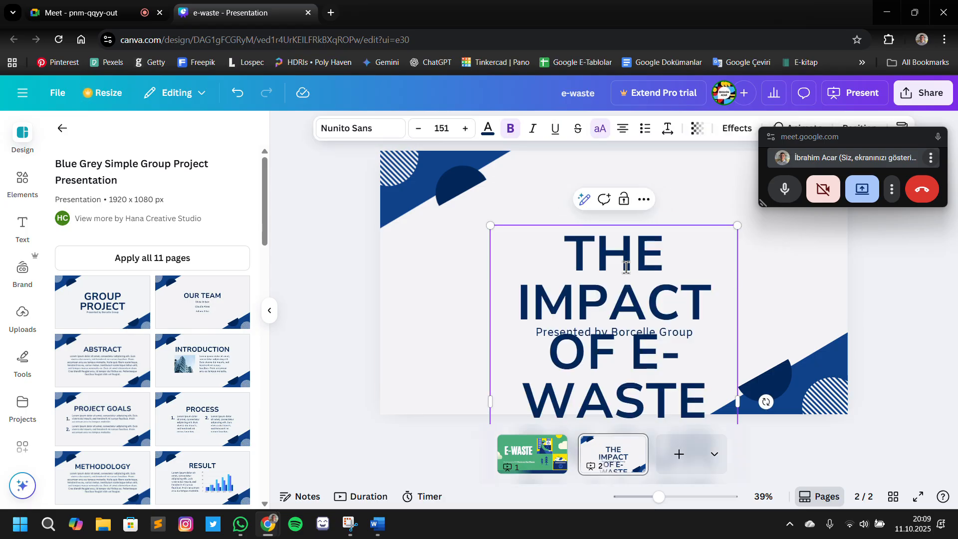
left_click_drag(738, 353, 912, 343)
left_click(784, 294)
left_click(953, 374)
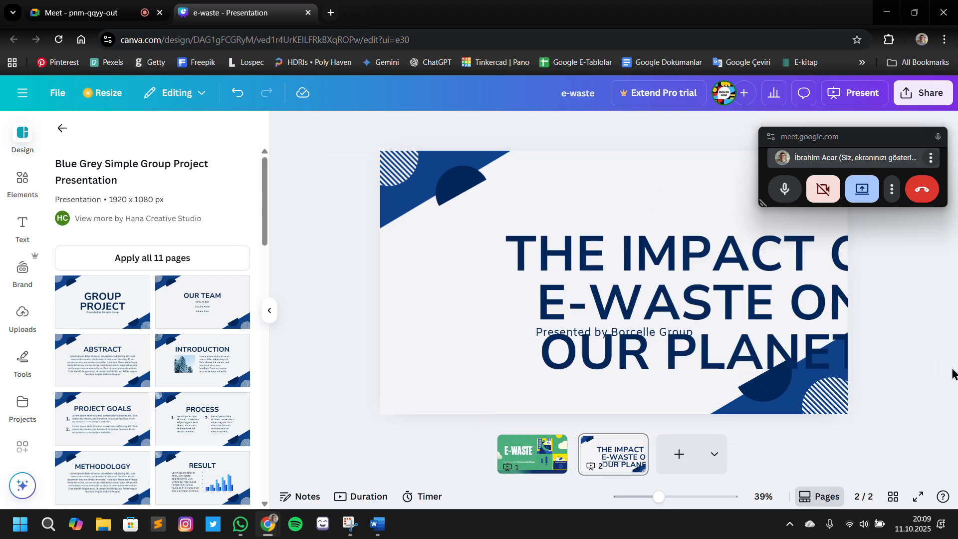
Undo the title replacement and the widening of its text box
key("ctrl+z")
key("ctrl+z")
key("ctrl+z")
Replace the subtitle under the title with "The Impact of E-Waste on Our Planet" and widen its box to fit one line
left_click(680, 333)
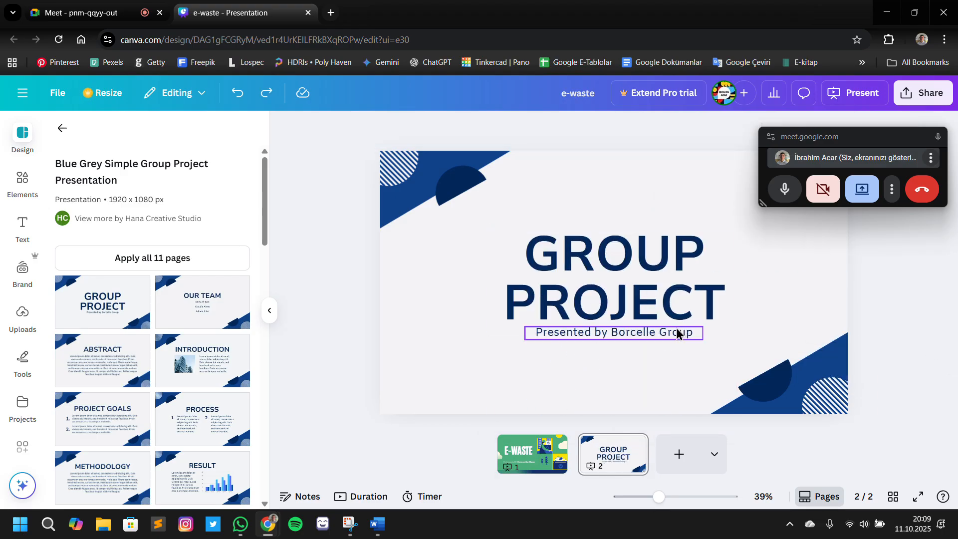
double_click(676, 329)
type("The Impact of E-Waste on Our Planet")
left_click(759, 314)
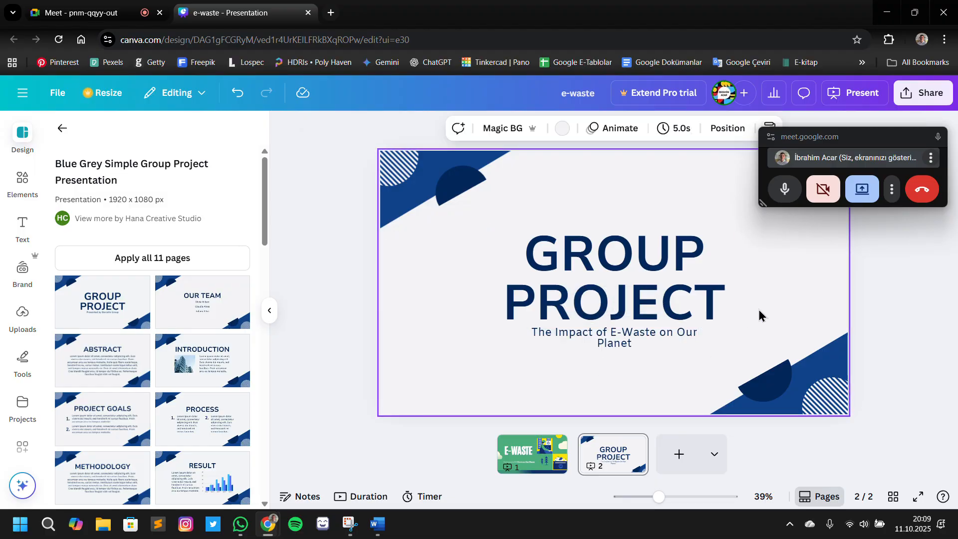
left_click(694, 345)
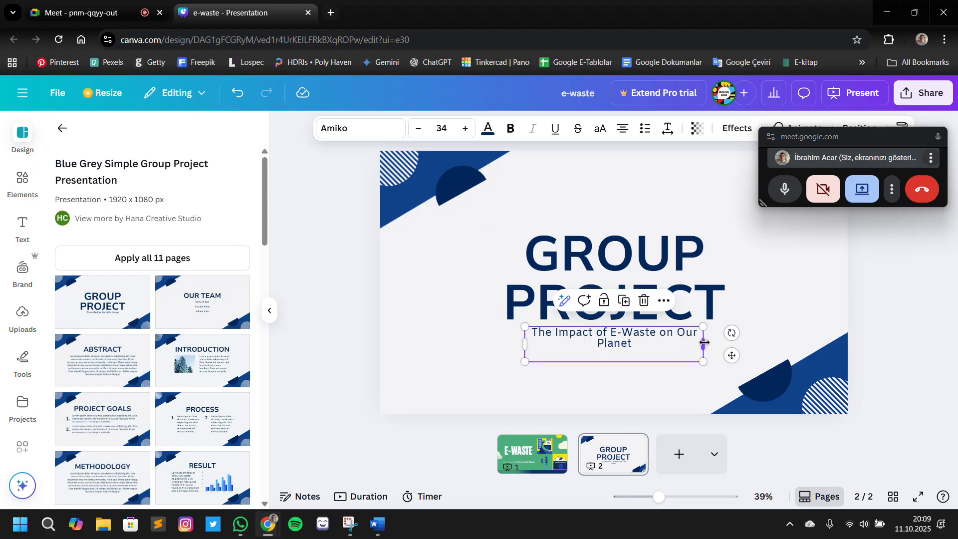
left_click_drag(704, 344, 754, 353)
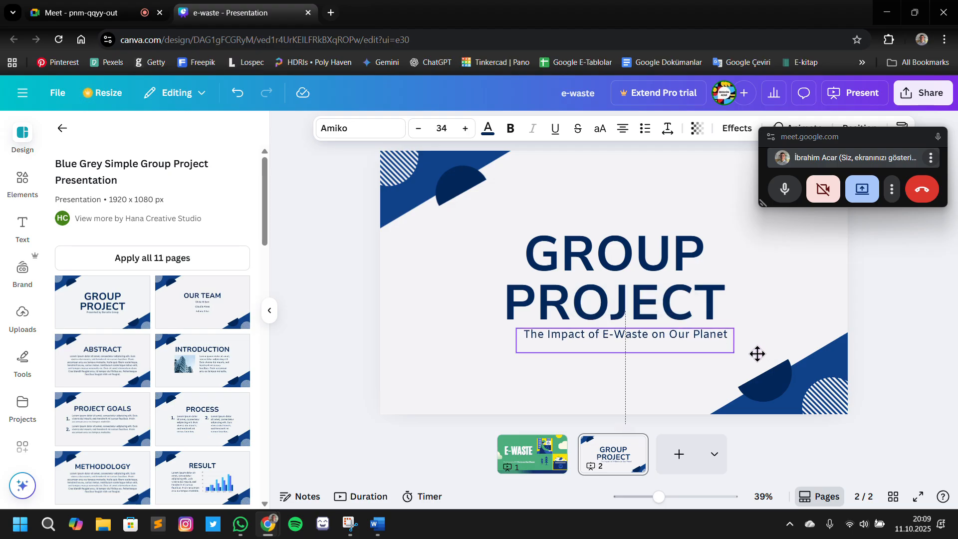
Replace the "GROUP PROJECT" title on page 2 with "E-WASTE"
left_click(659, 251)
left_click(659, 252)
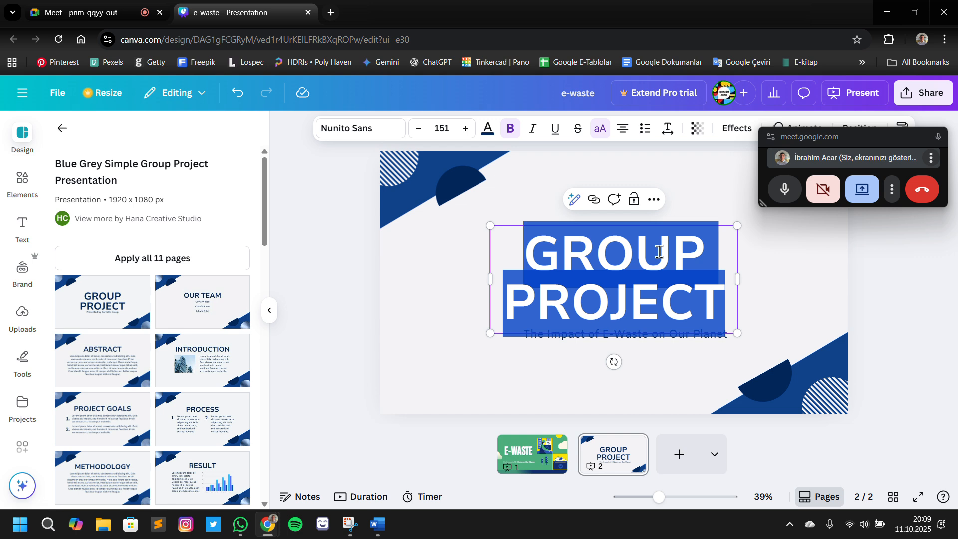
type("E-WA")
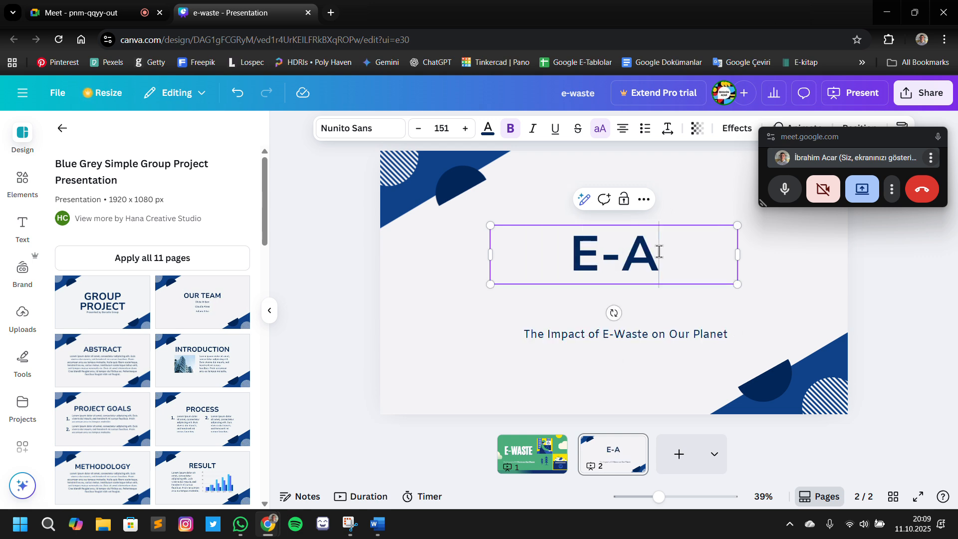
type("STE")
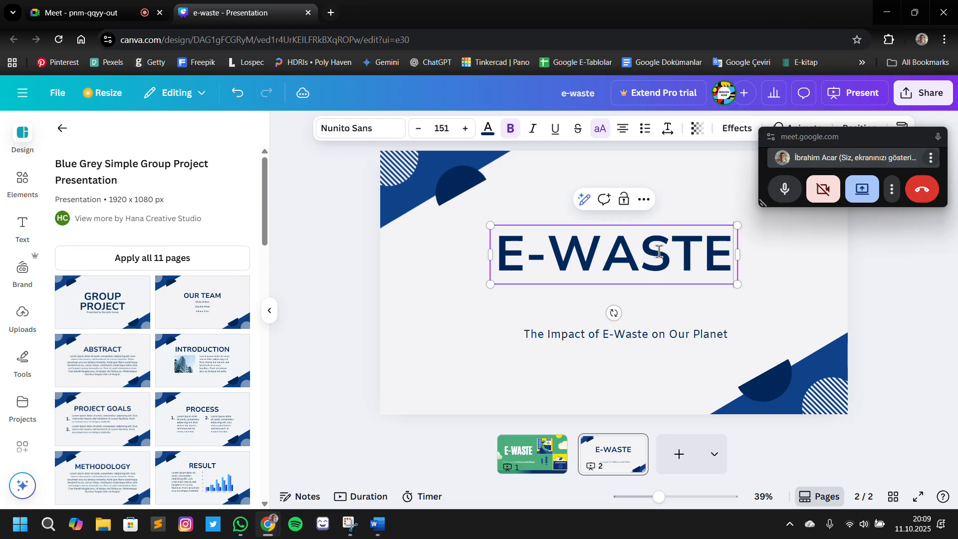
Move the subtitle up and the "E-WASTE" title slightly down so they sit close together mid-slide
left_click(729, 336)
left_click_drag(673, 335, 665, 310)
left_click_drag(679, 256, 684, 272)
left_click(930, 397)
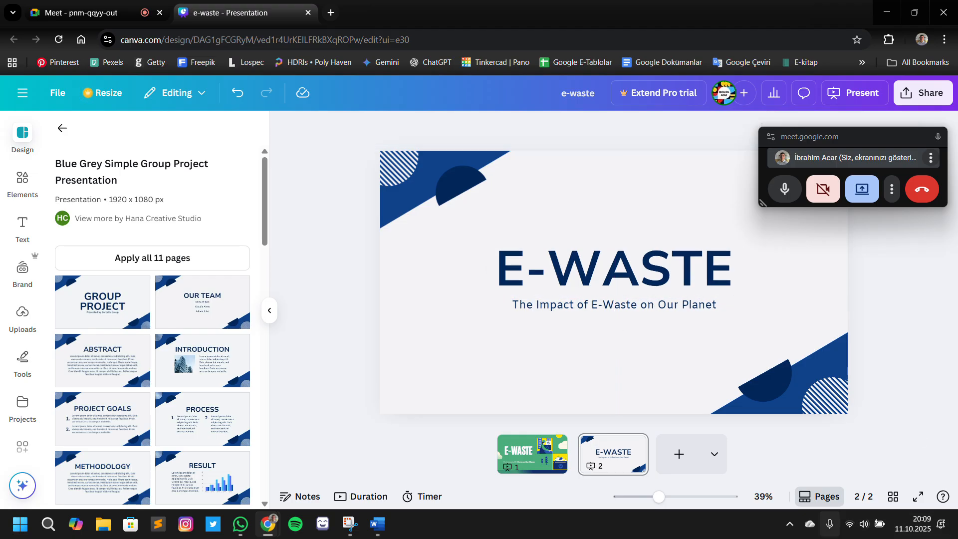
Delete page 1, the green illustrated E-Waste cover, from the presentation
left_click(562, 462)
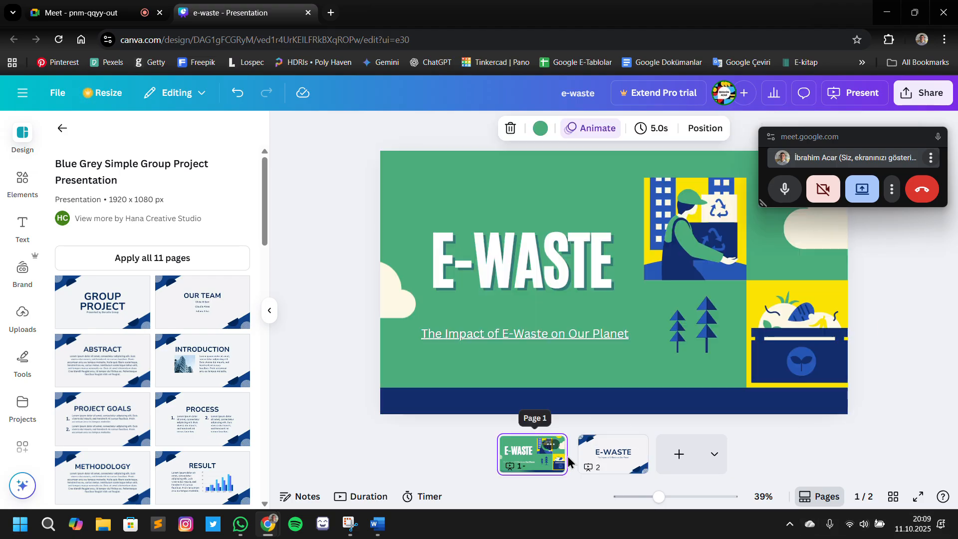
left_click(551, 444)
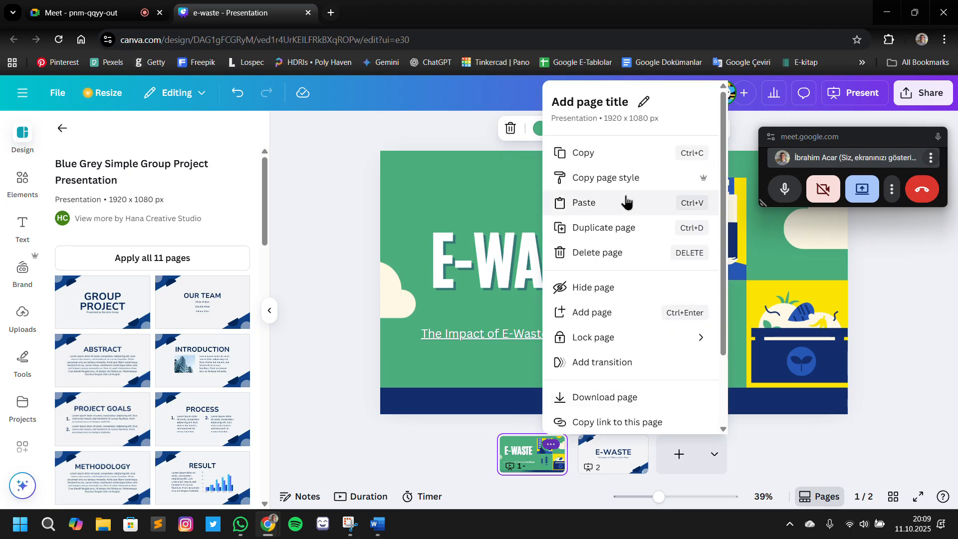
scroll(585, 396, "down", 2)
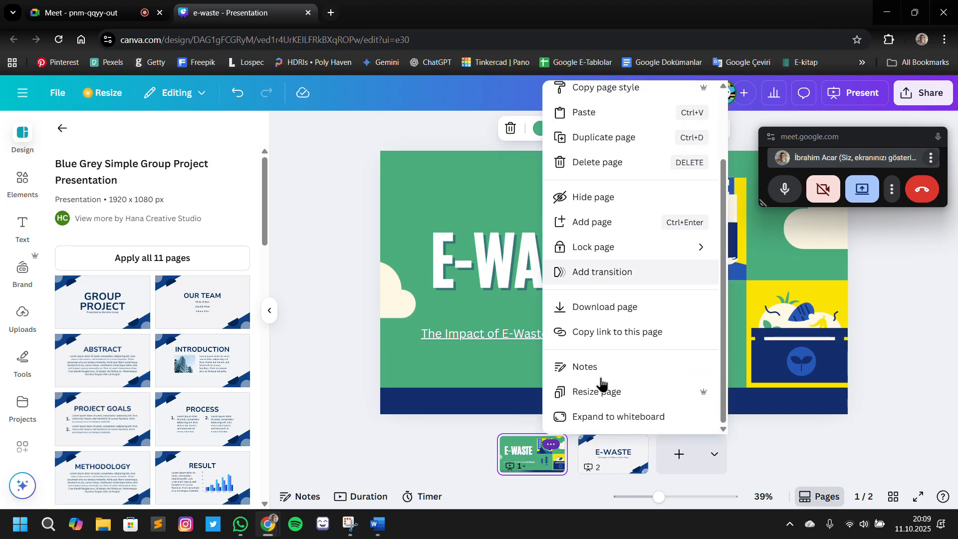
left_click(544, 449)
left_click(551, 448)
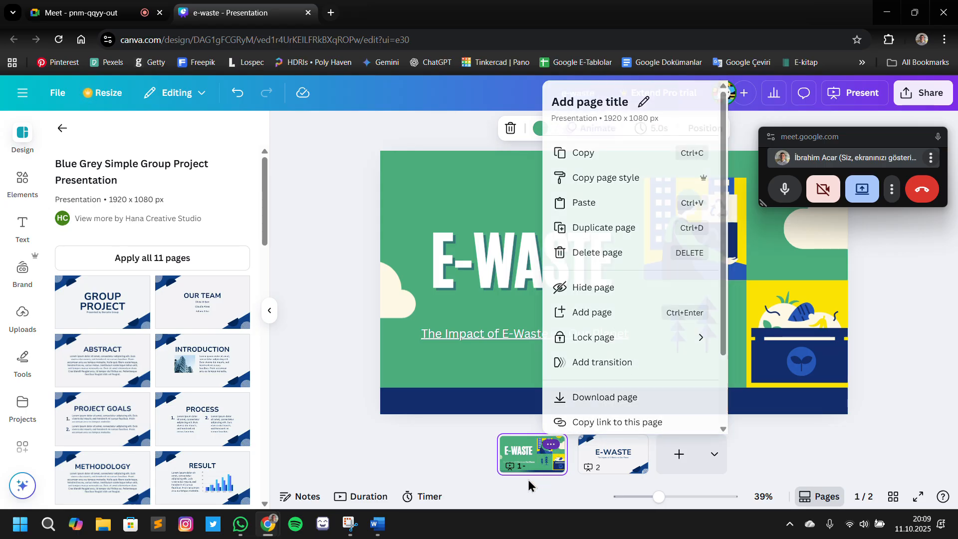
left_click(533, 461)
key("Delete")
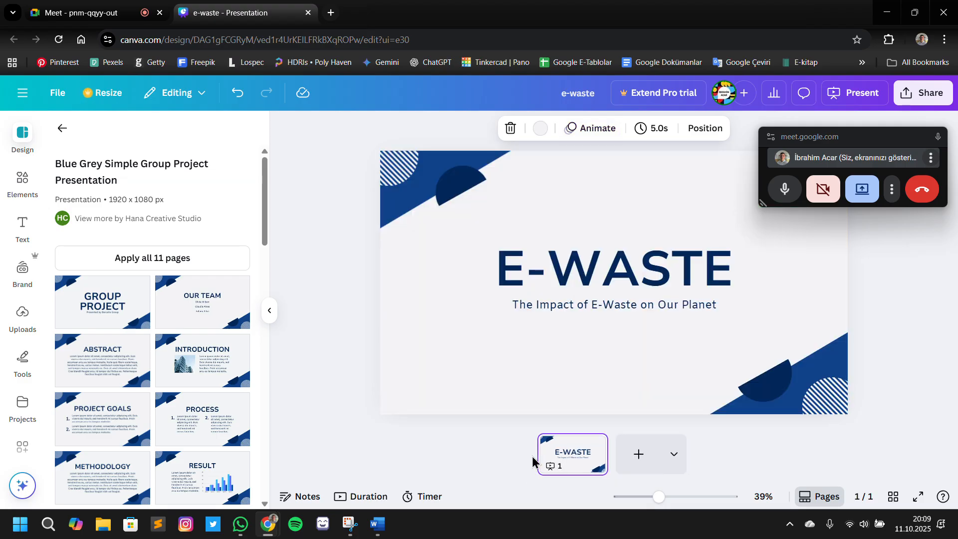
Add a second page and apply the template's "Introduction" layout to it, trying the "Our Team" and "Abstract" layouts first
left_click(630, 457)
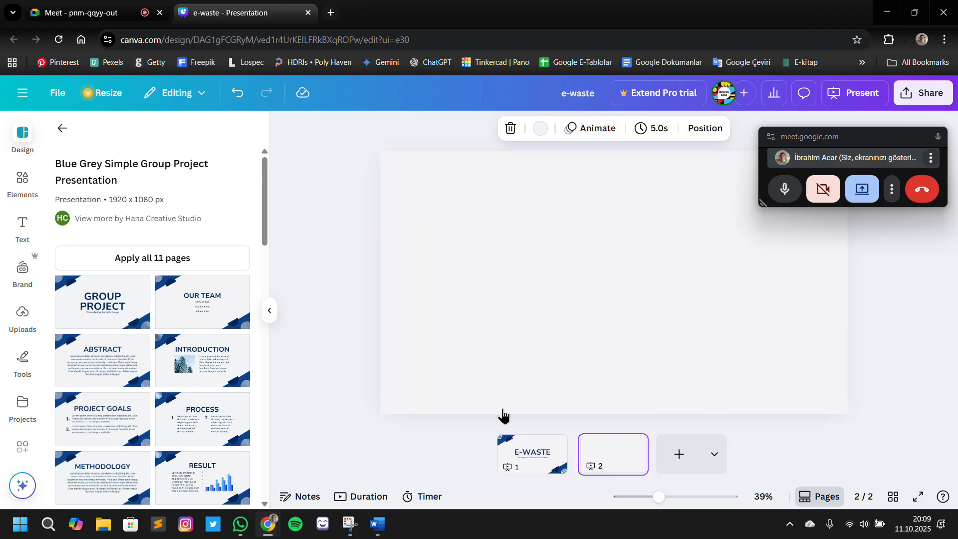
left_click(196, 321)
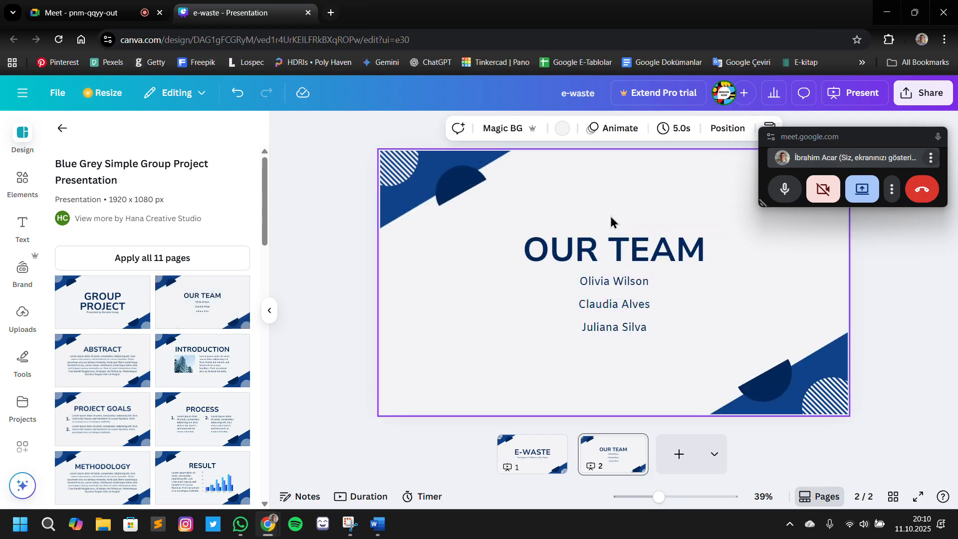
left_click(617, 251)
left_click(618, 248)
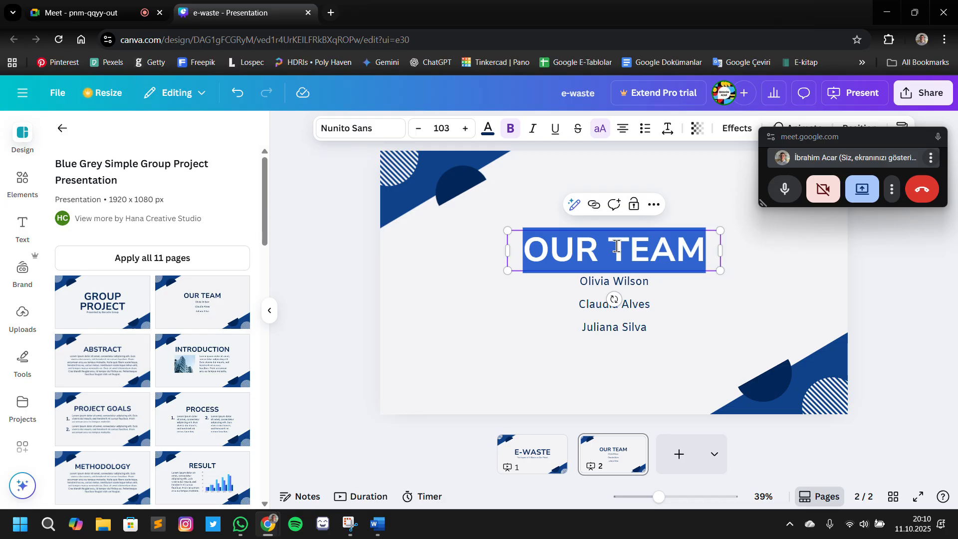
left_click(637, 446)
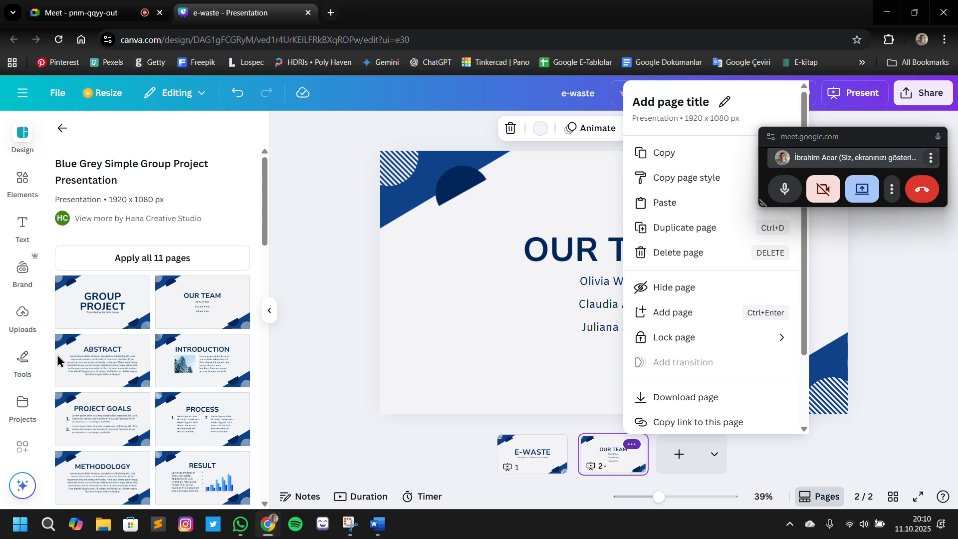
left_click(91, 363)
left_click(91, 362)
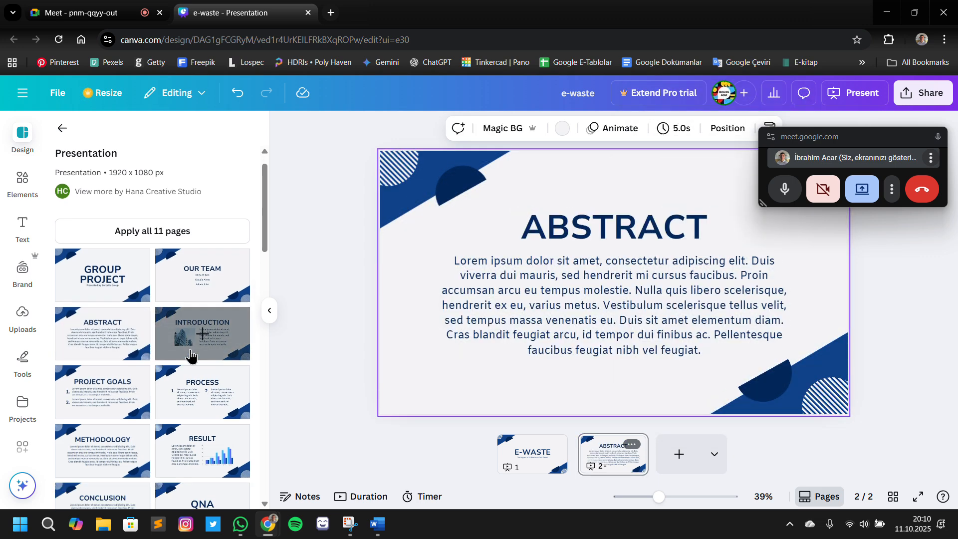
scroll(189, 352, "down", 5)
scroll(188, 359, "up", 6)
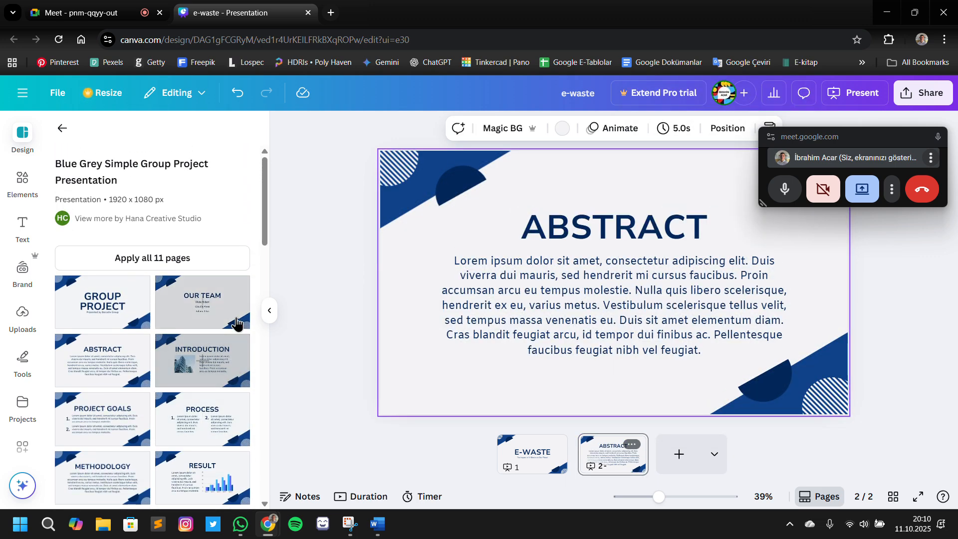
left_click(207, 344)
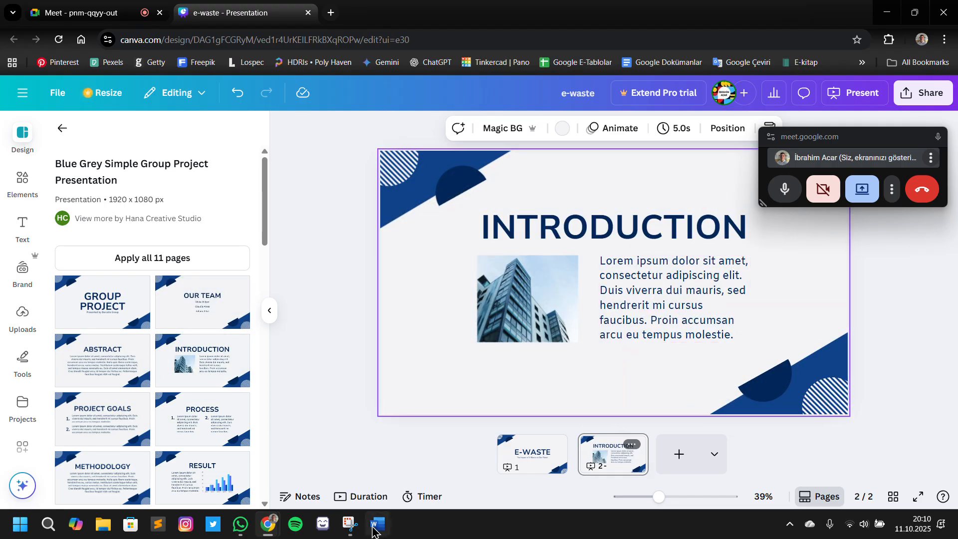
Switch to the Word document and copy the slide 2 heading "What Is E-Waste?"
left_click(375, 526)
left_click(590, 333)
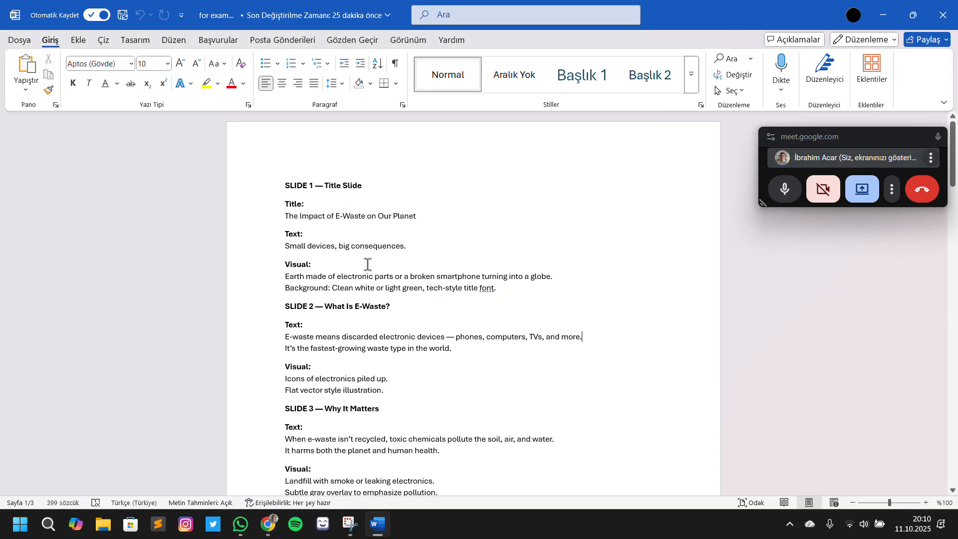
scroll(322, 280, "down", 1)
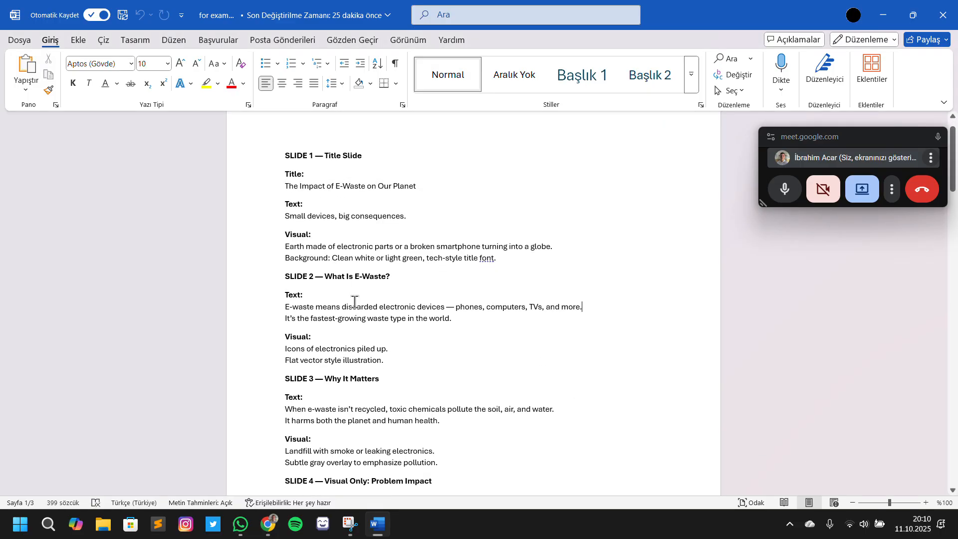
scroll(292, 286, "down", 2)
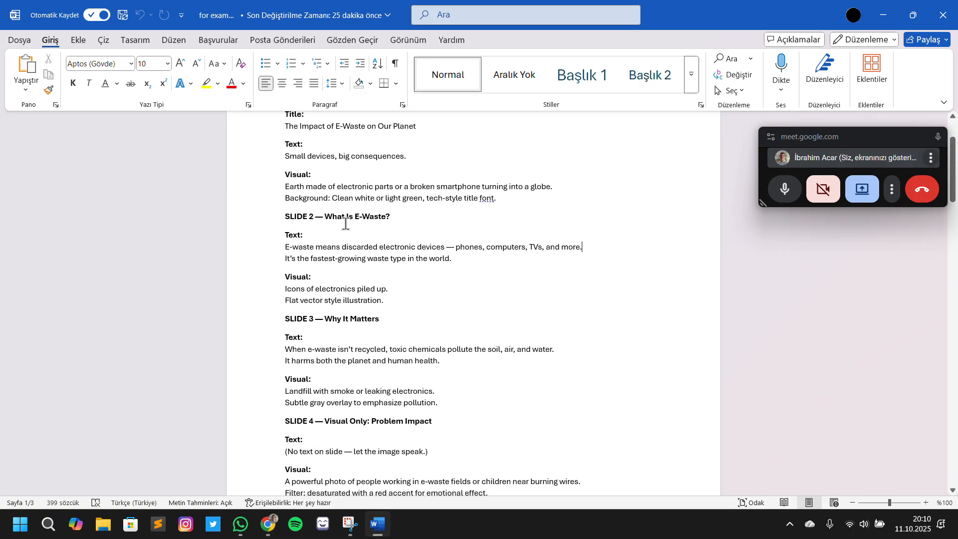
left_click_drag(353, 223, 395, 221)
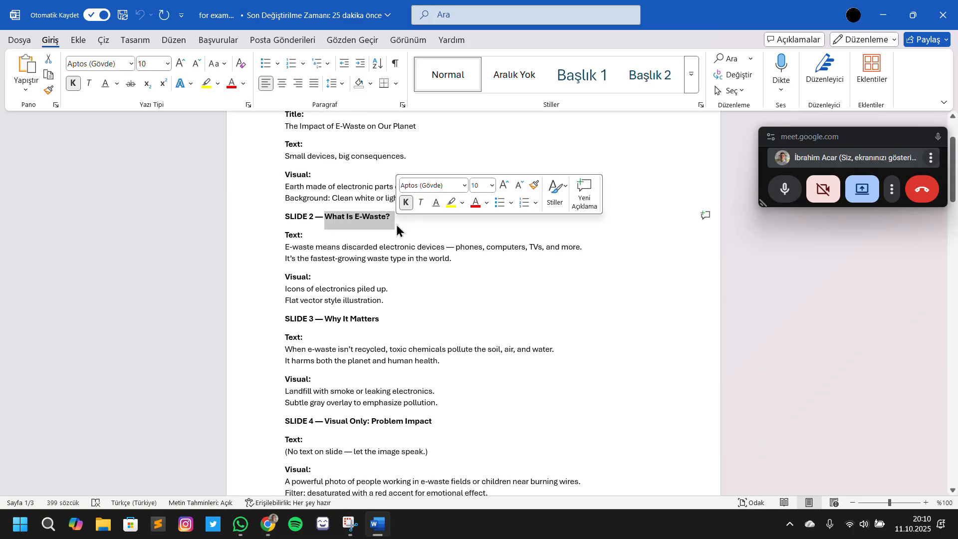
Switch back to Canva, replace the "INTRODUCTION" title with "What Is E-Waste?" and shrink it to size 84.6 on one line
key("alt+Tab")
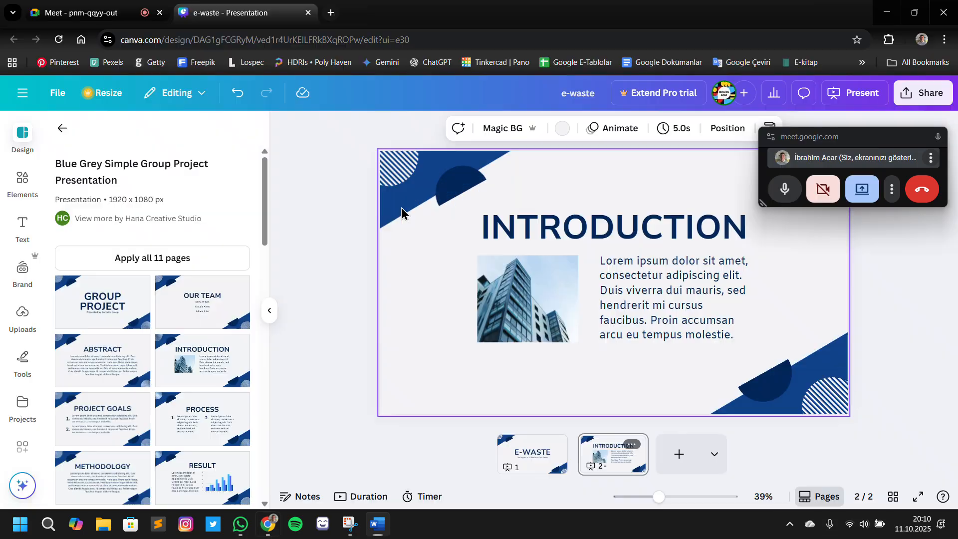
double_click(667, 239)
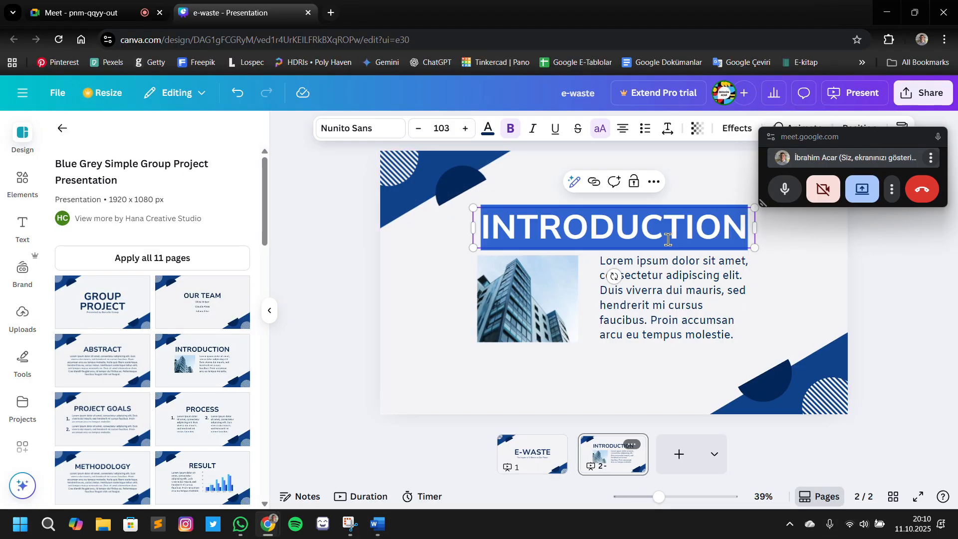
type("WHAT IS E-WASTE?")
mouse_move(756, 263)
left_mouse_down()
mouse_move(834, 259)
mouse_move(762, 277)
mouse_move(754, 269)
left_mouse_up()
left_click(808, 307)
left_click(802, 259)
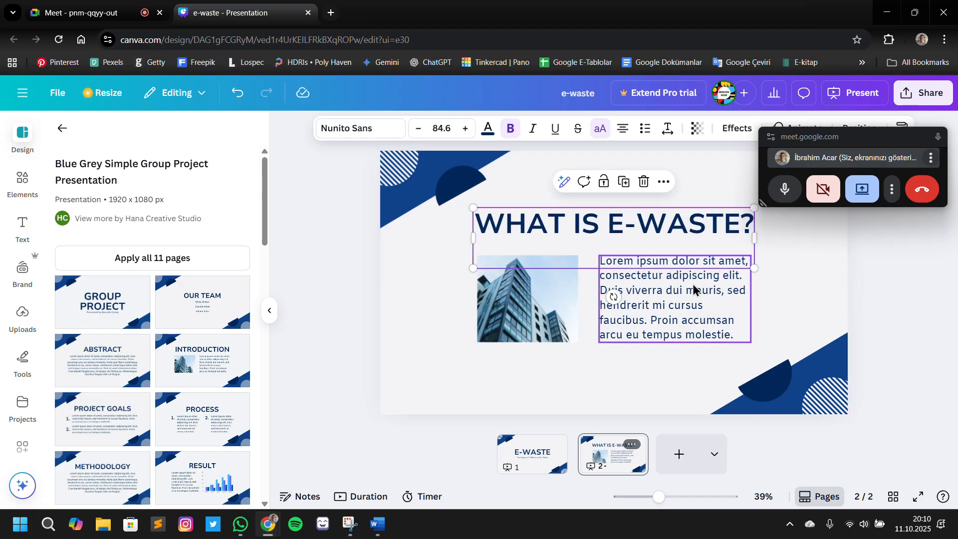
Move the "What Is E-Waste?" title slightly down, closer to the picture and paragraph
left_click_drag(654, 225, 654, 231)
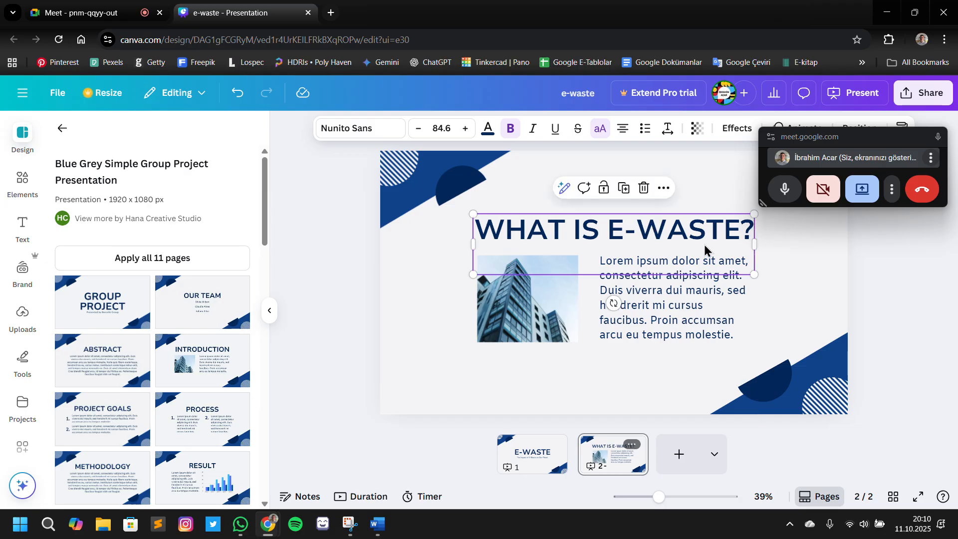
left_click(805, 296)
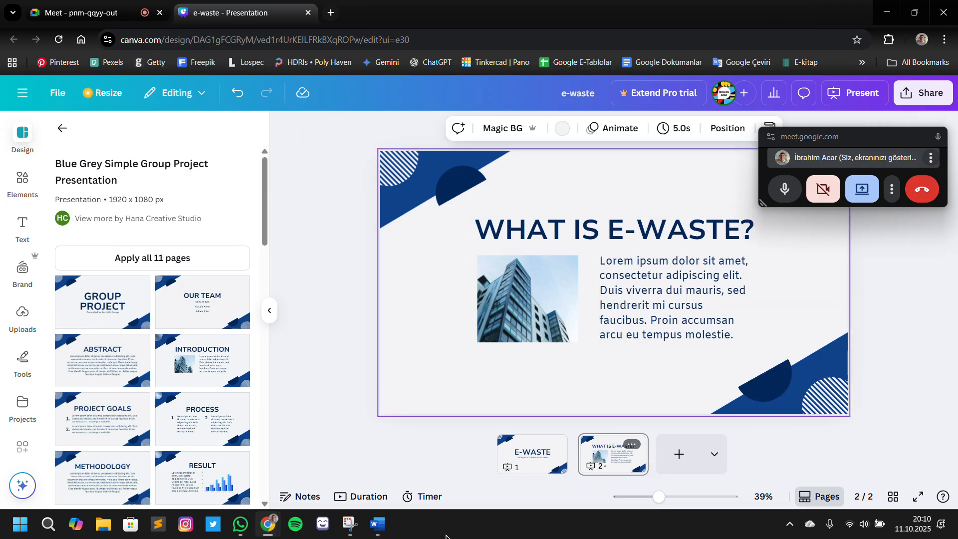
Switch to the Word document and copy the two-sentence slide 2 text starting with "E-waste means discarded electronic devices"
left_click(378, 523)
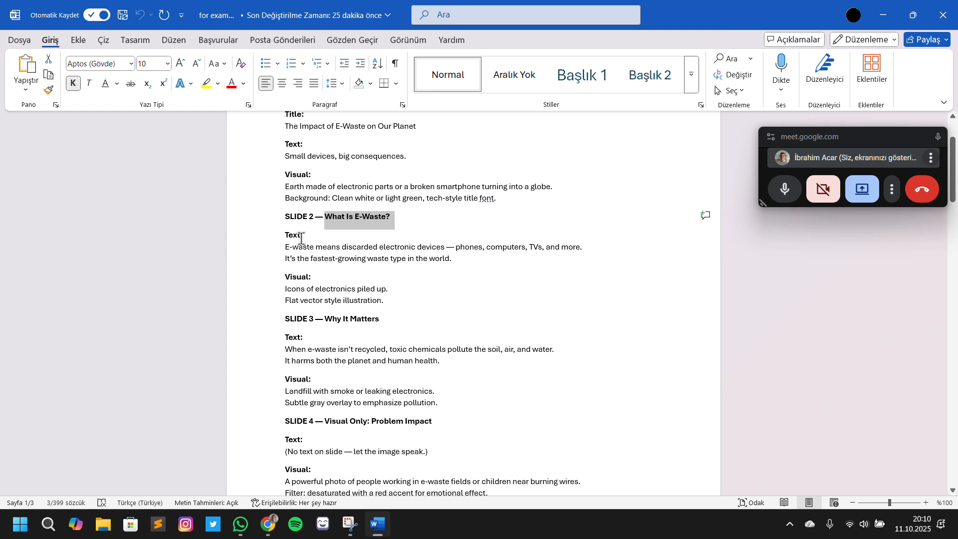
left_click_drag(286, 247, 477, 266)
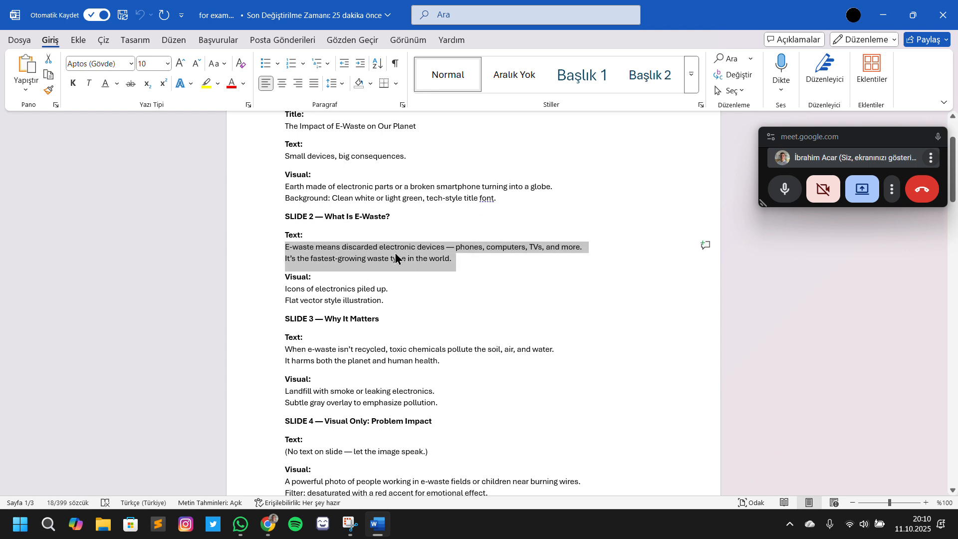
key("ctrl+c")
Switch back to Canva, replace the lorem ipsum paragraph with the copied text and widen its text box slightly
key("alt+Tab")
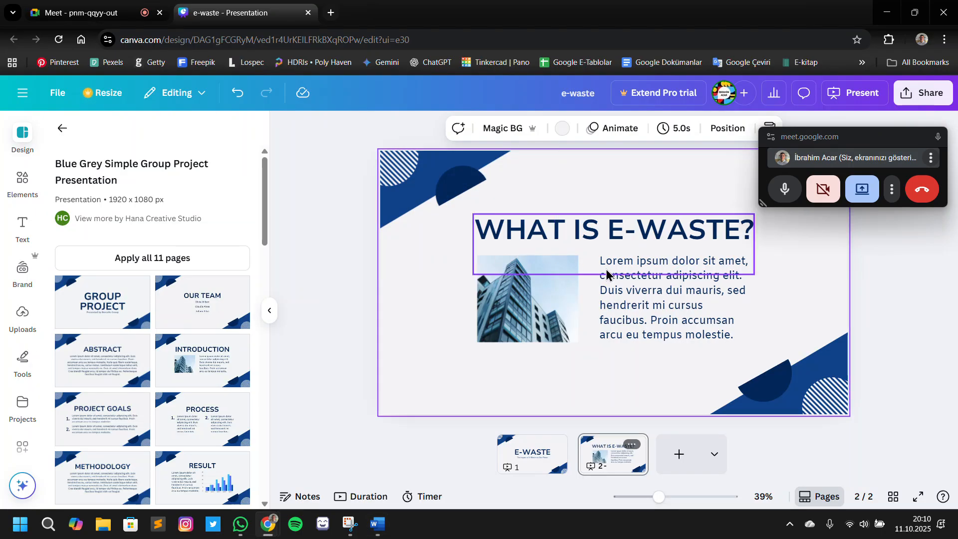
left_click(655, 289)
key("ctrl+a")
key("ctrl+v")
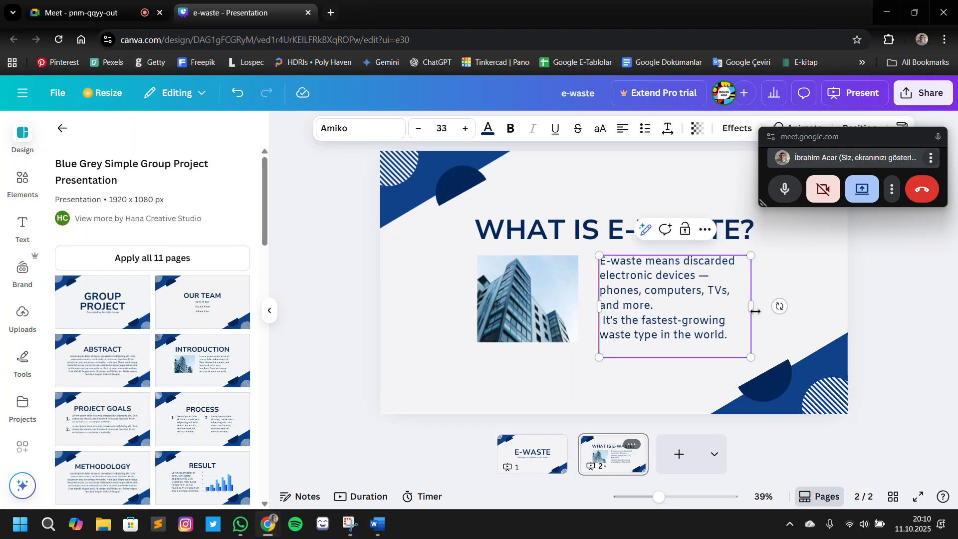
left_click_drag(755, 310, 773, 312)
left_click(903, 306)
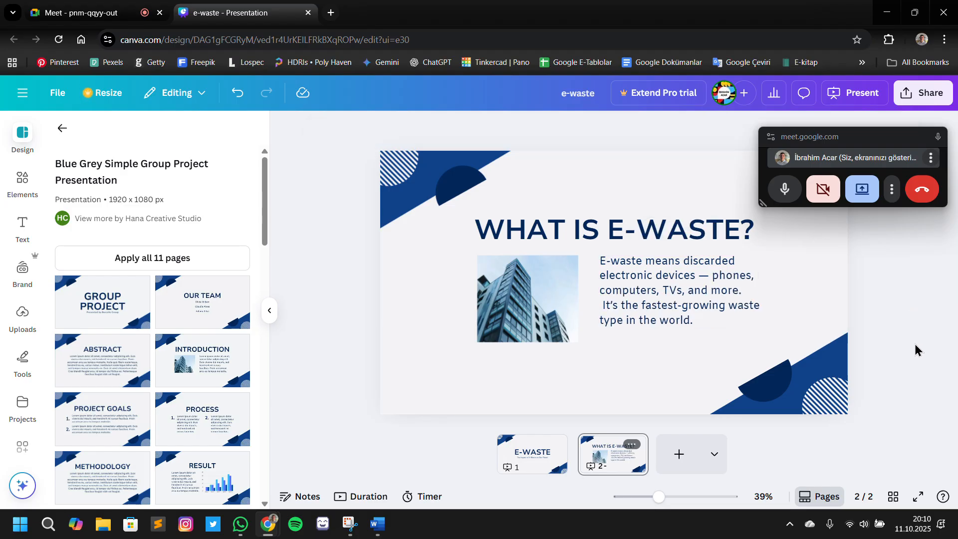
left_click(569, 295)
left_click(891, 316)
Switch to the Word document and copy the slide 2 visual description "Icons of electronics piled up. Flat vector style illustration."
key("alt+Tab")
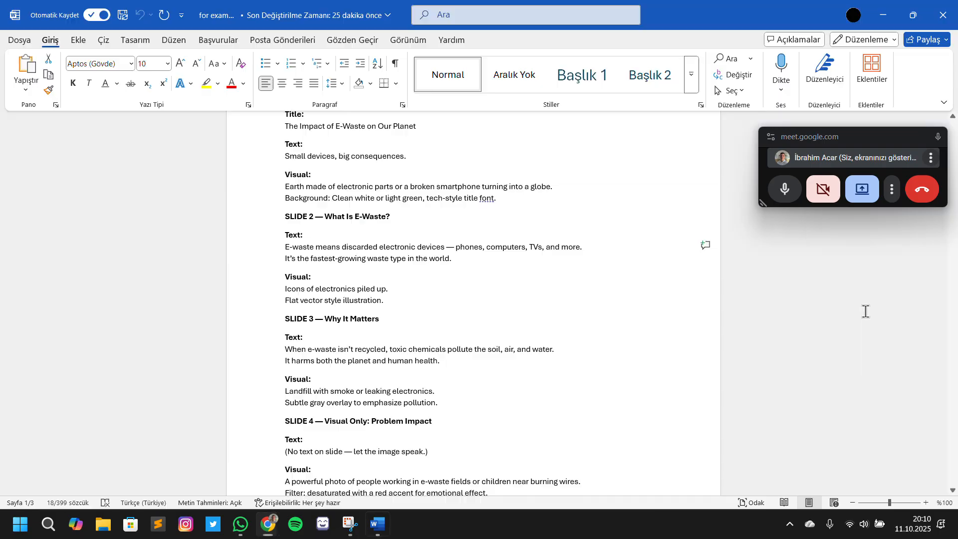
double_click(364, 297)
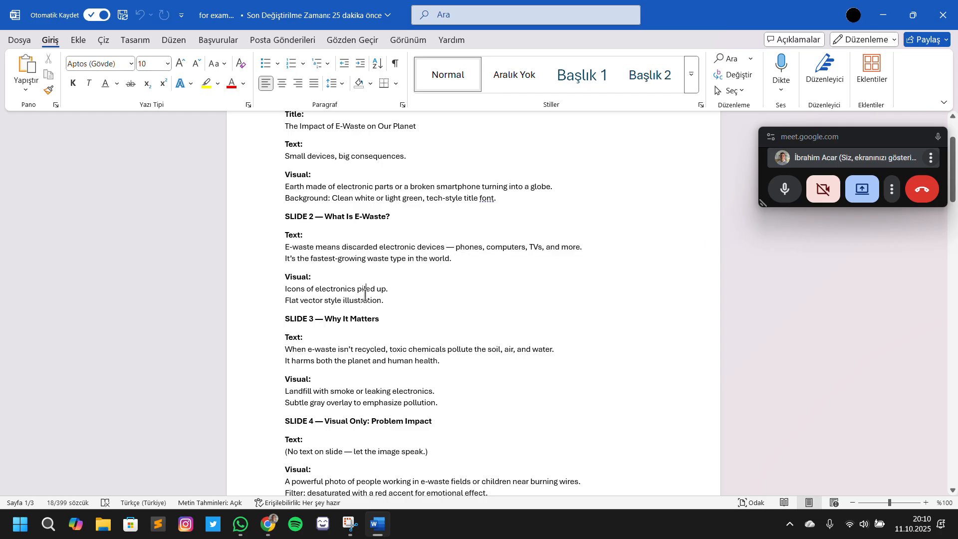
left_click(320, 290)
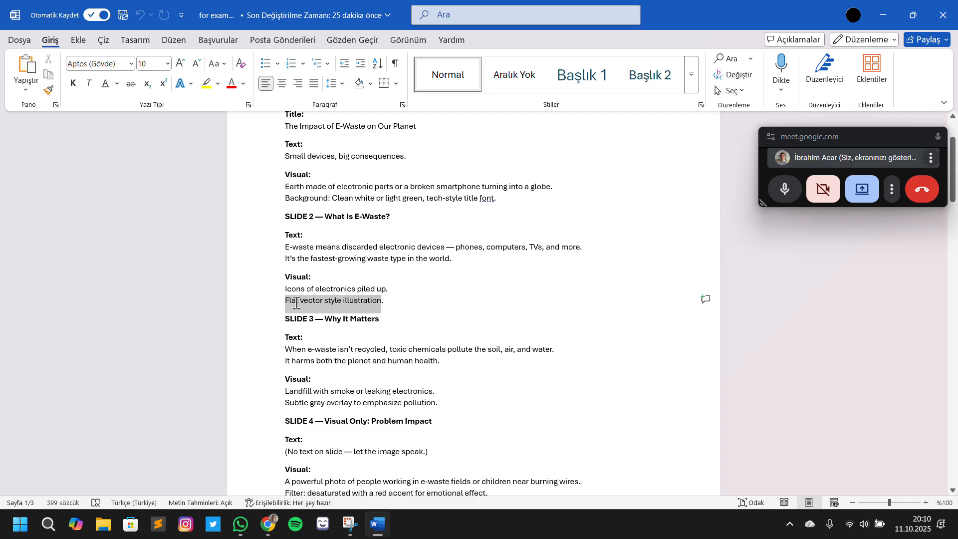
left_click(422, 309)
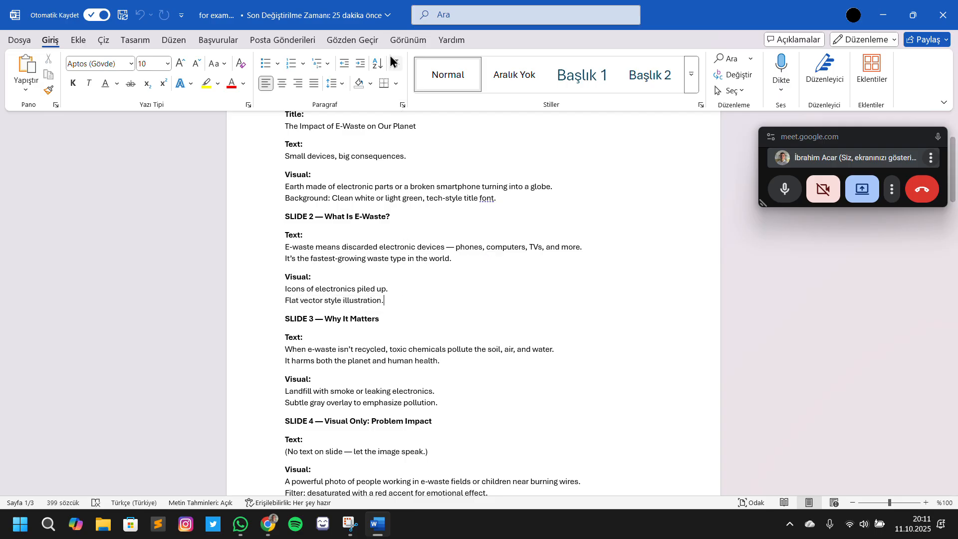
left_click(407, 21)
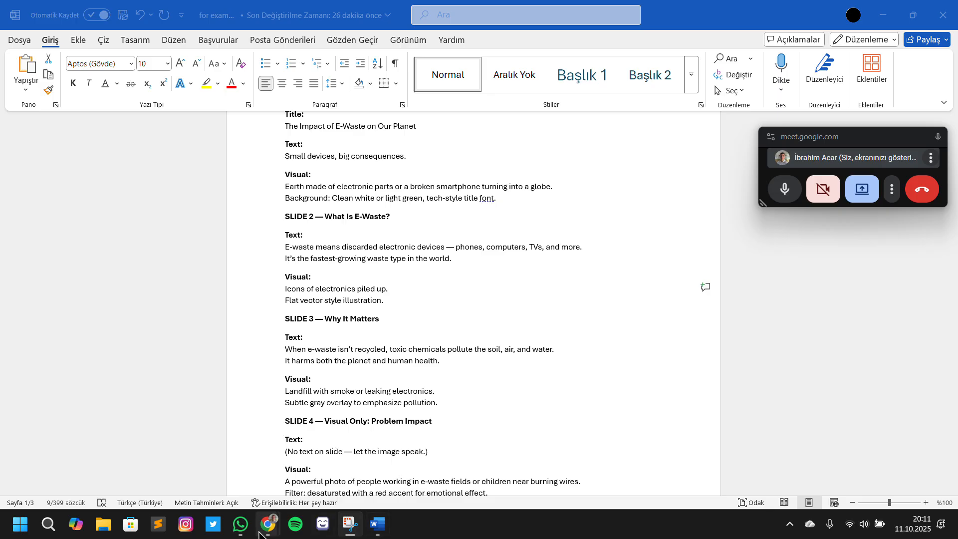
Switch to Chrome and search Google in a new tab for "Icons of electronics piled up. Flat vector style illustration."
mouse_move(260, 533)
left_click(128, 469)
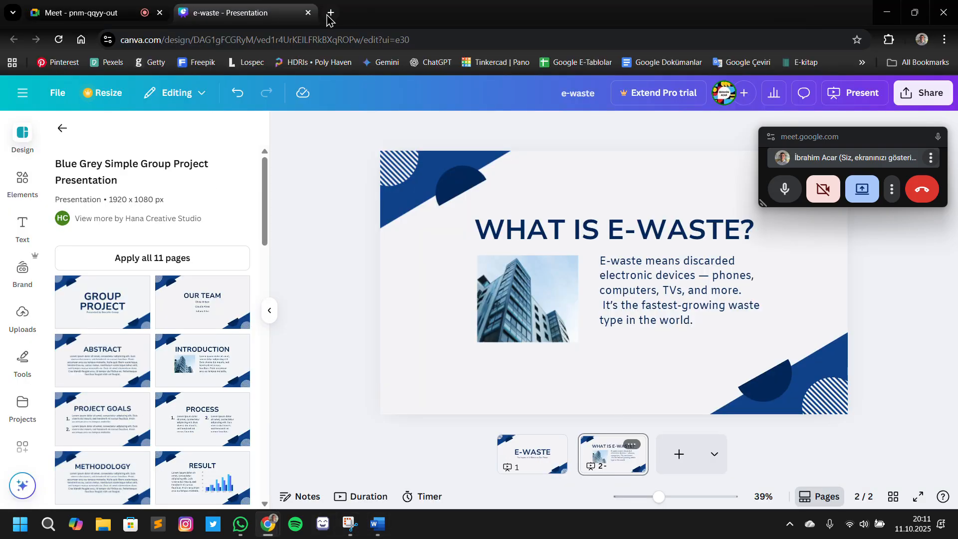
left_click(329, 12)
left_click(322, 266)
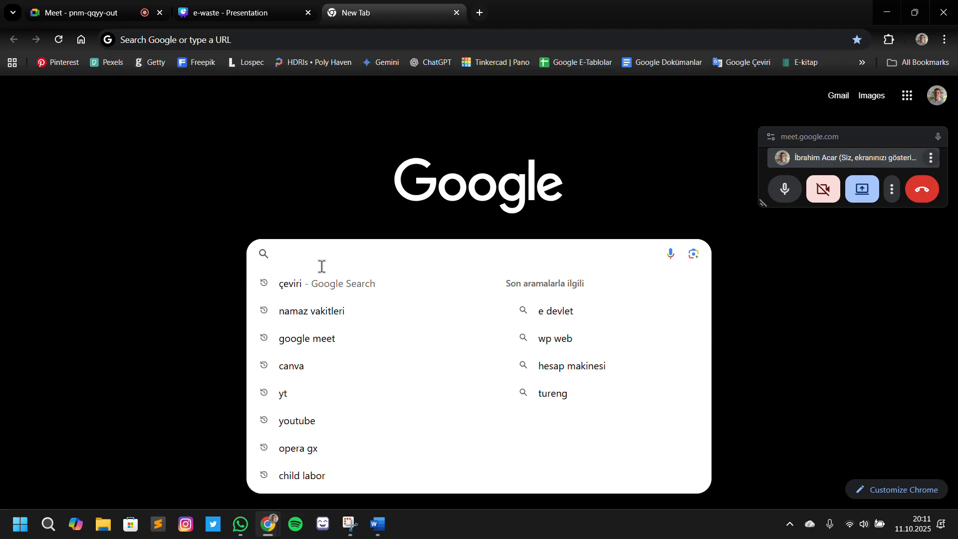
key("ctrl+v")
key("Return")
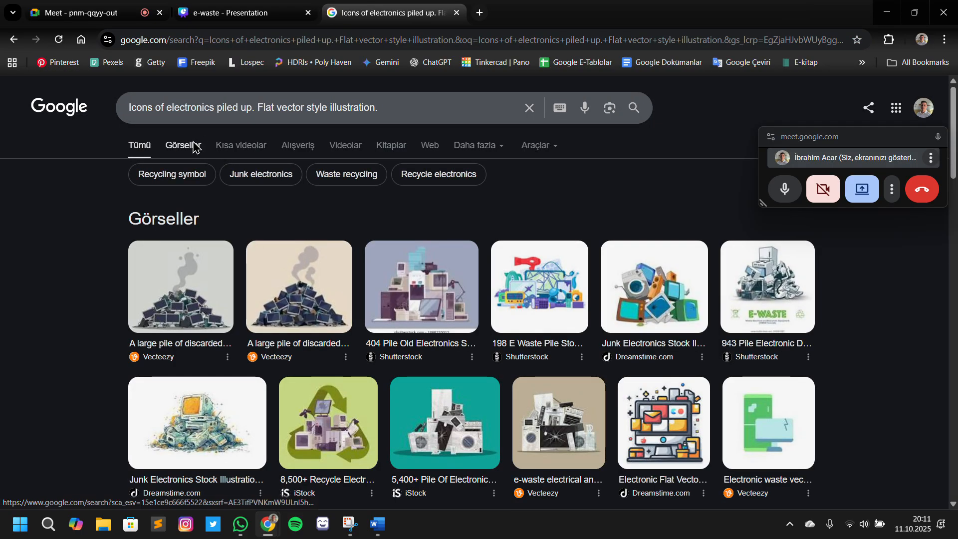
From the Google image results, put the orange-background pile of computers illustration into the slide's picture frame, replacing the building photo
left_click(193, 146)
left_click(239, 274)
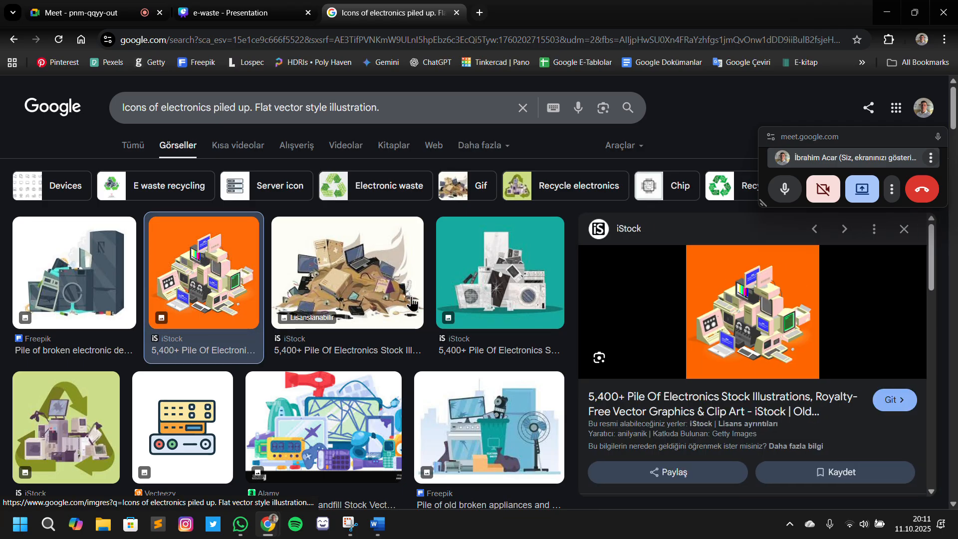
left_click_drag(212, 255, 508, 292)
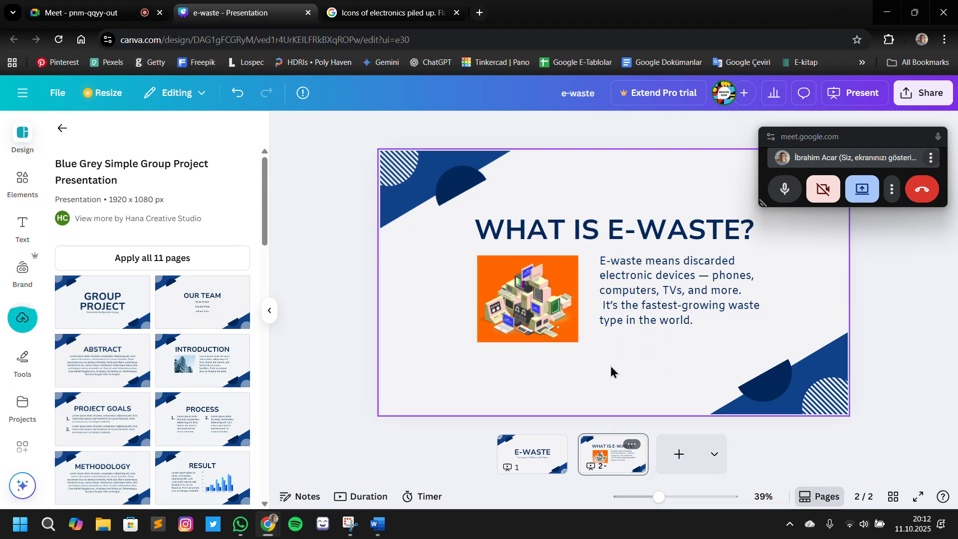
Recolour the blue shape in the slide's upper-left corner with the orange #FE6703 from the photo colours
left_click(403, 197)
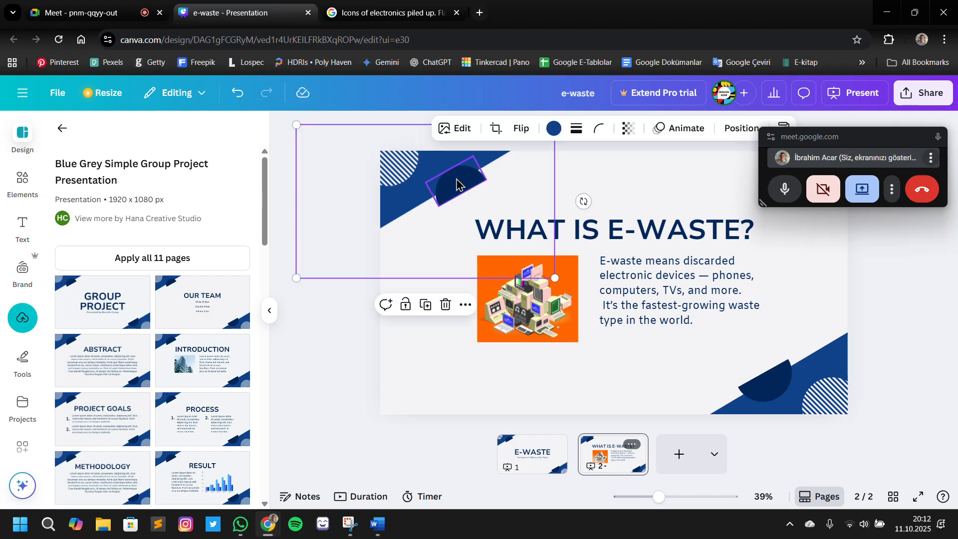
left_click(554, 128)
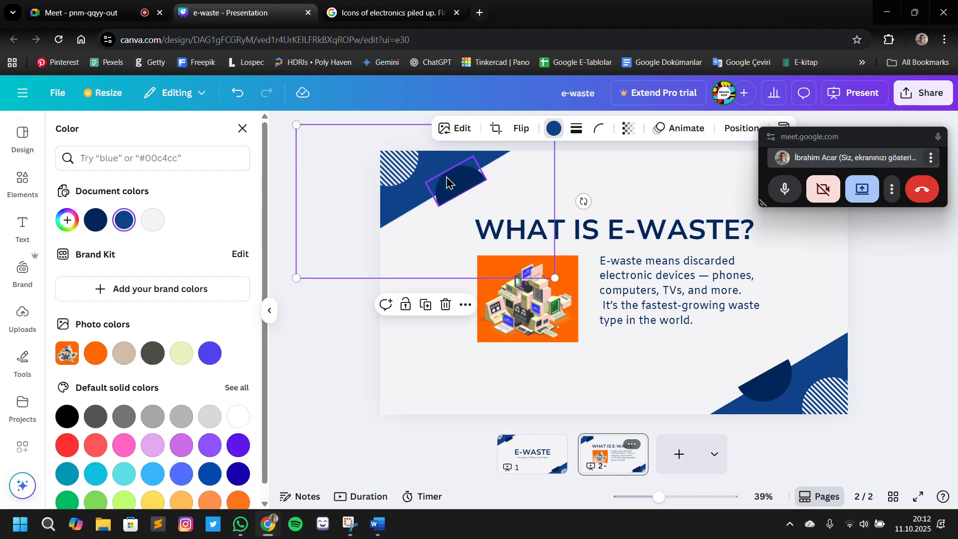
left_click(95, 353)
Recolour the half circle in the slide's upper-left corner to the dark brown #783305, mixed from the photo's orange
left_click(442, 189)
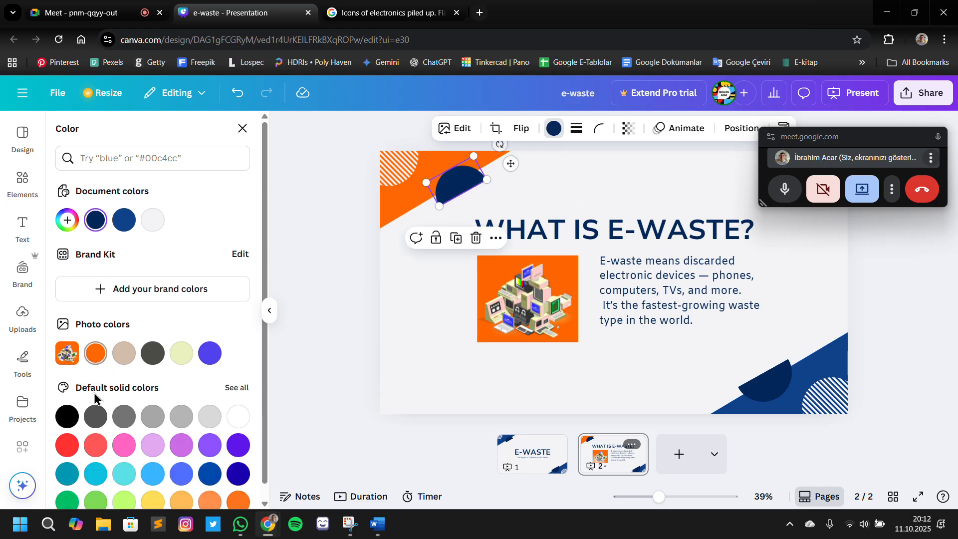
scroll(152, 418, "down", 1)
left_click(238, 485)
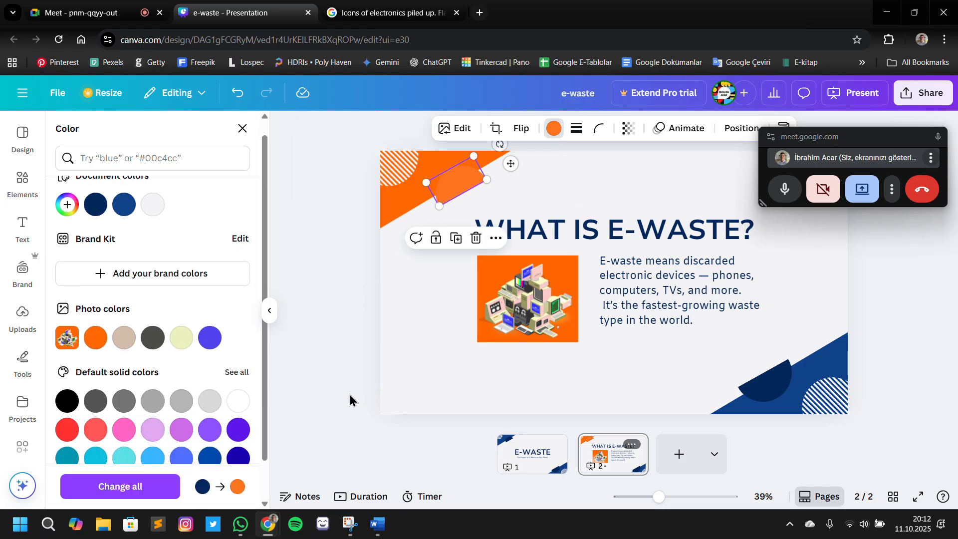
left_click(95, 338)
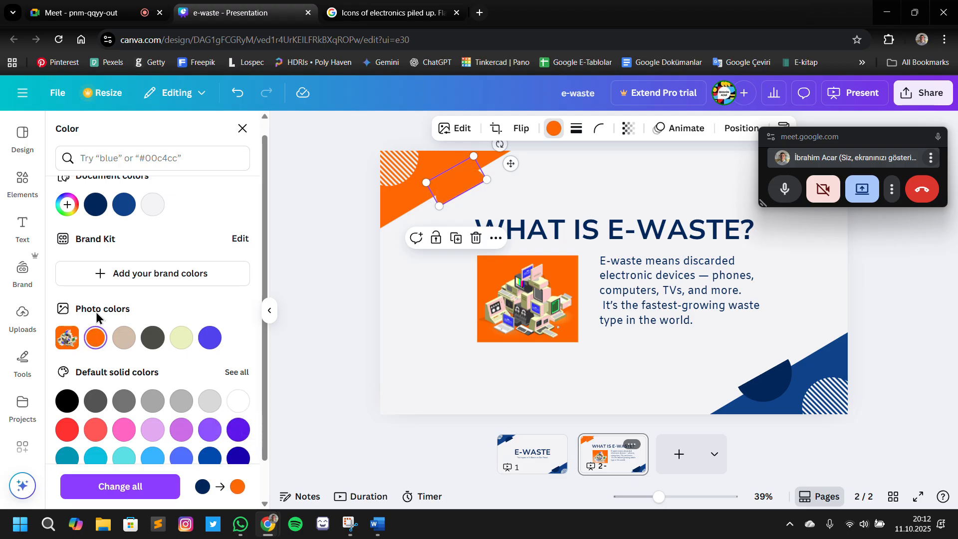
left_click(74, 205)
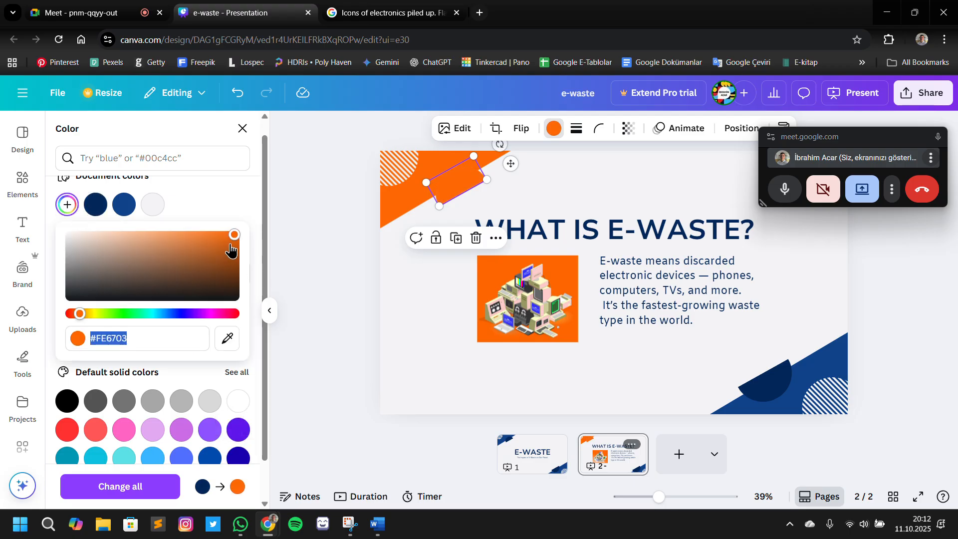
left_click_drag(231, 251, 229, 268)
left_click(413, 305)
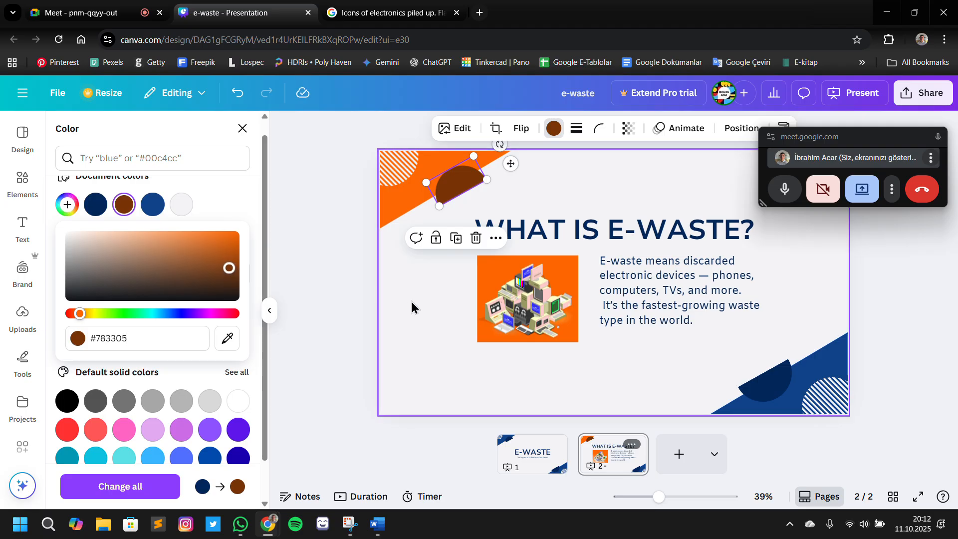
Recolour the slide's lower-right corner shape orange #FE6703 and its half circle dark brown #783305
left_click(823, 363)
left_click(552, 131)
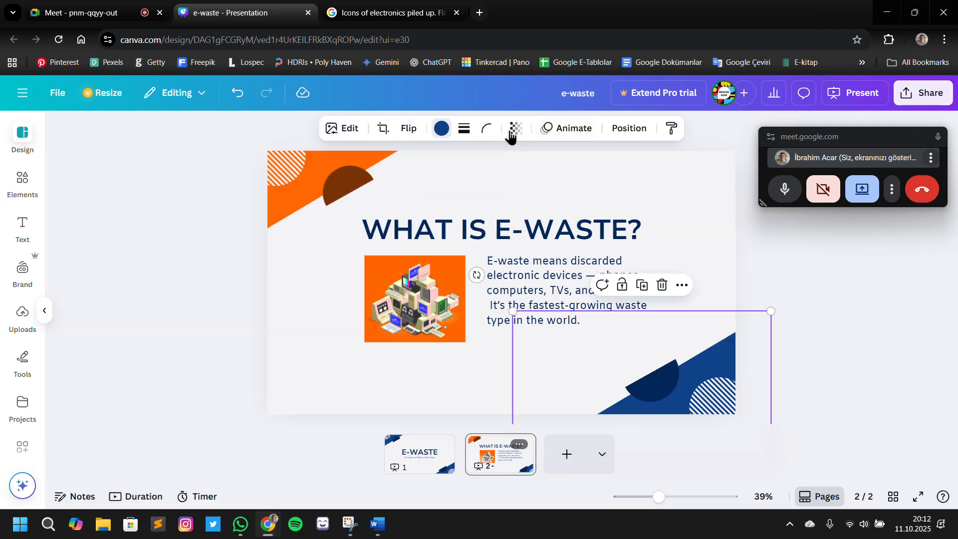
left_click(552, 130)
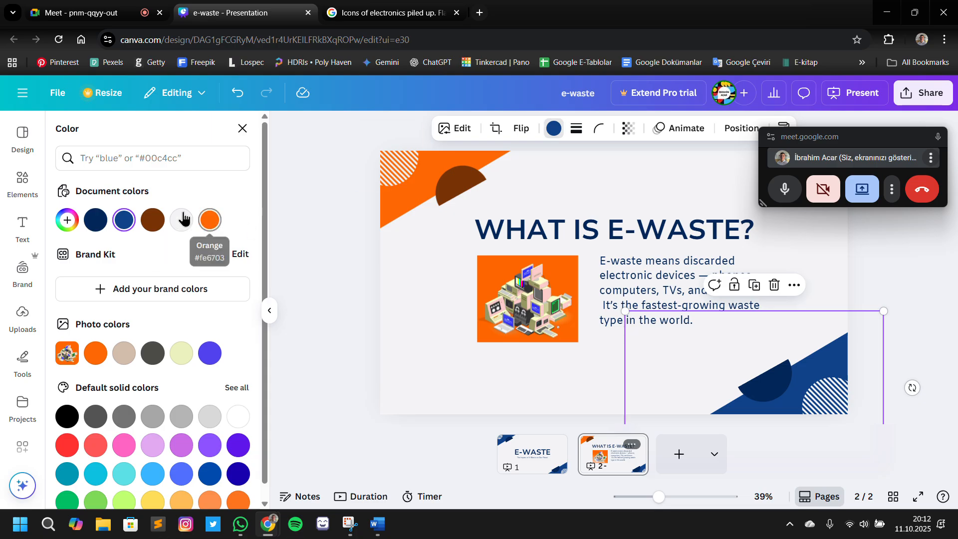
left_click(210, 221)
left_click(777, 387)
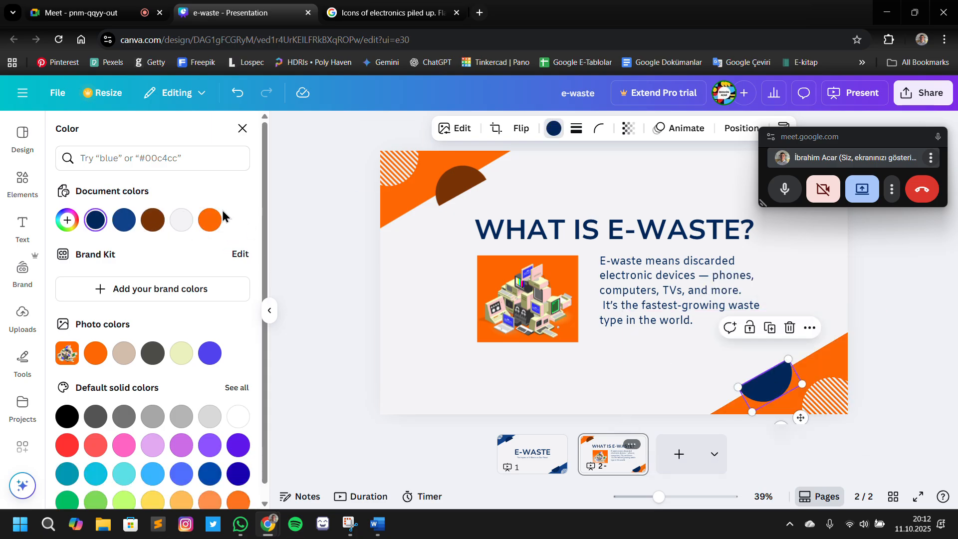
left_click(152, 223)
Set the "What Is E-Waste?" title's text colour to the dark brown #783305 from the document colours
left_click(624, 230)
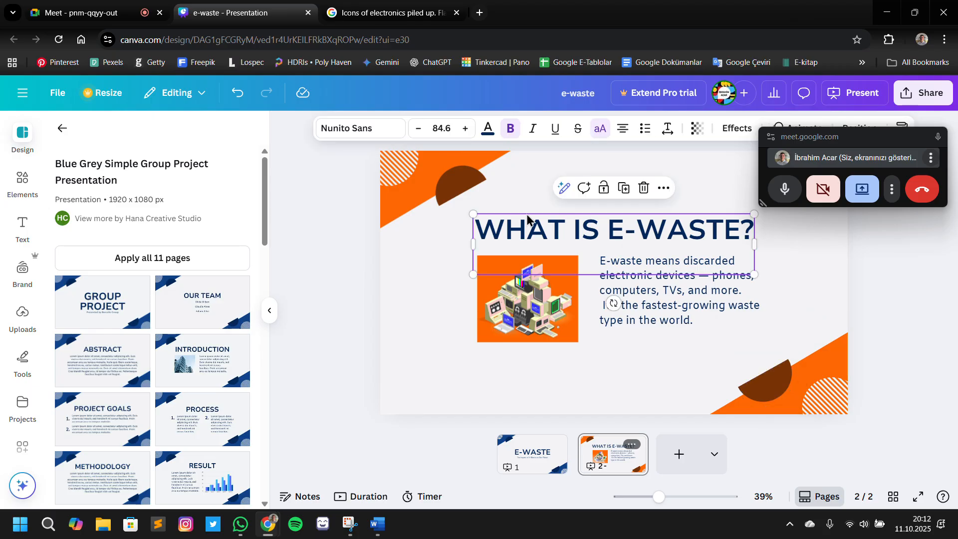
left_click(488, 129)
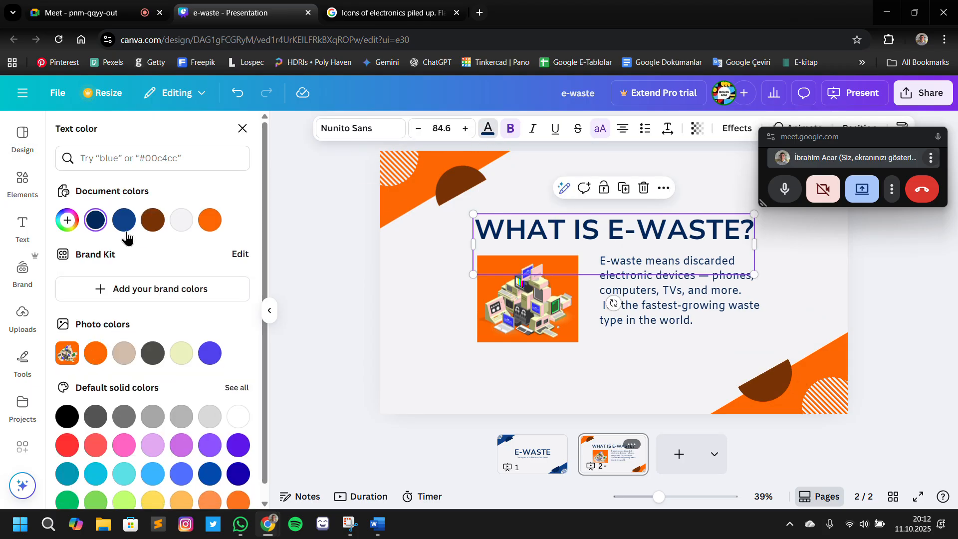
left_click(152, 220)
Try the orange #FE6703 document colour on the body paragraph
left_click(672, 323)
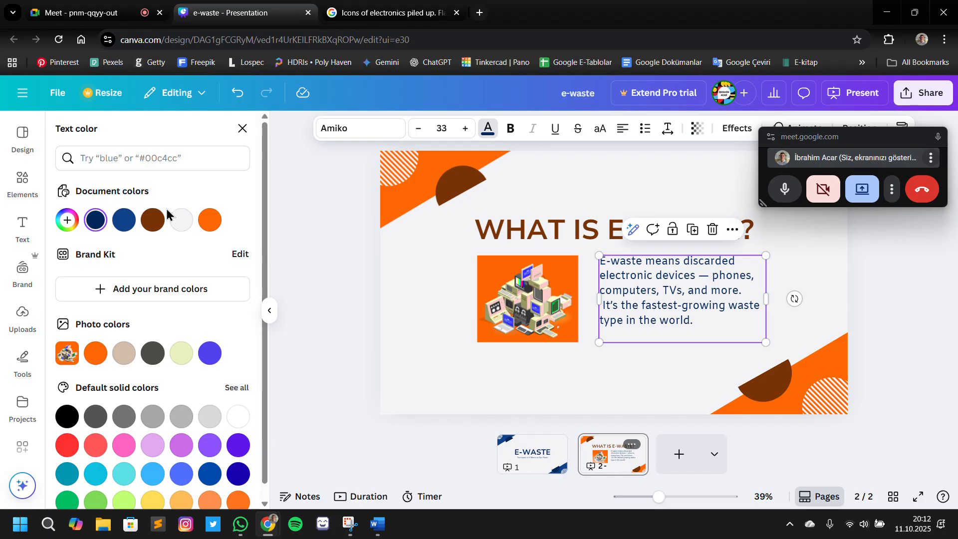
left_click(203, 228)
left_click(390, 276)
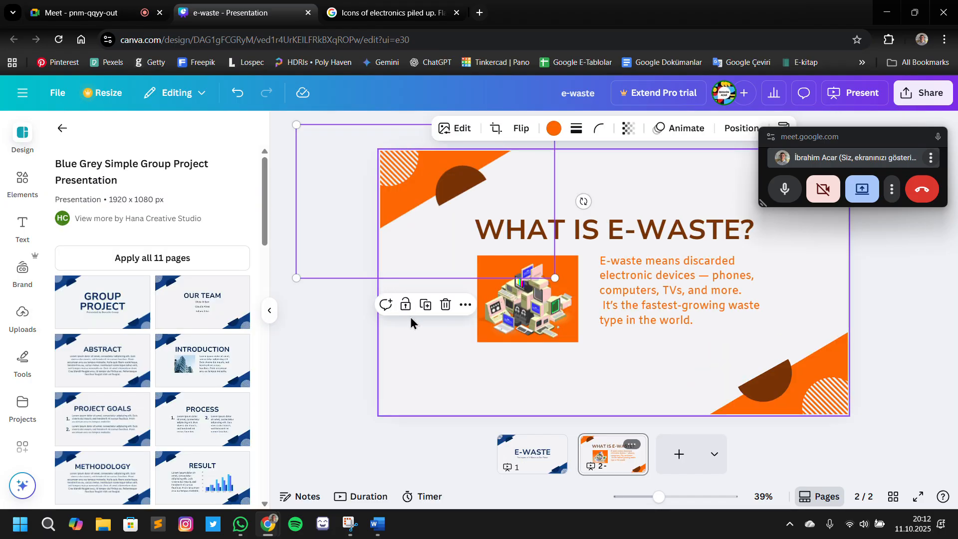
left_click(878, 356)
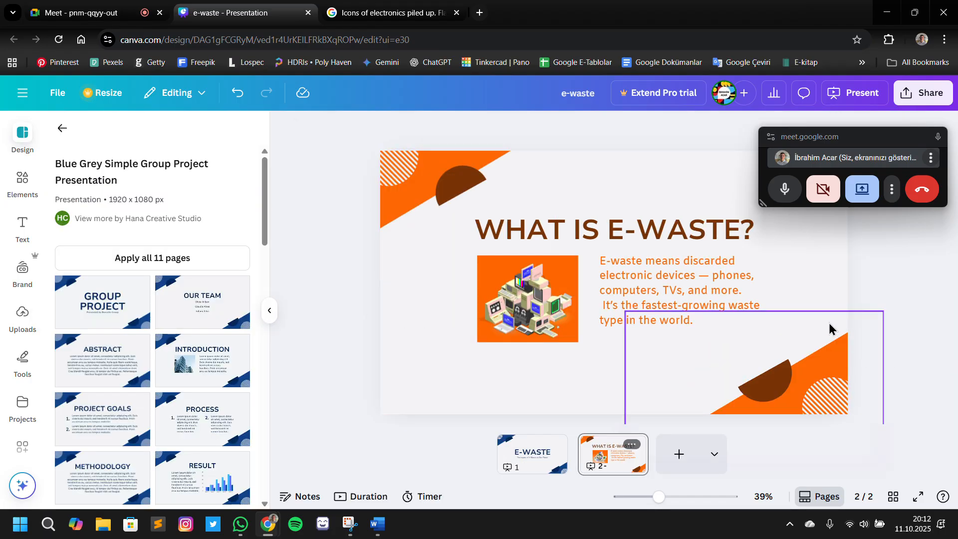
Set the body paragraph's text colour to black
left_click(729, 313)
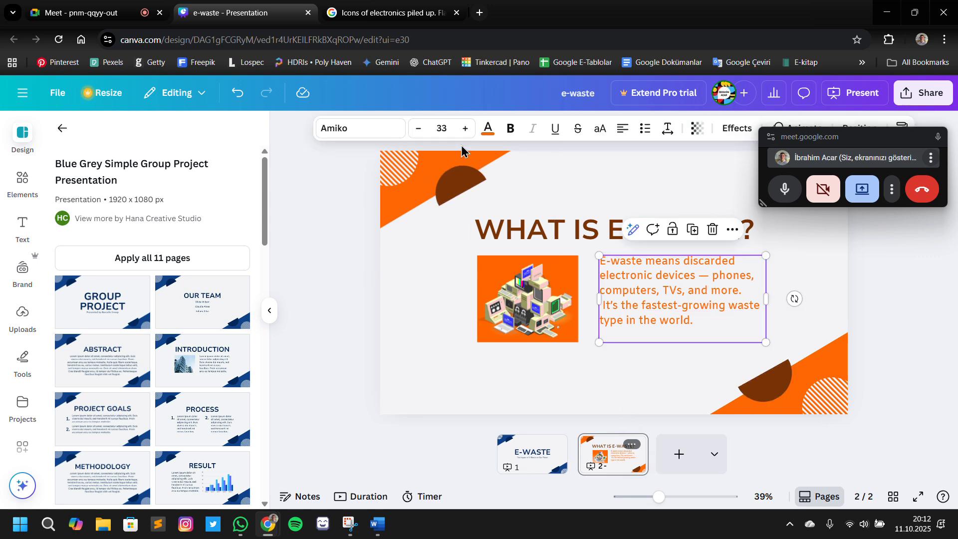
left_click(487, 129)
left_click(67, 416)
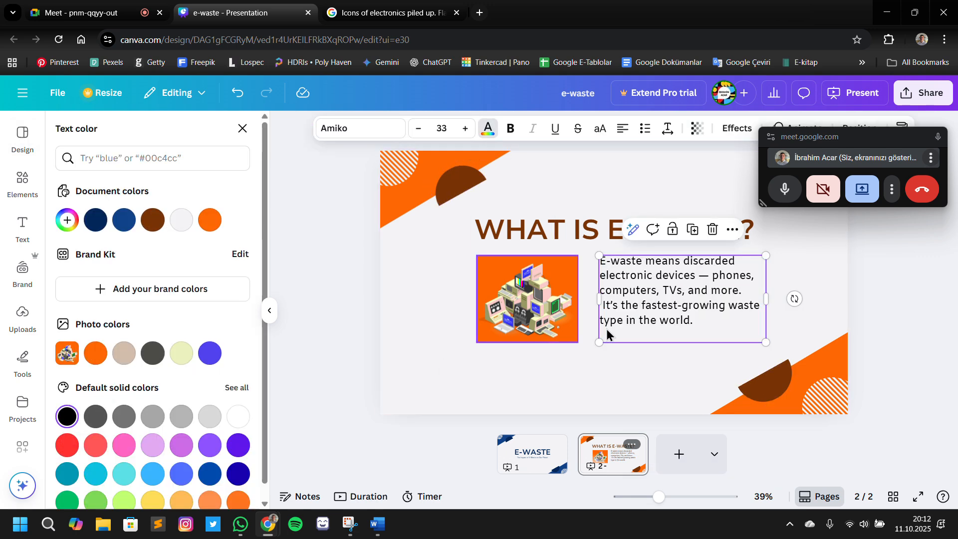
left_click(853, 284)
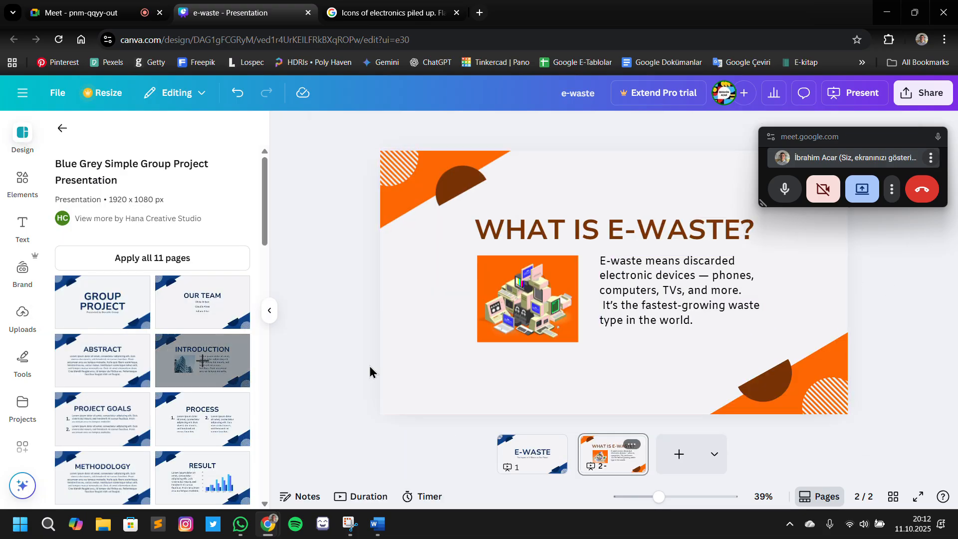
left_click(534, 458)
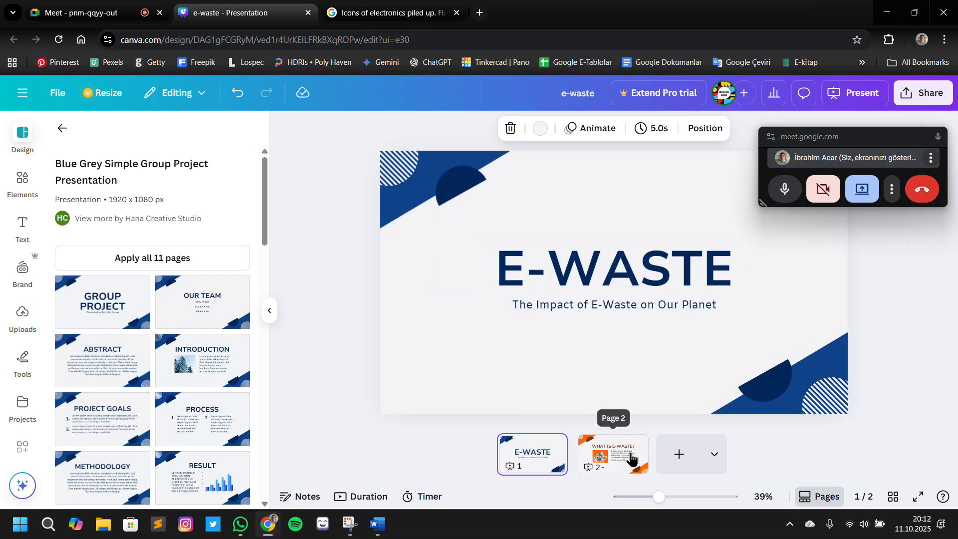
left_click(631, 458)
left_click(531, 439)
left_click(414, 184)
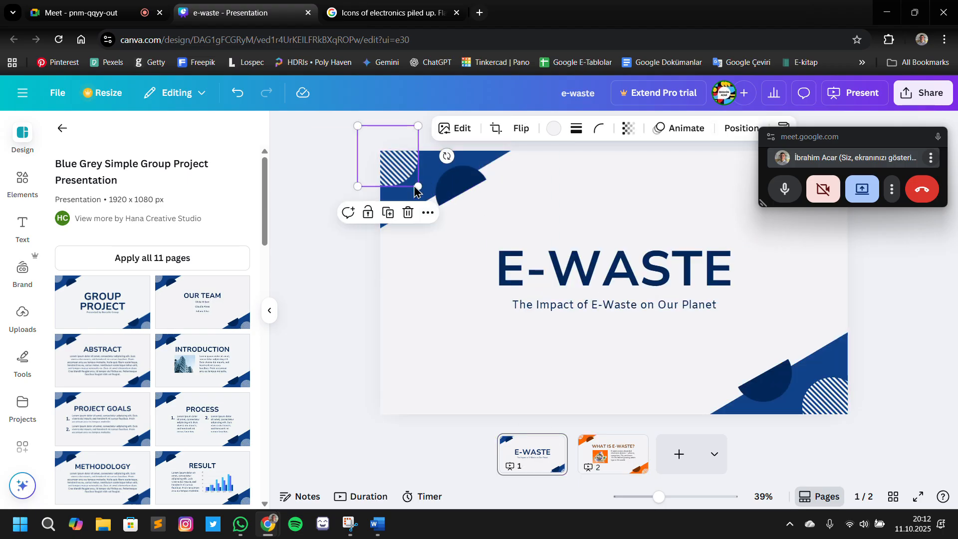
left_click(422, 199)
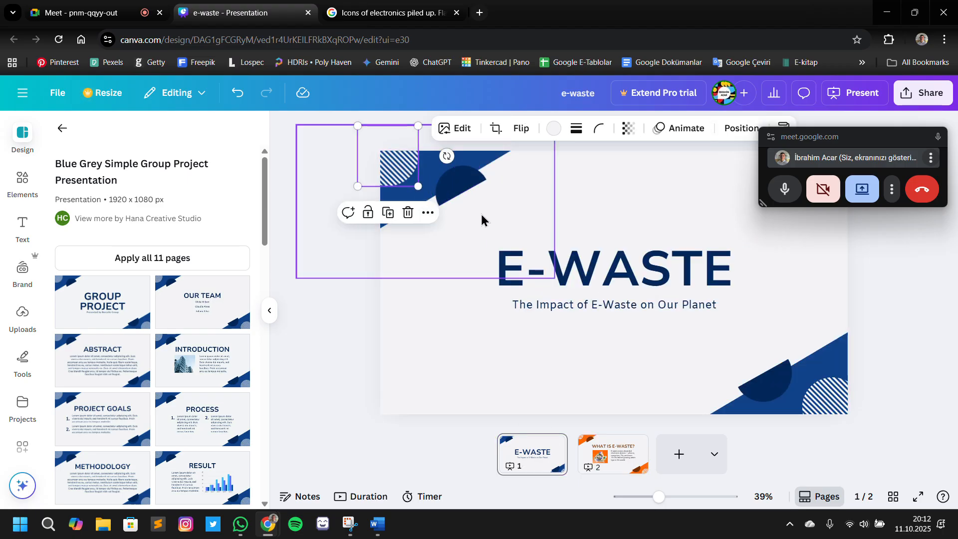
Add a third slide after "What Is E-Waste?" and apply the template's Introduction layout to it
left_click(634, 458)
left_click(679, 454)
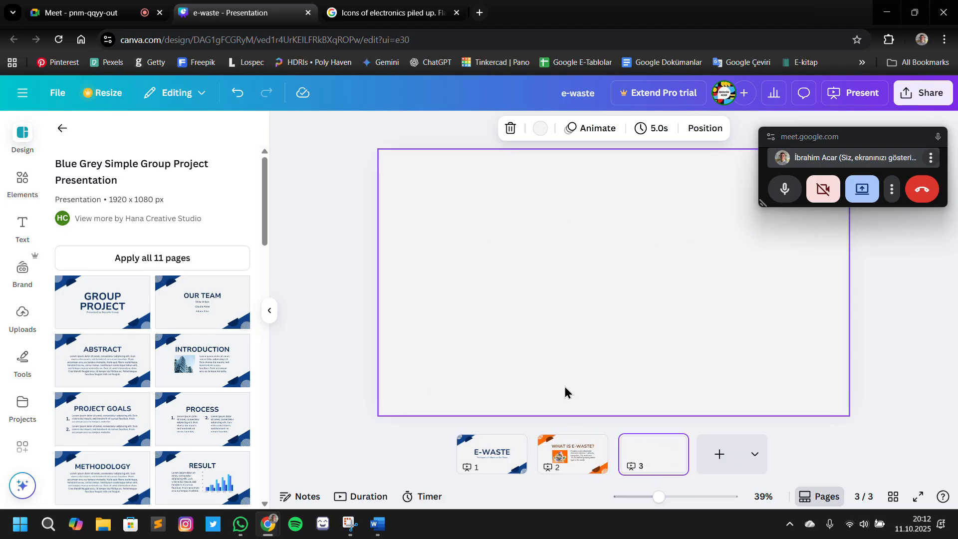
left_click(209, 374)
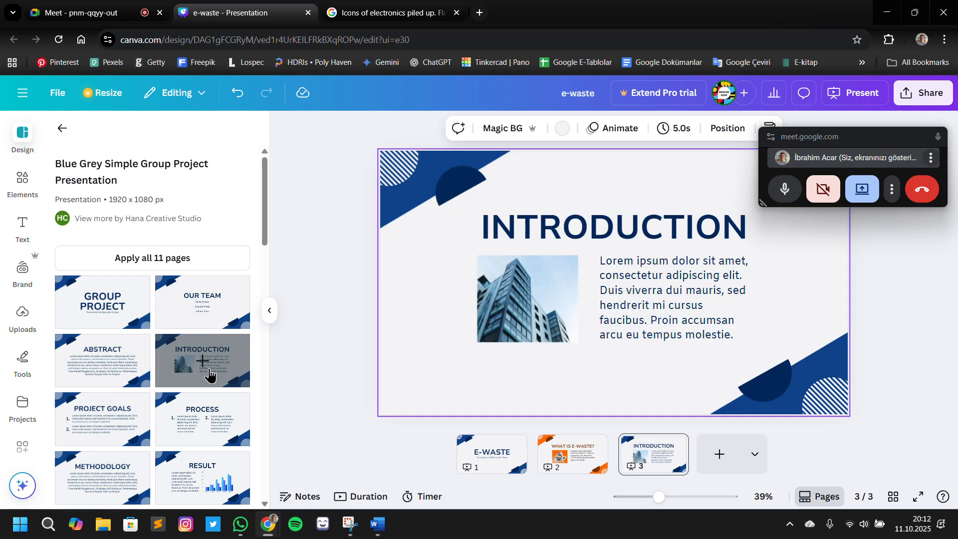
scroll(209, 374, "down", 2)
Replace the Introduction title with "Why It Matters" copied from the Word outline, widening its text box to fit on one line
left_click(378, 532)
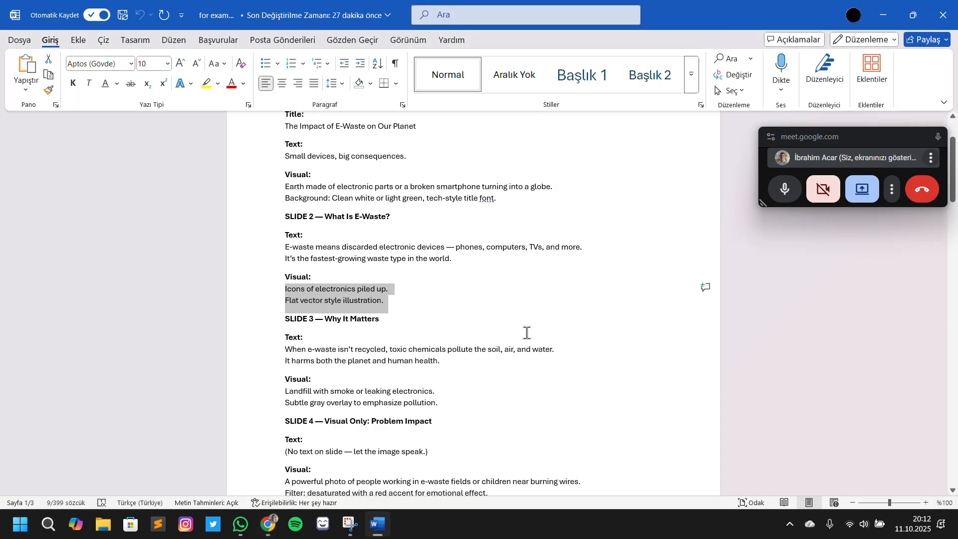
left_click(526, 333)
scroll(399, 324, "down", 1)
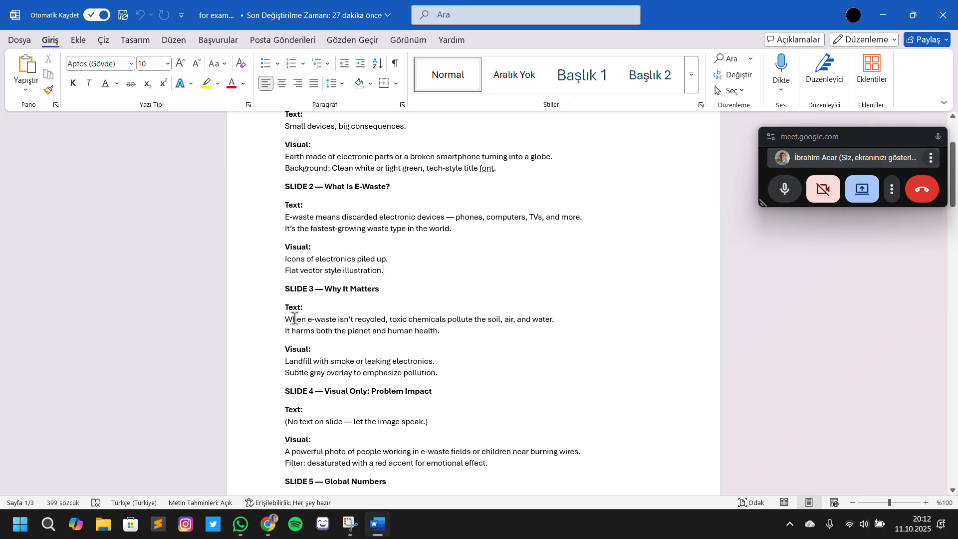
left_click_drag(345, 292, 380, 292)
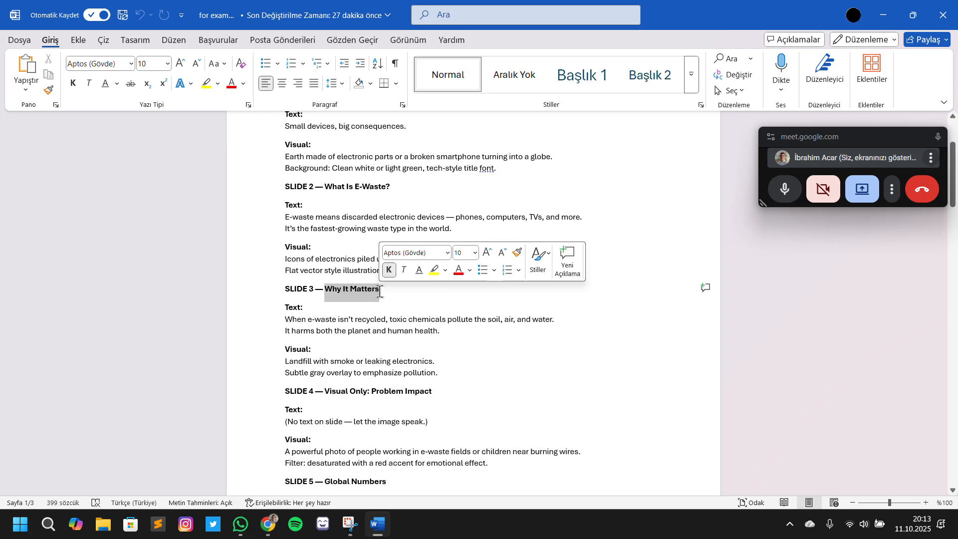
key("alt+Tab")
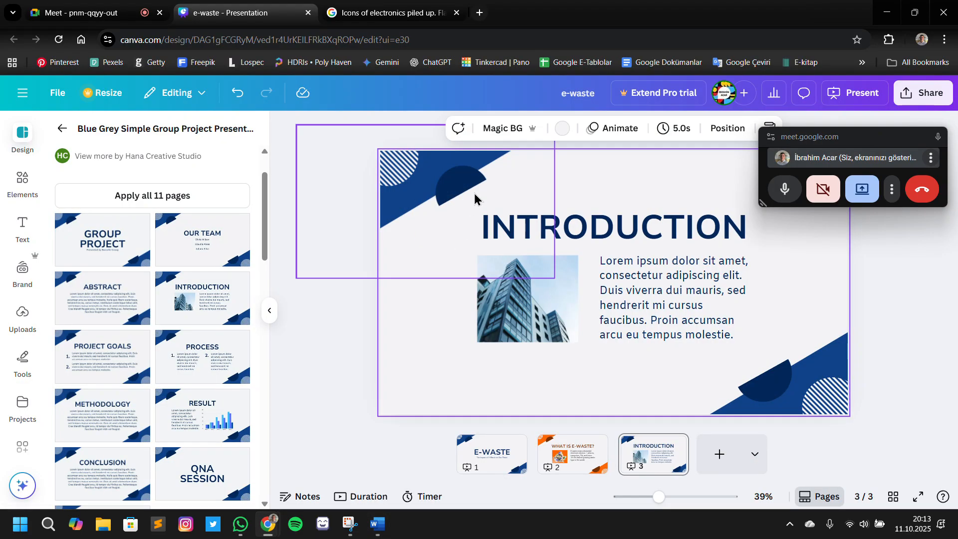
left_click(622, 220)
double_click(621, 214)
type("WHY IT MATTERS")
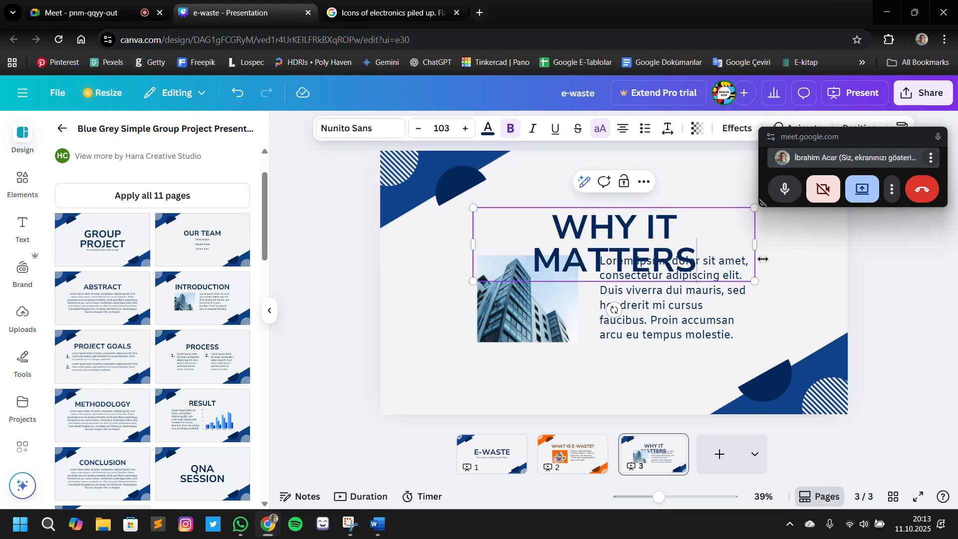
mouse_move(774, 248)
left_mouse_down()
mouse_move(797, 244)
mouse_move(780, 244)
left_mouse_up()
Match the title's font size to slide 2 at 84.6 and centre the title horizontally just above the picture and paragraph
left_click(572, 452)
left_click(627, 238)
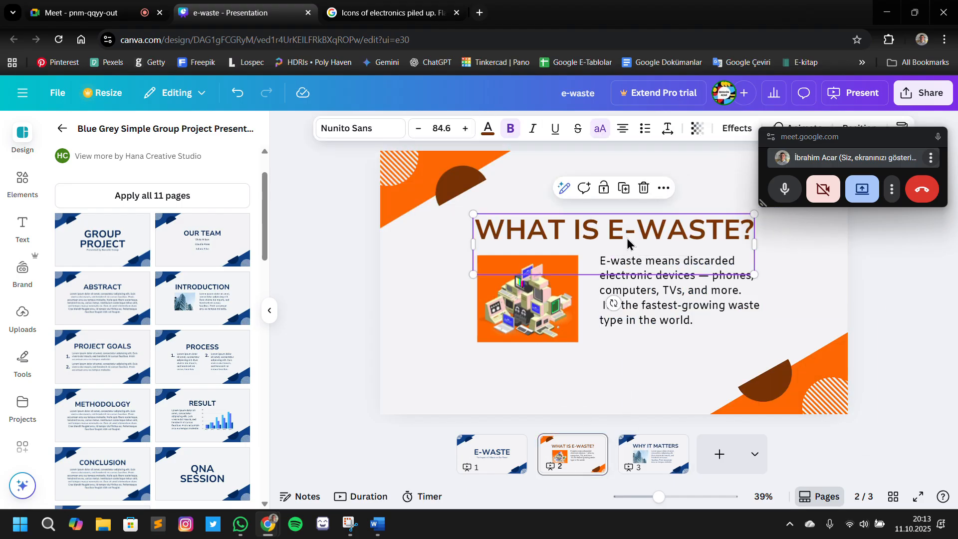
left_click(637, 457)
left_click(639, 243)
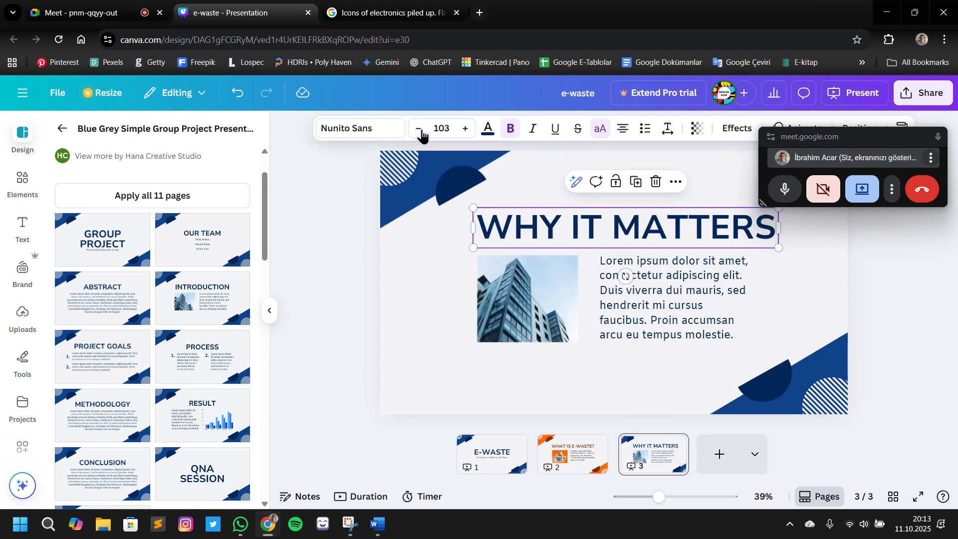
left_click(441, 129)
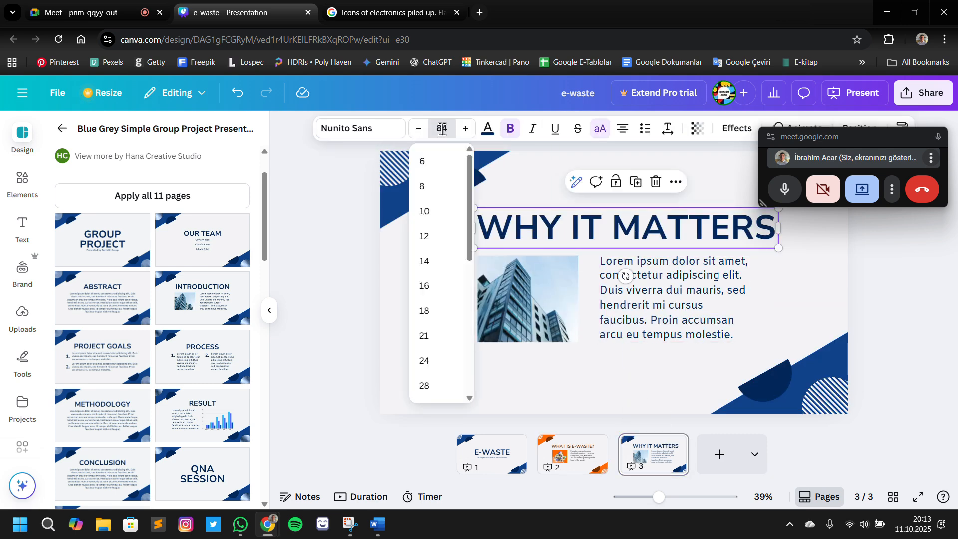
type("84.6")
key("Return")
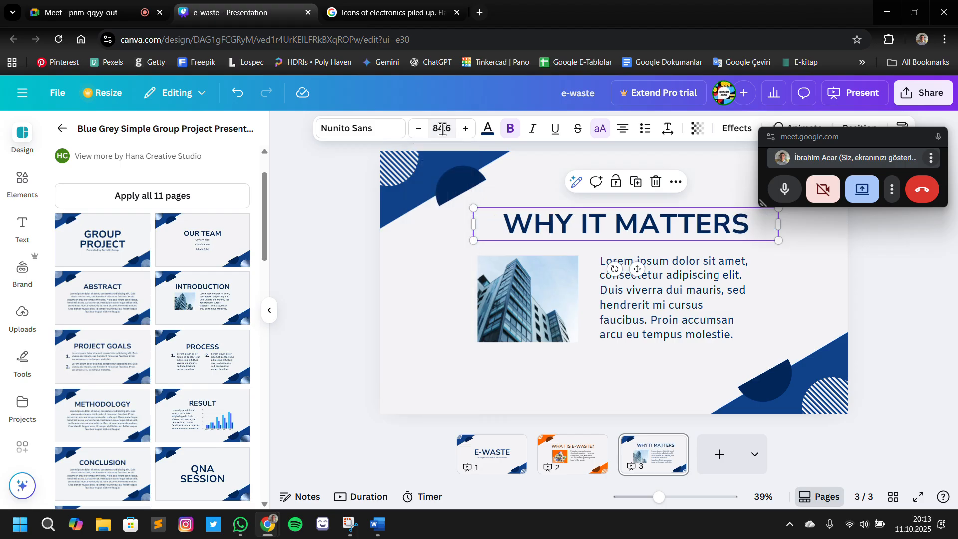
left_click_drag(748, 223, 737, 240)
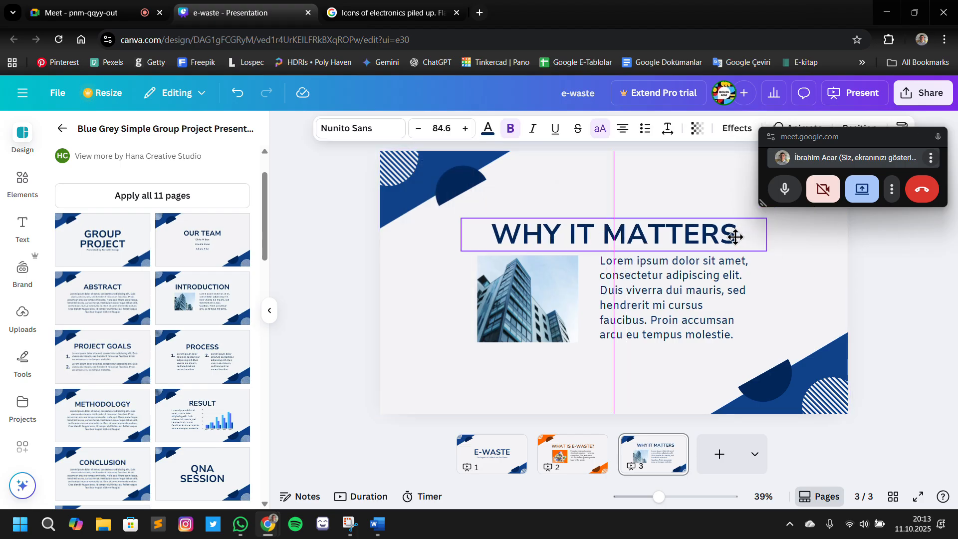
left_click(785, 285)
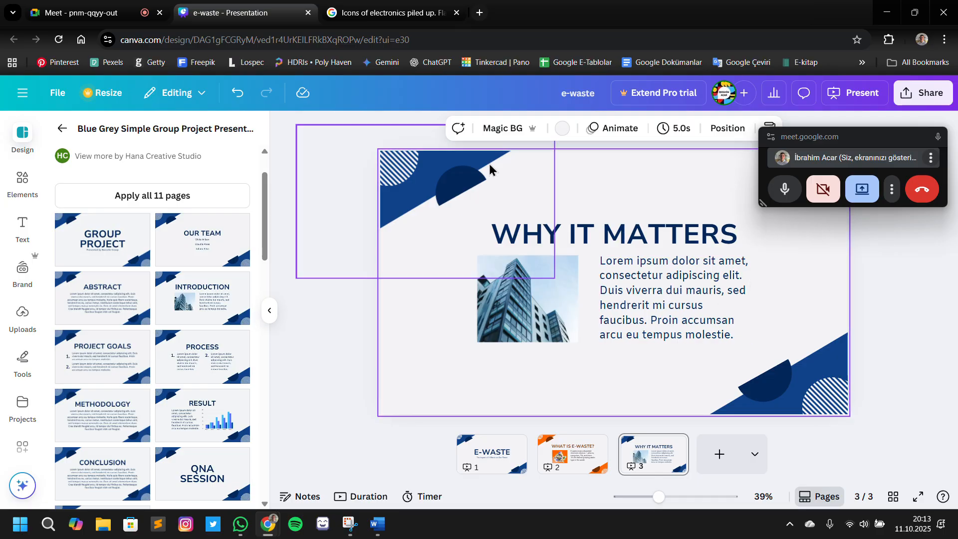
Replace the body placeholder on slide 3 with the two-sentence Slide 3 text from the Word outline, starting "When e-waste isn't recycled"
key("alt+Tab")
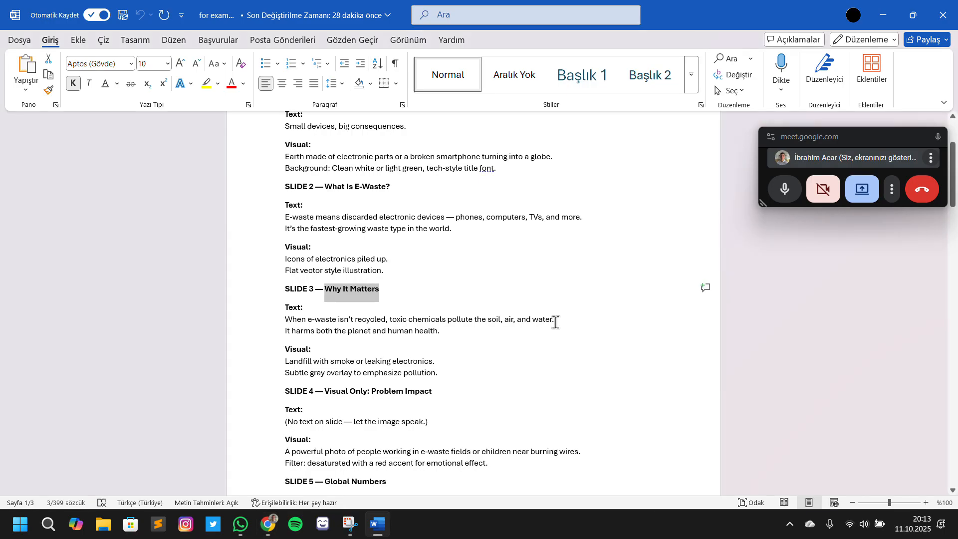
double_click(294, 322)
left_click_drag(285, 320, 446, 331)
key("ctrl+c")
key("alt+Tab")
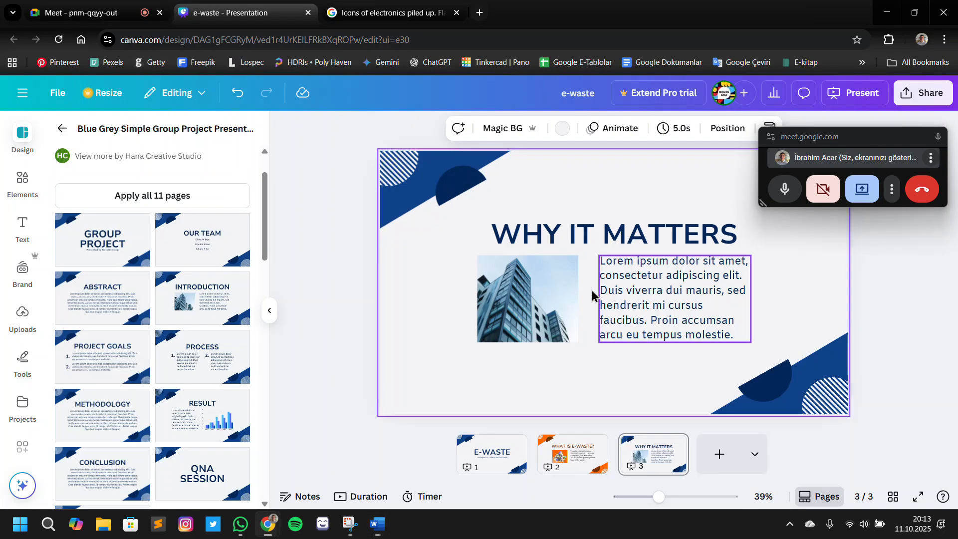
double_click(647, 291)
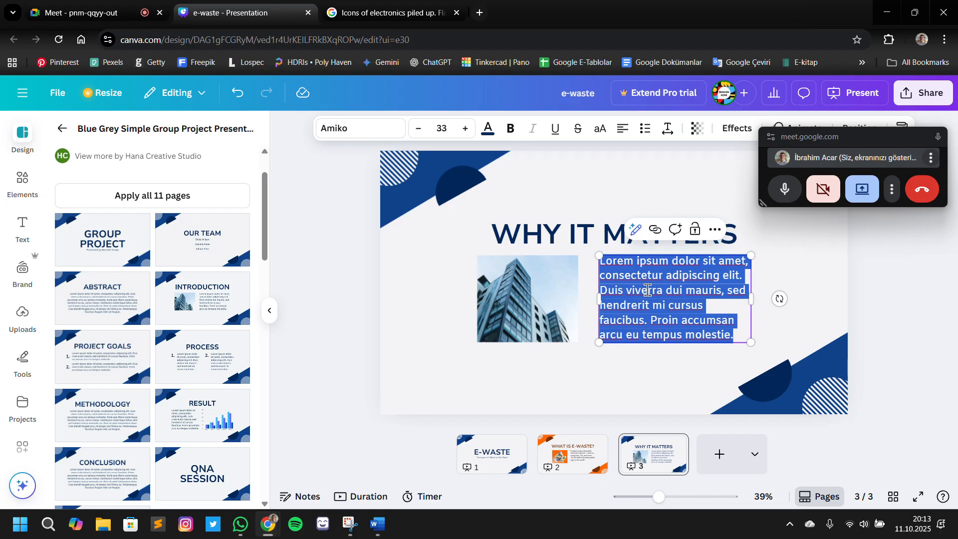
key("ctrl+v")
left_click(811, 321)
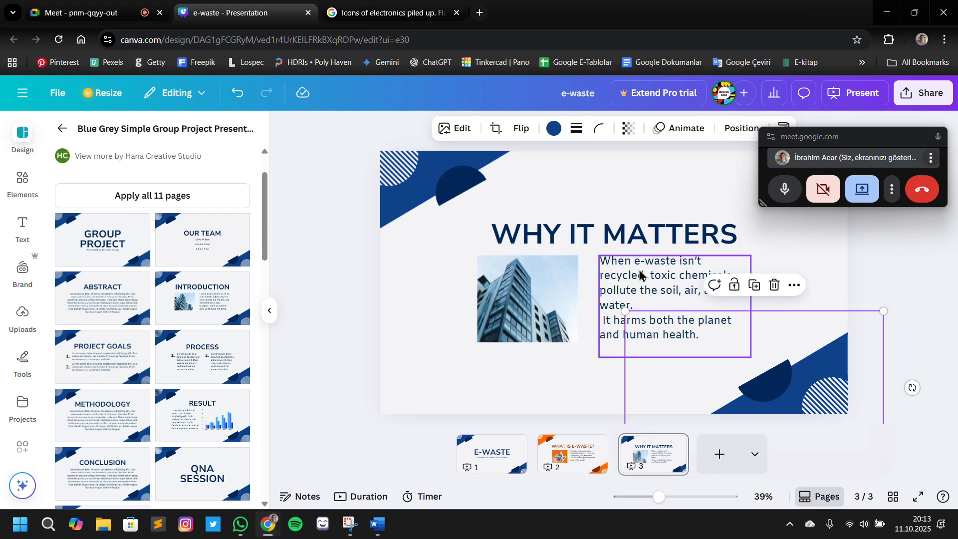
Delete all the body text and the large blue lower-right corner shape from the "Why It Matters" slide
left_click(659, 291)
key("ctrl+a")
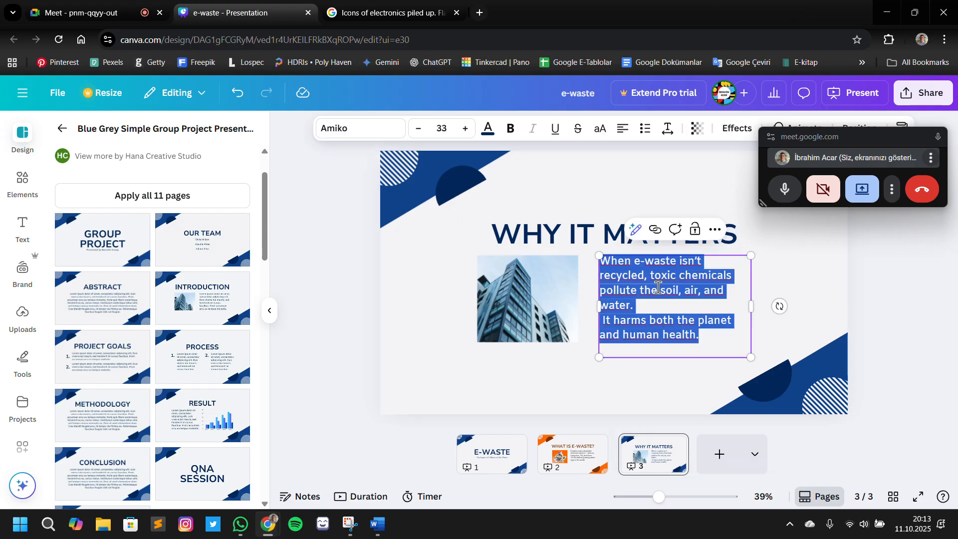
key("BackSpace")
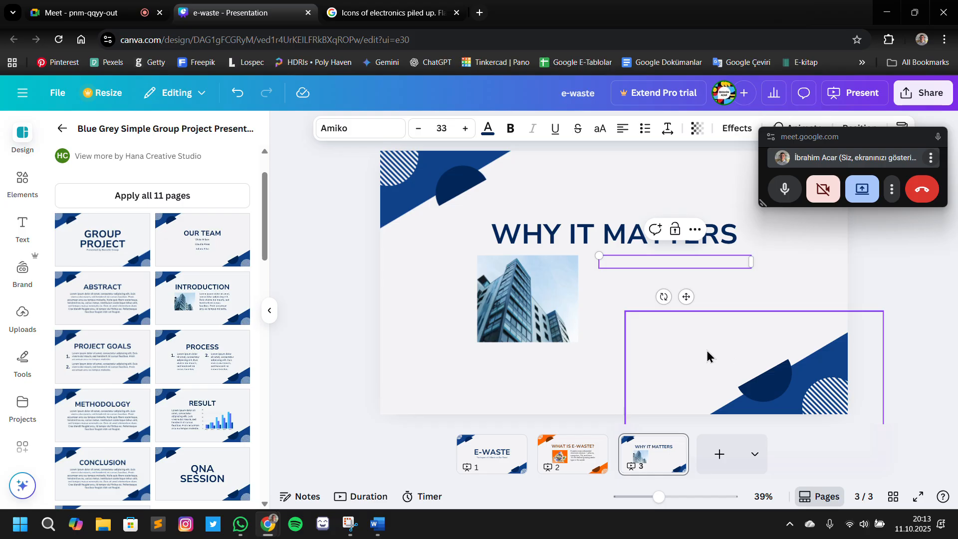
left_click(676, 383)
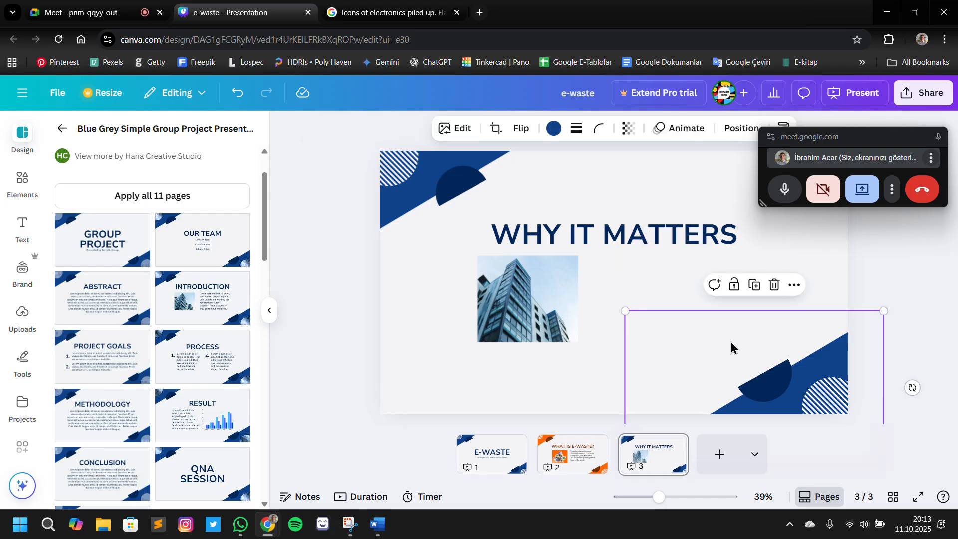
key("Delete")
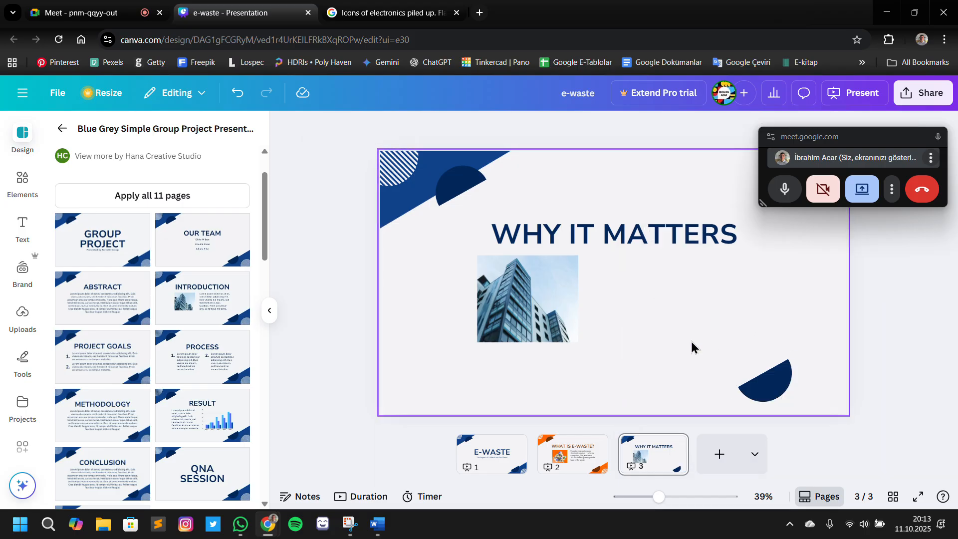
left_click(690, 280)
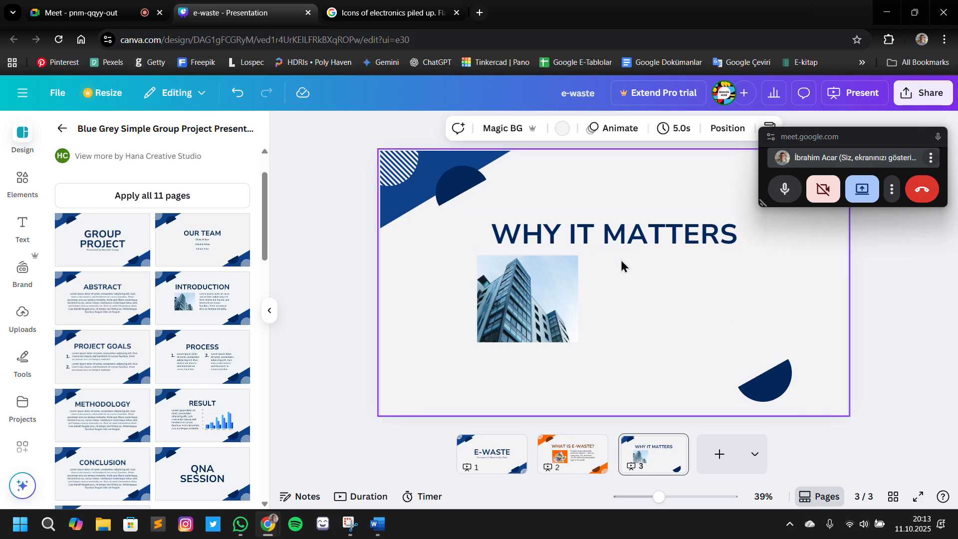
Reload the editor, close it, and reopen the e-waste presentation from Canva's recent designs
left_click(60, 44)
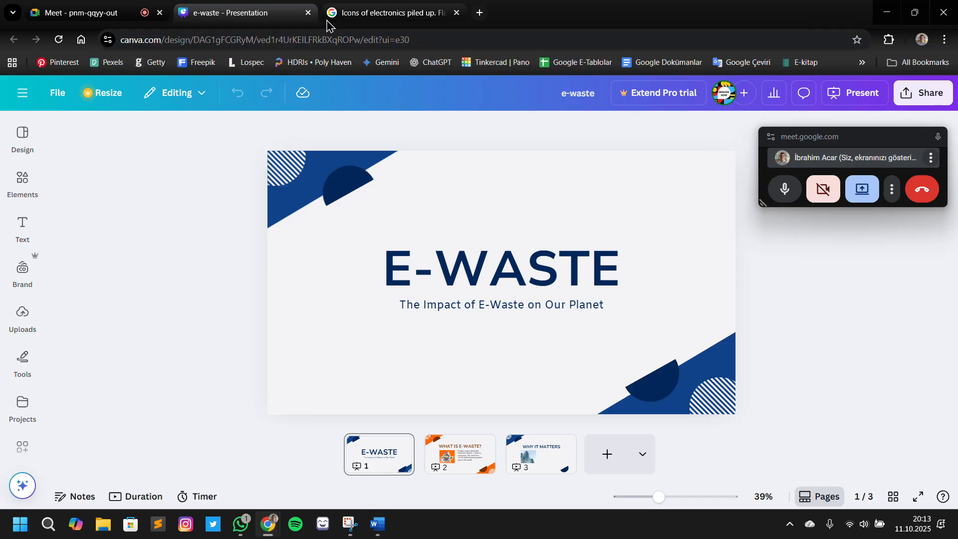
left_click(308, 13)
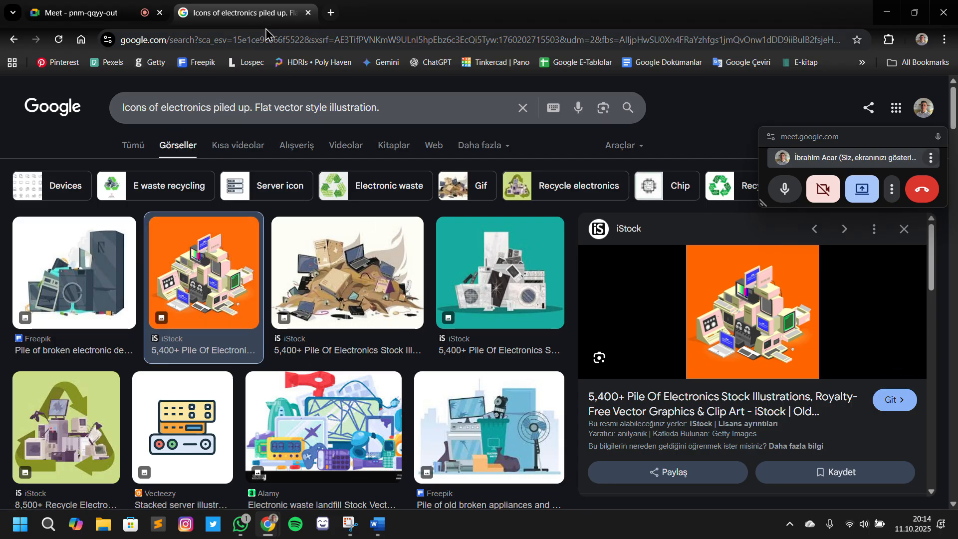
left_click(332, 14)
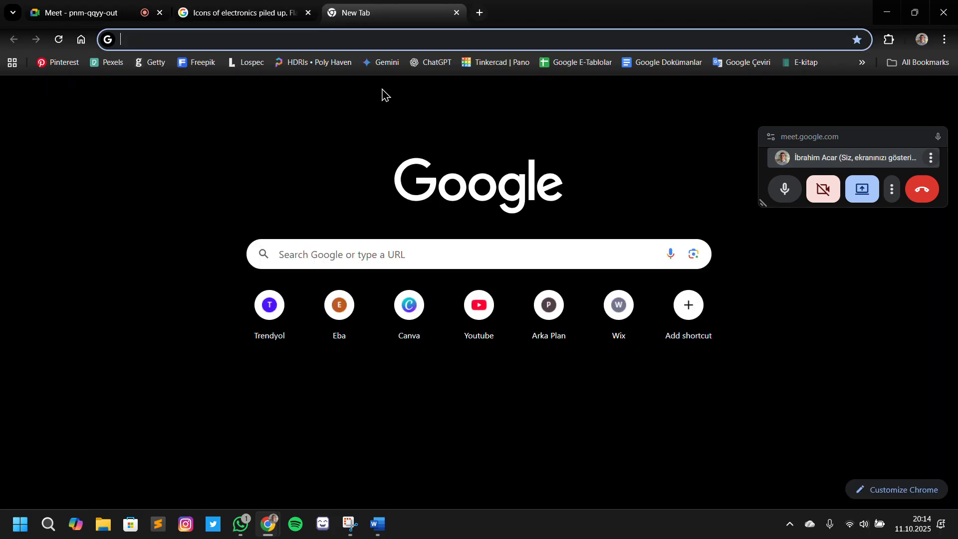
left_click(392, 317)
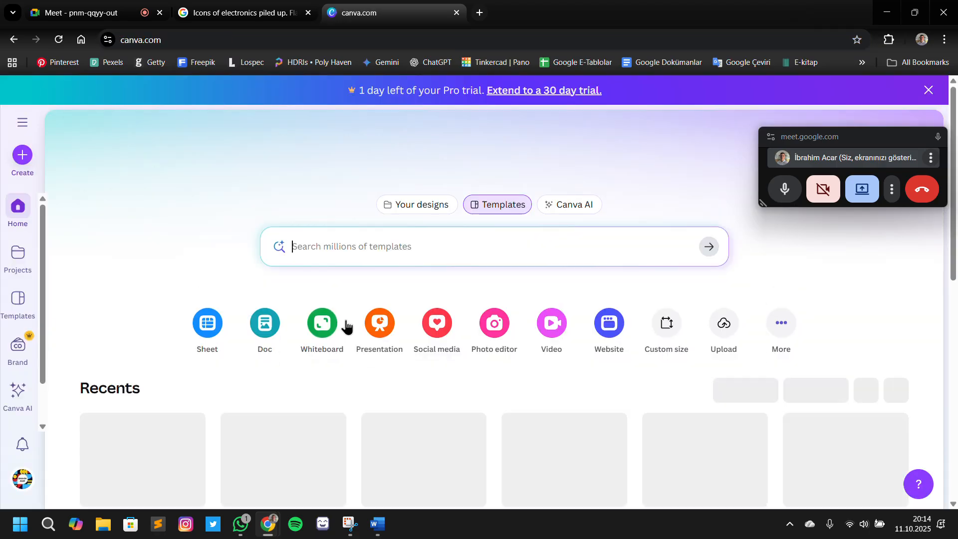
scroll(346, 326, "down", 4)
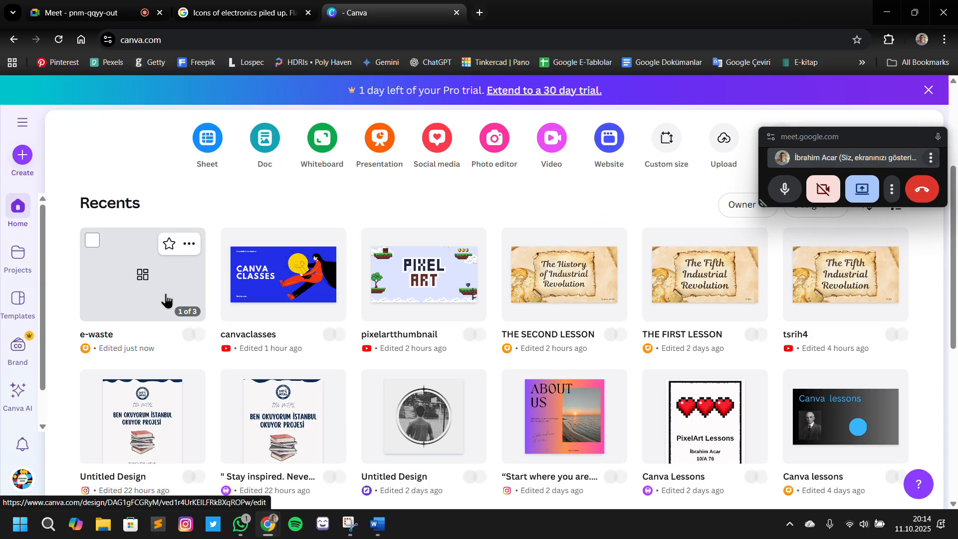
left_click(174, 295)
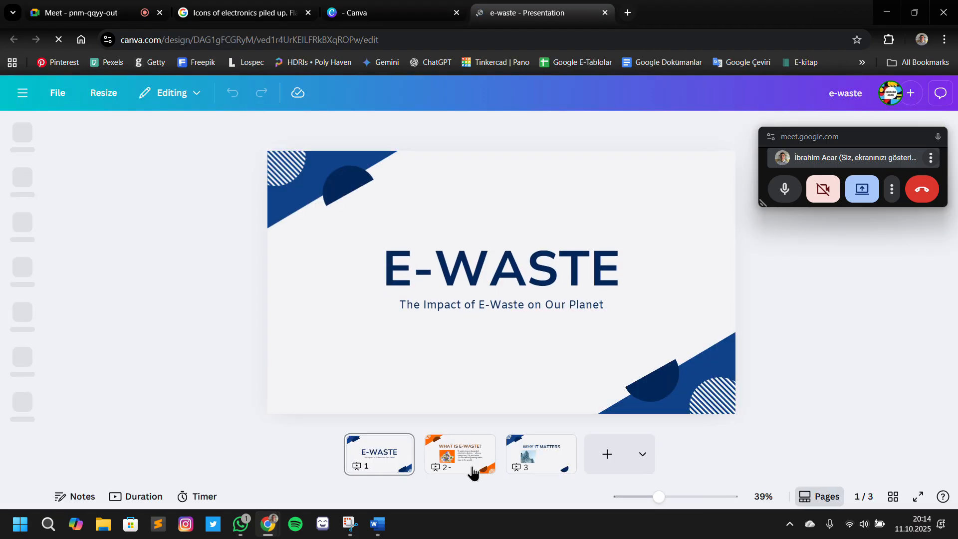
Replace slide 3 with the Introduction page of the Blue Grey Simple Group Project template
left_click(469, 469)
left_click(558, 467)
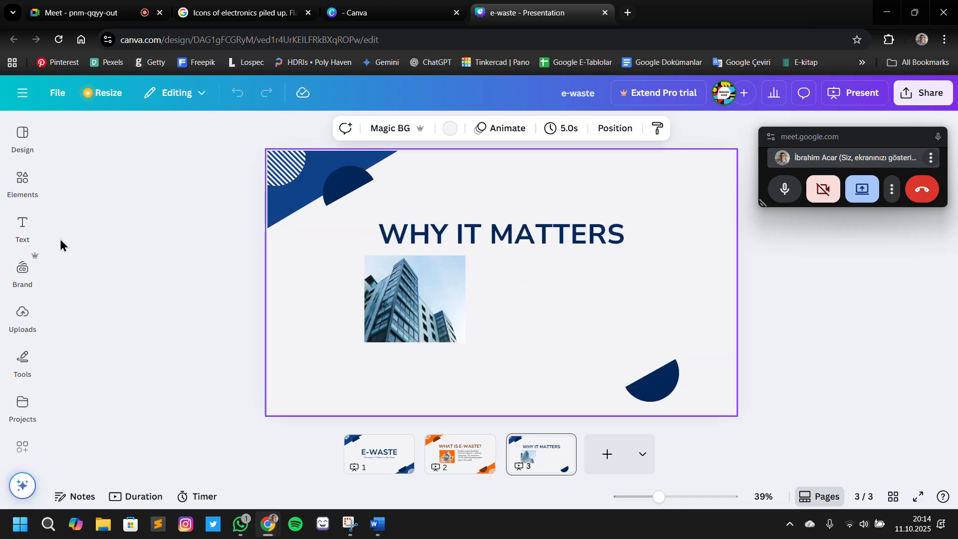
left_click(20, 194)
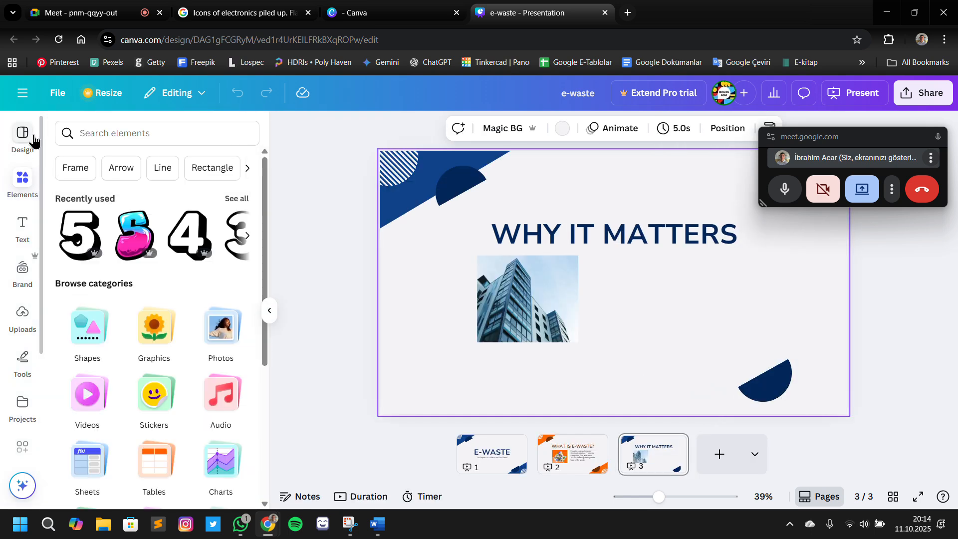
left_click(32, 143)
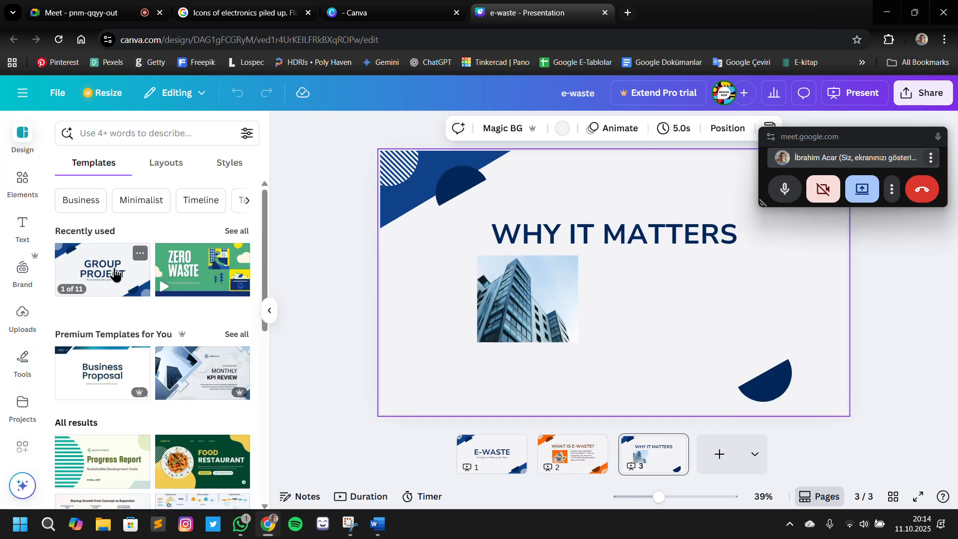
left_click(114, 274)
left_click(189, 360)
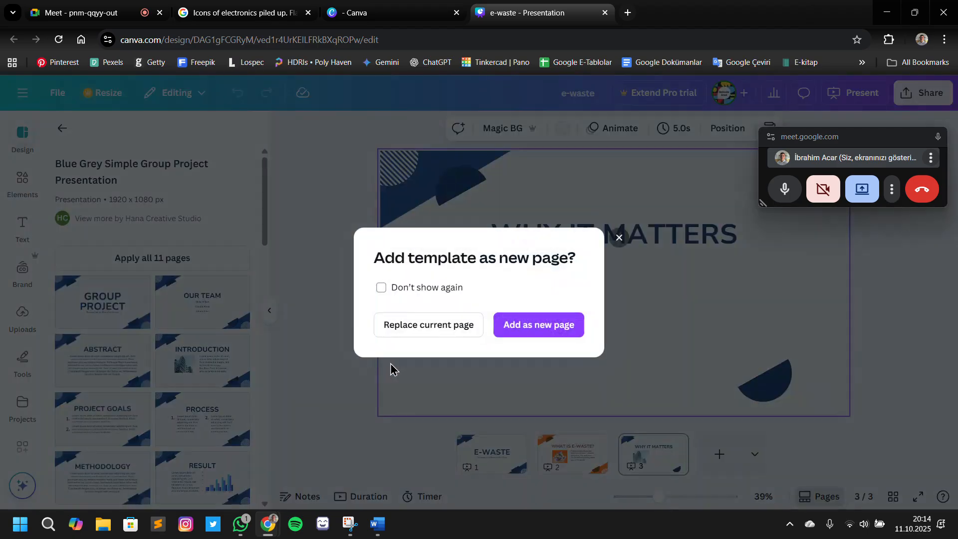
left_click(453, 325)
left_click(669, 229)
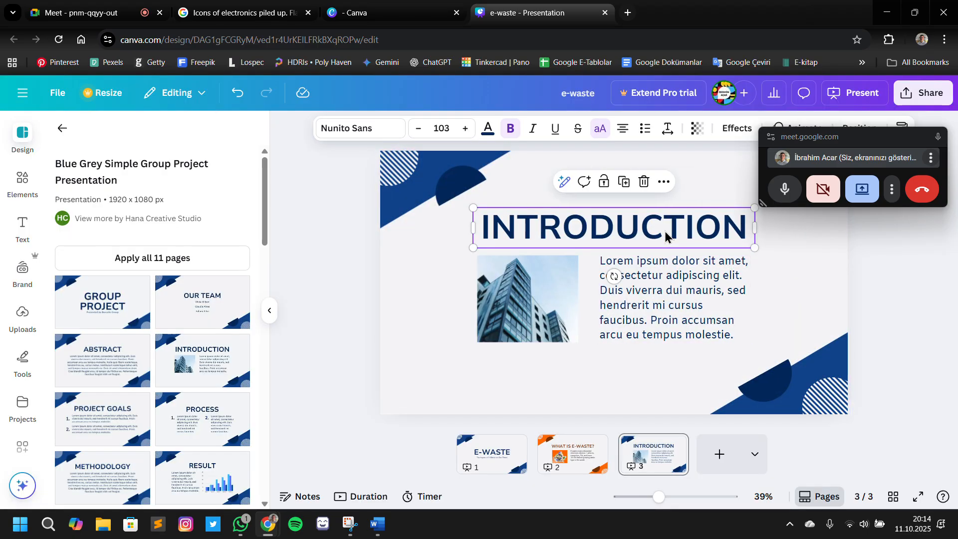
left_click(664, 230)
key("ctrl+v")
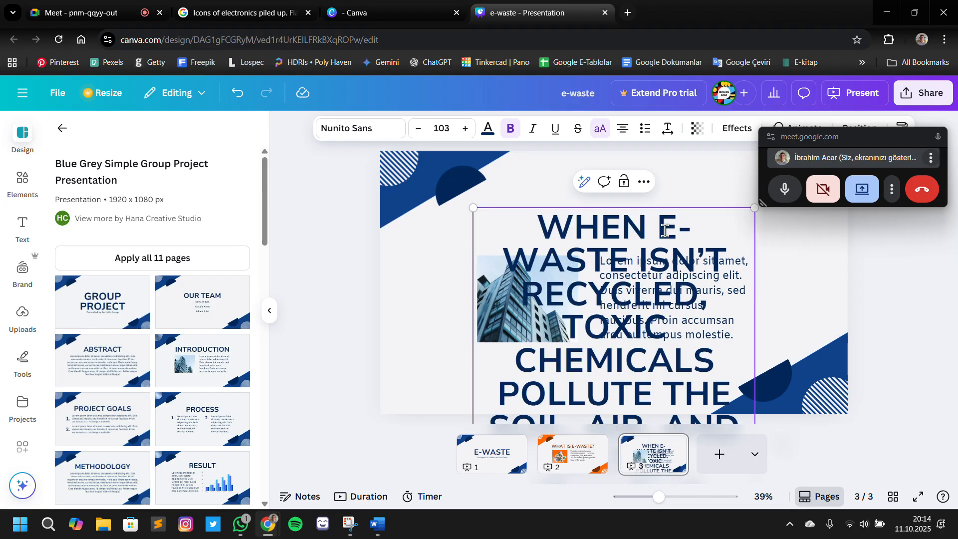
key("ctrl+z")
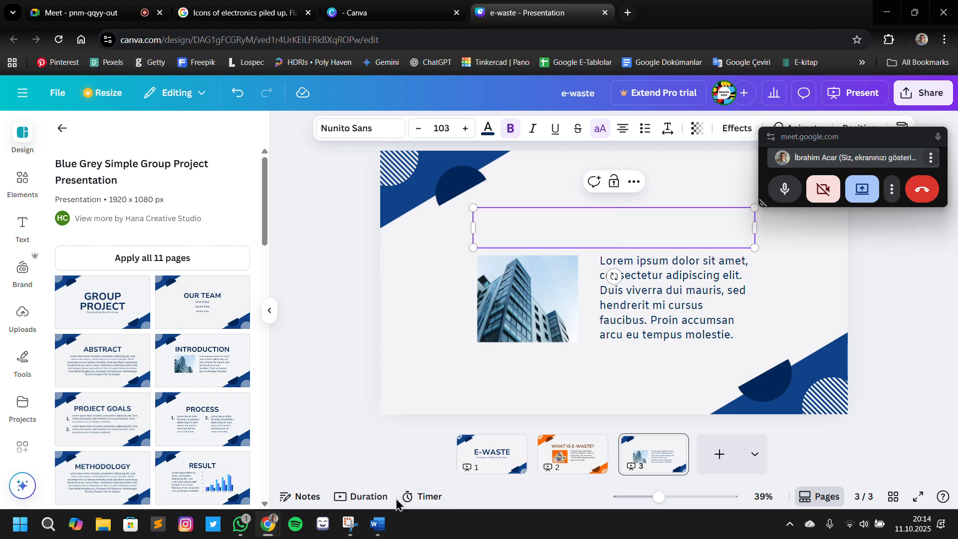
key("ctrl+y")
key("ctrl+z")
Check the Slide 3 heading in the Word outline and enter "WHY IT MATTERS ?" as slide 3's title
left_click(378, 523)
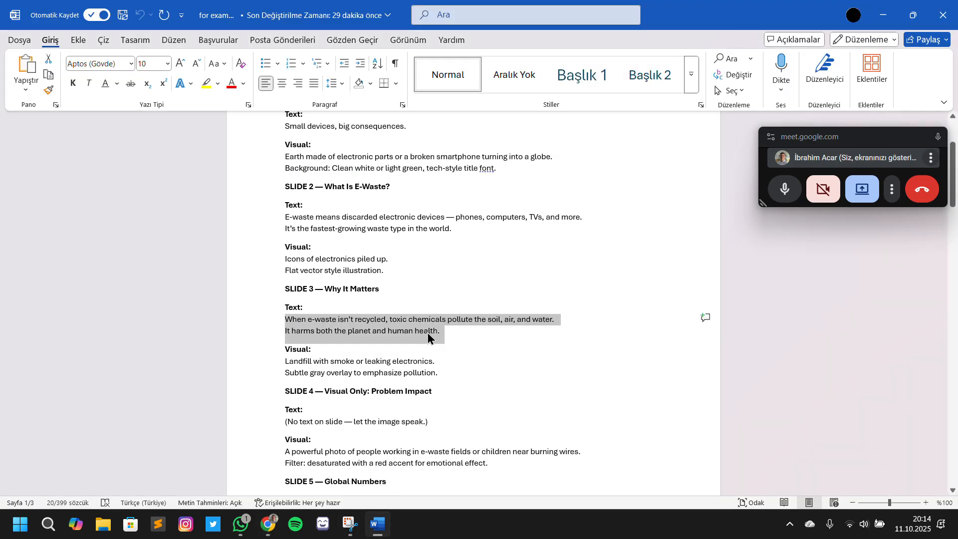
key("alt+Tab")
double_click(602, 219)
type("W")
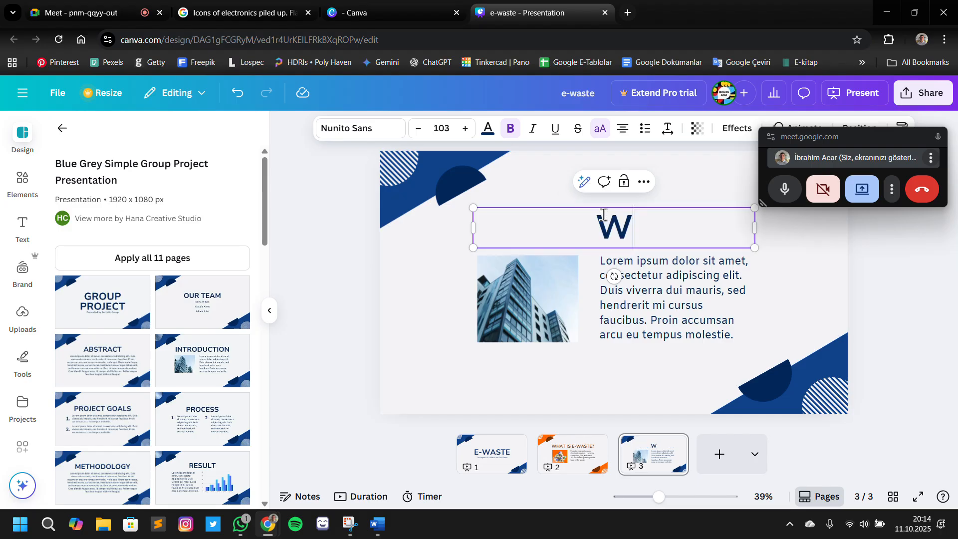
type("HY IT MATT")
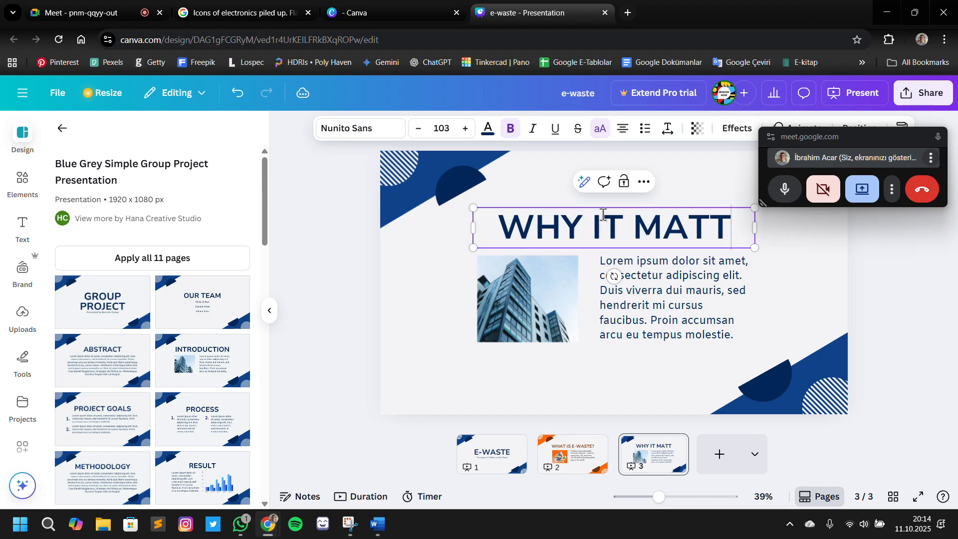
type("ERS?")
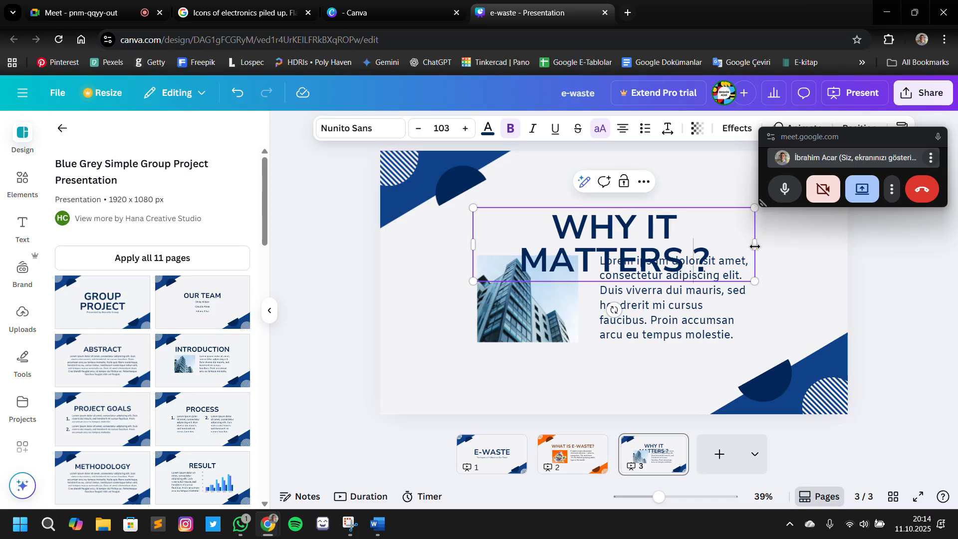
Widen slide 3's title box so the title fits on one line, and set its font size to 84.6
left_click_drag(754, 244, 801, 241)
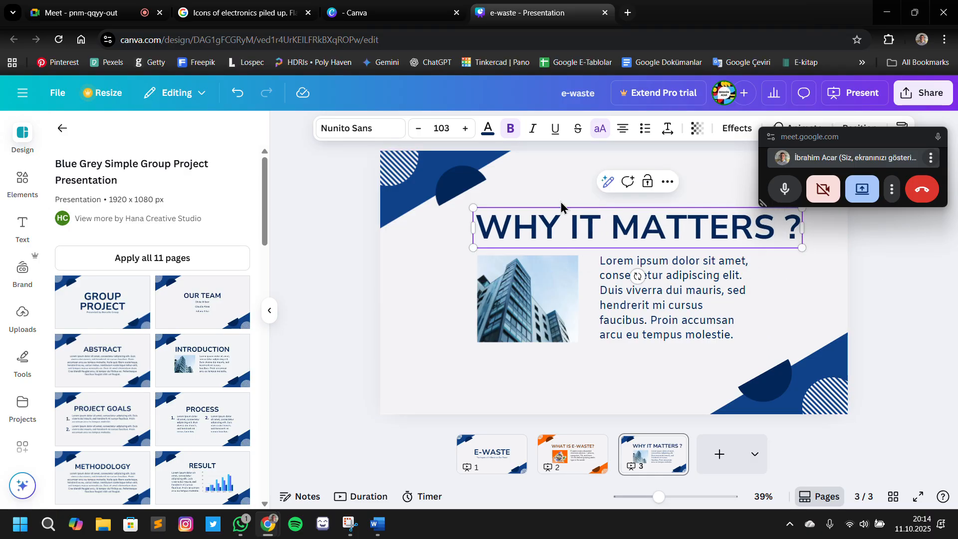
left_click(444, 126)
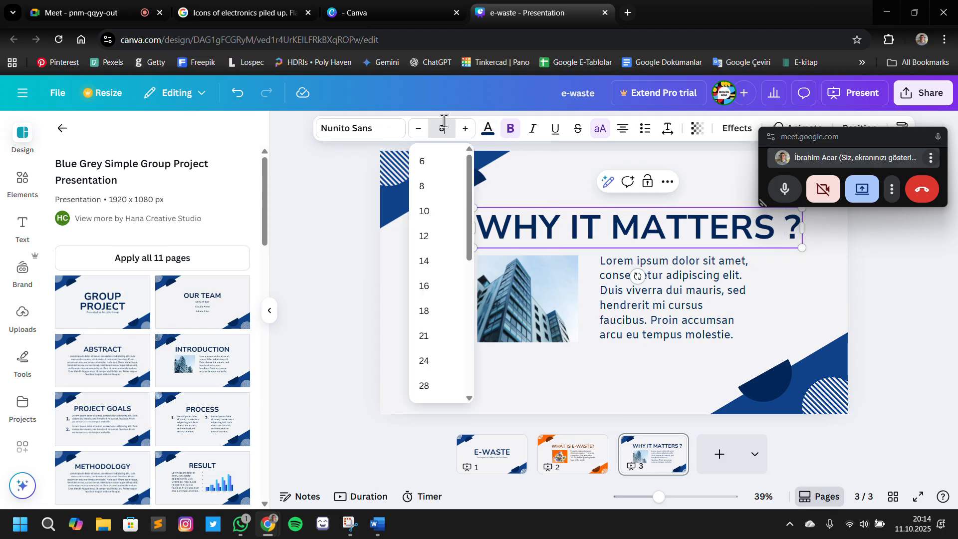
type("84.0")
key("Return")
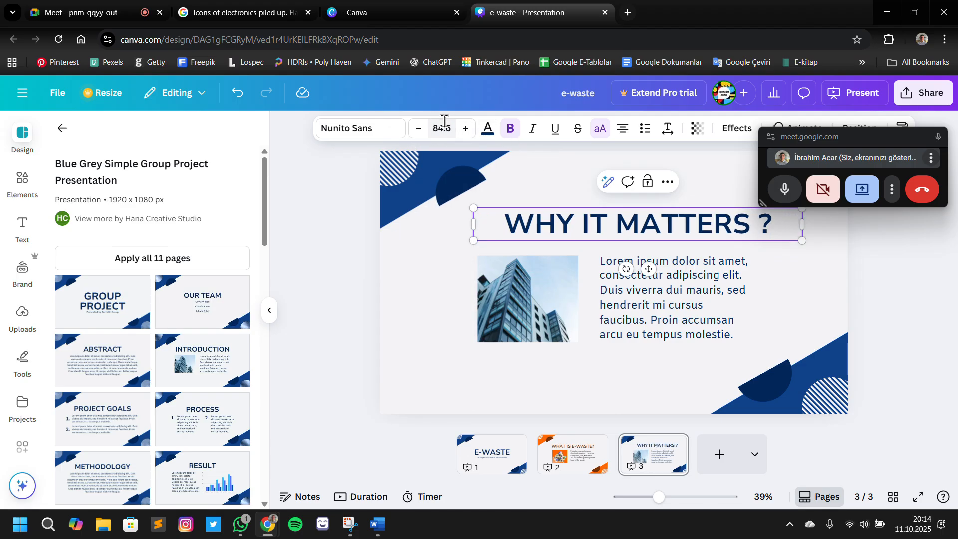
Reposition the title so it sits roughly centred just above the building picture and the body paragraph
left_click(888, 294)
left_click_drag(774, 220, 747, 229)
left_click(844, 319)
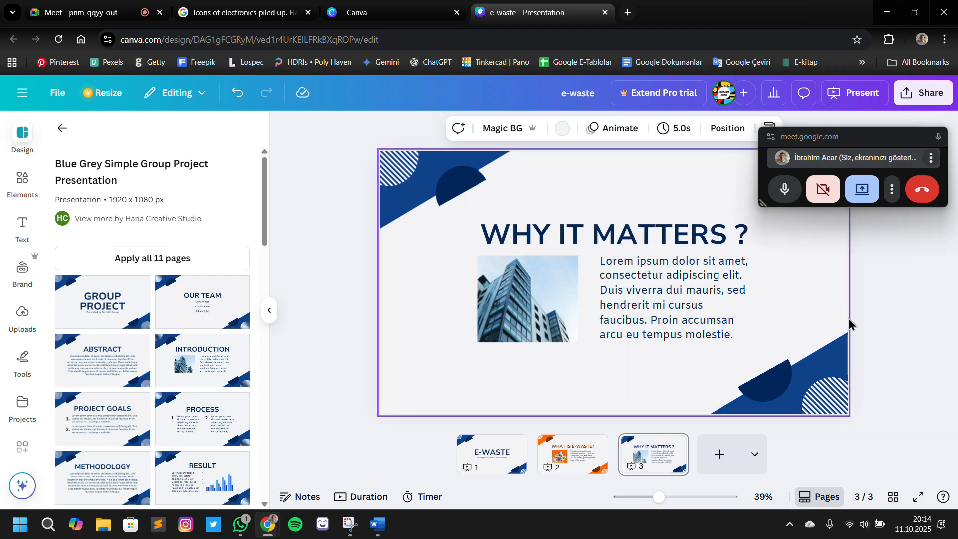
left_click(614, 240)
left_click_drag(613, 240, 605, 230)
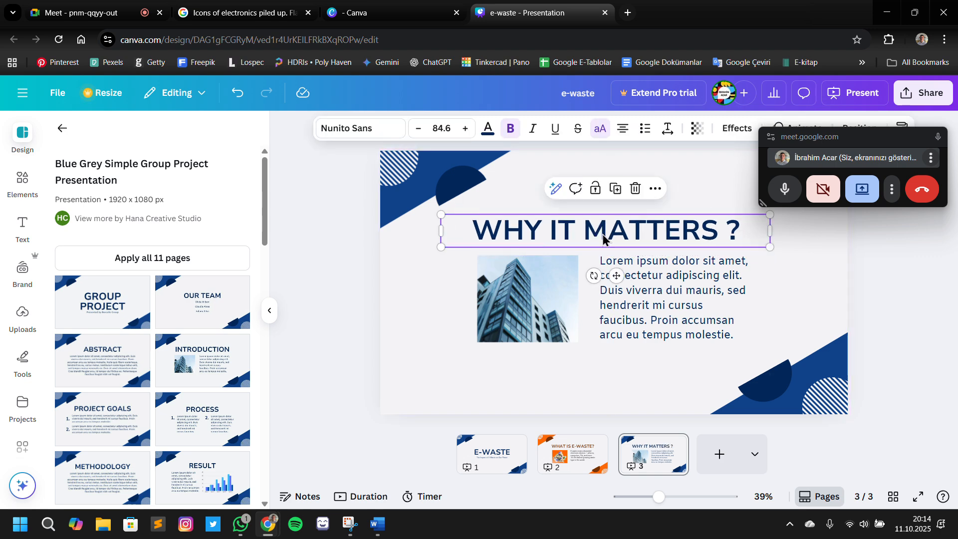
left_click(837, 272)
key("Down")
key("Down")
key("Down")
key("Down")
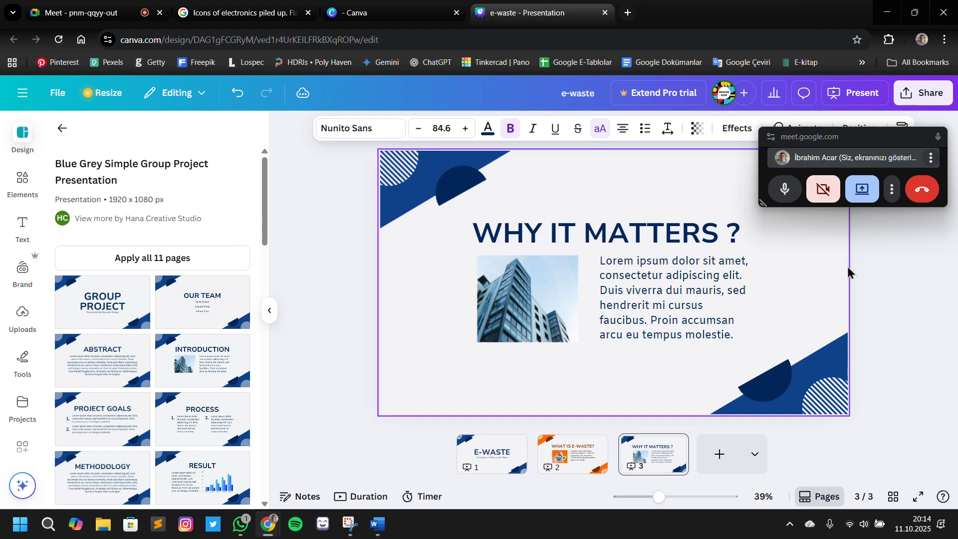
key("Right")
key("Right")
key("Right")
key("Right")
key("Right")
key("Right")
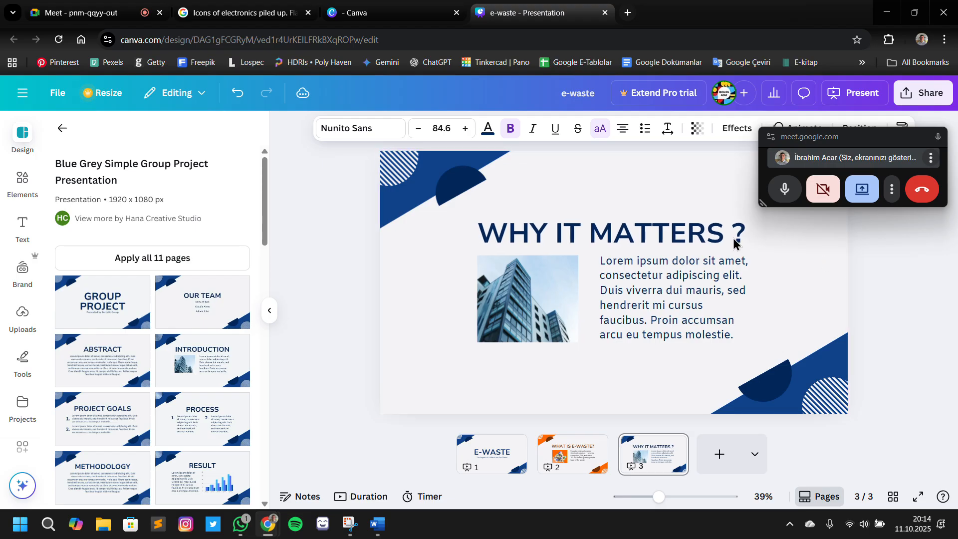
Remove the space before the question mark so the title reads "WHY IT MATTERS?"
left_click(732, 235)
left_click(732, 236)
key("BackSpace")
left_click(858, 260)
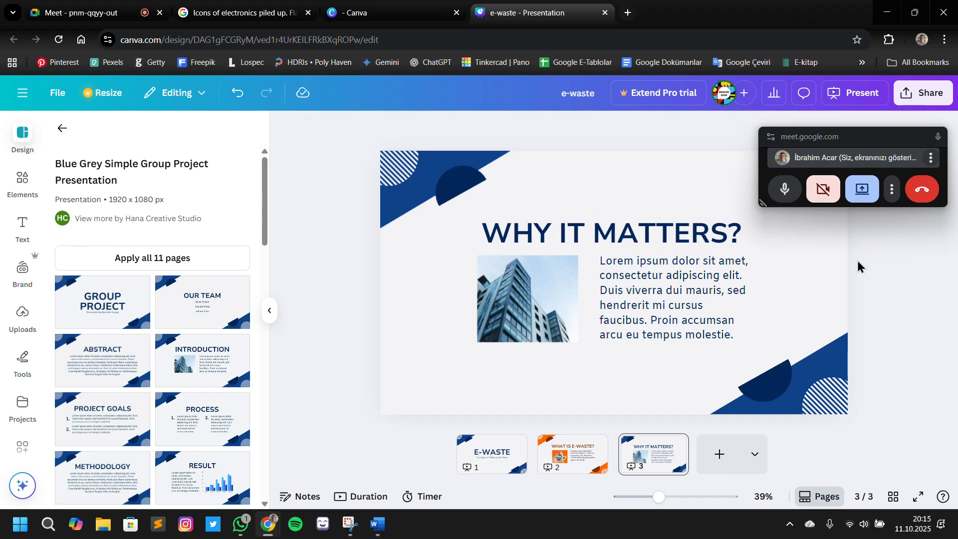
left_click(739, 240)
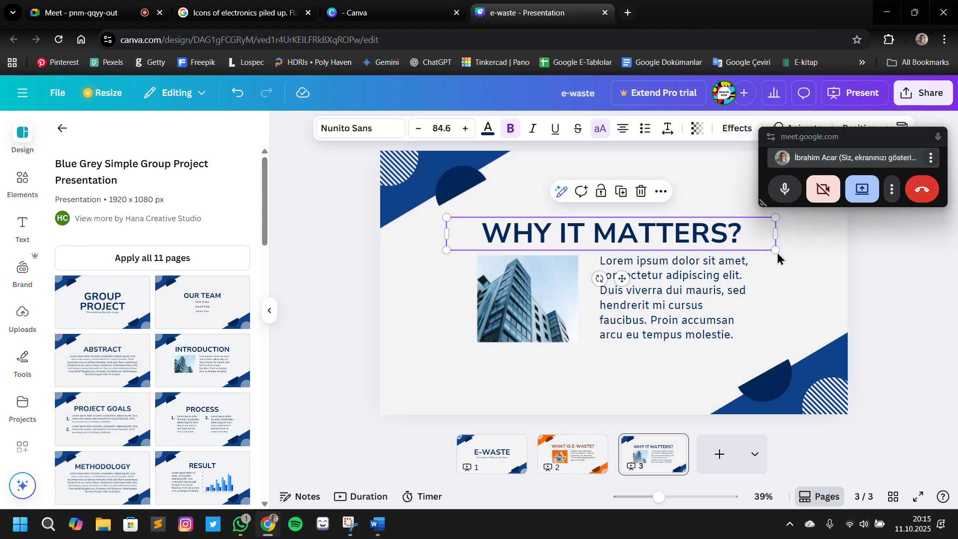
left_click(798, 266)
left_click(738, 249)
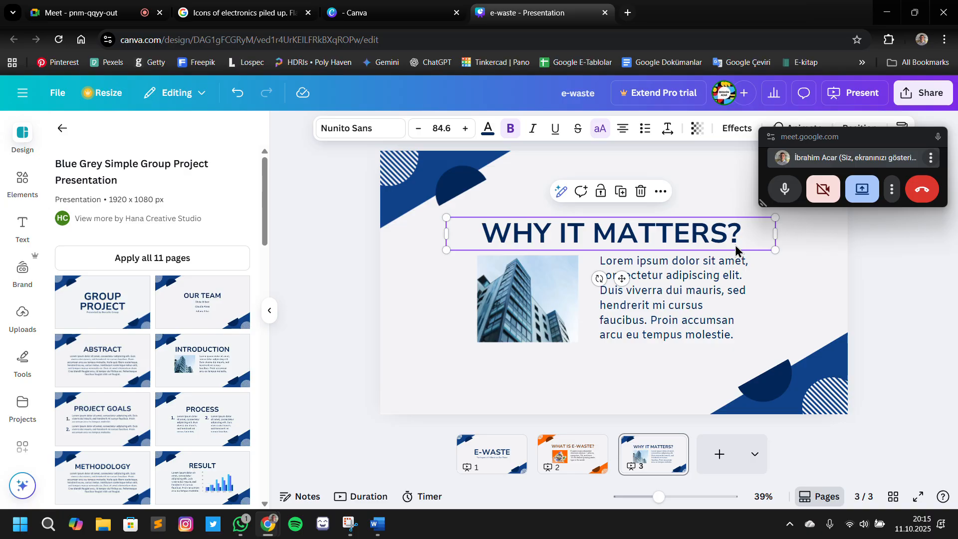
left_click(795, 274)
Replace slide 3's body placeholder with the copied text starting "When e-waste isn't recycled" and widen its text box slightly
left_click(735, 298)
key("ctrl+a")
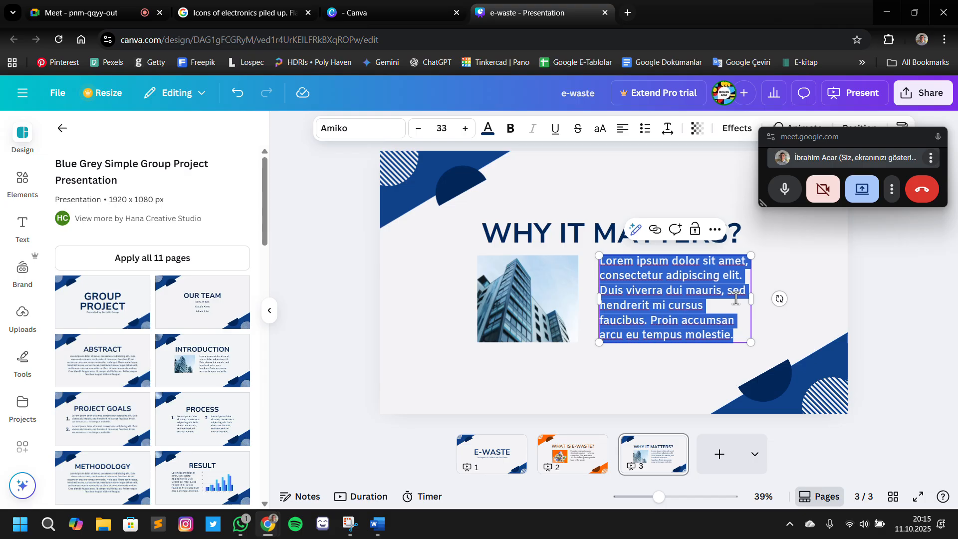
type("When e-waste isn’t recycled, toxic chemicals pollute the soil, air, and water.  It harms both the planet and human health.")
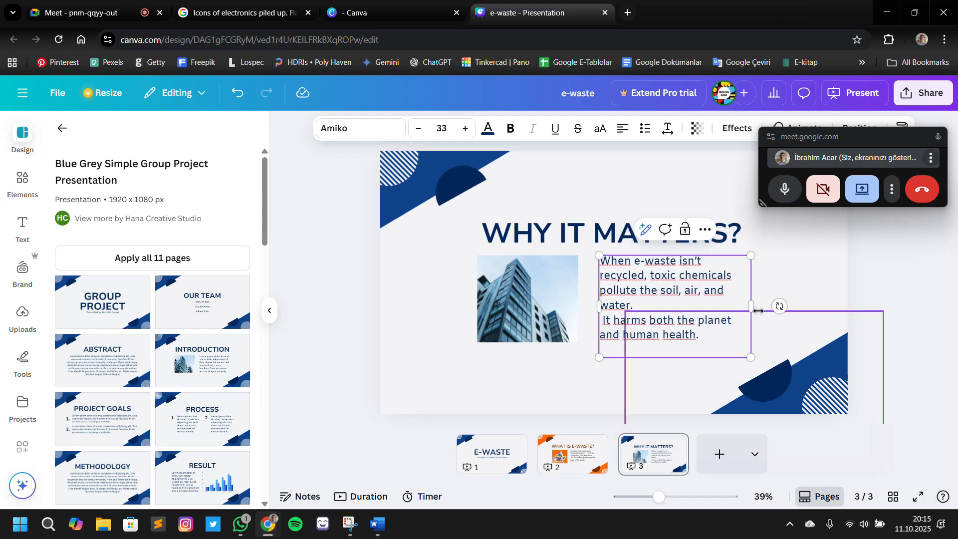
left_click_drag(751, 306, 768, 315)
left_click(807, 292)
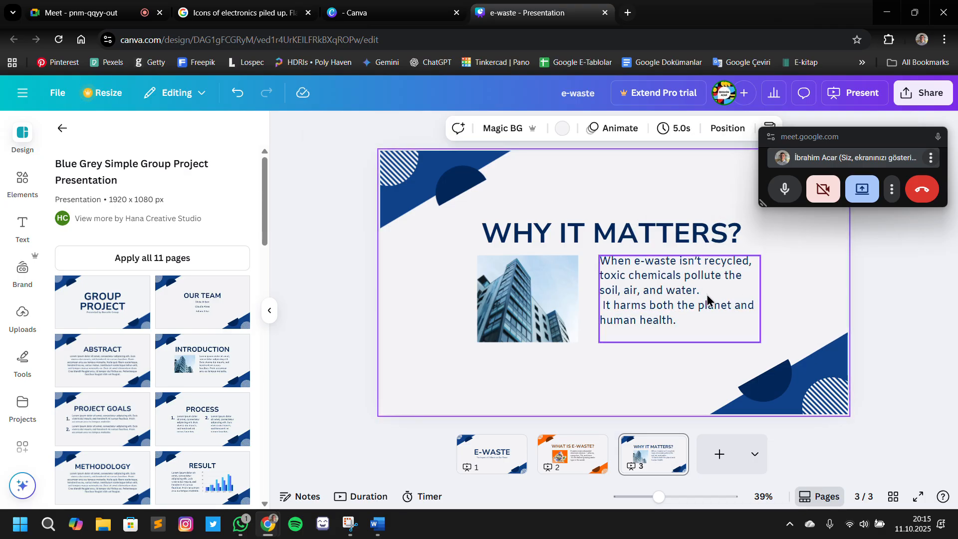
Nudge the body paragraph slightly left, closer to the building picture
left_click(707, 296)
key("Left")
key("Left")
key("Left")
key("Left")
key("Left")
key("Left")
key("Left")
key("Left")
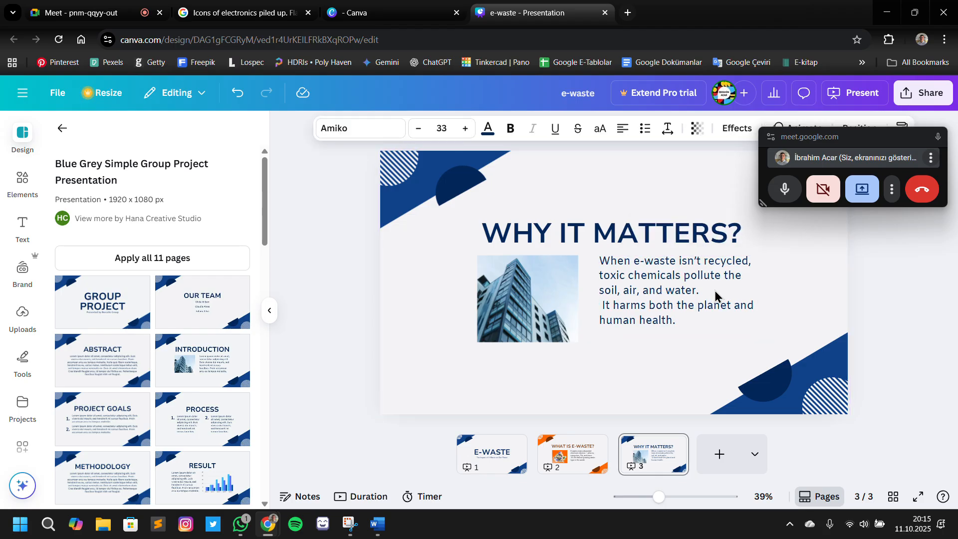
left_click(826, 283)
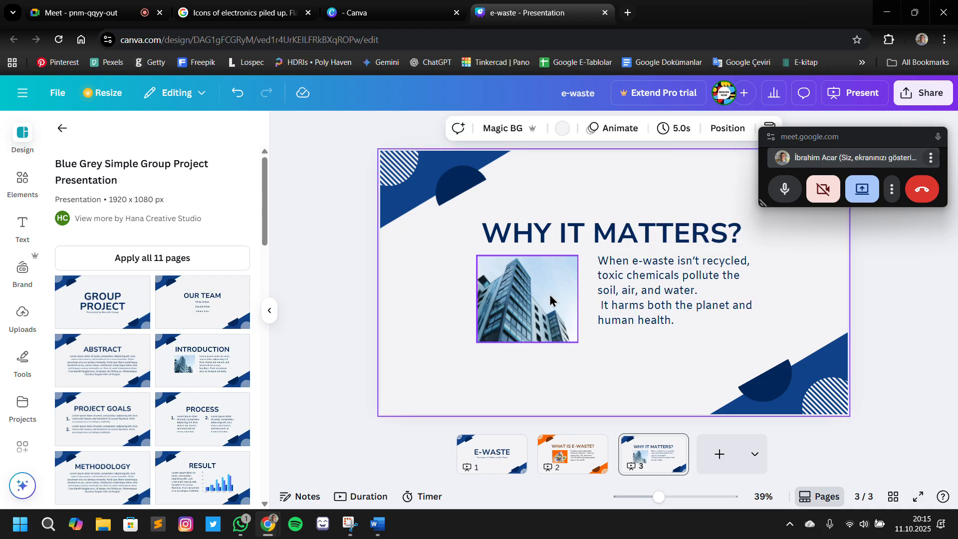
Copy the Slide 3 visual description, starting "Landfill with smoke or leaking electronics", from the Word outline and search Google Images for it
key("alt+Tab")
left_click(308, 361)
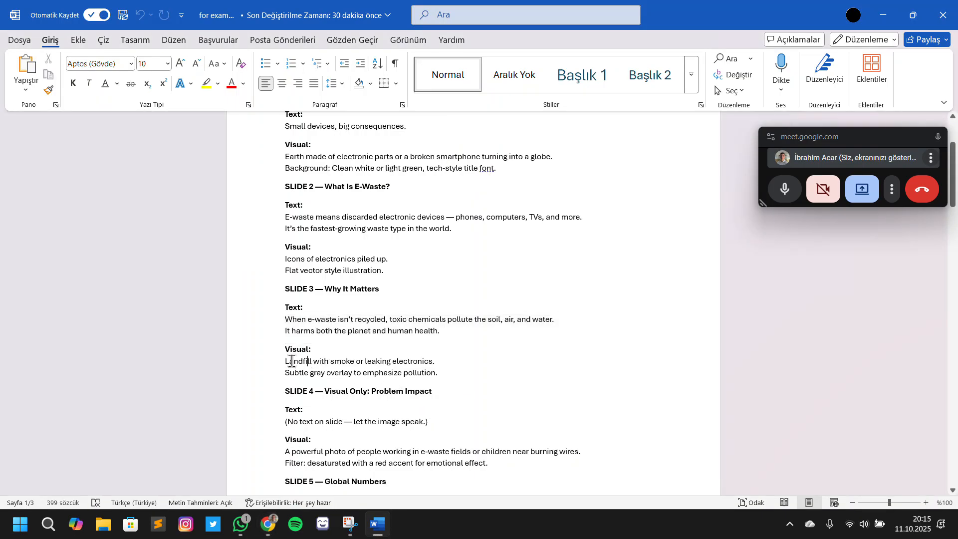
left_click_drag(319, 365, 430, 387)
key("ctrl+c")
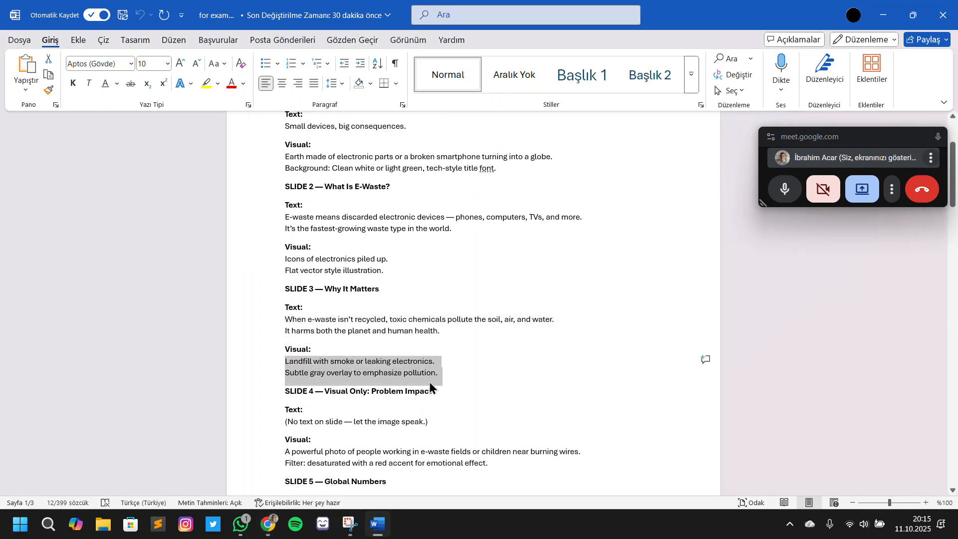
key("alt+Tab")
left_click(262, 14)
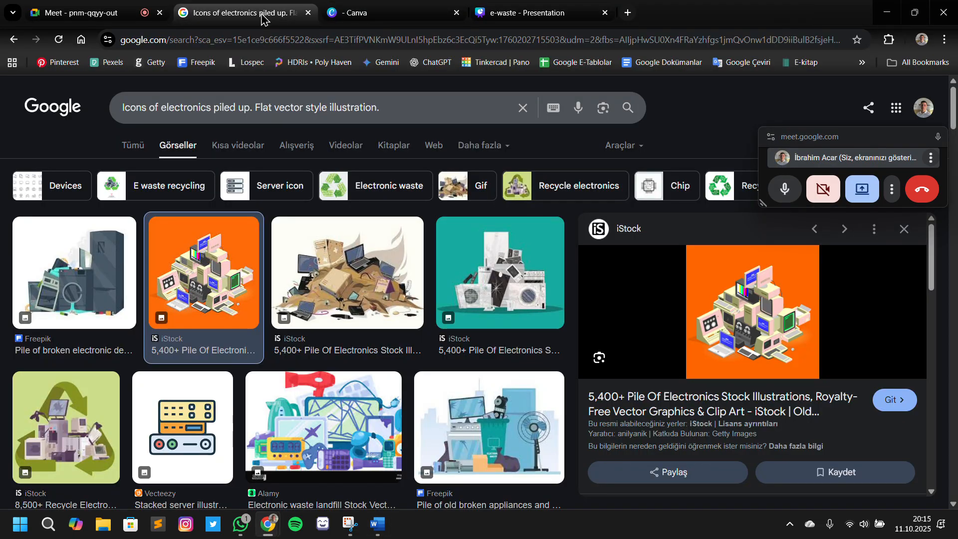
triple_click(300, 109)
key("ctrl+v")
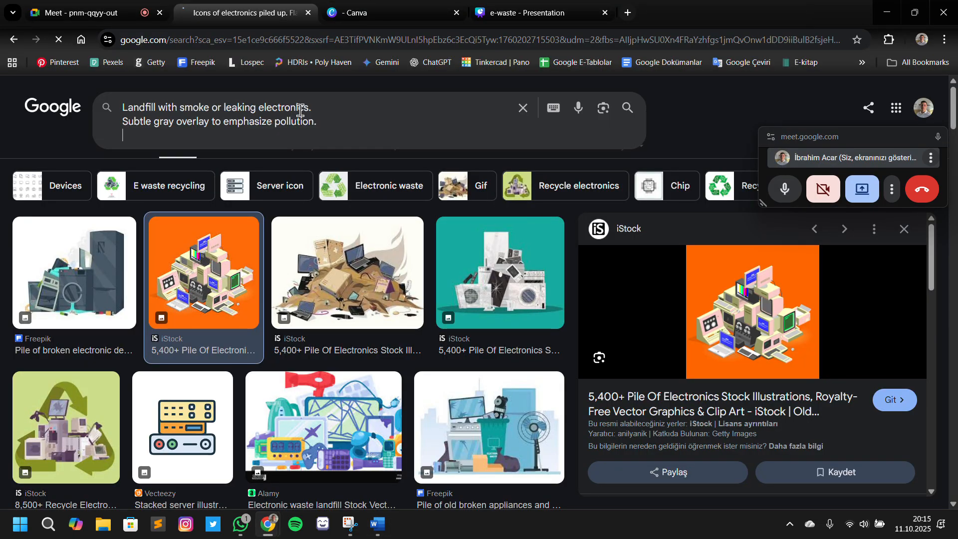
key("Return")
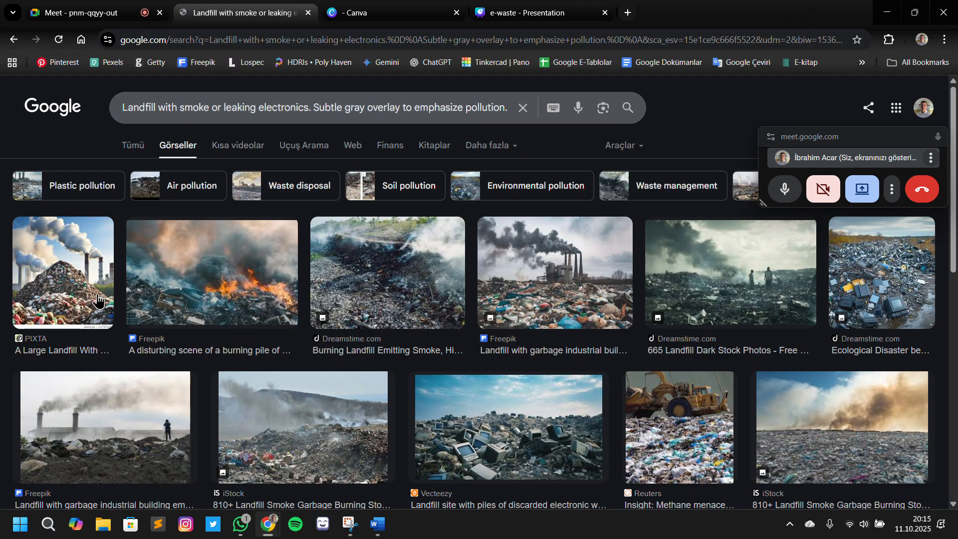
Preview the PIXTA picture of a large landfill with smoke and try to bring it into the e-waste presentation
left_click(97, 301)
scroll(474, 423, "down", 2)
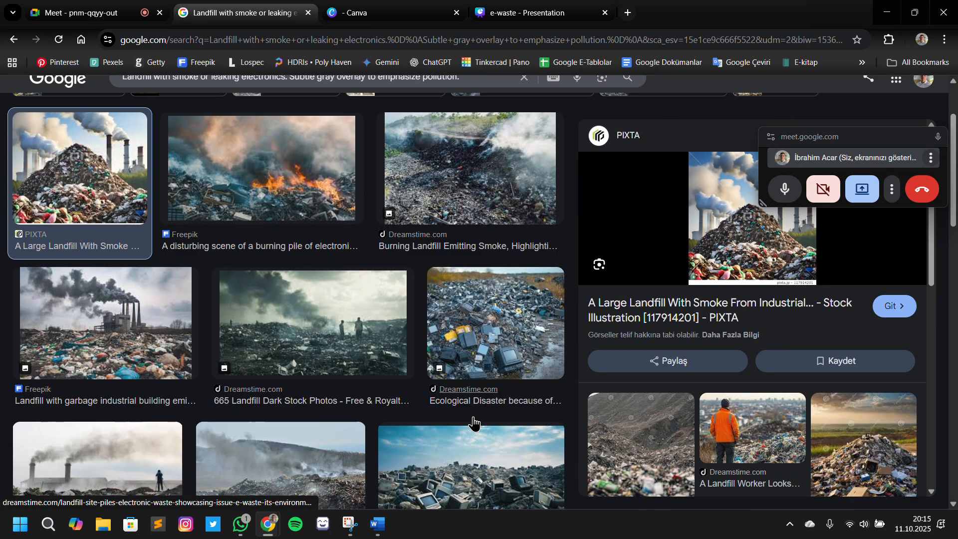
scroll(474, 423, "down", 5)
scroll(725, 409, "down", 4)
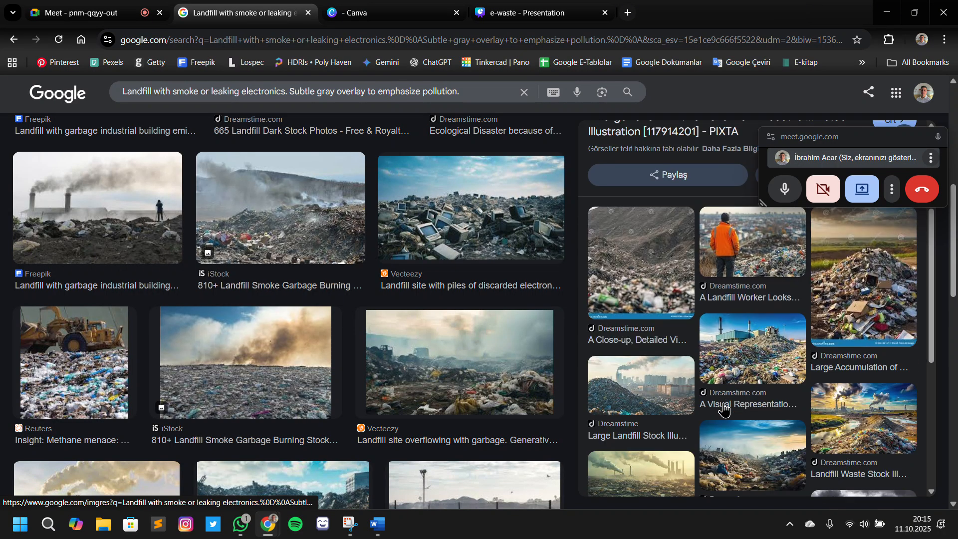
scroll(797, 255, "up", 4)
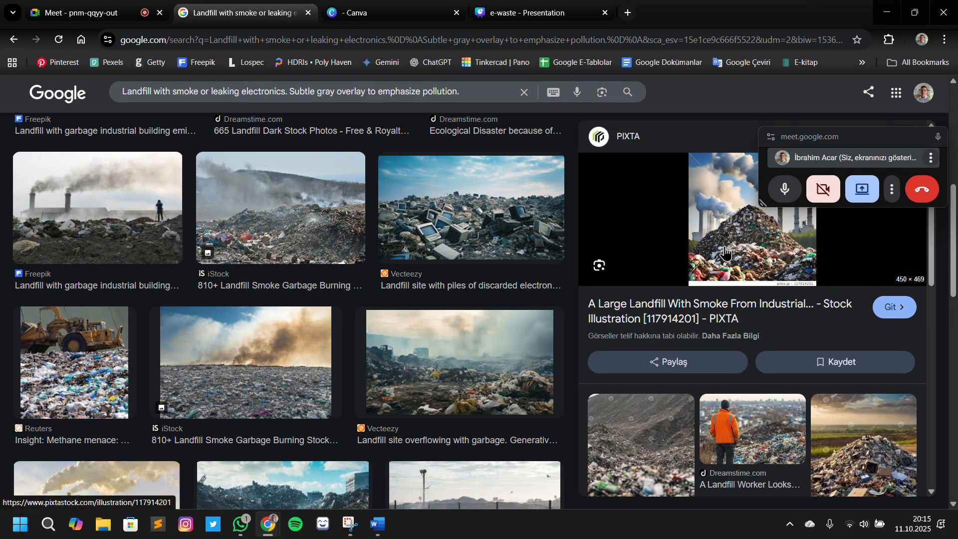
left_click_drag(724, 254, 600, 45)
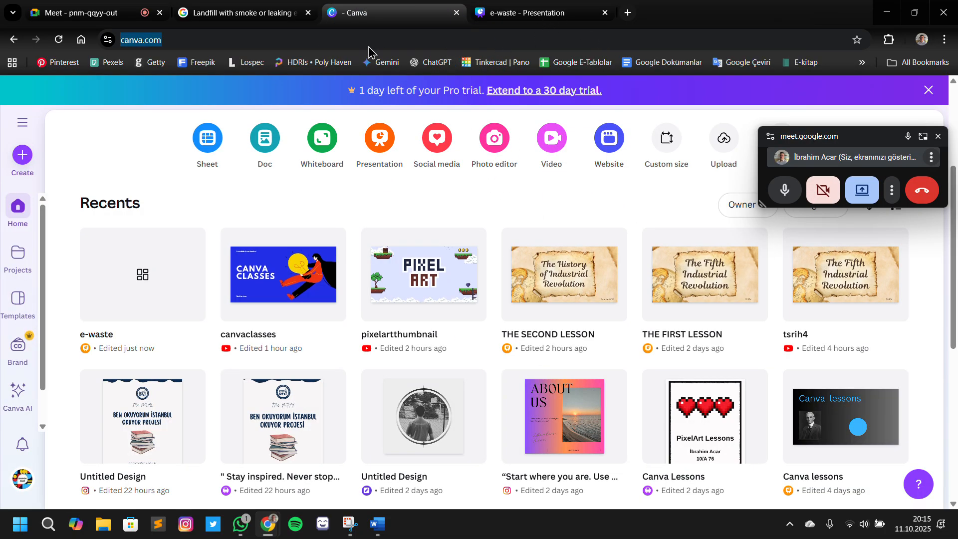
Close the extra Canva home page and place the e-waste presentation tab directly before the image search tab
left_click_drag(376, 20, 270, 15)
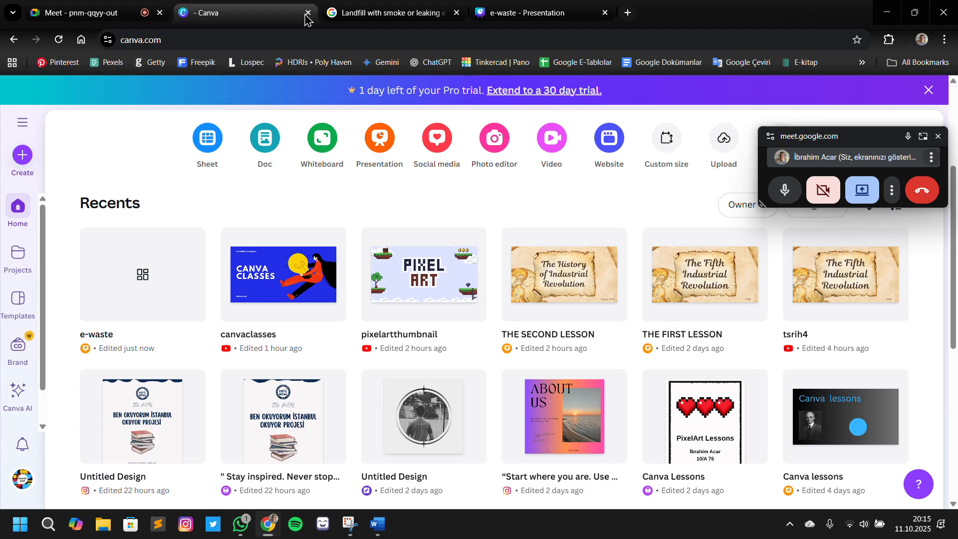
left_click(307, 13)
left_click(347, 15)
left_click_drag(354, 16, 245, 25)
left_click(349, 15)
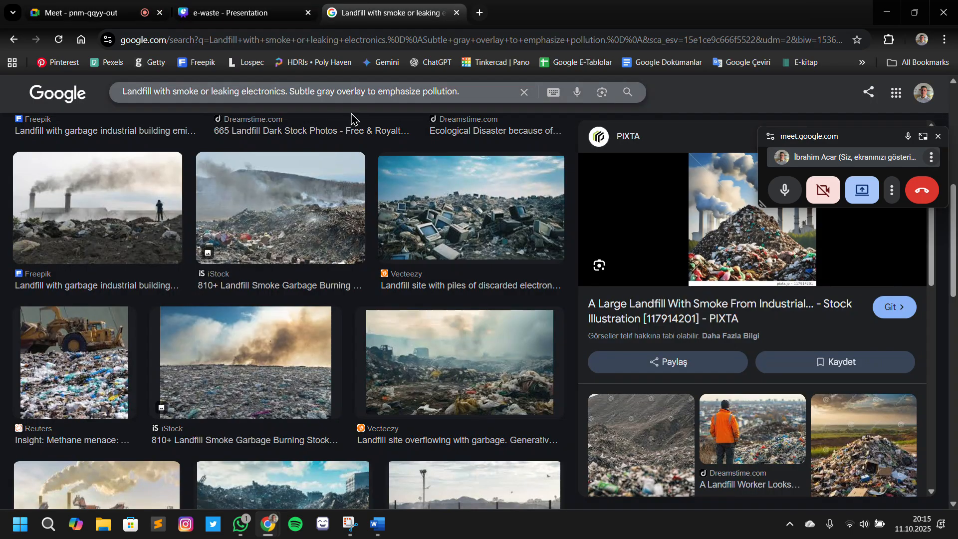
Replace the building picture on slide 3 with the PIXTA landfill and smoke image from the search results
left_click_drag(18, 5, 486, 314)
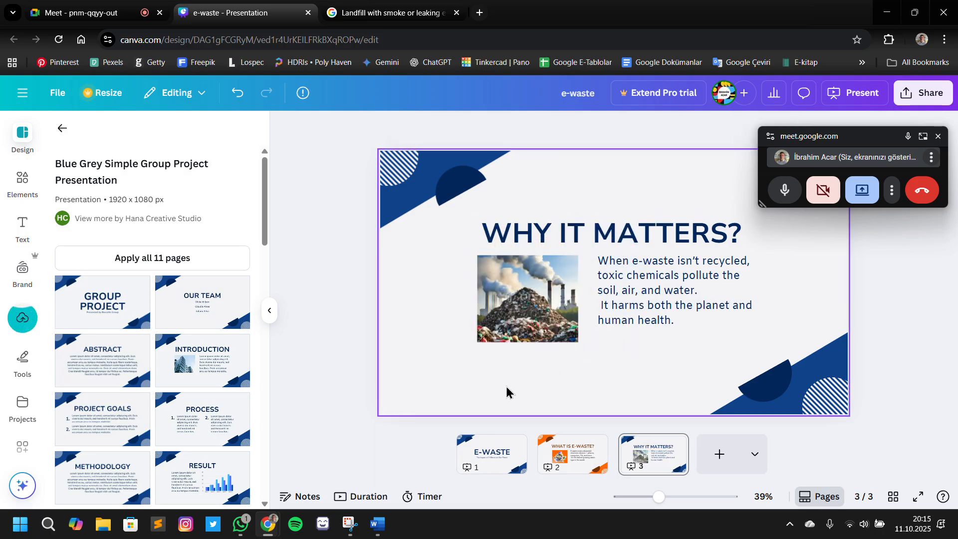
left_click(562, 329)
left_click(605, 363)
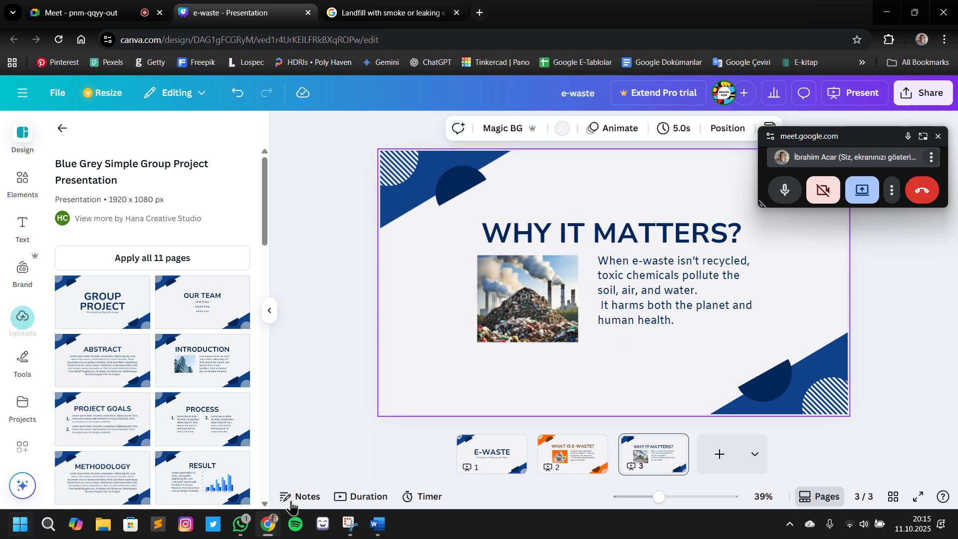
Recolour slide 3's blue corner triangle light green #7ED957 and apply that colour change to all pages
left_click(456, 168)
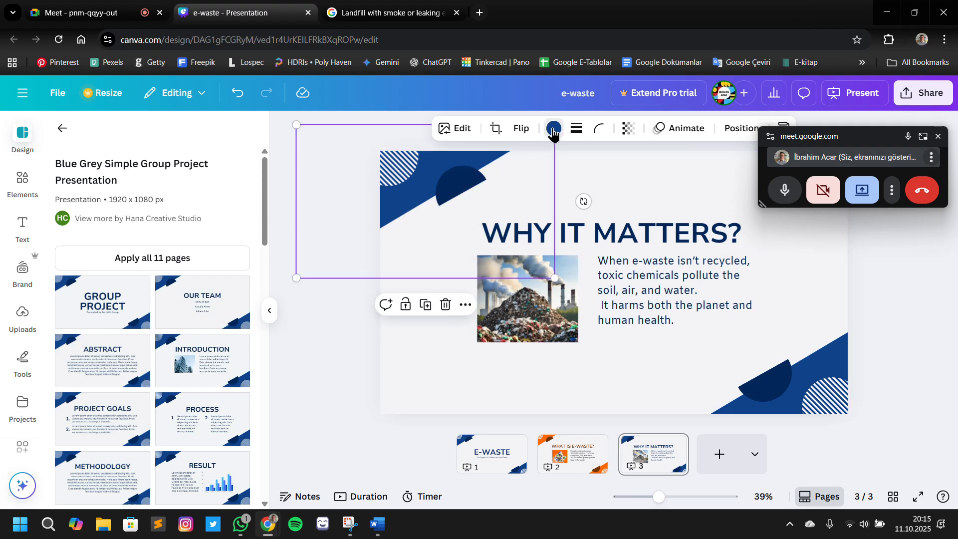
left_click(553, 130)
scroll(202, 370, "down", 1)
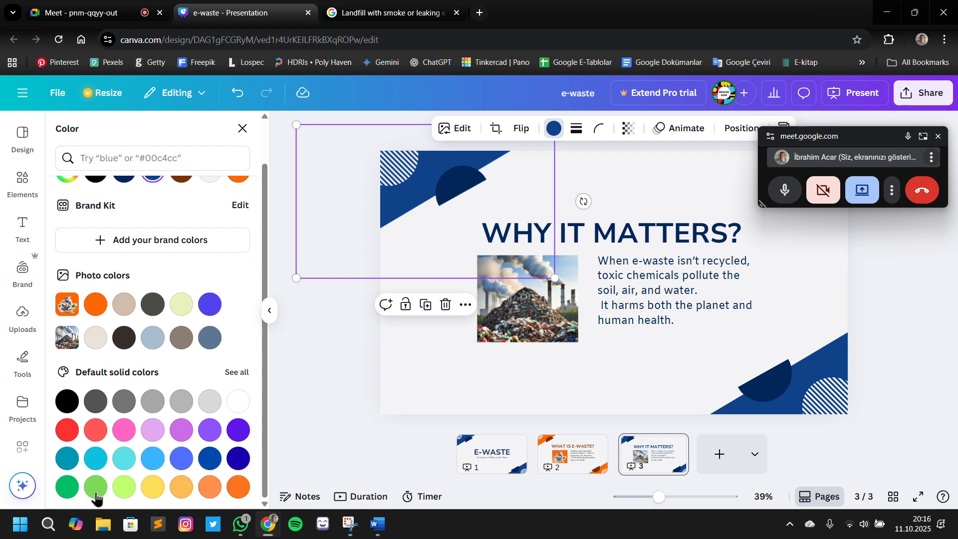
left_click(96, 493)
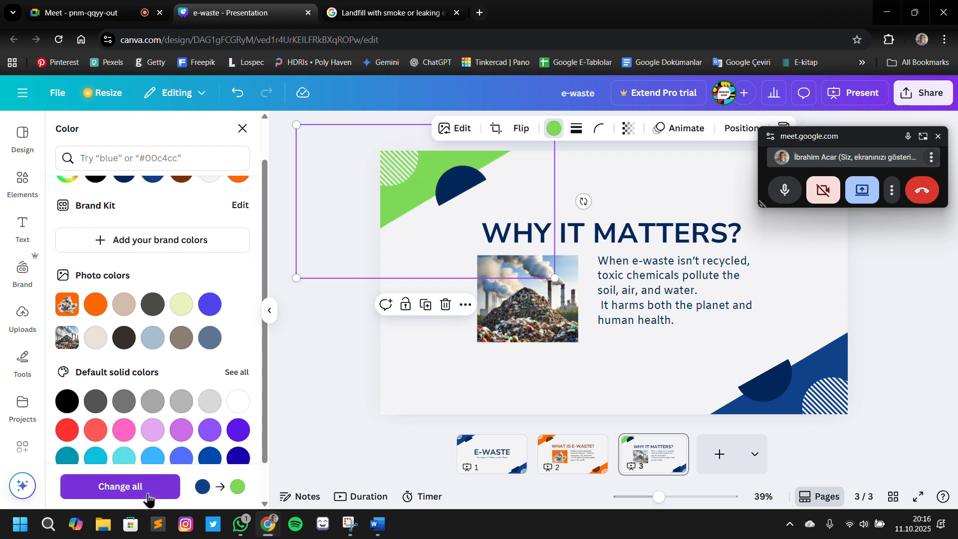
left_click(148, 499)
left_click(785, 390)
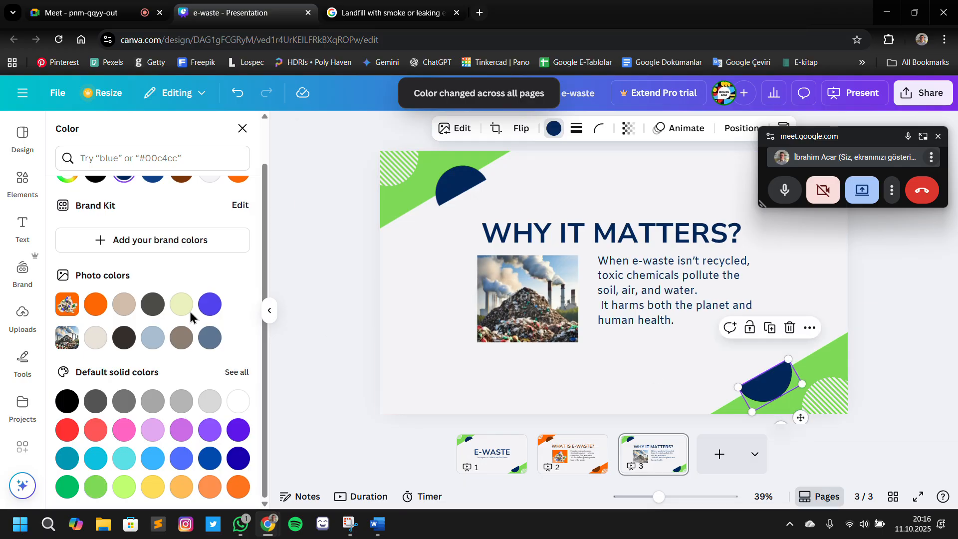
scroll(191, 317, "up", 1)
left_click(68, 220)
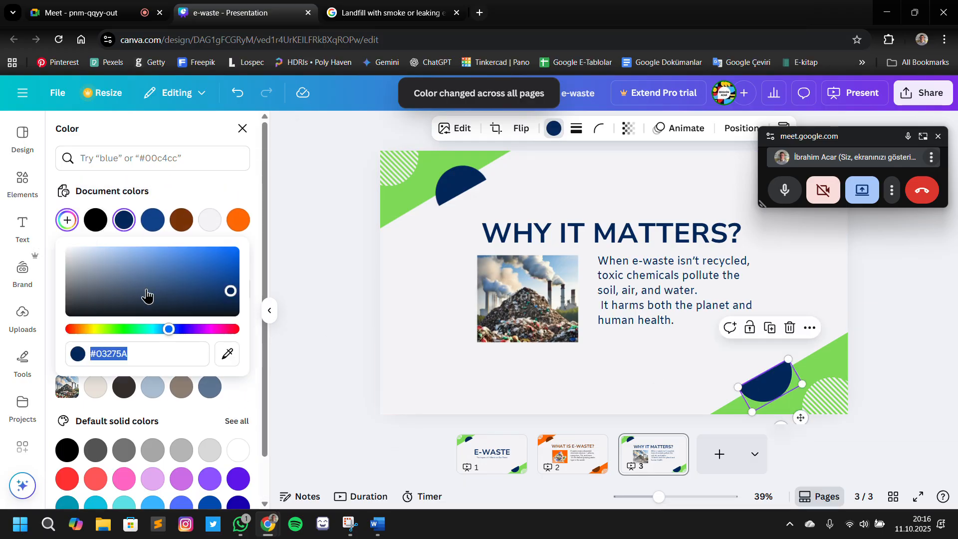
left_click(291, 366)
Recolour slide 3's upper navy half-circle dark green #529535 and apply that colour change to all pages
left_click(409, 193)
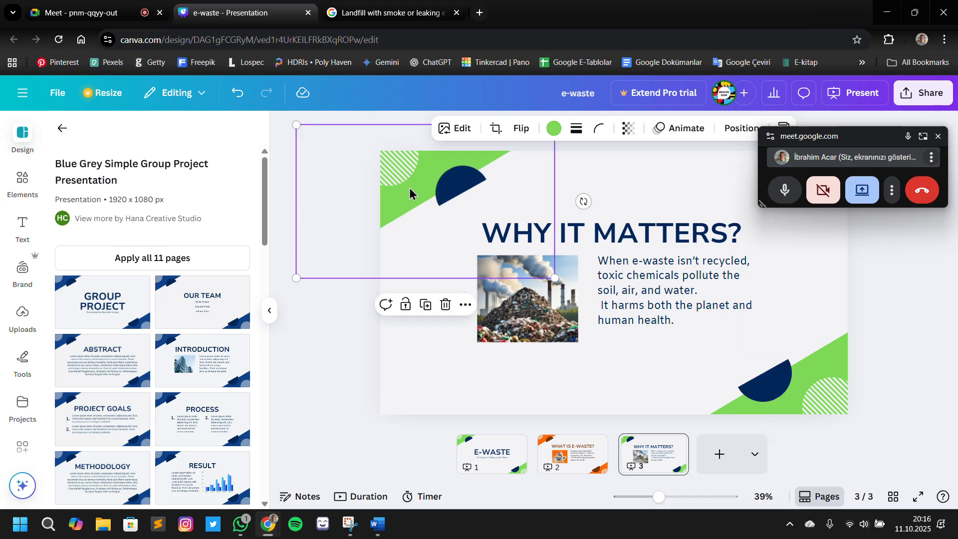
left_click(554, 129)
left_click(457, 185)
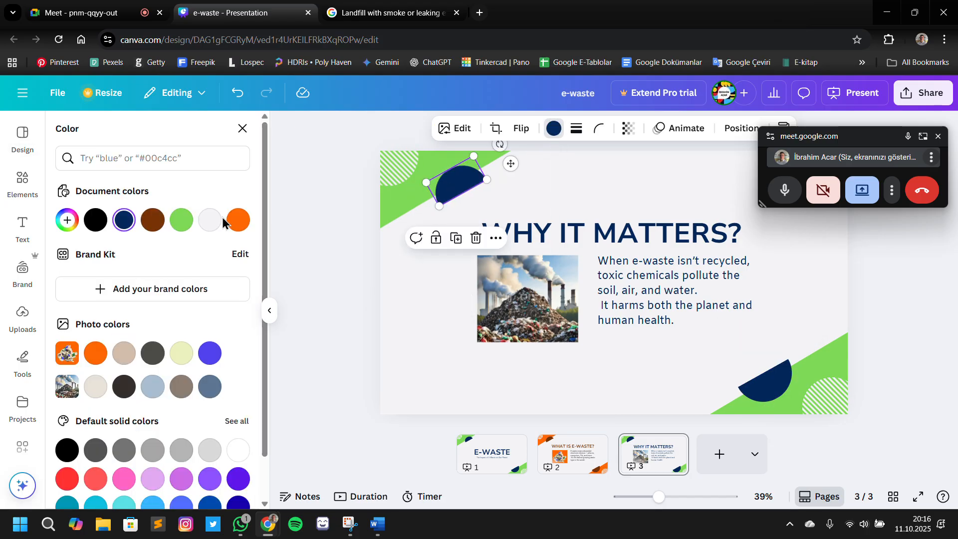
left_click(181, 220)
left_click(68, 220)
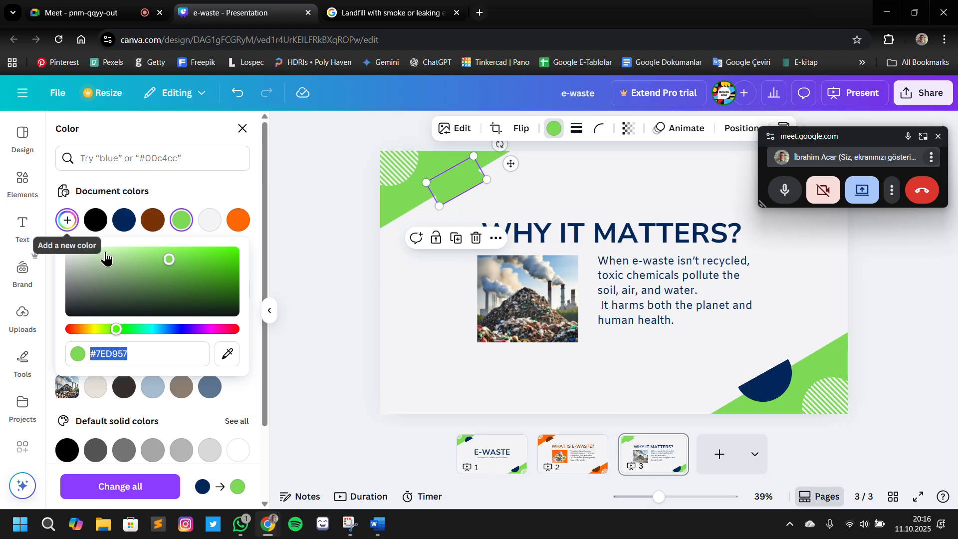
left_click(174, 268)
left_click_drag(173, 271, 176, 276)
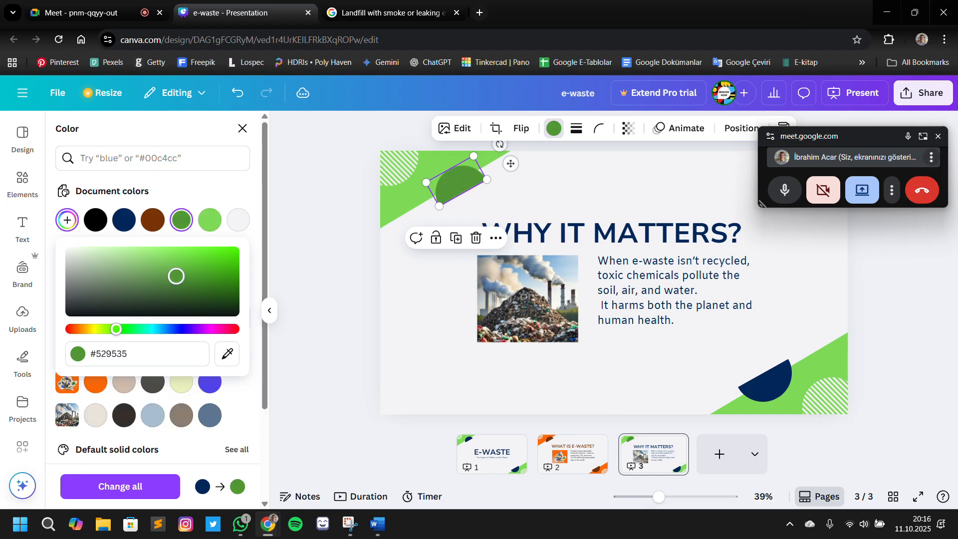
left_click(163, 494)
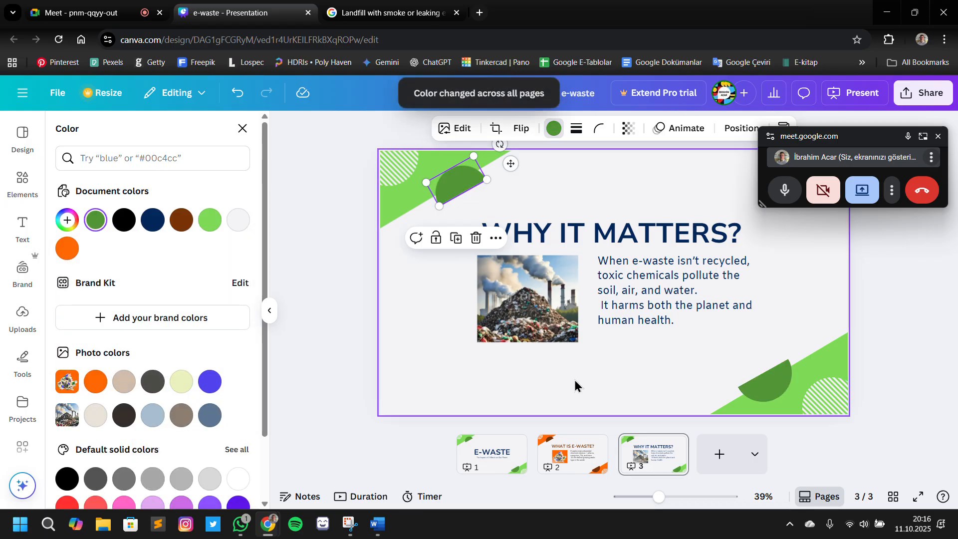
left_click(433, 372)
Colour the "WHY IT MATTERS?" title dark green #529535 and the body paragraph beneath it light green #7ED957
left_click(661, 231)
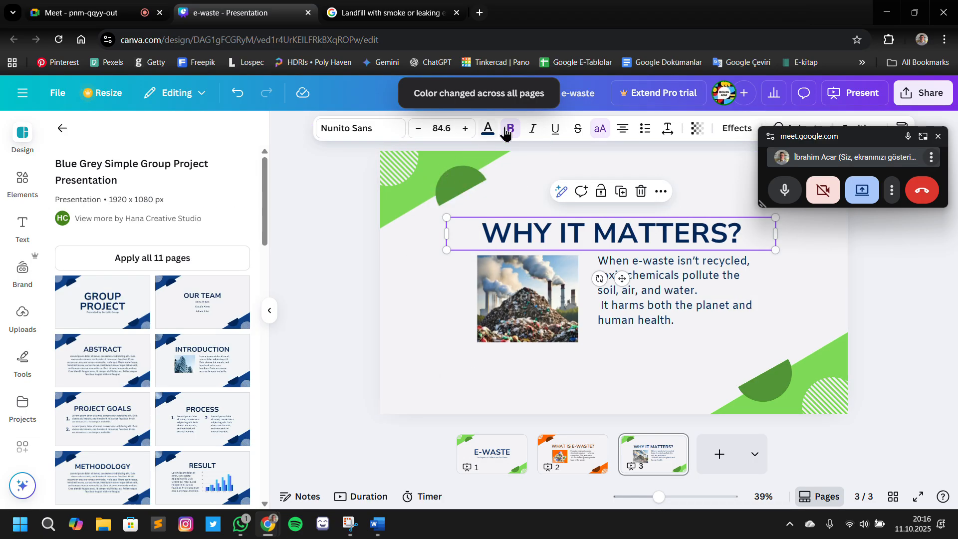
left_click(485, 130)
left_click(153, 220)
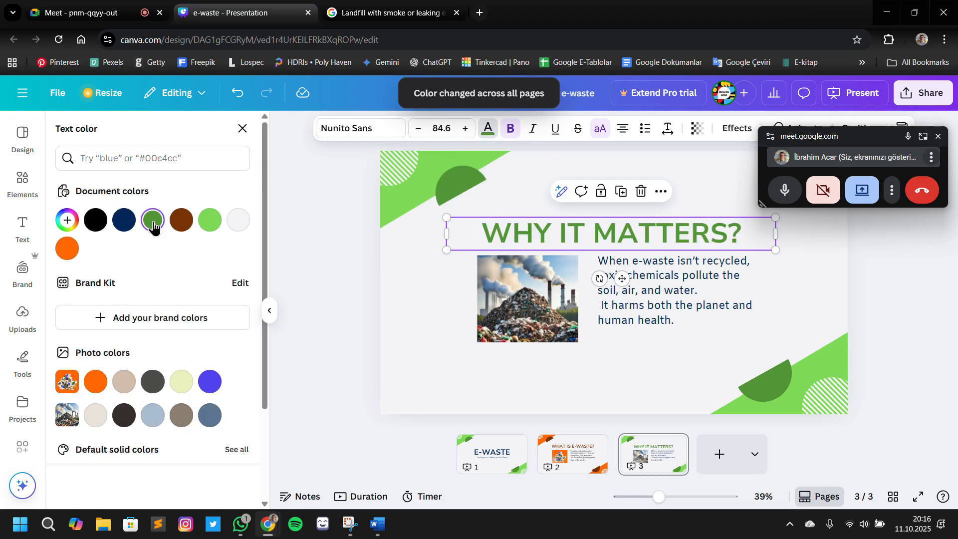
left_click(689, 306)
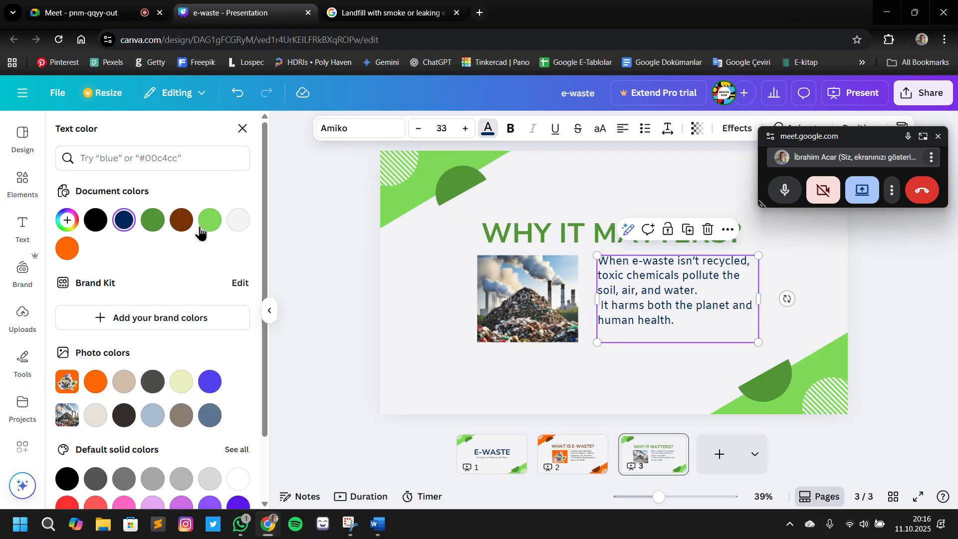
left_click(210, 220)
left_click(535, 325)
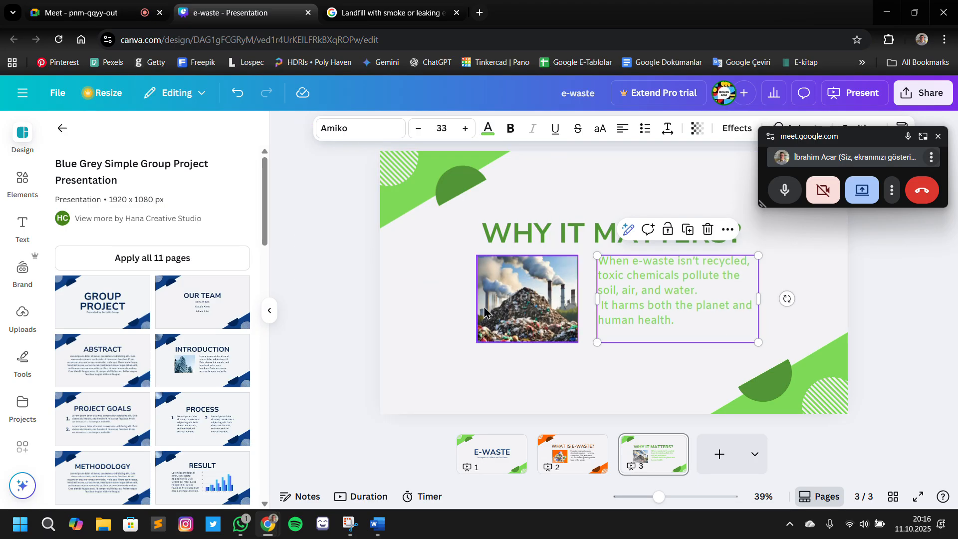
left_click(860, 335)
Change the body paragraph on the "WHAT IS E-WASTE?" slide to the document's orange colour
left_click(578, 455)
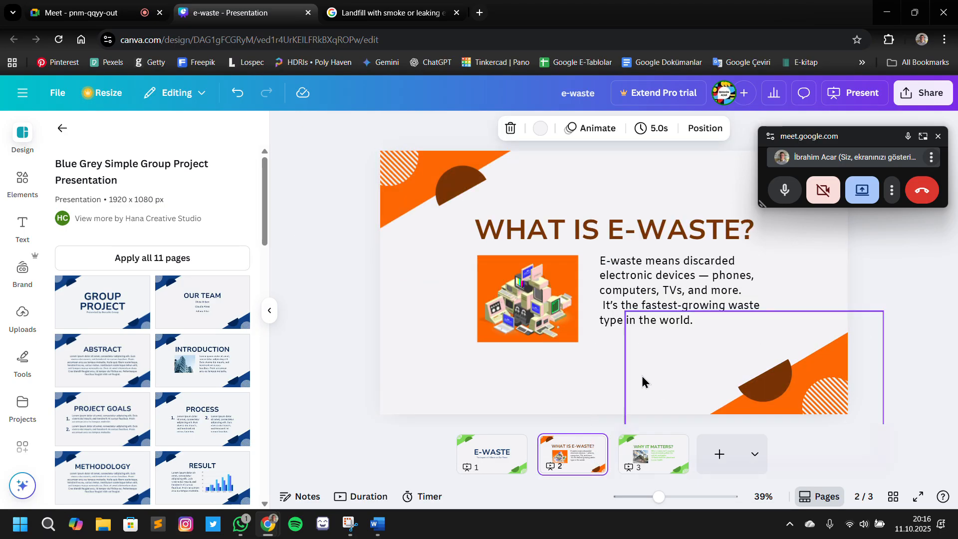
left_click(651, 322)
left_click(488, 129)
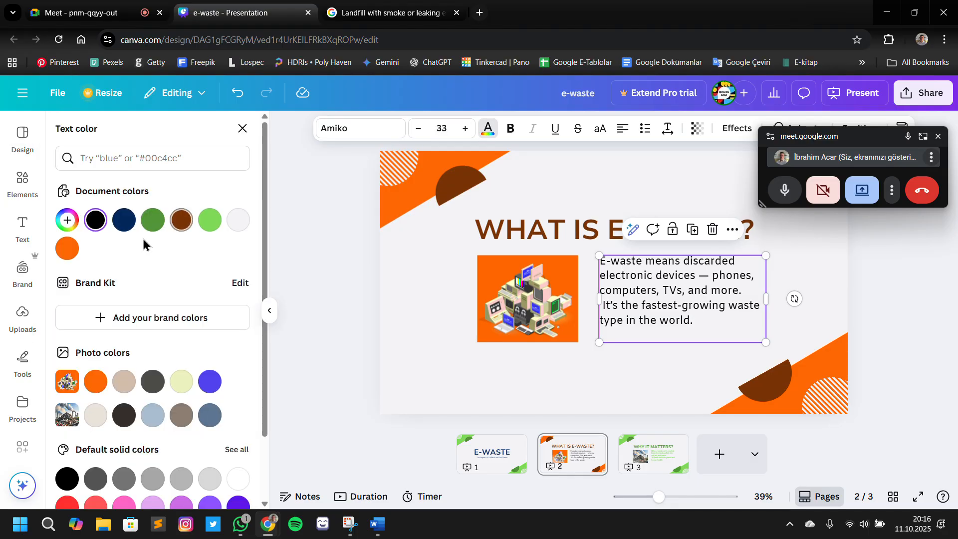
left_click(66, 248)
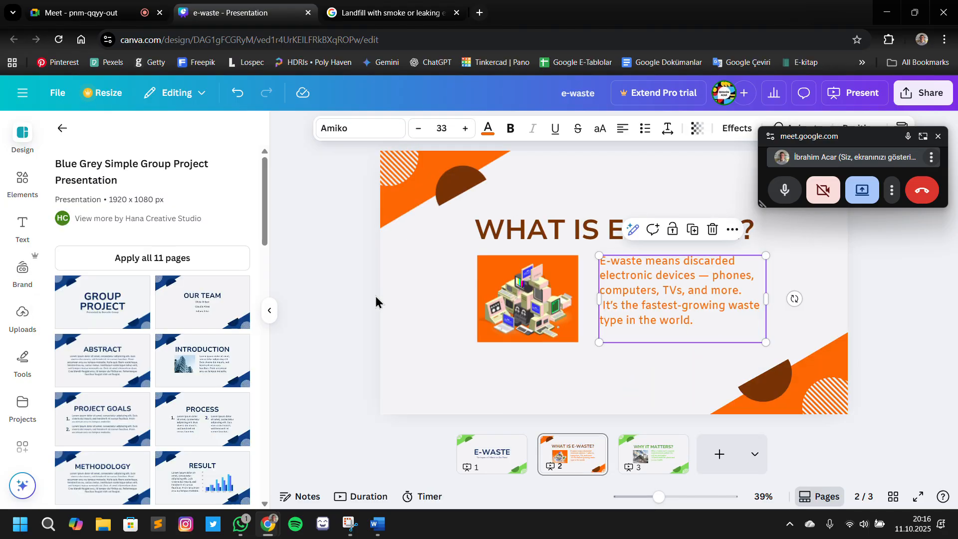
left_click(375, 297)
left_click(678, 469)
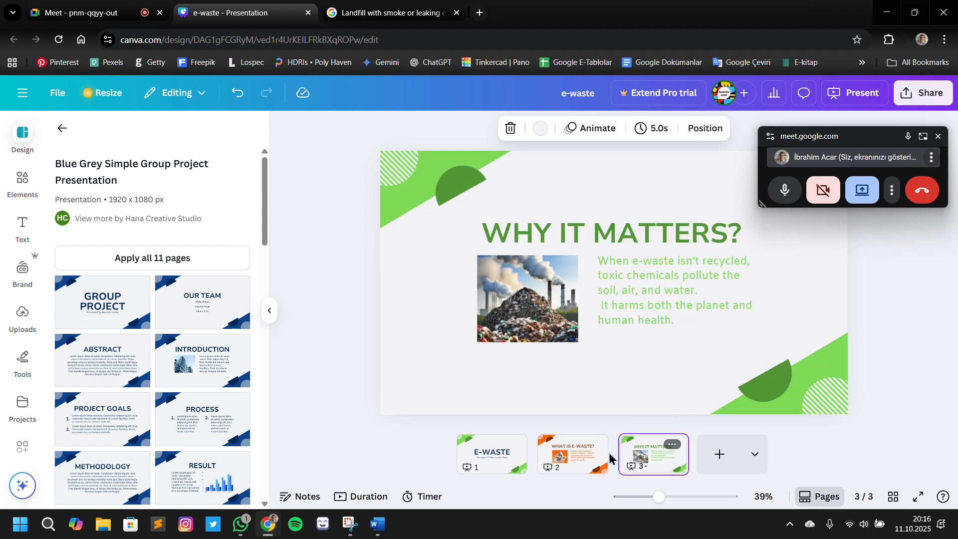
left_click(570, 456)
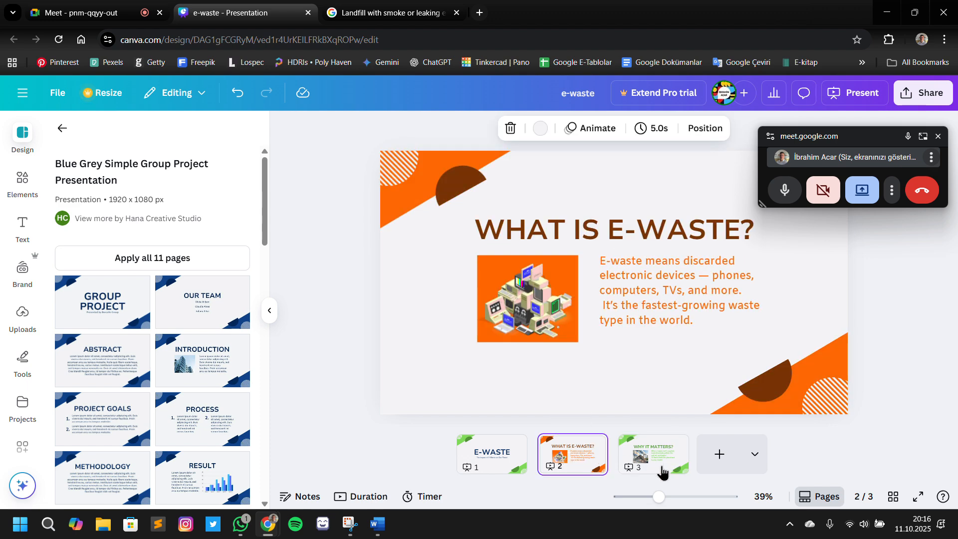
left_click(672, 466)
Recolour slide 1's upper corner triangle with the violet-blue photo colour and its half-circle with the document's navy
left_click(515, 469)
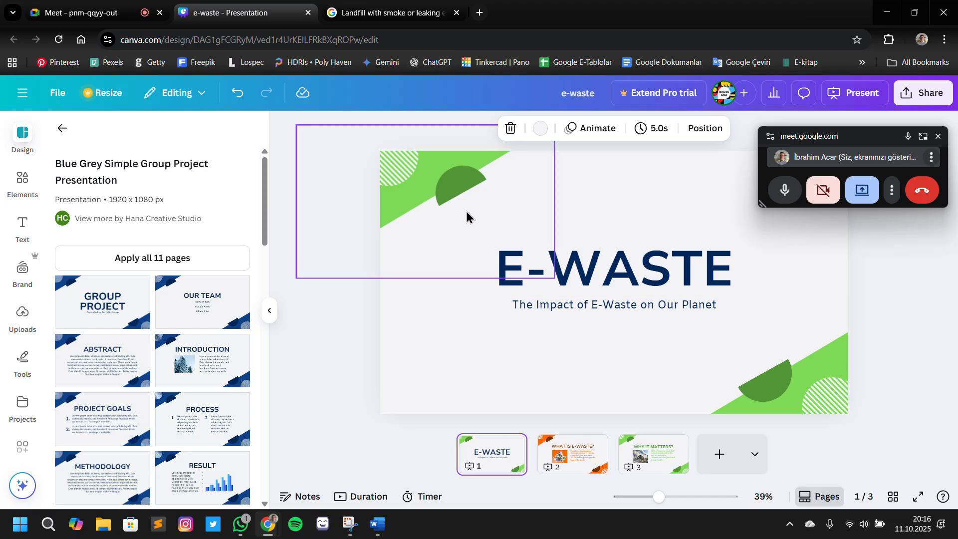
left_click(405, 180)
left_click(426, 173)
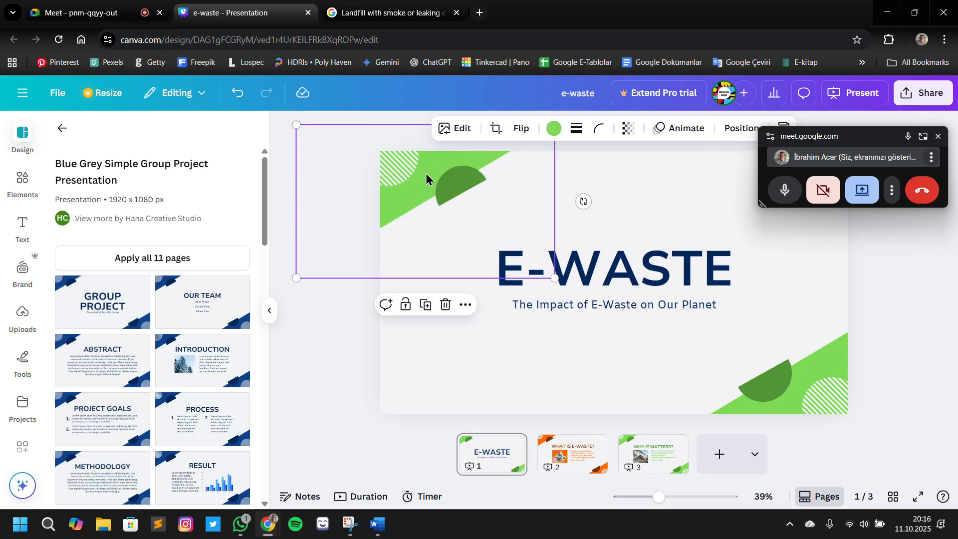
left_click(553, 129)
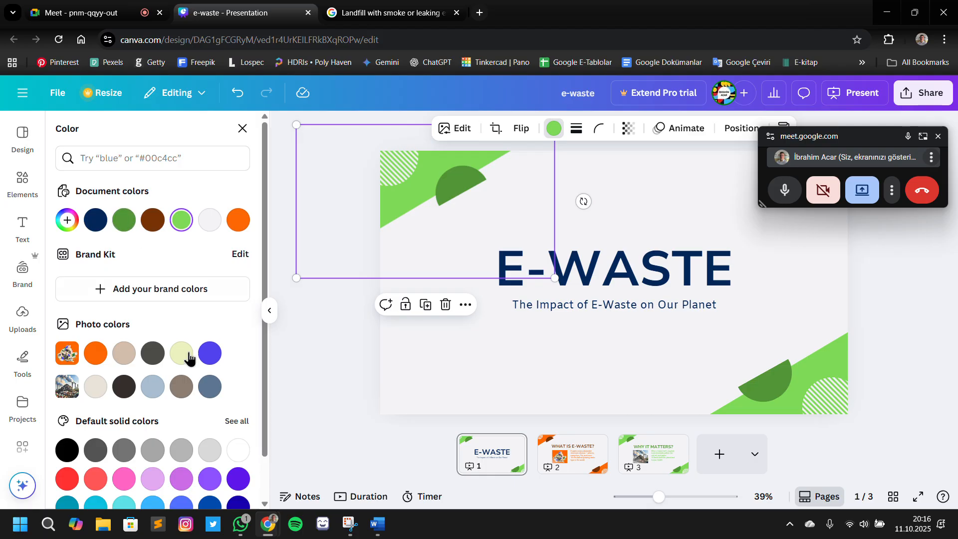
left_click(210, 354)
left_click(458, 189)
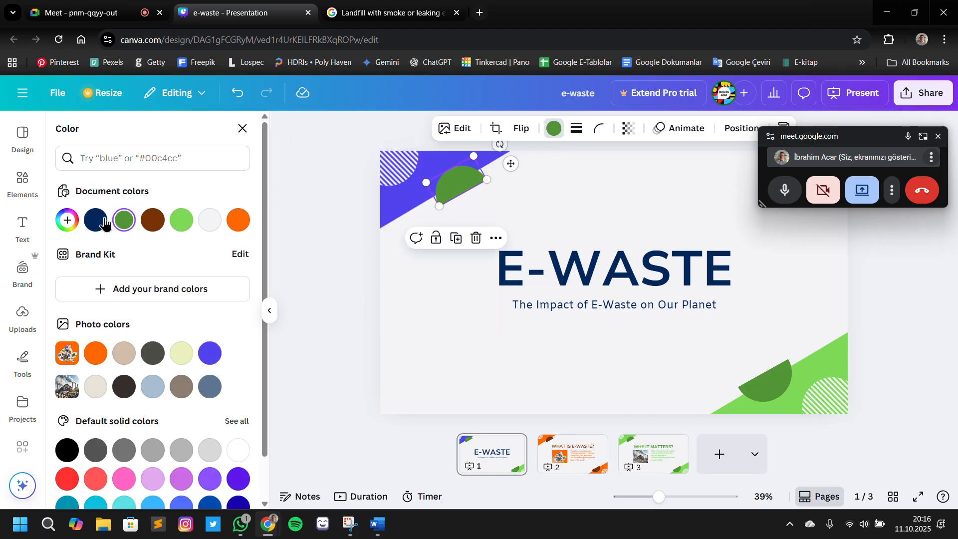
left_click(96, 220)
Match slide 1's lower corner to the upper one with a violet-blue triangle and a navy half-circle
left_click(810, 360)
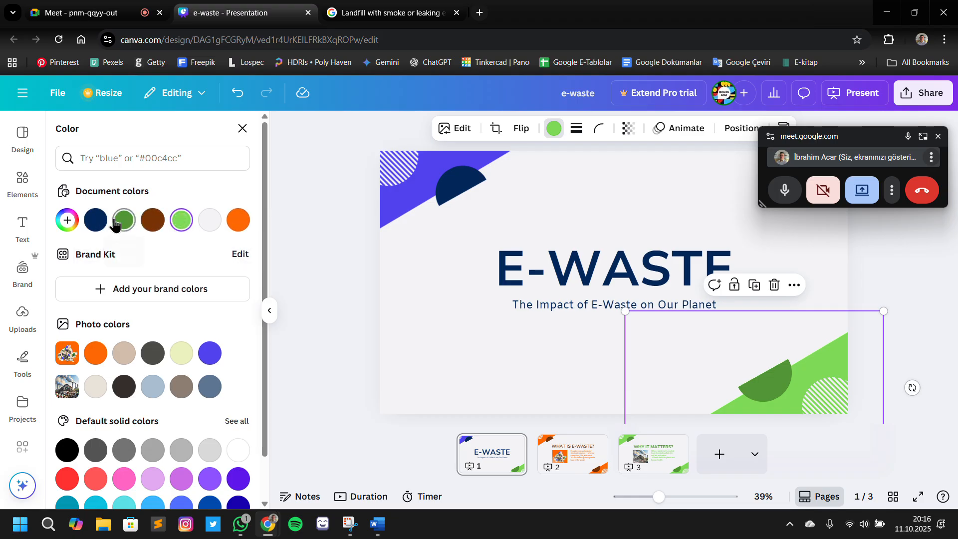
left_click(96, 220)
left_click(209, 354)
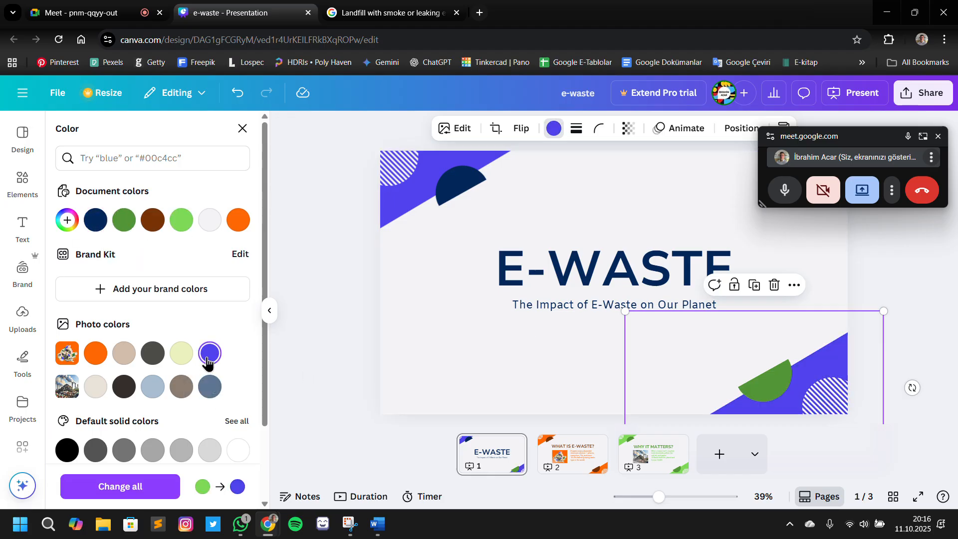
left_click(771, 382)
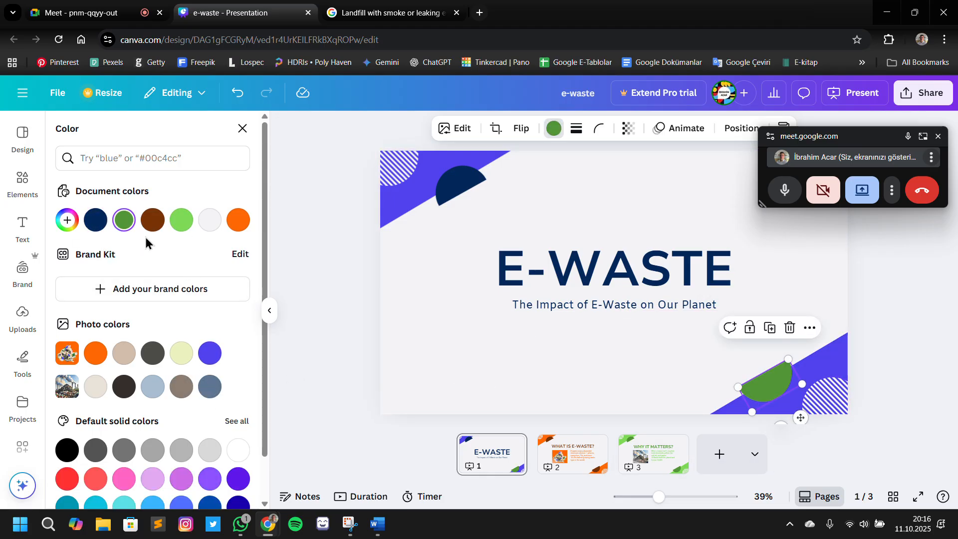
left_click(95, 220)
left_click(345, 286)
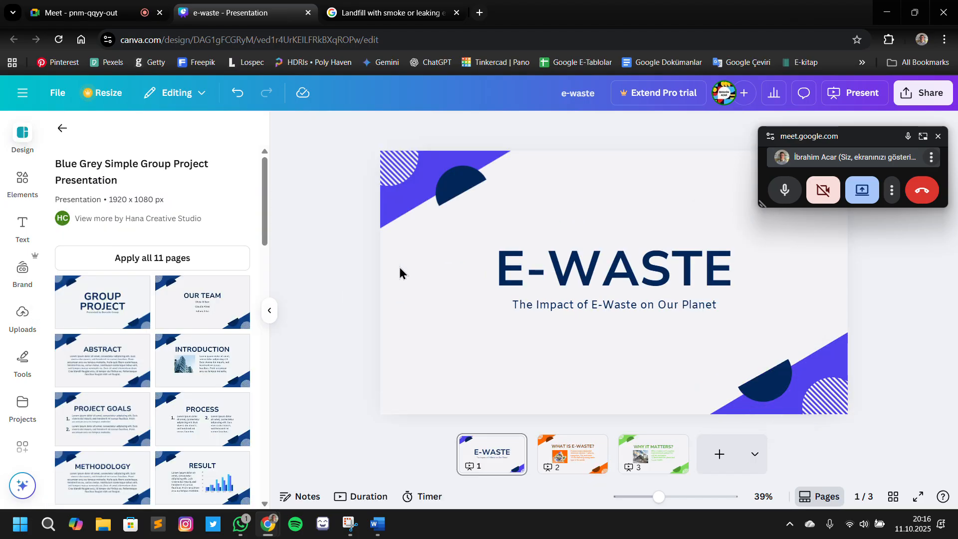
Add a fourth slide using the template's Introduction layout
left_click(719, 453)
left_click(229, 384)
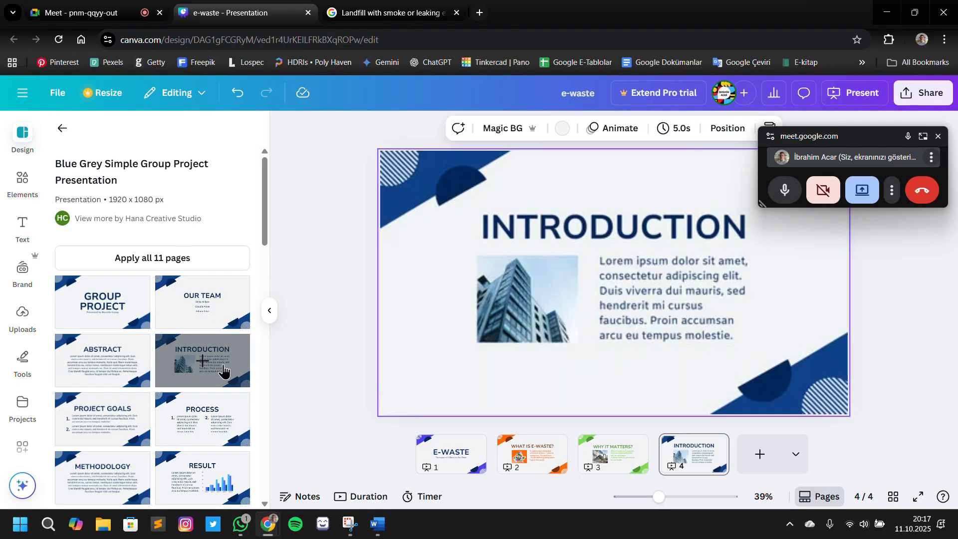
Switch to the Word outline and read the slide 4 section, "Visual Only: Problem Impact"
left_click(376, 524)
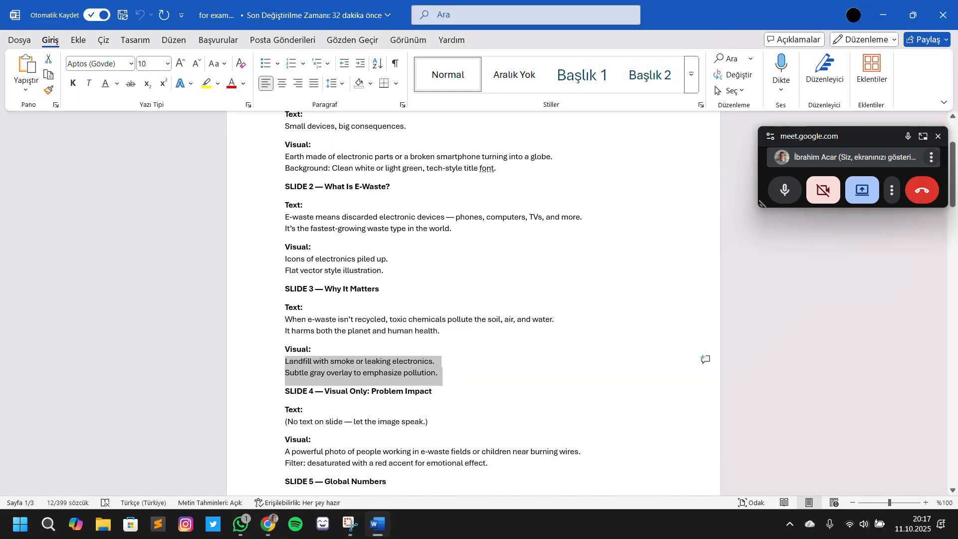
scroll(384, 433, "down", 1)
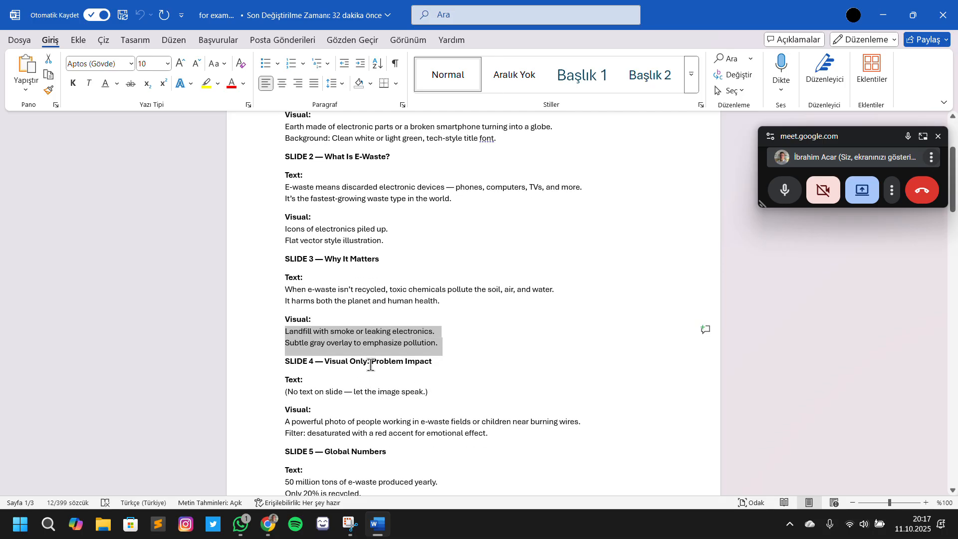
left_click_drag(370, 365, 429, 365)
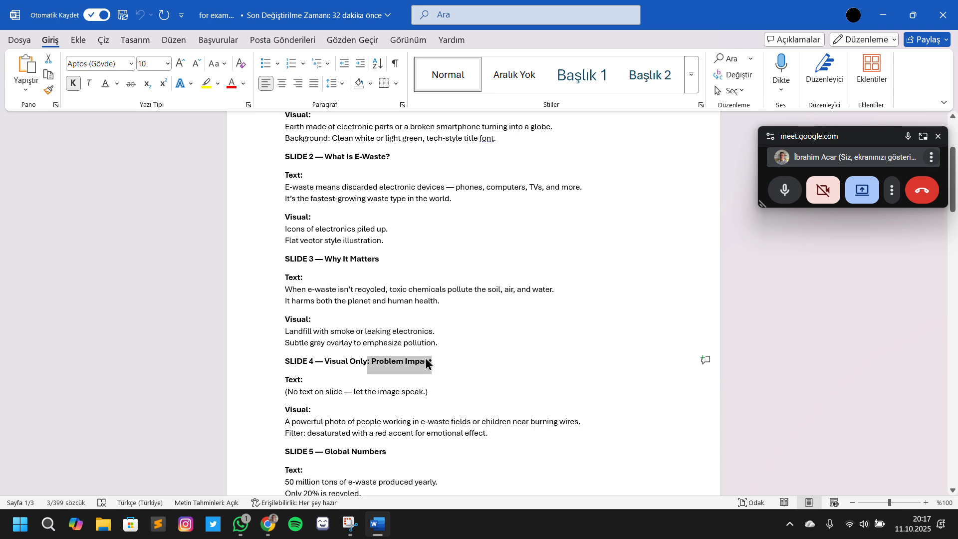
key("alt+Tab")
Look through the template's page layouts for one that suits an image-only slide
scroll(243, 351, "down", 6)
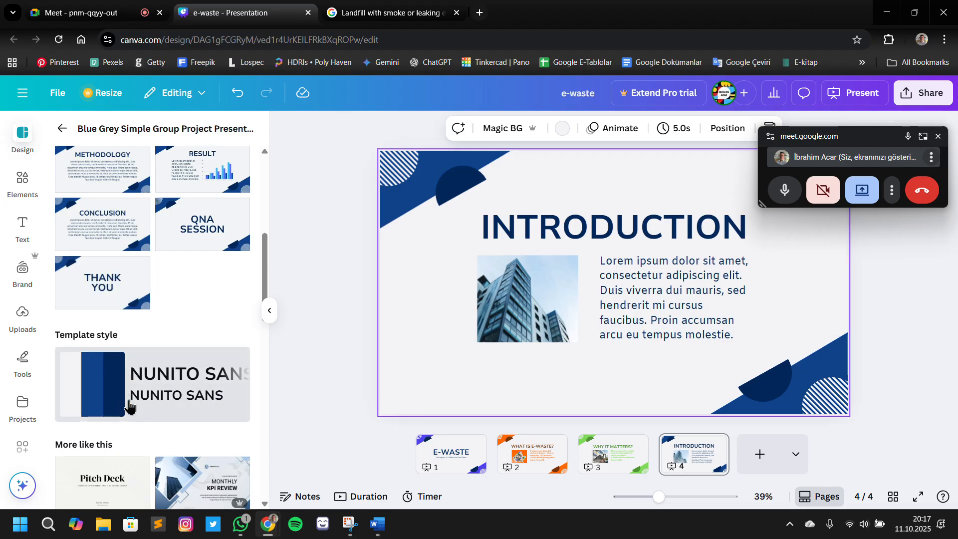
scroll(141, 454, "down", 4)
scroll(143, 458, "down", 5)
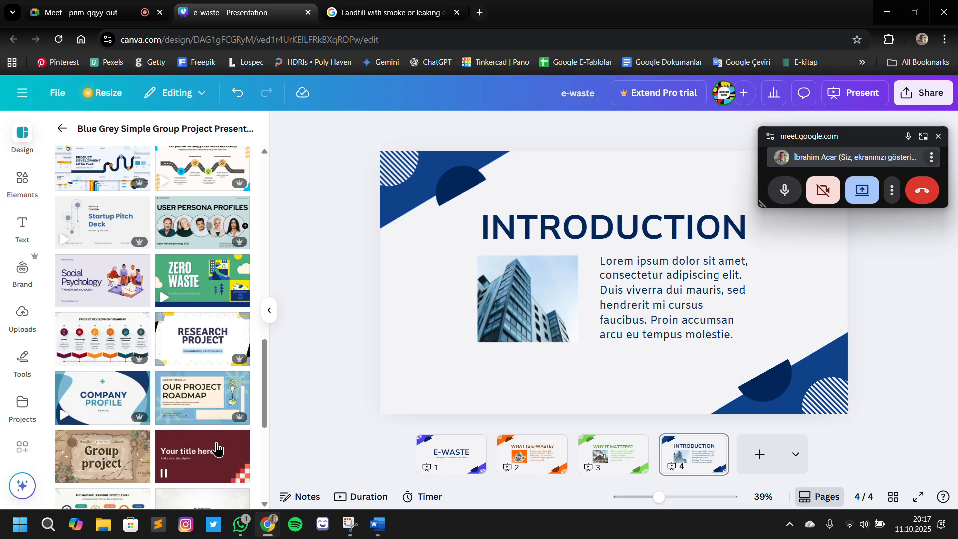
scroll(191, 413, "up", 5)
scroll(191, 413, "up", 5)
scroll(189, 397, "down", 8)
scroll(184, 369, "up", 12)
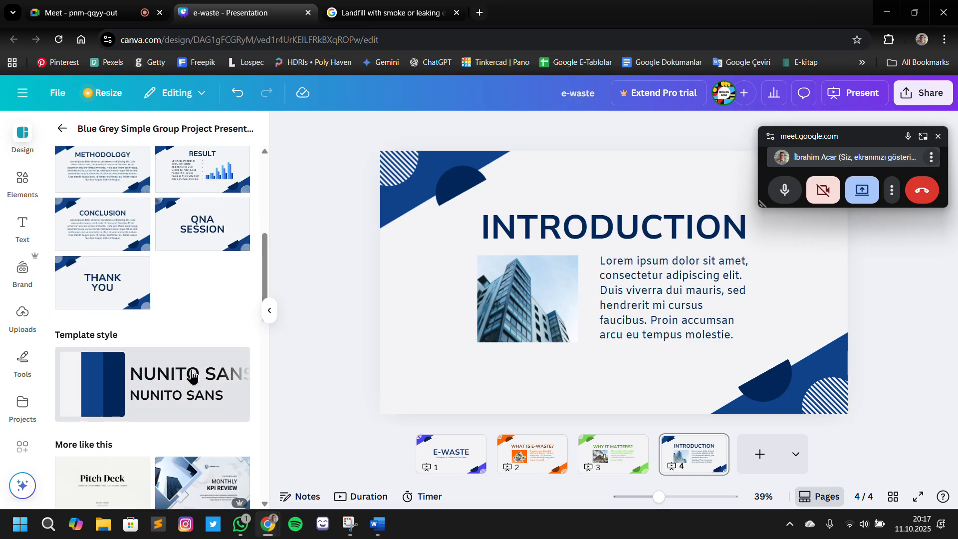
scroll(182, 345, "down", 3)
scroll(186, 348, "up", 3)
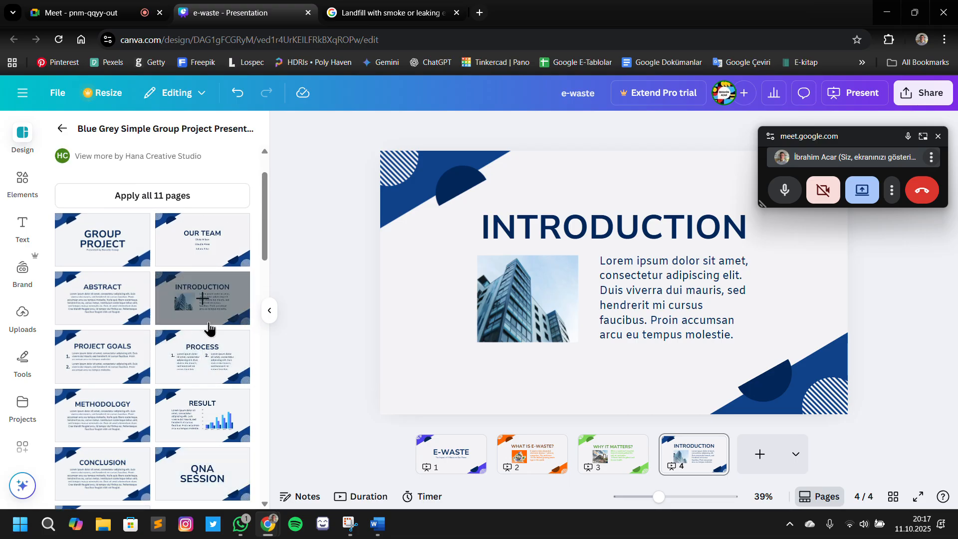
scroll(208, 331, "down", 3)
scroll(208, 331, "up", 3)
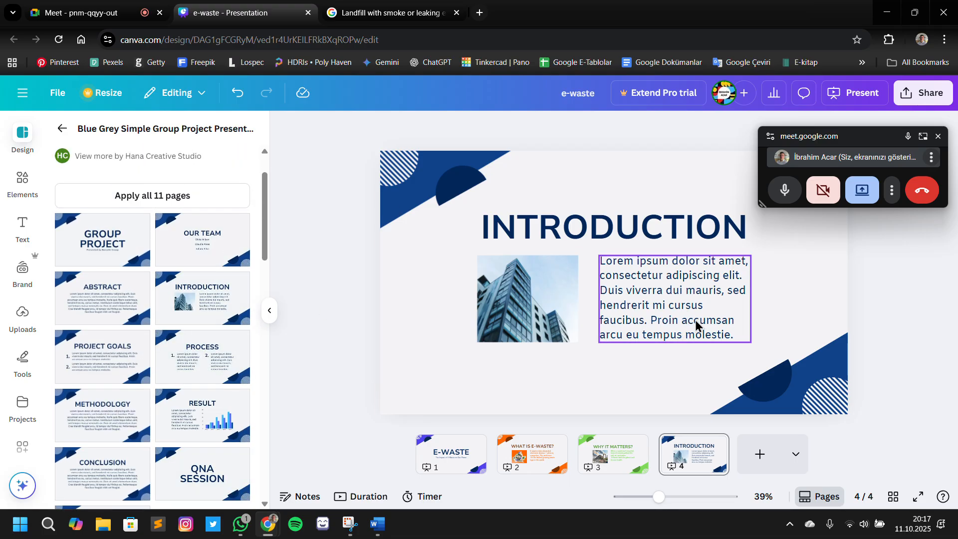
Delete the body paragraph on slide 4 and duplicate the building picture, placing the copy beside the original
left_click(696, 320)
key("Delete")
left_click(563, 277)
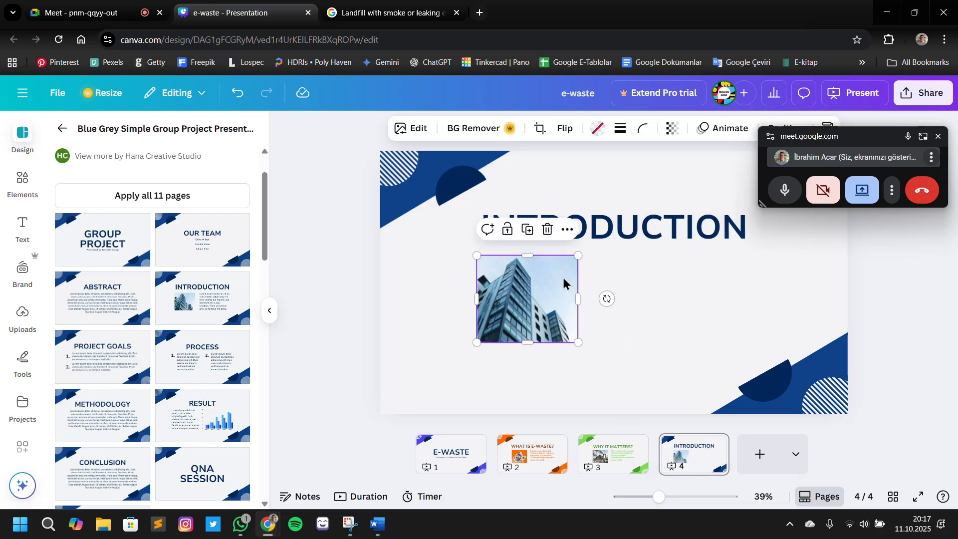
left_click(527, 229)
left_click_drag(556, 302, 690, 304)
Search Google Images for the outline's slide 4 visual, "A powerful photo of people working in e-waste fields or children near burning wires."
key("alt+Tab")
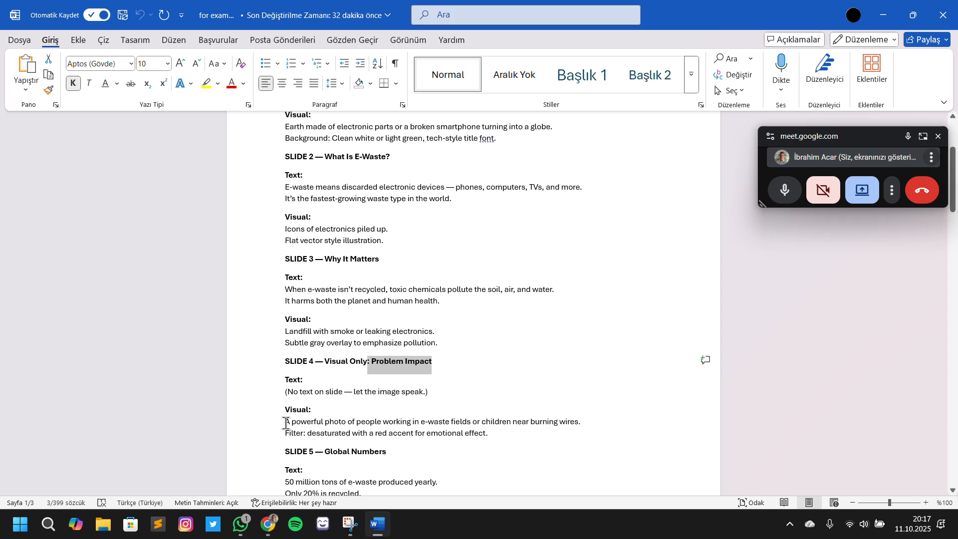
left_click_drag(286, 424, 515, 440)
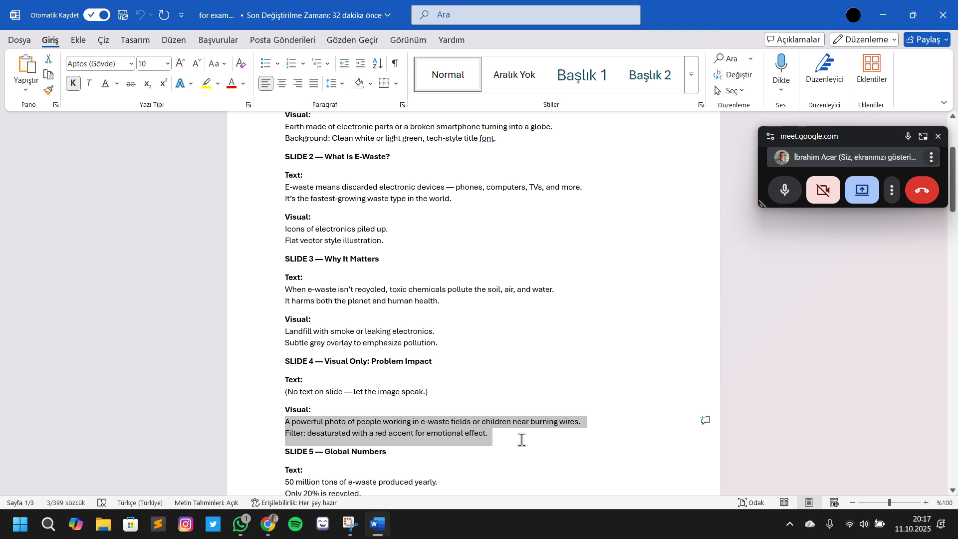
left_click_drag(532, 434, 583, 423)
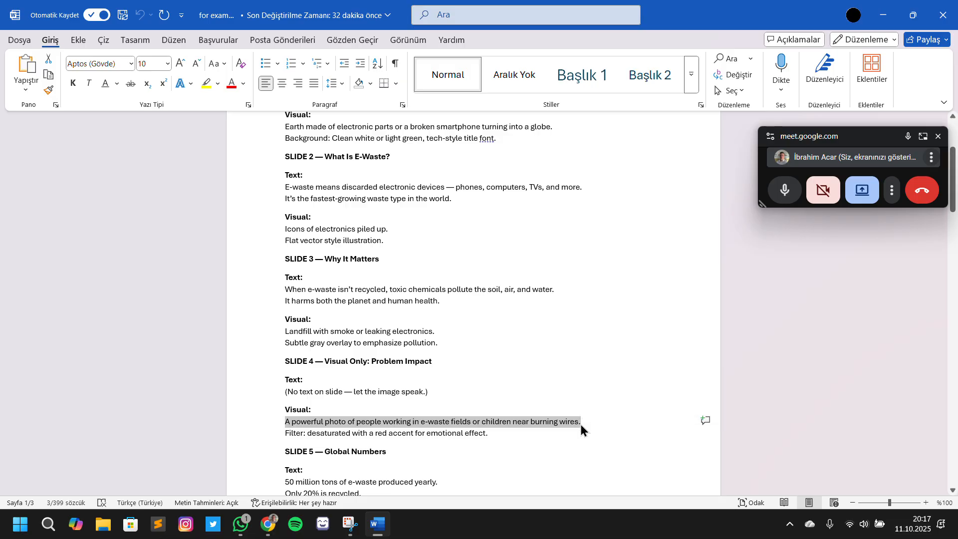
type("C")
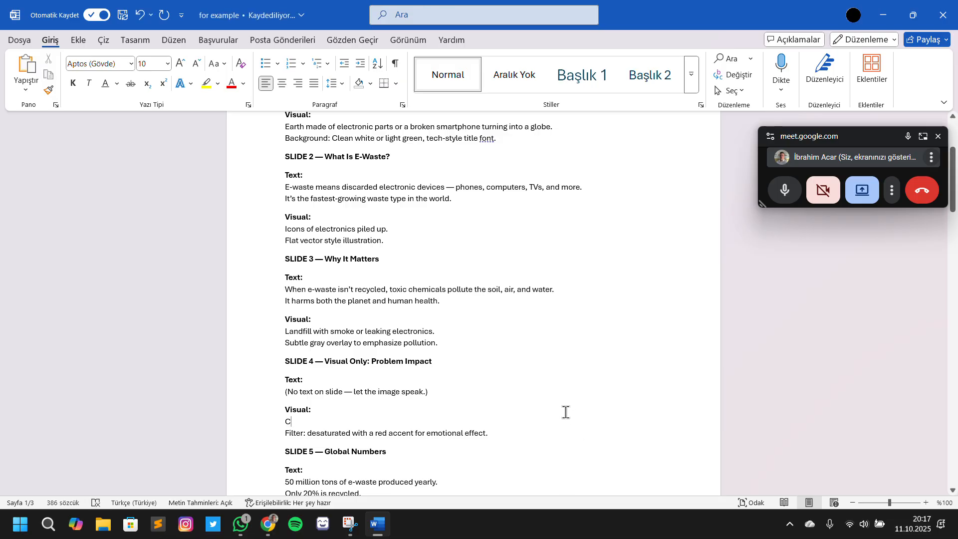
key("ctrl+z")
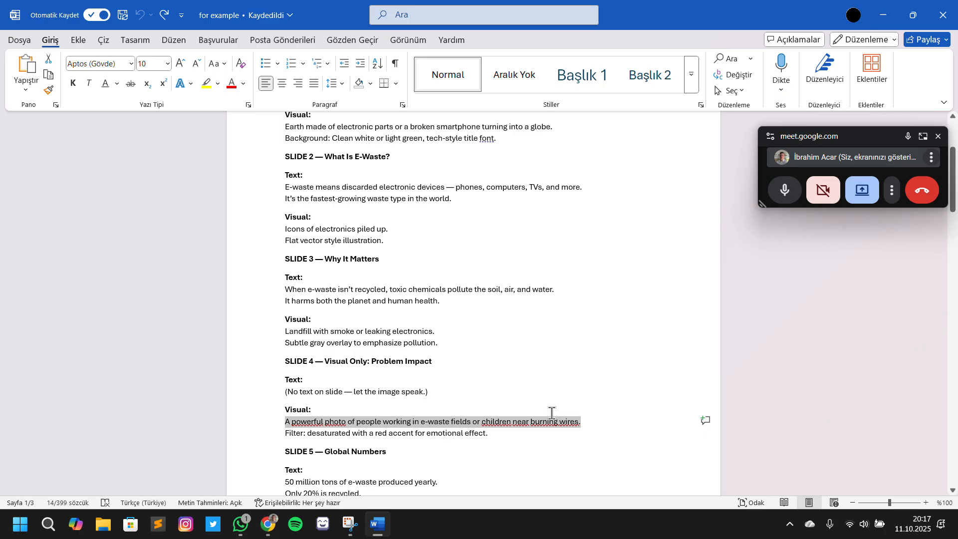
key("alt+Tab")
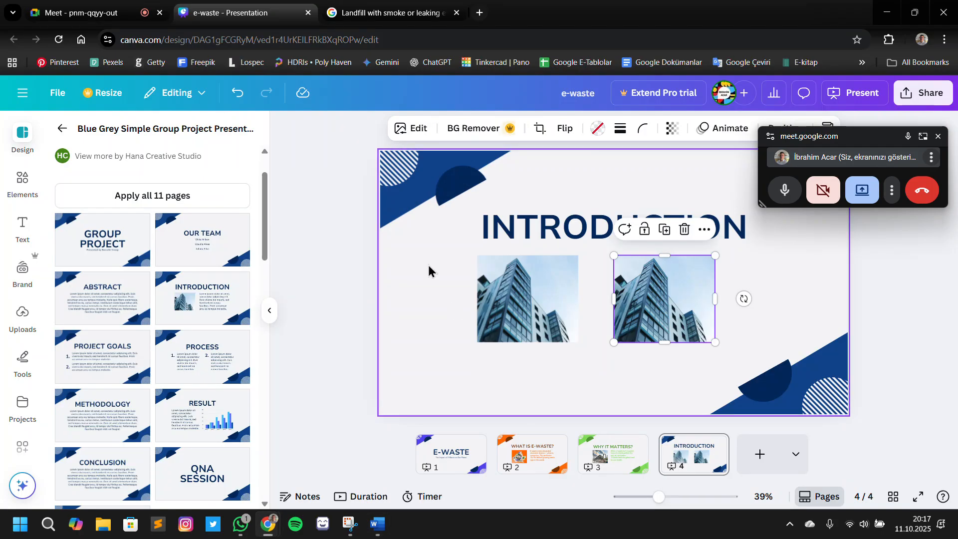
left_click(375, 15)
triple_click(336, 92)
type("A powerful photo of people working in e-waste fields or children near burning wires.")
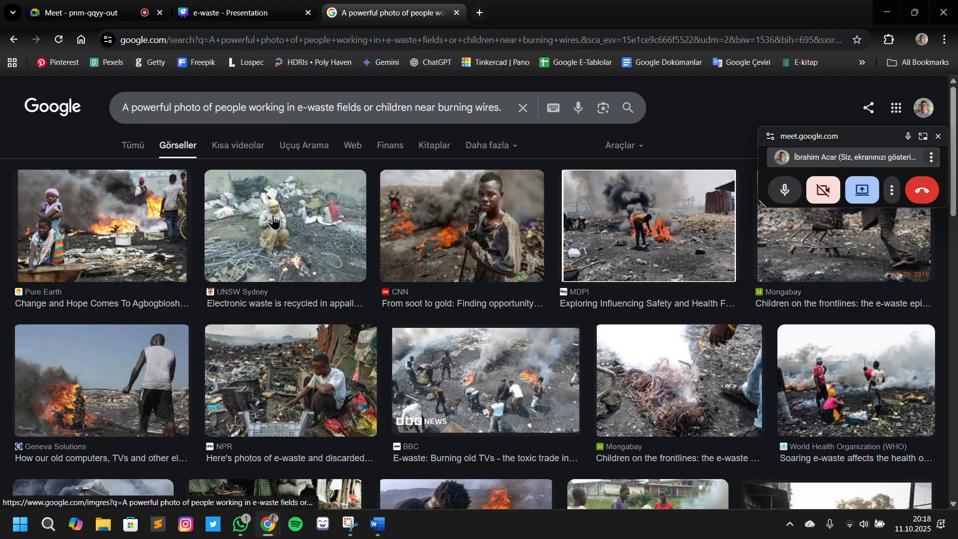
Fill slide 4's original picture frame with the Pure Earth photo of children beside a burning e-waste dump
scroll(366, 355, "down", 5)
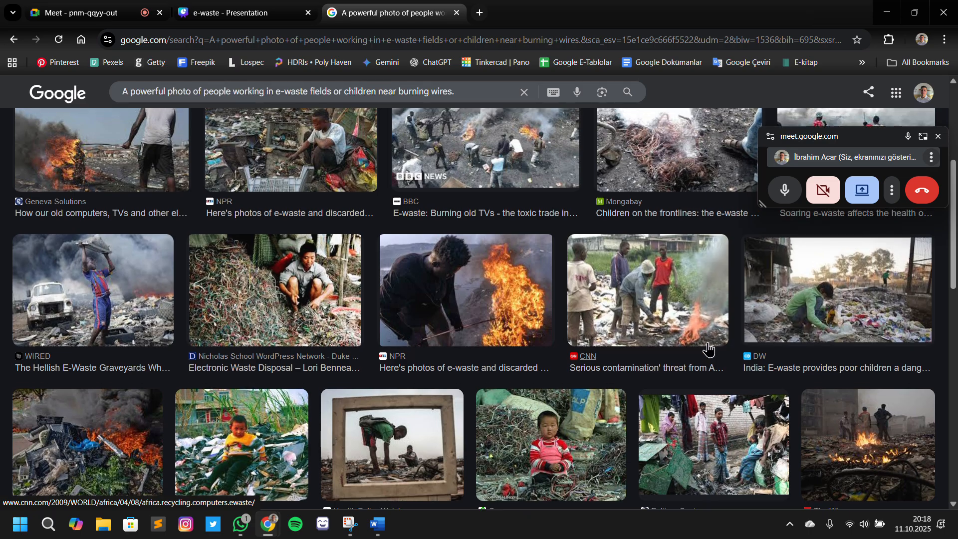
scroll(649, 360, "up", 10)
left_click(41, 241)
left_click_drag(843, 299, 466, 238)
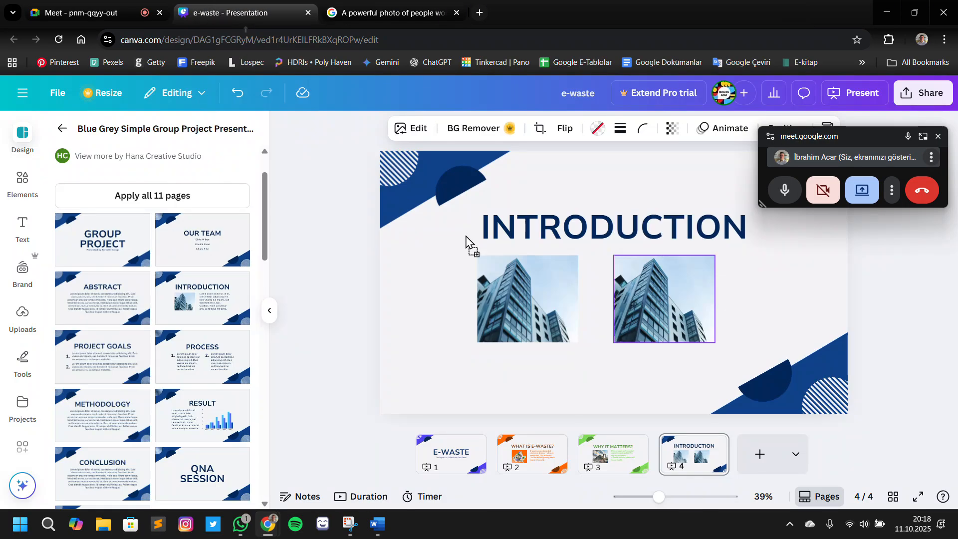
mouse_move(528, 318)
left_mouse_down()
mouse_move(742, 300)
mouse_move(752, 282)
mouse_move(540, 311)
left_mouse_up()
double_click(551, 309)
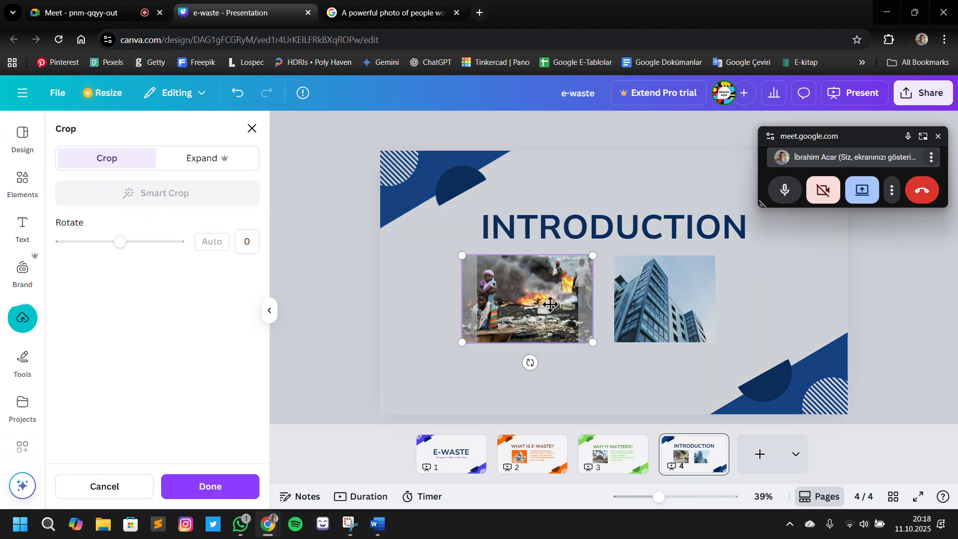
left_click(545, 377)
Delete the duplicate building picture on slide 4 together with its empty frame
left_click(634, 294)
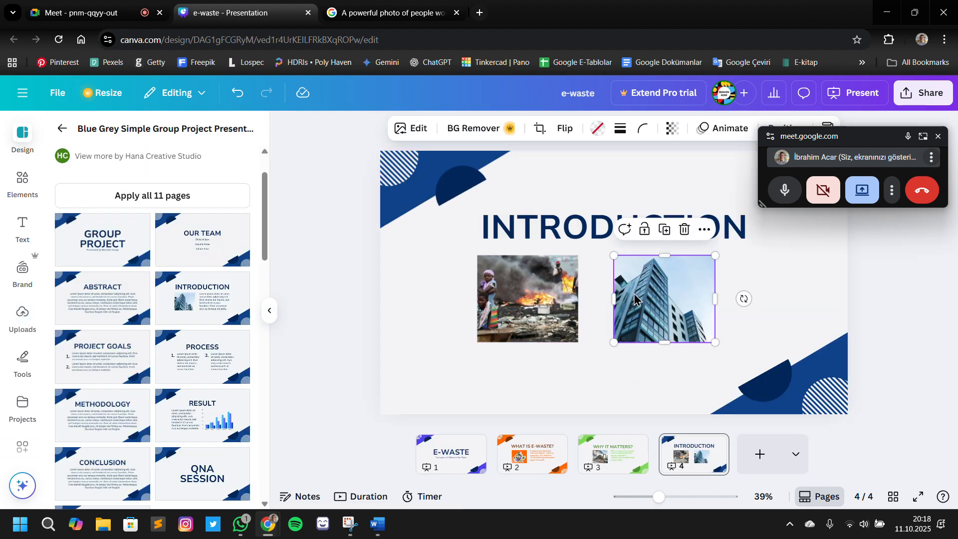
left_click(566, 293)
left_click(664, 299)
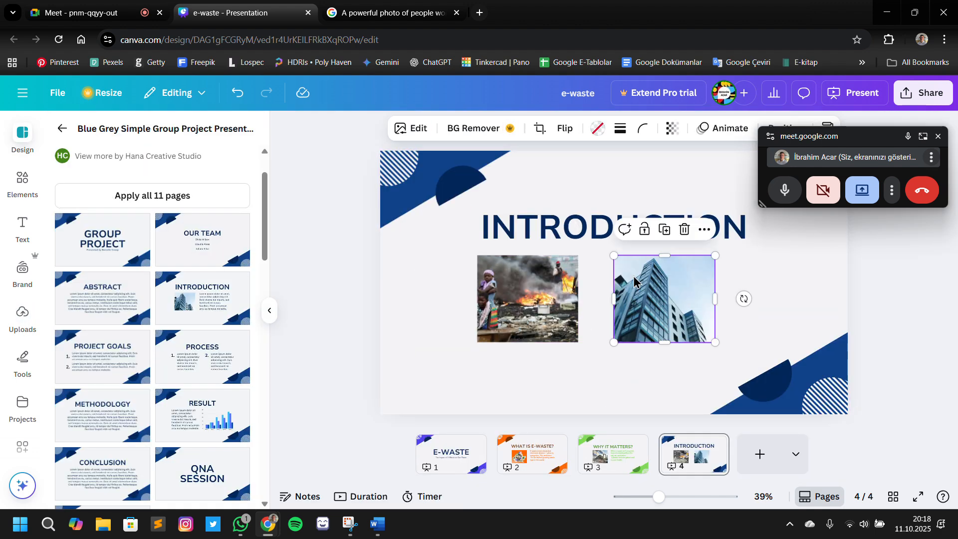
left_click(684, 230)
left_click(684, 263)
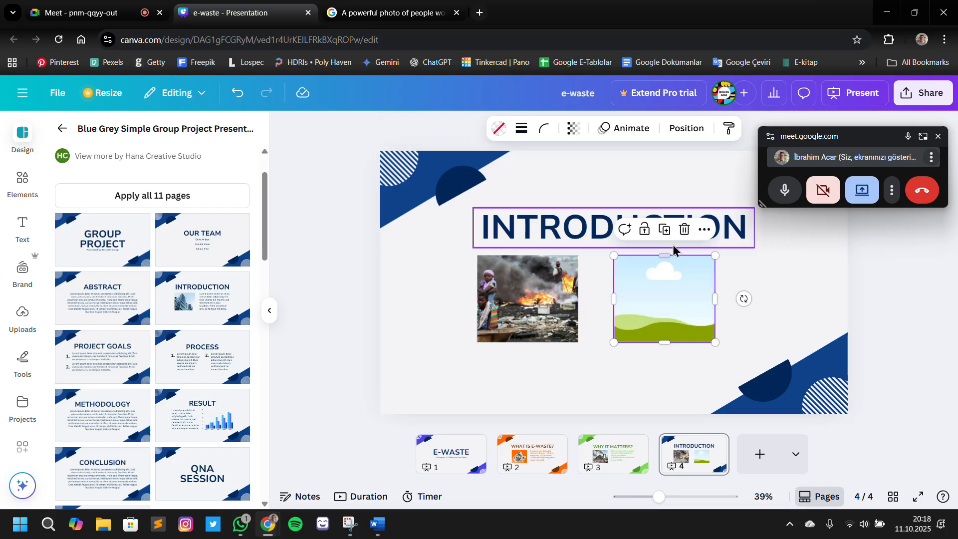
key("Delete")
Enlarge the burning-dump photo on slide 4 and widen its frame to show more of the scene
left_click(545, 309)
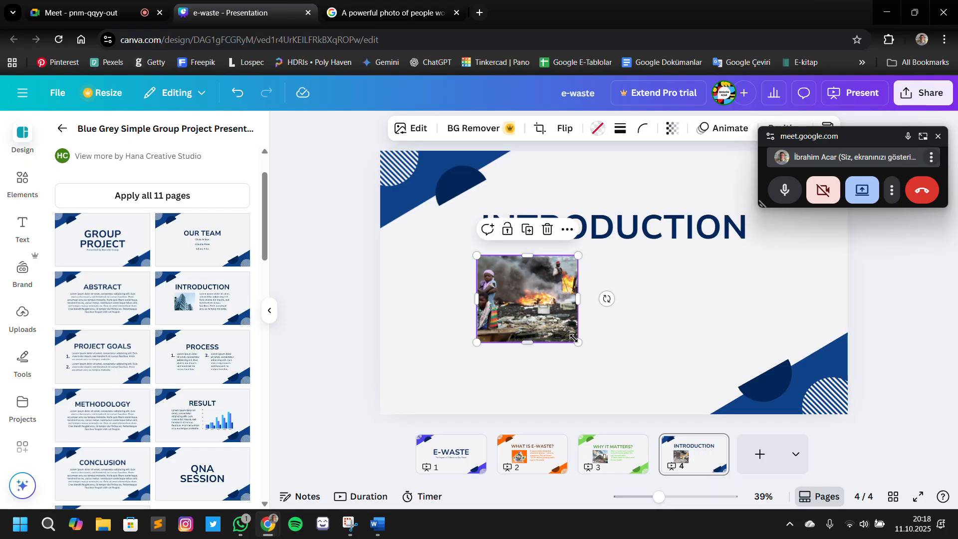
left_click_drag(573, 338, 605, 365)
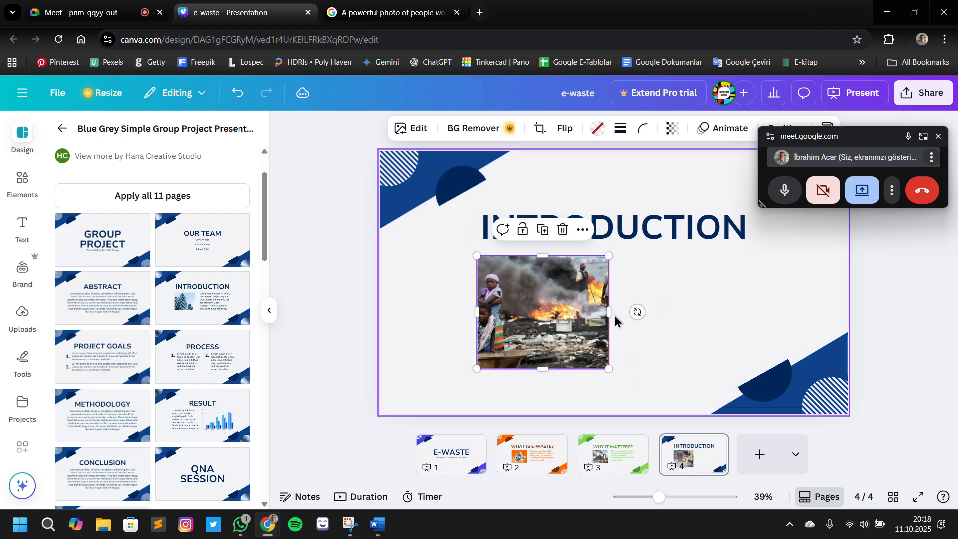
left_click(615, 320)
left_click(607, 316)
left_click_drag(609, 312, 645, 315)
Move the INTRODUCTION title towards the slide's upper right and the burning-dump photo to the slide's left half
left_click_drag(551, 328, 539, 321)
left_click(702, 316)
left_click_drag(661, 227, 707, 180)
left_click_drag(535, 294, 515, 273)
left_click(714, 303)
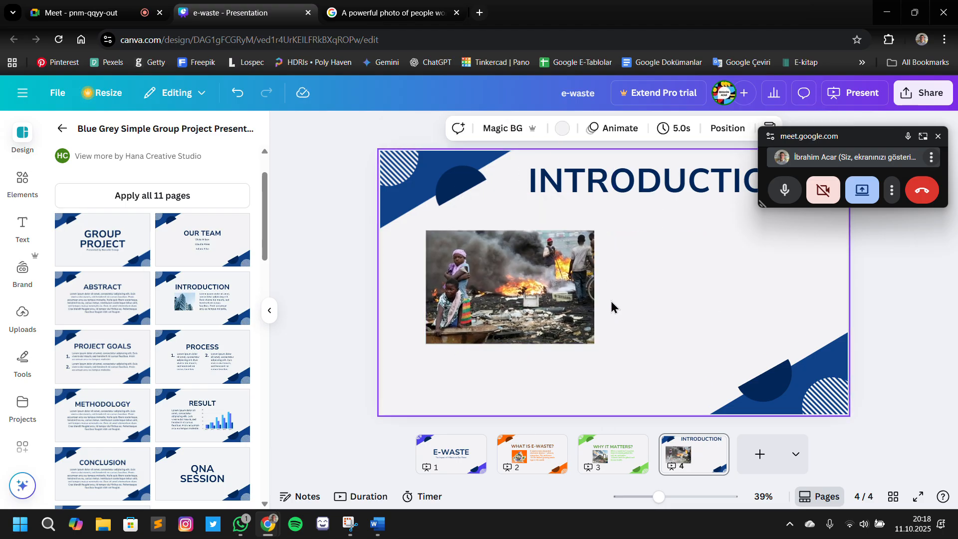
Duplicate the enlarged burning-dump photo and place the copy level with it in the slide's right half
left_click(386, 12)
left_click(244, 12)
left_click(521, 249)
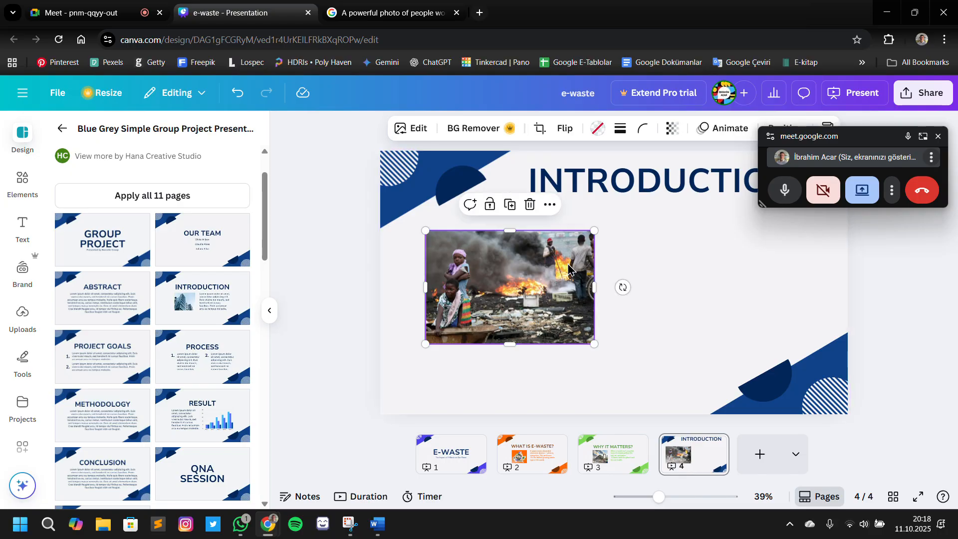
left_click(509, 205)
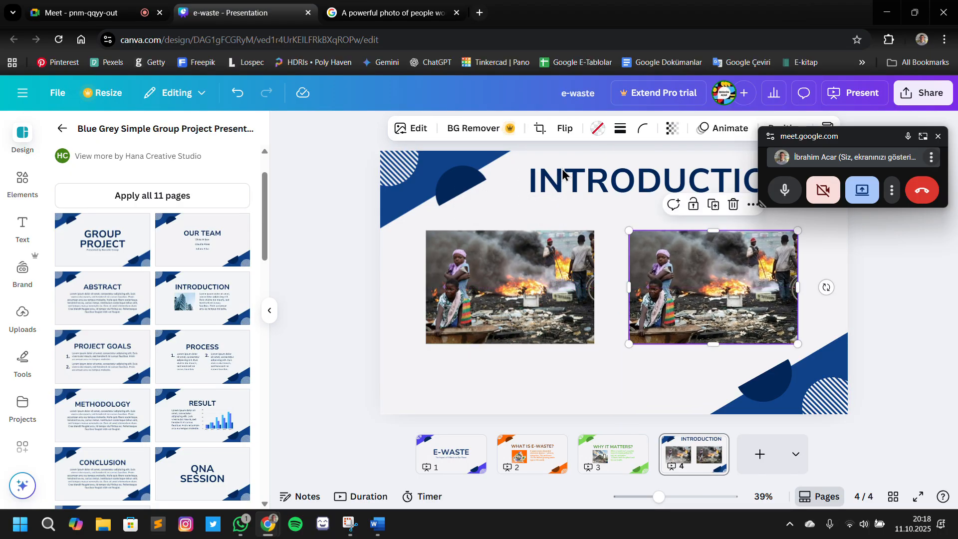
Shorten the Google Images search to "A powerful photo of people working in e-waste fields" and run it
left_click(386, 13)
scroll(348, 192, "down", 10)
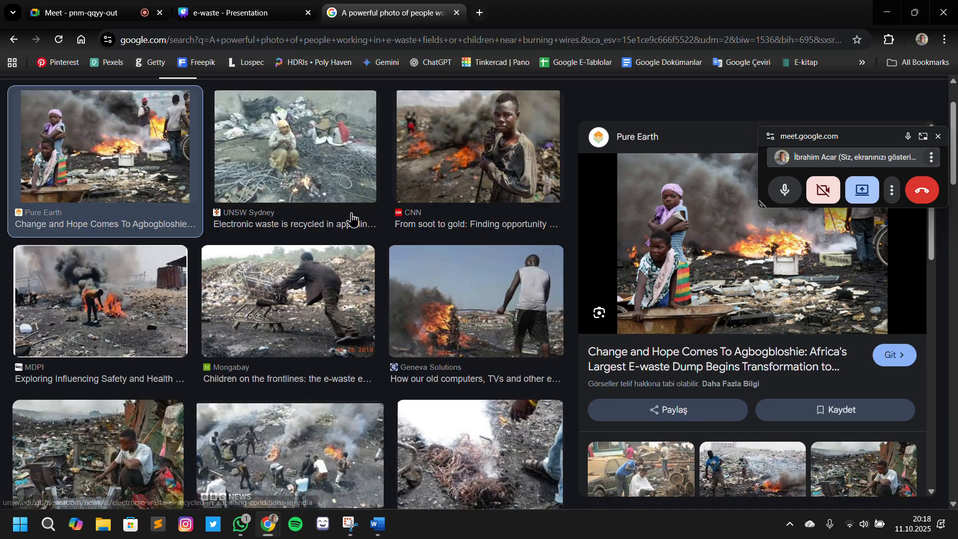
scroll(352, 218, "down", 1)
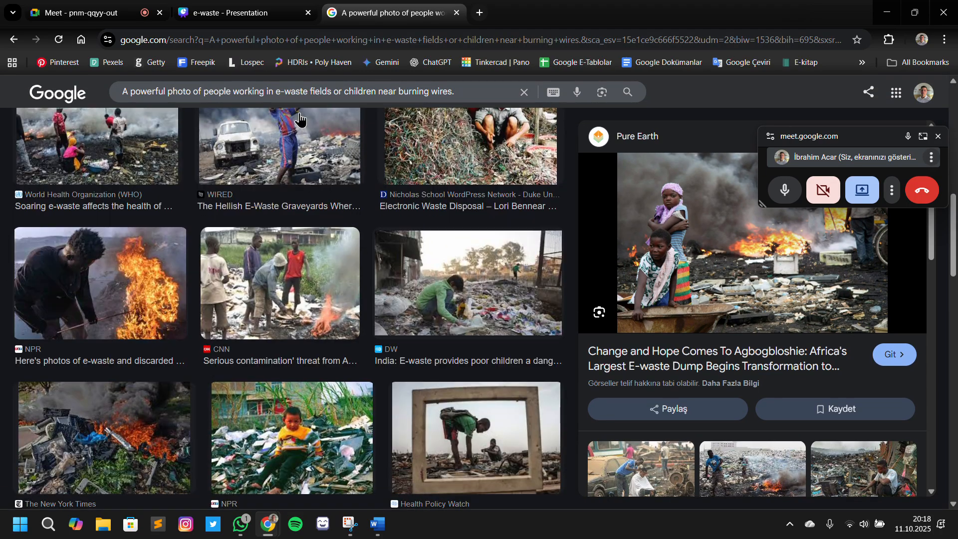
mouse_move(482, 94)
left_mouse_down()
mouse_move(397, 96)
mouse_move(338, 127)
left_mouse_up()
key("BackSpace")
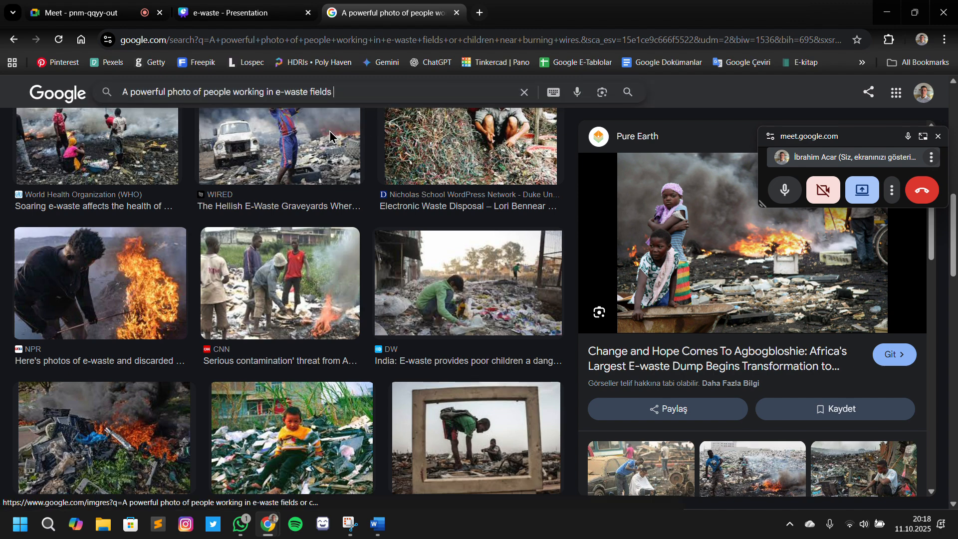
key("Return")
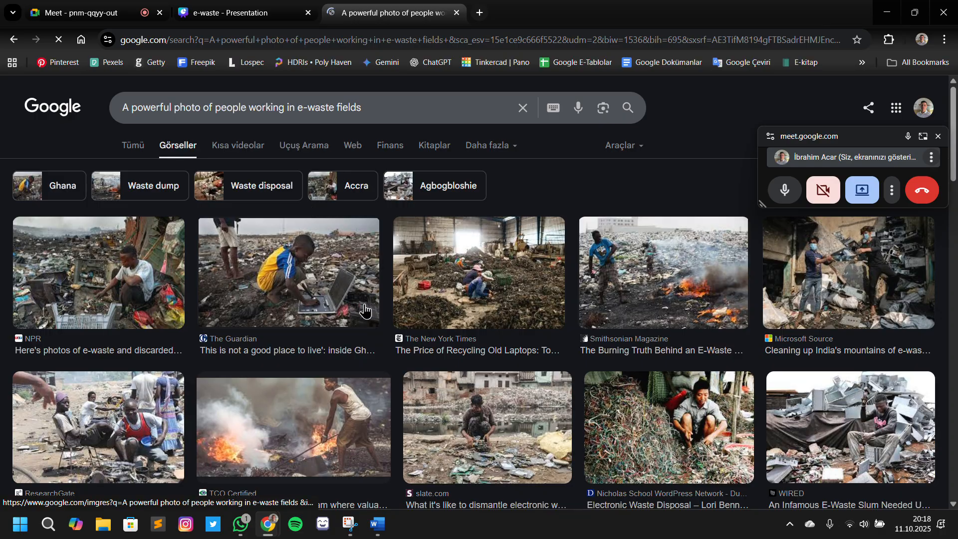
Replace the duplicated photo on slide 4 with The Guardian's picture of a child with a laptop in a dump
left_click(305, 268)
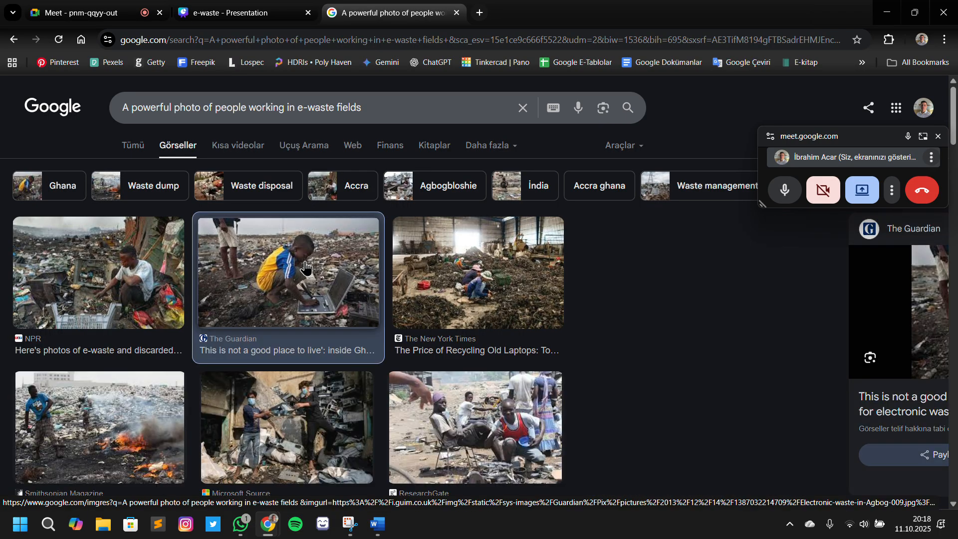
left_click_drag(305, 268, 724, 272)
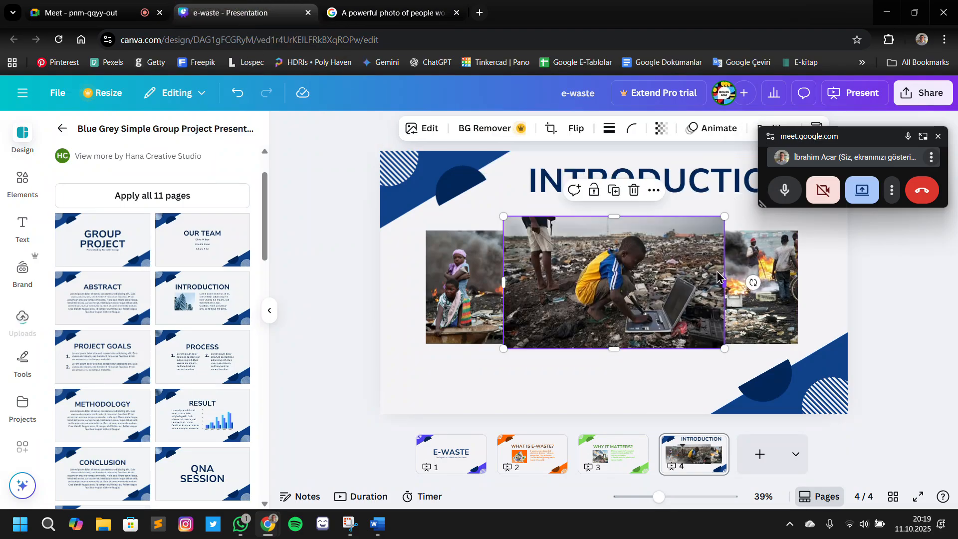
left_click_drag(666, 279, 726, 293)
Recolour slide 4's upper corner triangle with the burning-dump photo's Gray brown colour and select the half-circle over it
left_click(421, 214)
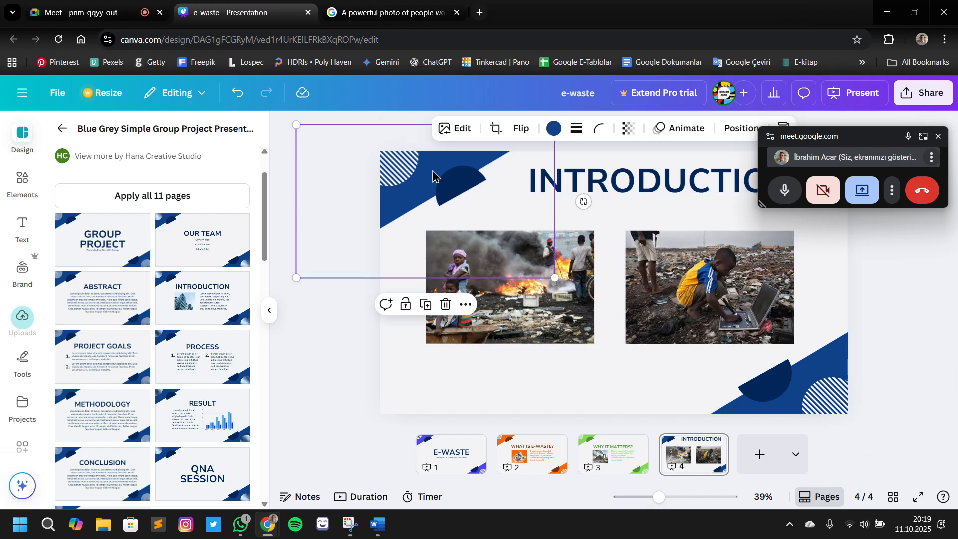
left_click(552, 130)
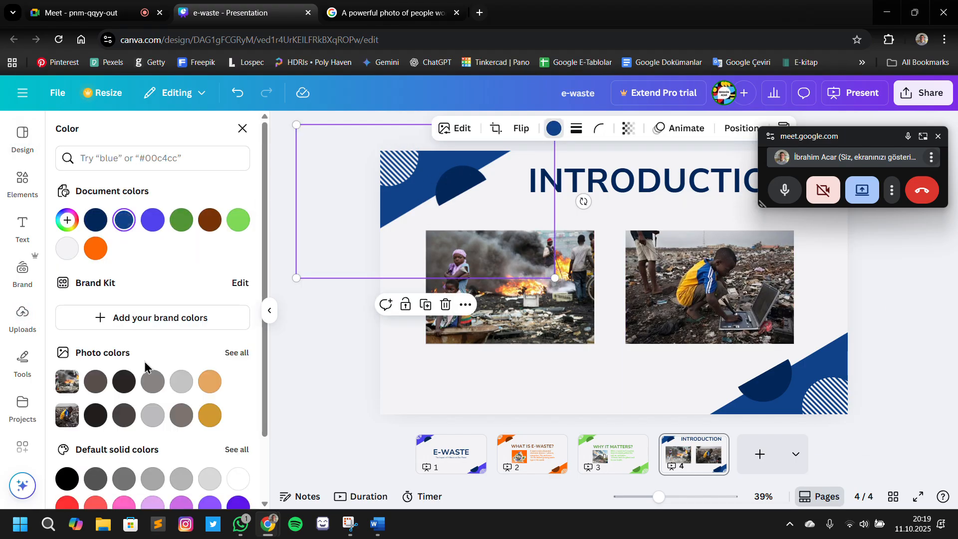
scroll(144, 368, "down", 2)
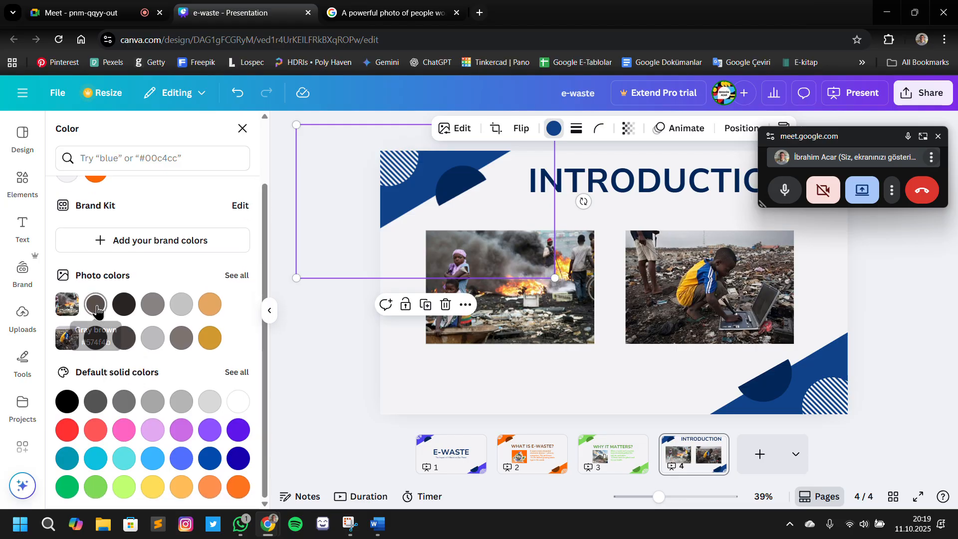
left_click(96, 305)
left_click(451, 198)
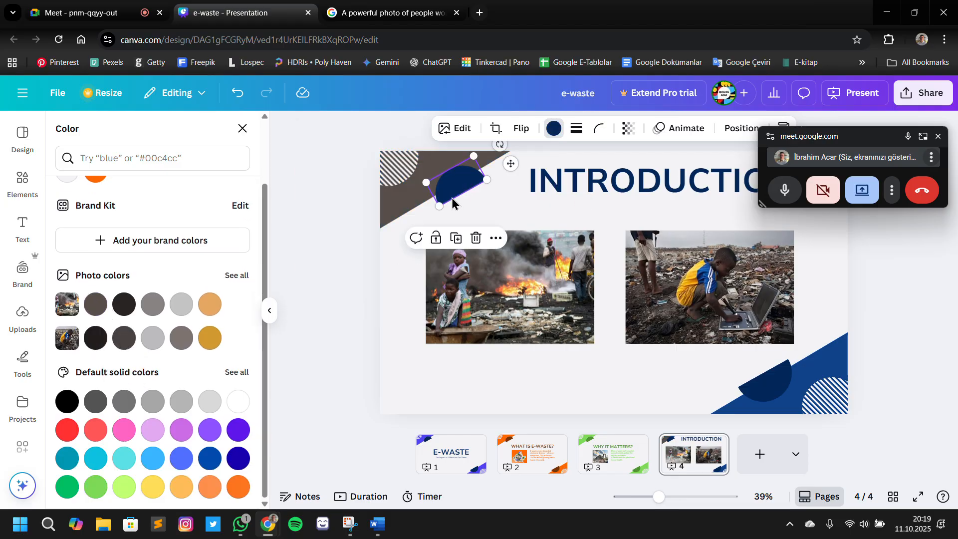
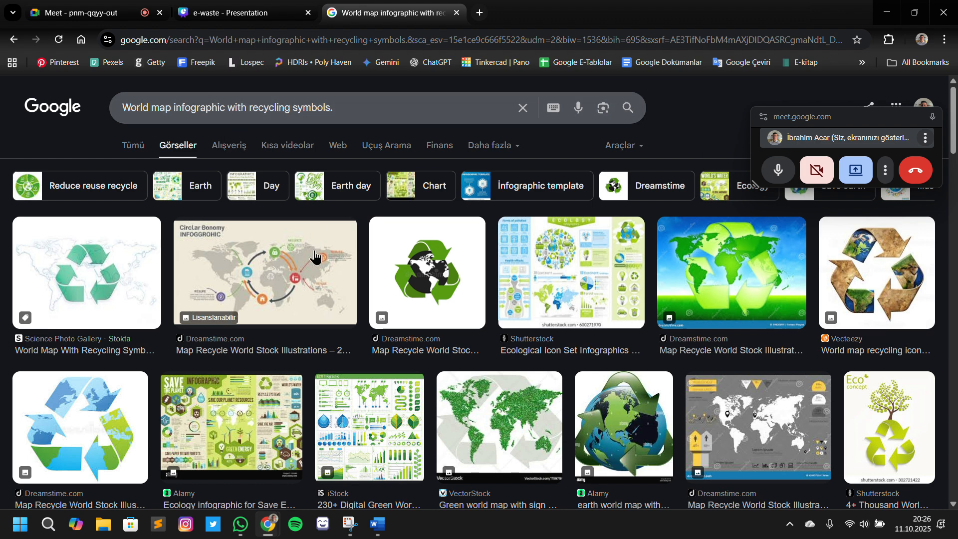
Extend the image search "World map infographic with recycling symbols." with "e waste" and run it
left_click(317, 258)
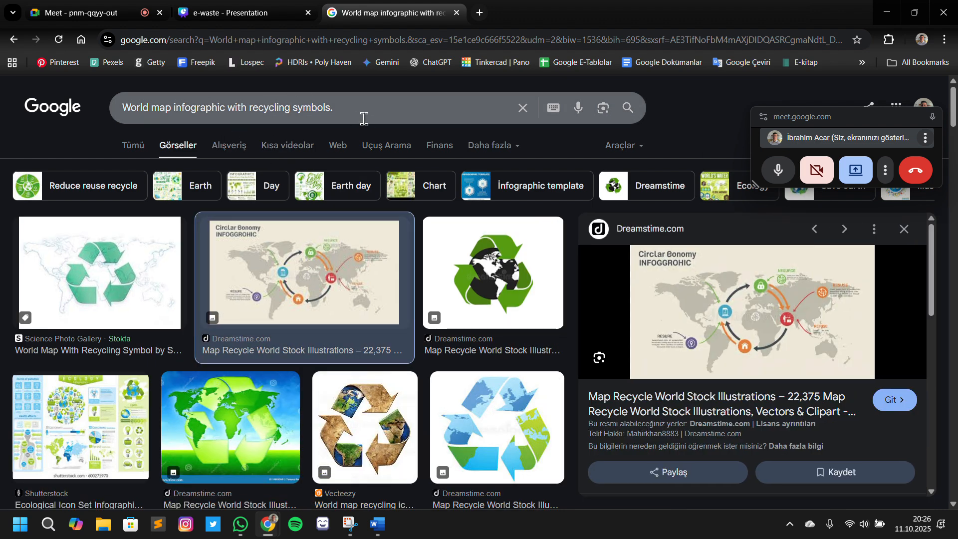
left_click(359, 106)
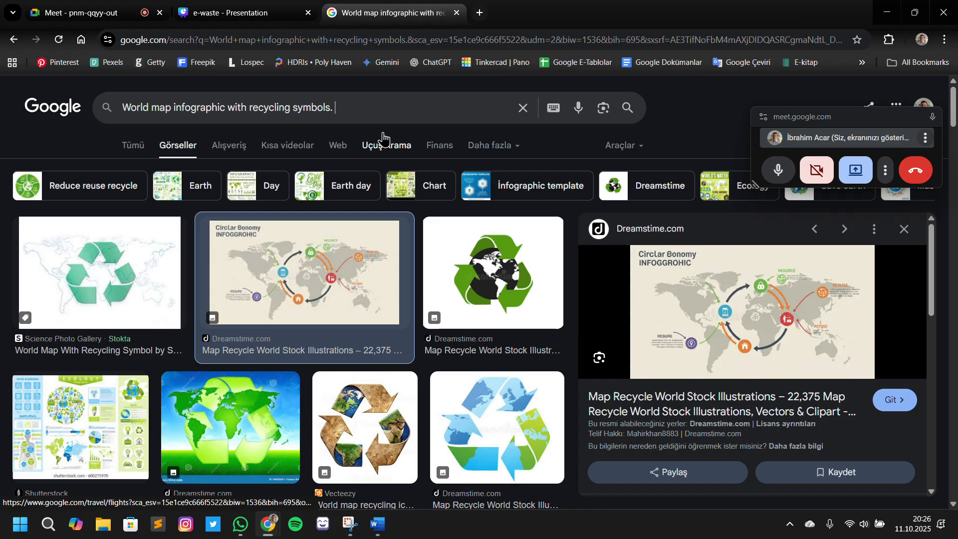
type("e waste")
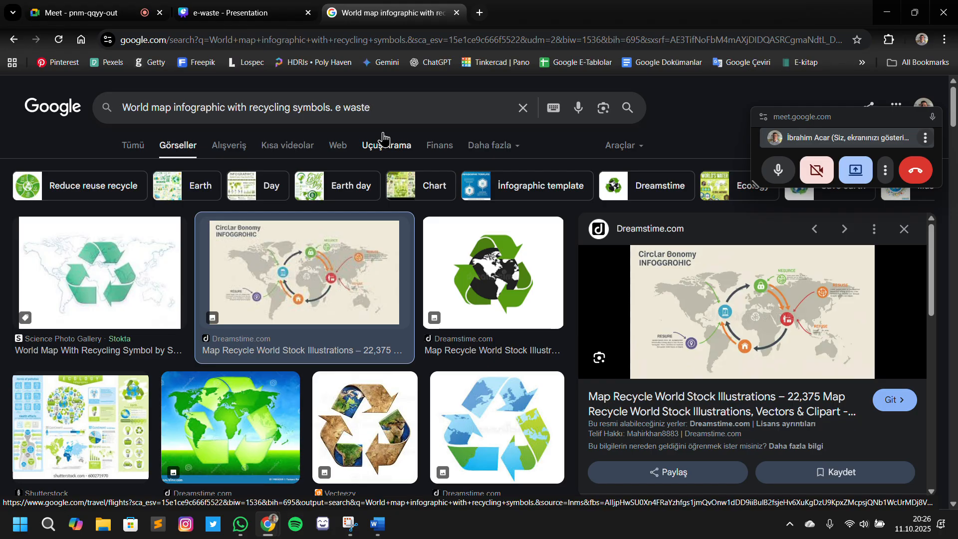
key("Return")
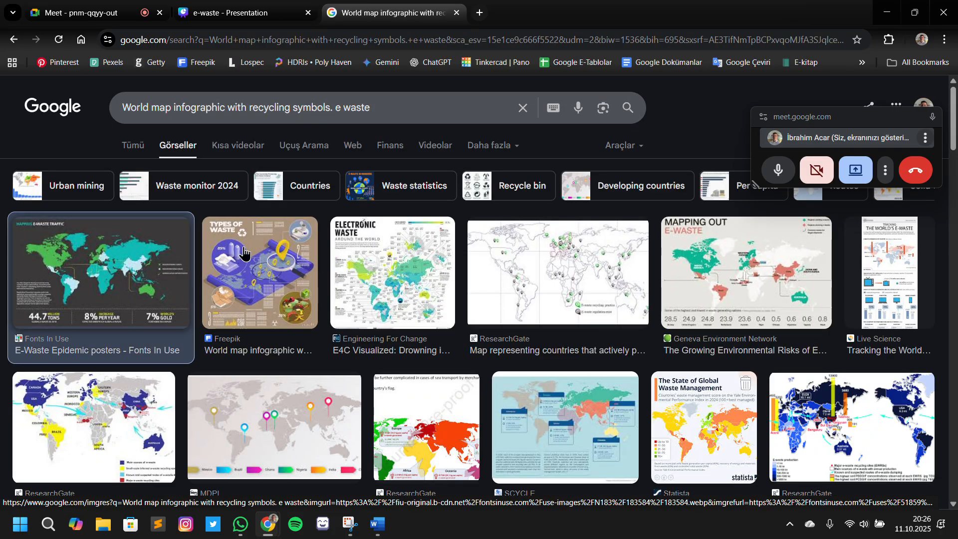
Examine the e-waste world map results, previewing those from it-recycle.uk, Fonts In Use, Geneva Environment Network and MDPI
scroll(387, 312, "down", 1)
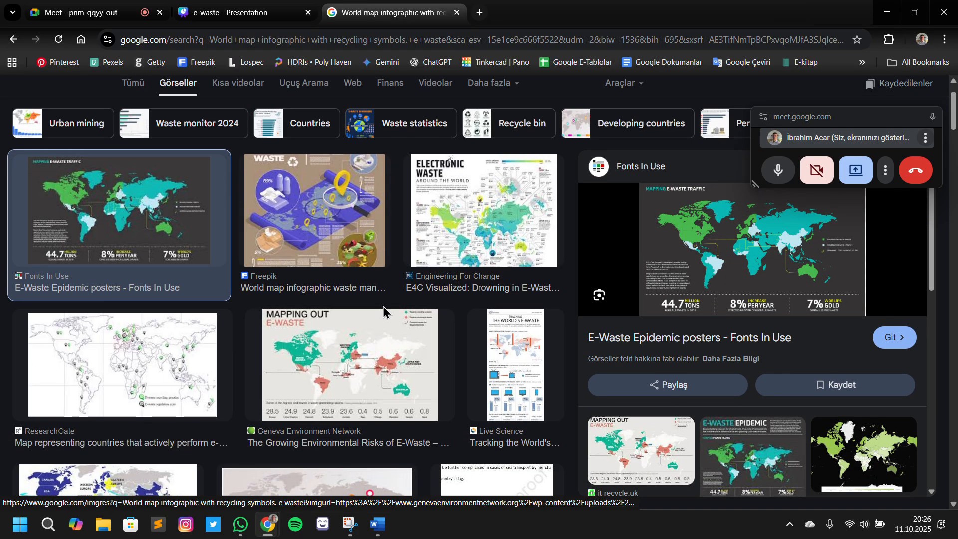
scroll(384, 312, "down", 5)
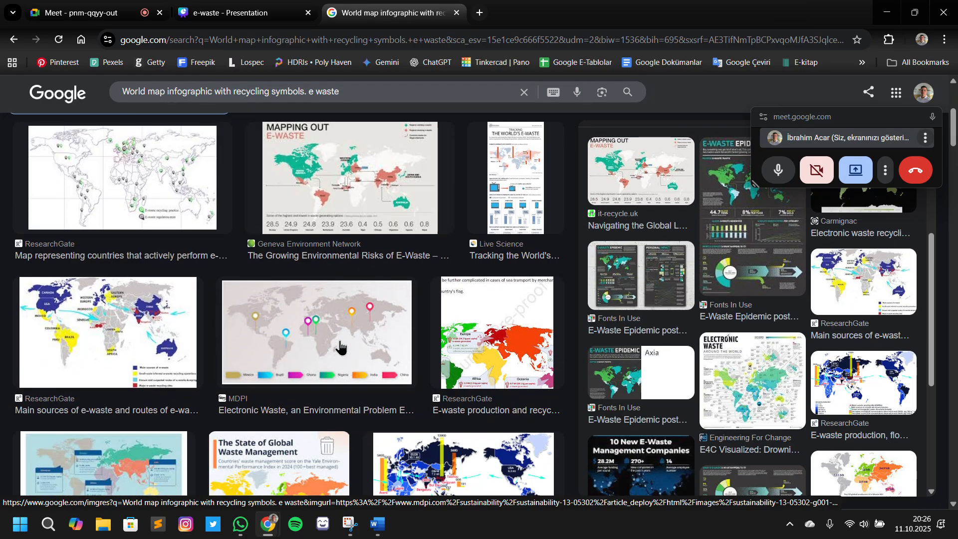
scroll(798, 328, "up", 2)
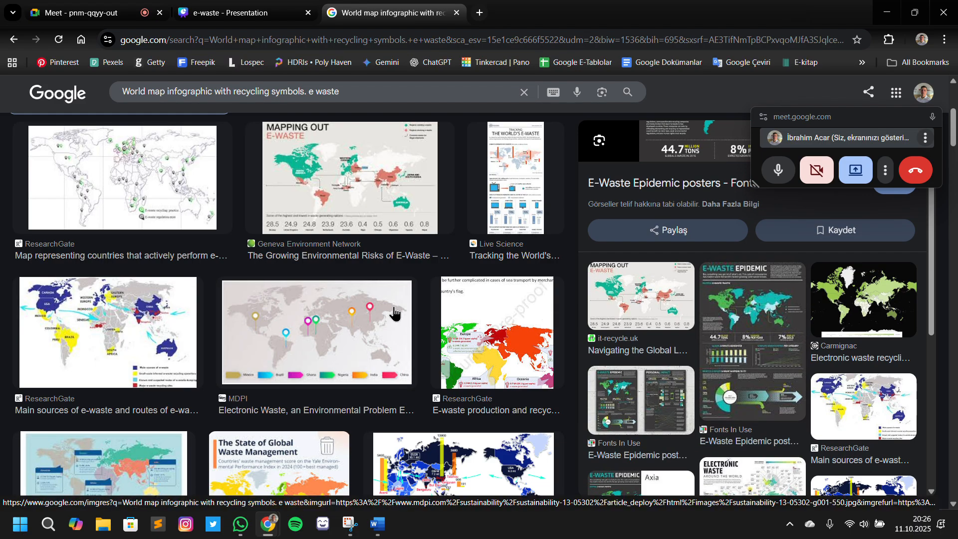
scroll(394, 309, "down", 1)
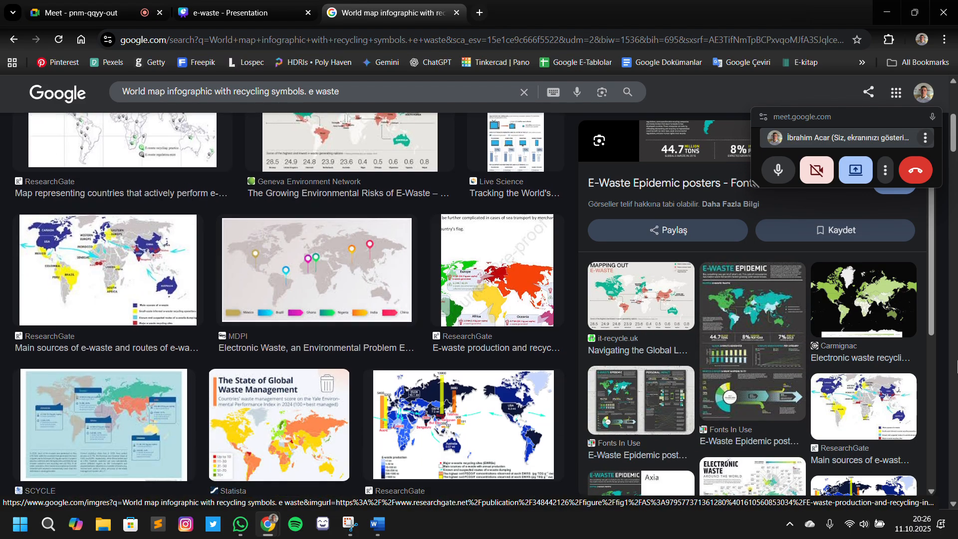
left_click(635, 307)
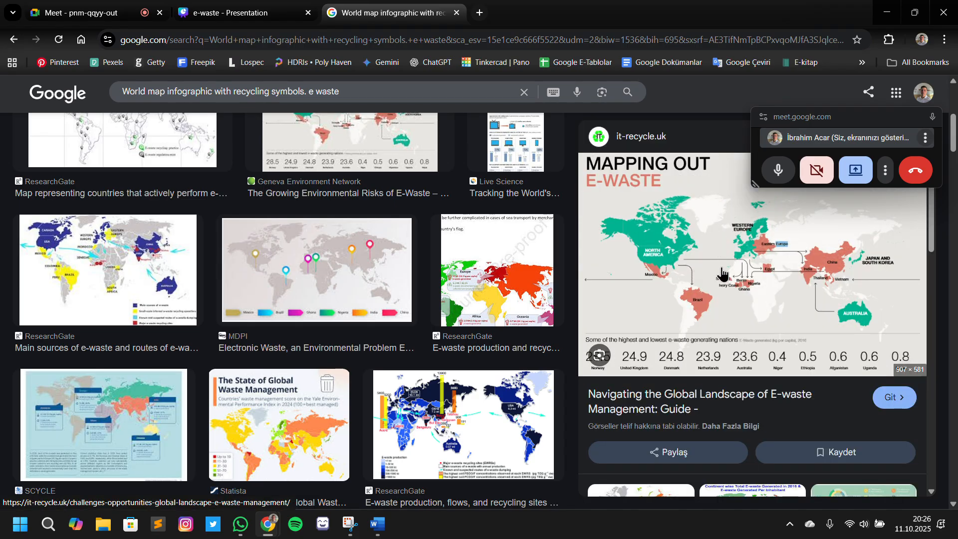
scroll(419, 259, "up", 4)
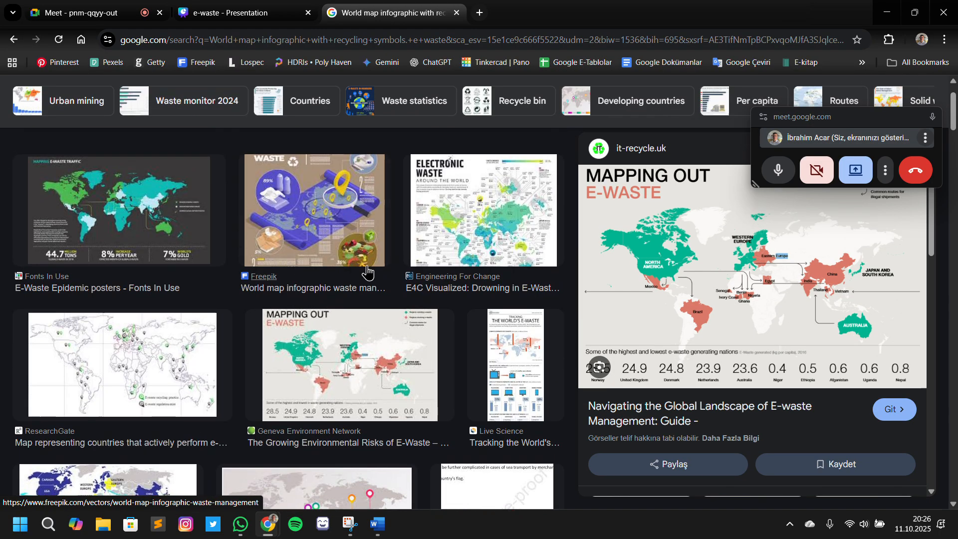
left_click(161, 242)
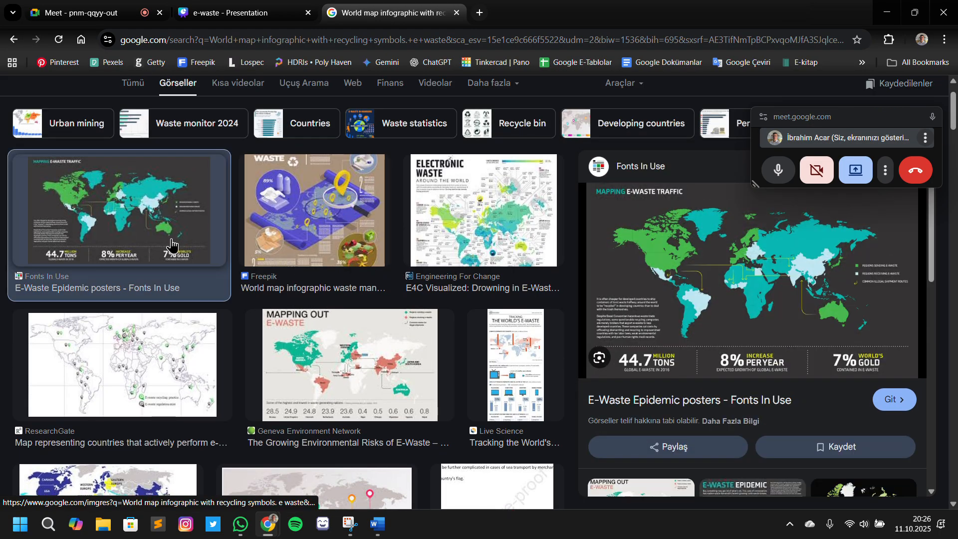
scroll(164, 245, "down", 3)
left_click(319, 202)
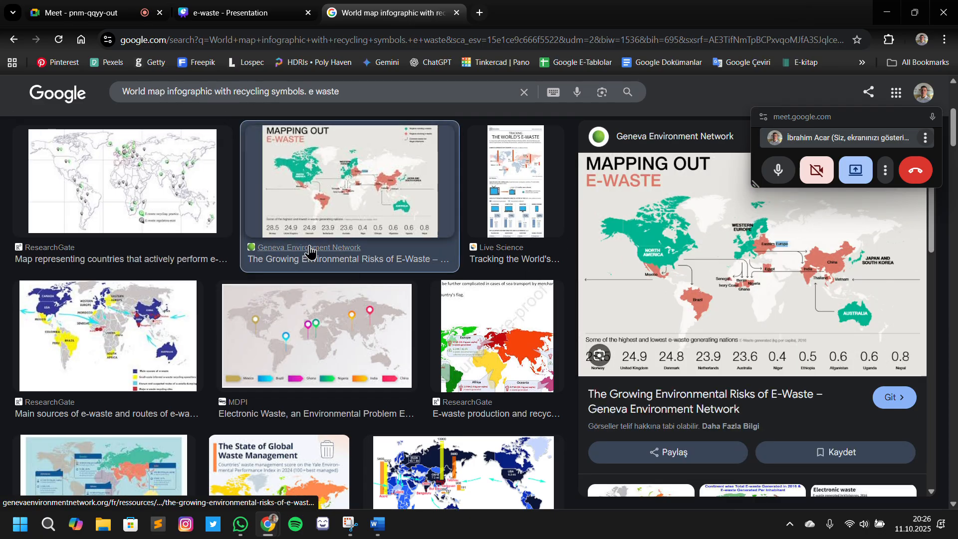
scroll(186, 310, "down", 10)
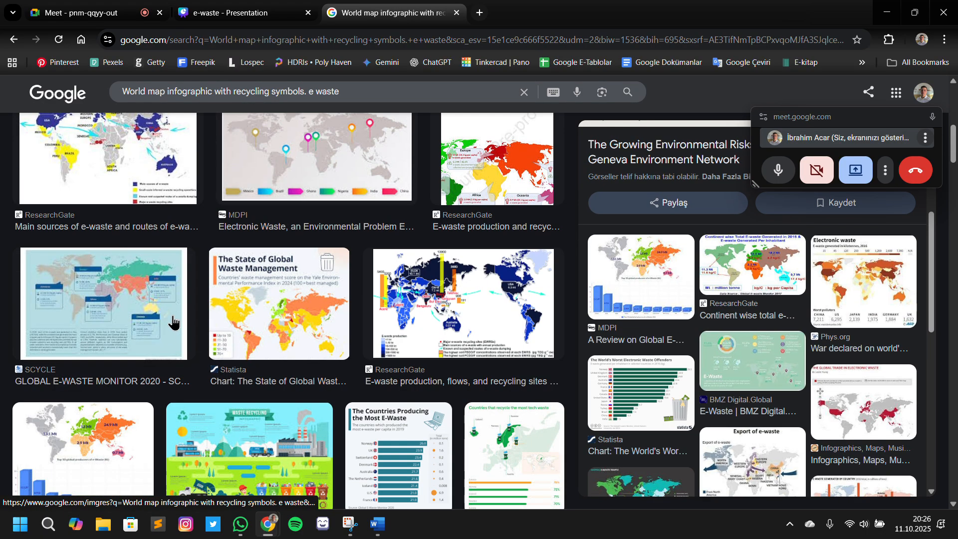
scroll(186, 315, "up", 2)
scroll(184, 315, "down", 2)
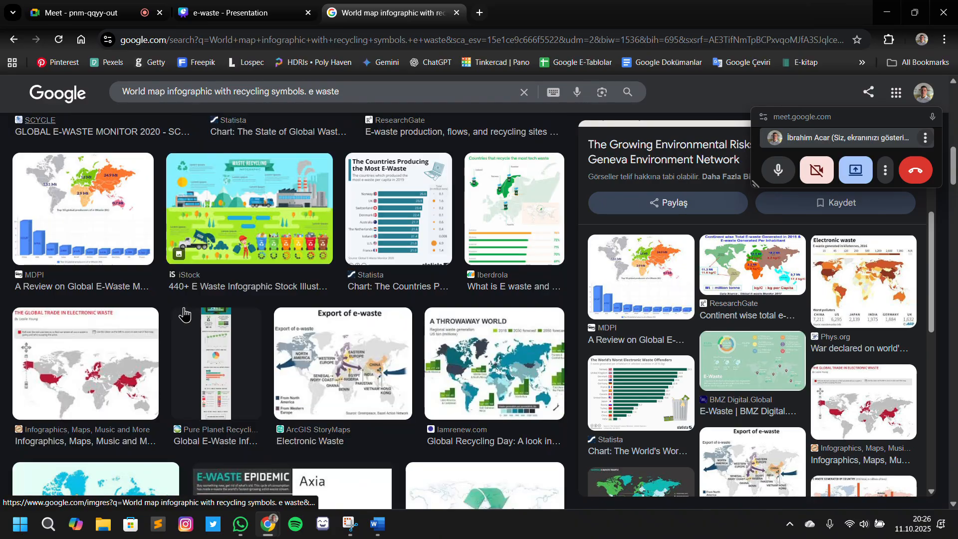
left_click(116, 241)
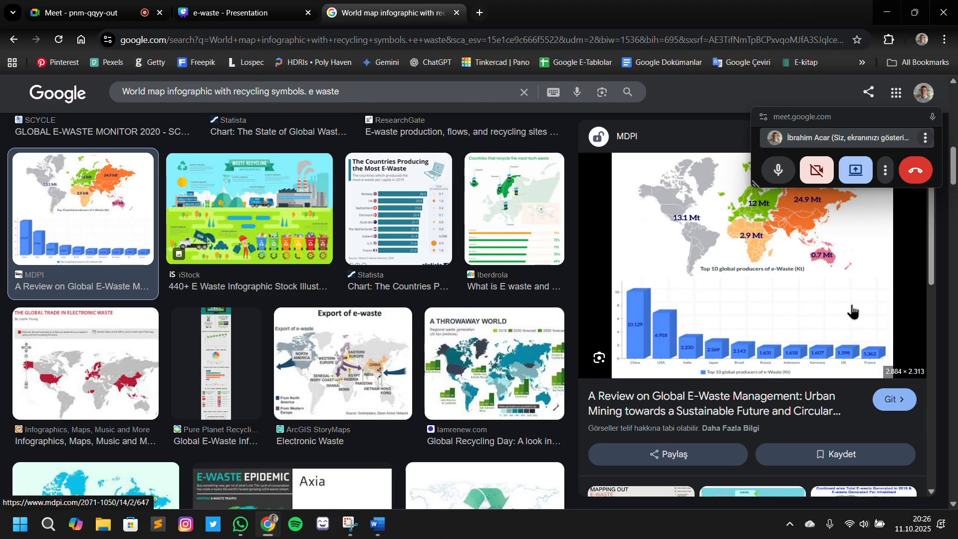
scroll(344, 220, "up", 5)
Bring Geneva Environment Network's "Mapping Out E-Waste" map onto slide 5, then enlarge and widen it to show the whole picture
left_click(14, 39)
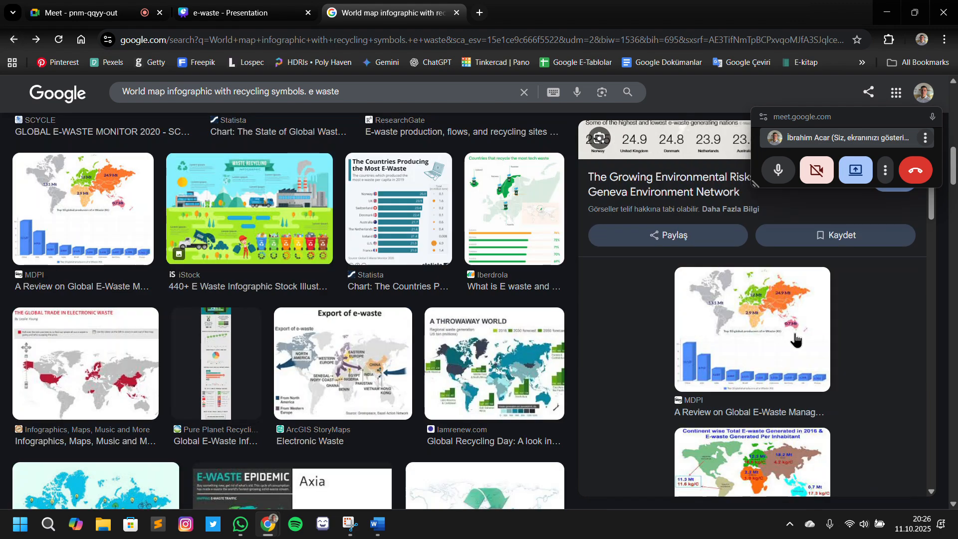
scroll(795, 339, "up", 4)
left_click_drag(795, 340, 460, 325)
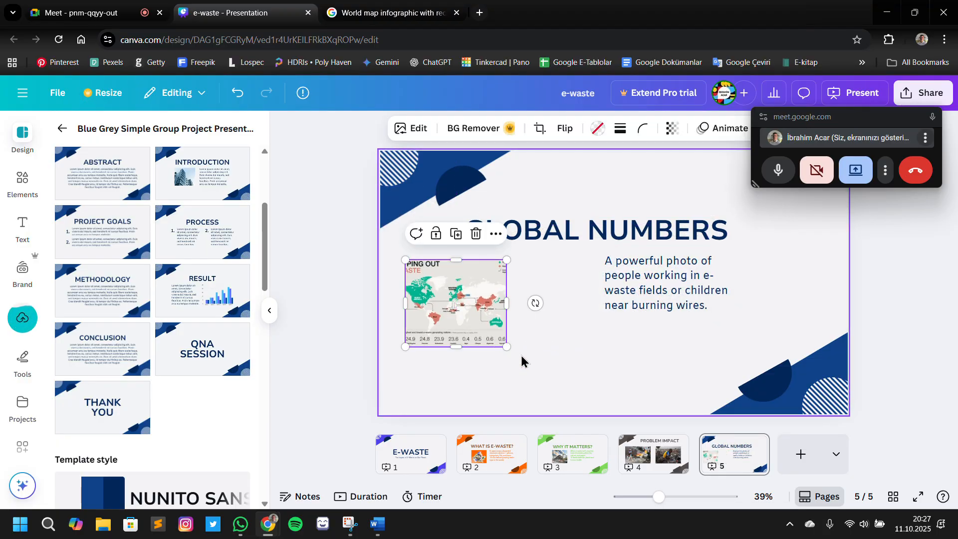
left_click_drag(507, 346, 561, 393)
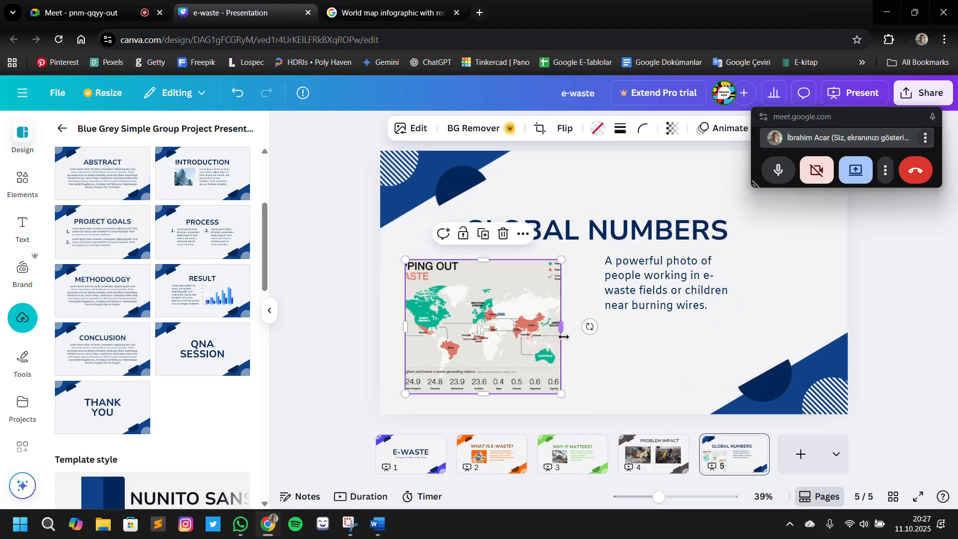
left_click_drag(563, 337, 612, 330)
left_click_drag(556, 354, 544, 326)
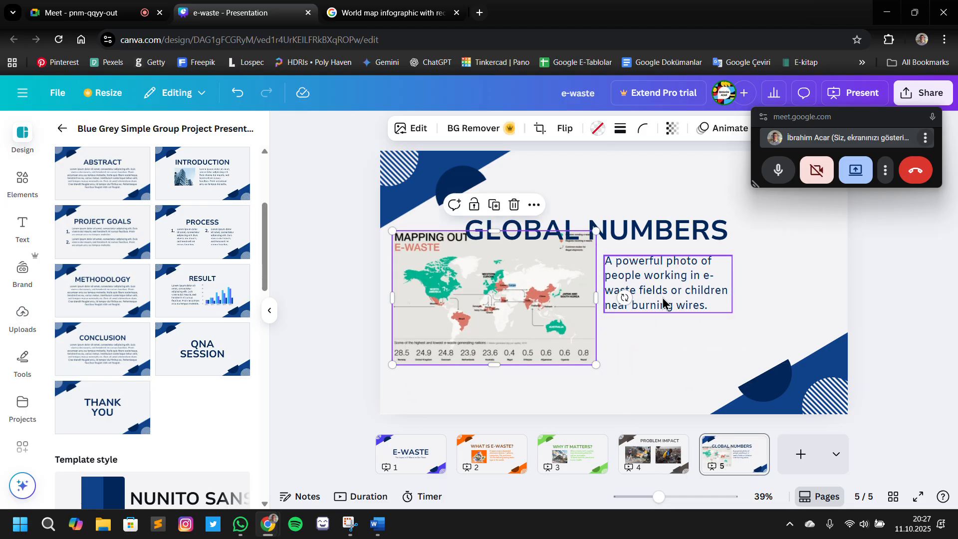
Delete slide 5's paragraph about e-waste workers and arrange the GLOBAL NUMBERS title above the enlarged map
left_click(670, 298)
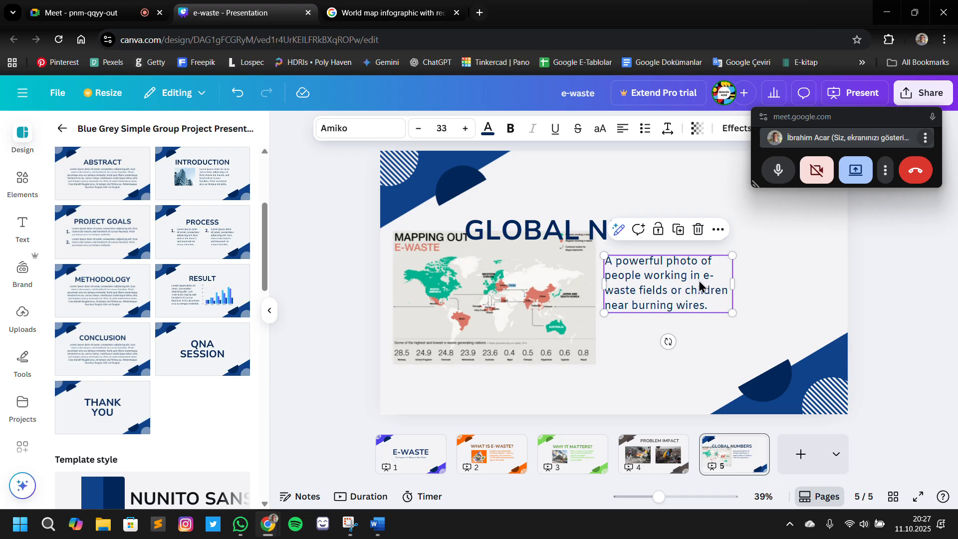
key("Delete")
left_click_drag(663, 231, 719, 185)
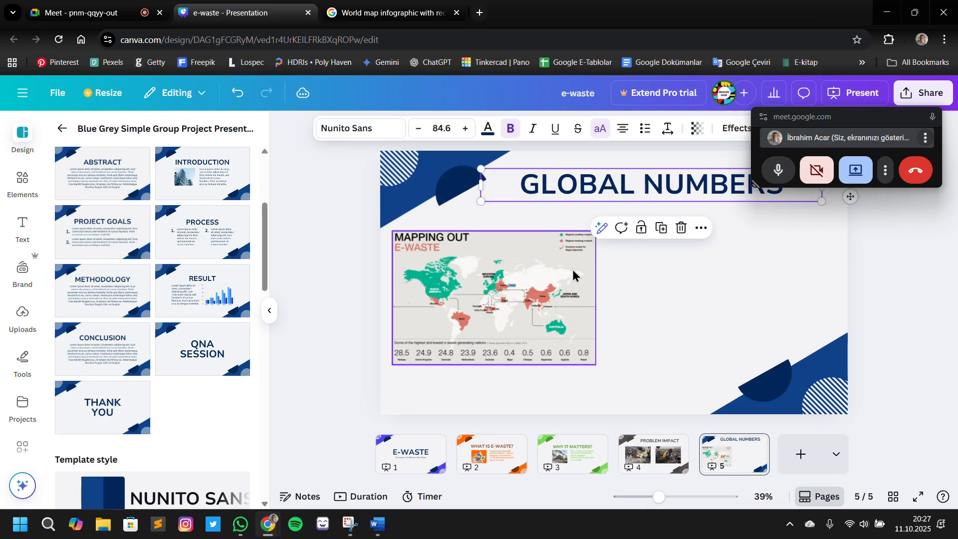
left_click_drag(573, 275, 605, 259)
left_click_drag(626, 348, 693, 358)
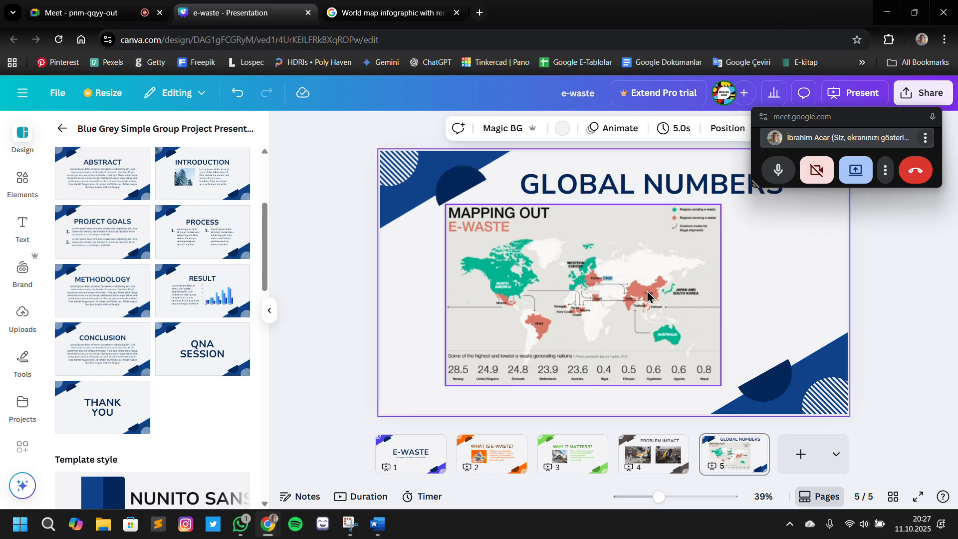
Replace the map on slide 5 with the "Mapping E-Waste Traffic" poster from Fonts In Use
left_click(399, 15)
scroll(187, 240, "up", 5)
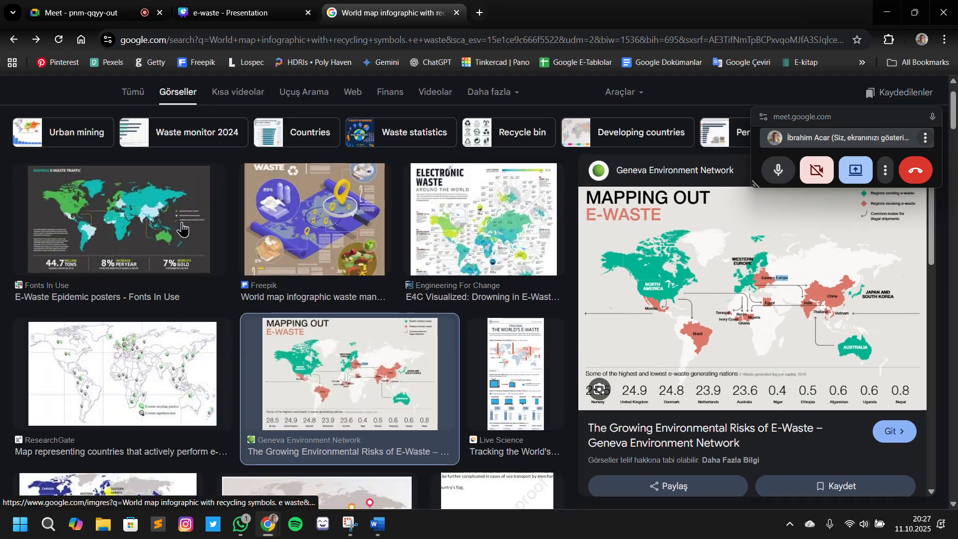
scroll(182, 229, "up", 1)
left_click(182, 228)
left_click_drag(182, 228, 680, 294)
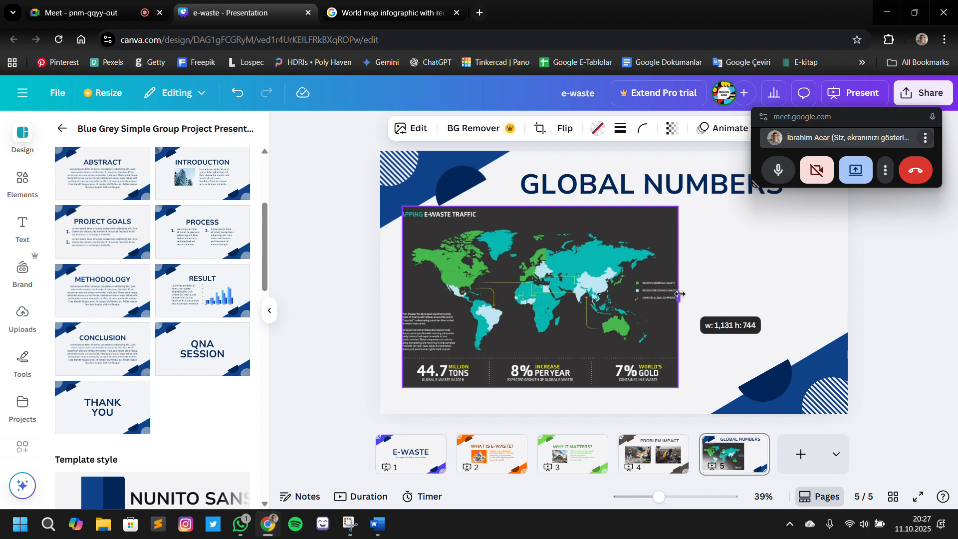
Uncrop the left side of the e-waste traffic map and move it to slide 5's upper-left corner
mouse_move(677, 387)
left_mouse_down()
mouse_move(686, 386)
mouse_move(669, 374)
left_mouse_up()
left_click_drag(556, 317, 604, 318)
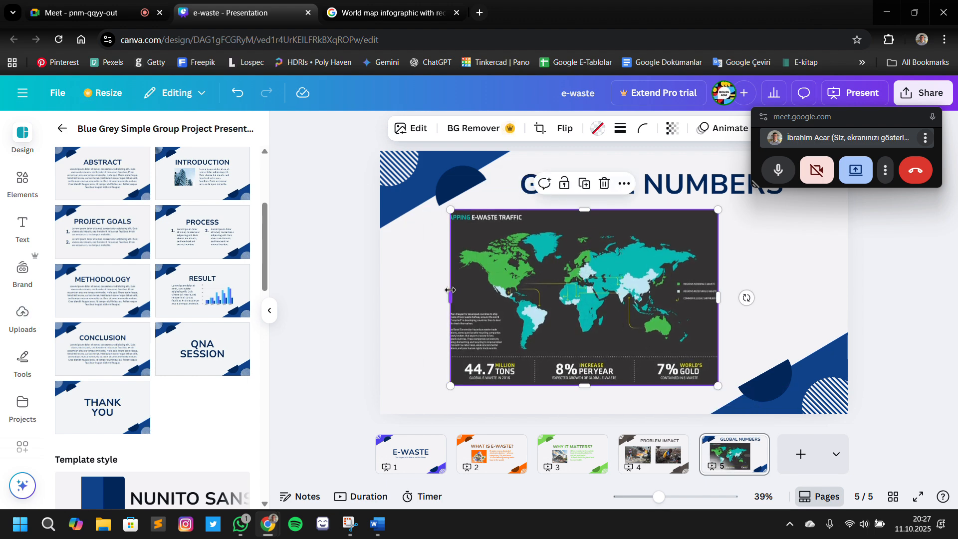
left_click_drag(450, 290, 419, 291)
left_click_drag(534, 298, 487, 229)
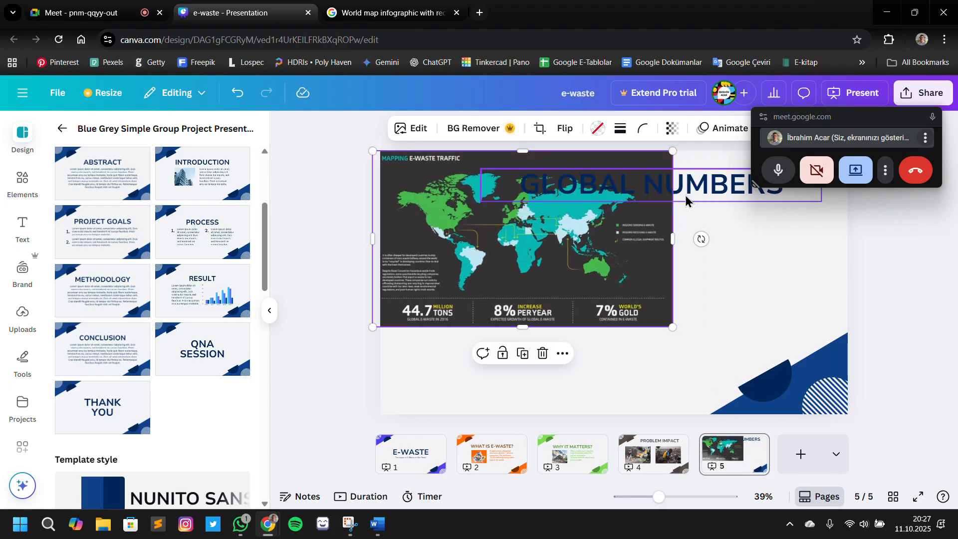
Delete the GLOBAL NUMBERS title and the blue decorative shapes in slide 5's lower-right corner
left_click_drag(686, 199, 726, 333)
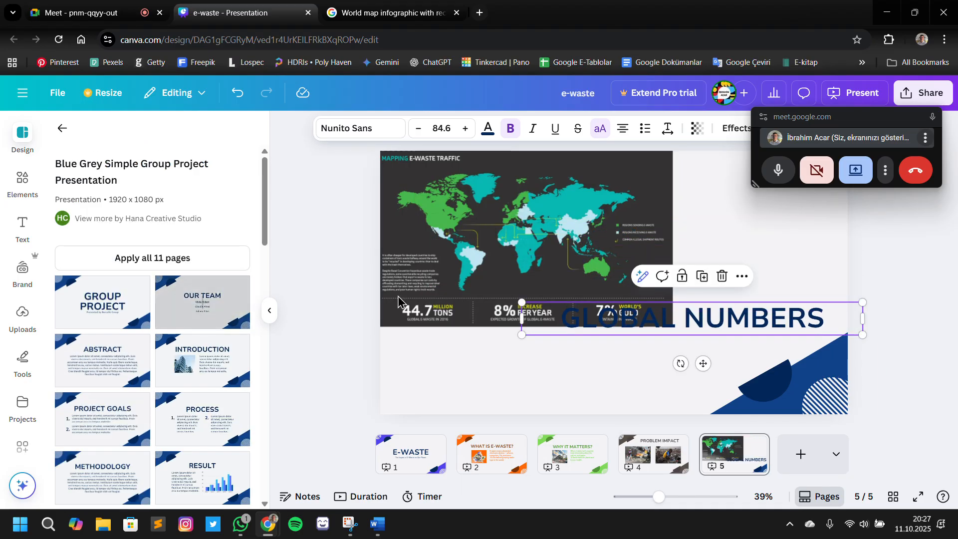
left_click(674, 320)
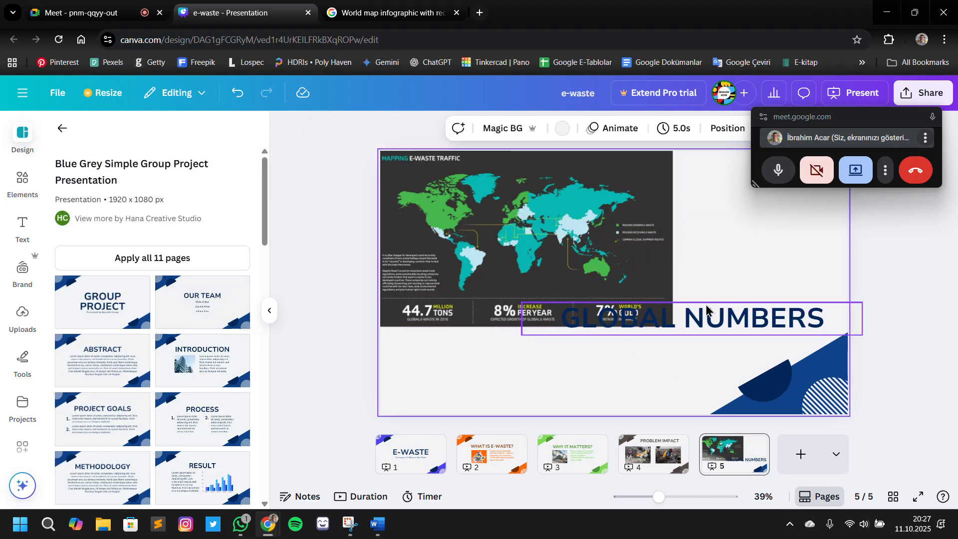
left_click(707, 315)
left_click(707, 317)
left_click(713, 320)
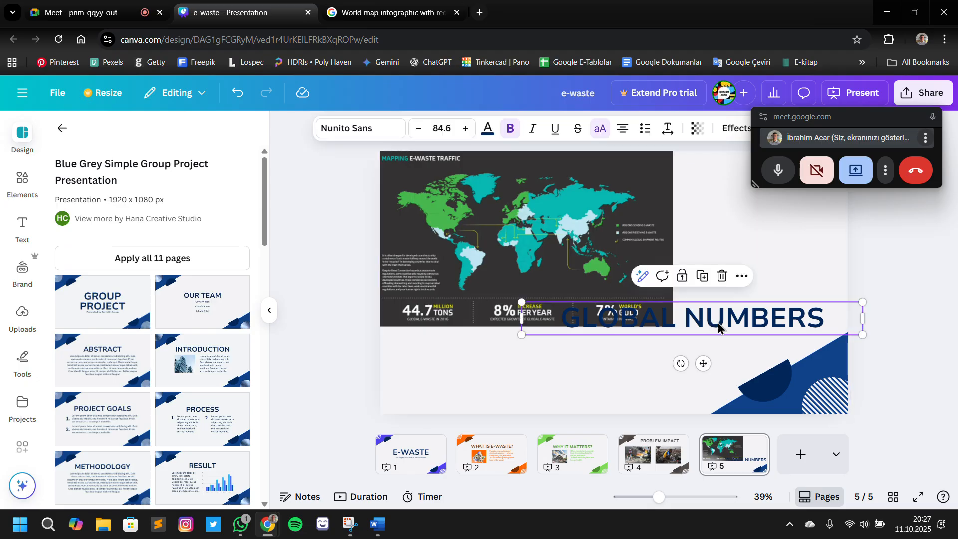
key("Delete")
mouse_move(787, 343)
left_mouse_down()
mouse_move(796, 412)
mouse_move(789, 324)
left_mouse_up()
left_click_drag(770, 255, 823, 446)
key("Delete")
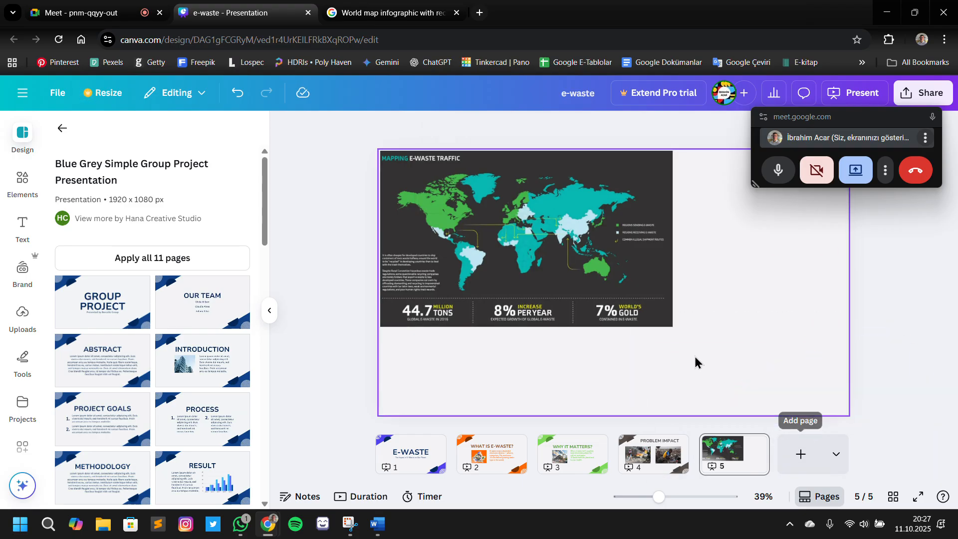
Move the map aside and delete the blue decorative shapes in slide 5's upper-left corner
left_click_drag(527, 232, 702, 359)
mouse_move(535, 205)
left_mouse_down()
mouse_move(449, 163)
mouse_move(550, 217)
left_mouse_up()
left_click(601, 183)
left_click_drag(601, 183, 364, 162)
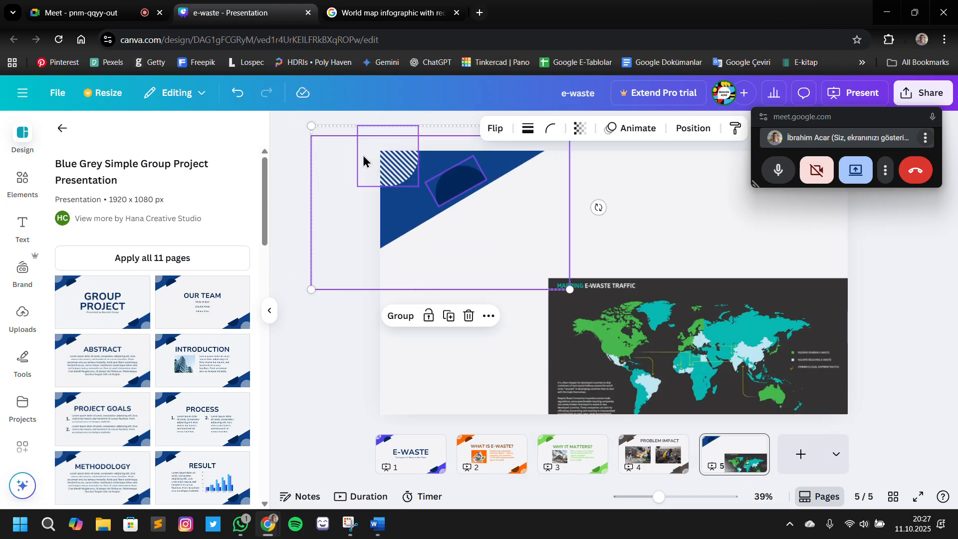
key("Delete")
Enlarge the e-waste traffic map to nearly fill slide 5 and centre it on the page
left_click_drag(586, 353, 464, 217)
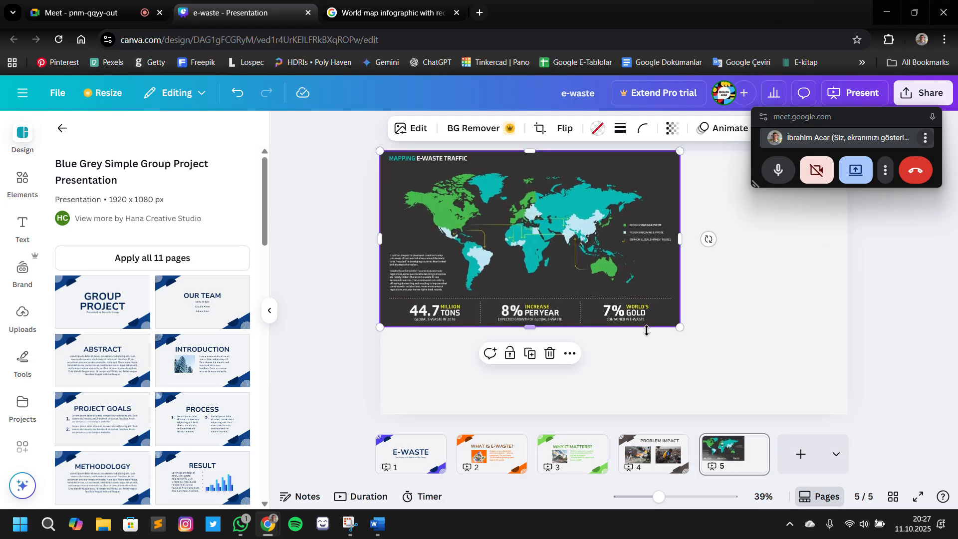
left_click_drag(680, 327, 849, 414)
left_click_drag(776, 383, 783, 380)
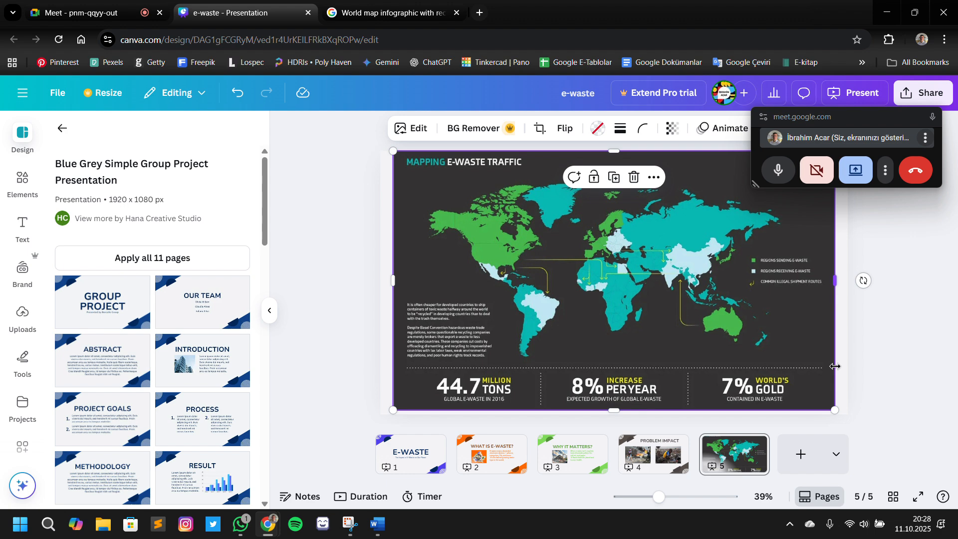
Set slide 5's background to the dark grey photo colour taken from the e-waste traffic map
left_click(844, 367)
left_click(562, 128)
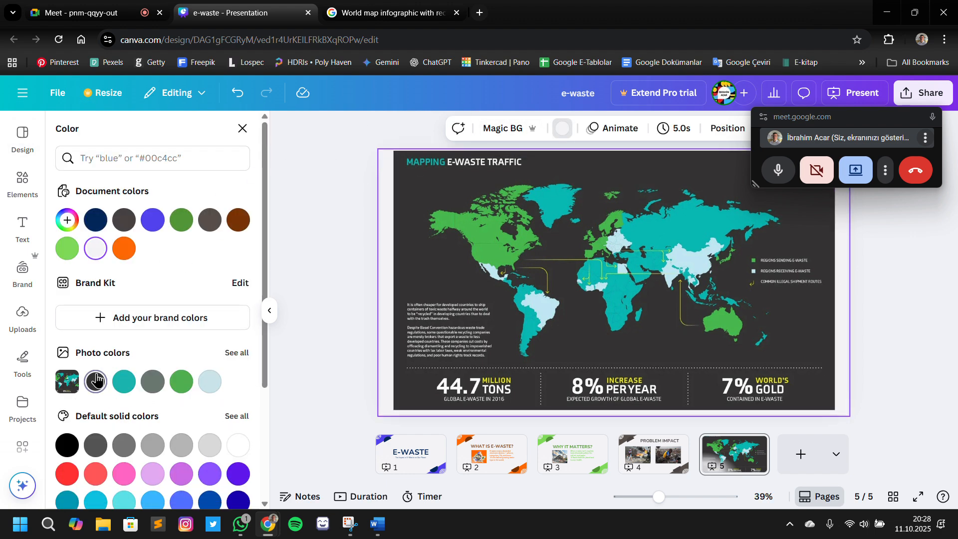
left_click(96, 381)
left_click(356, 308)
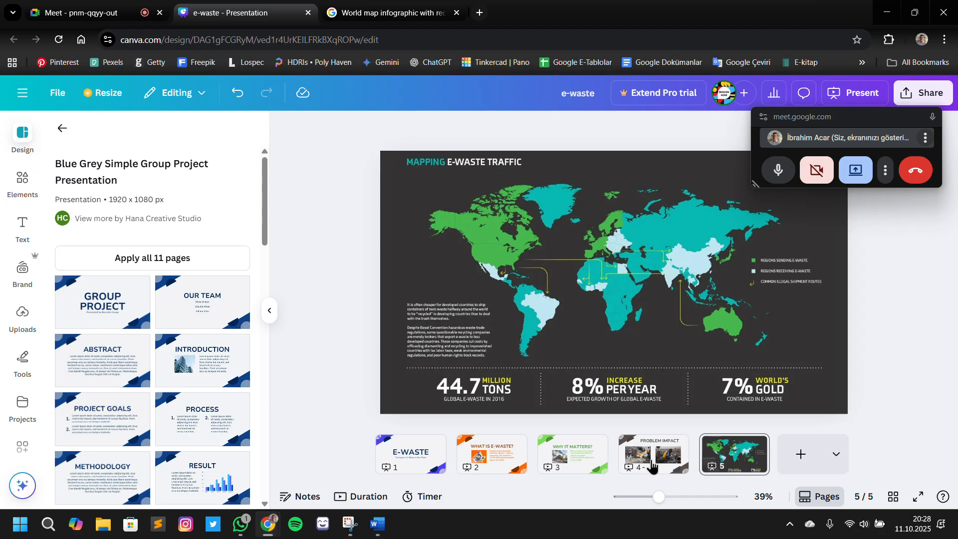
Add slide 6 and set its background to the light off-white document colour
left_click(801, 454)
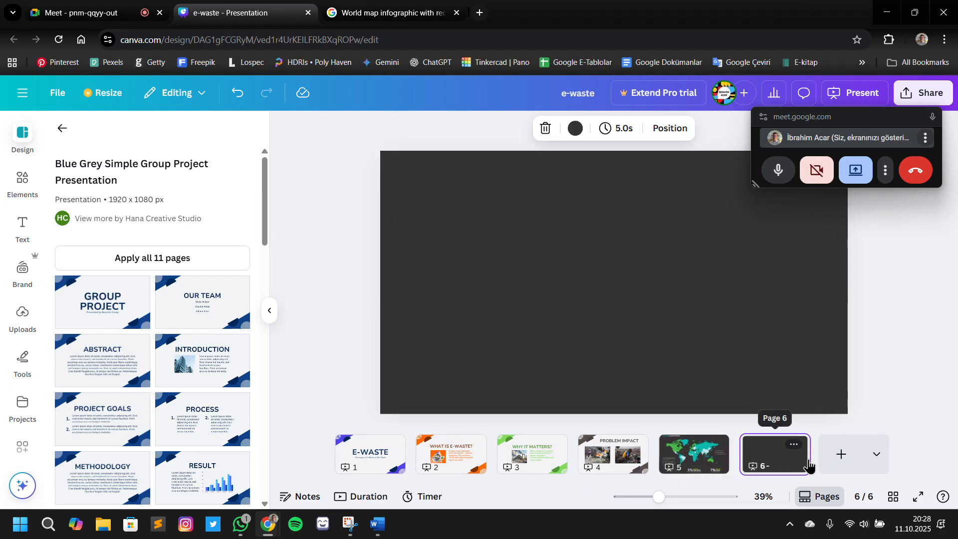
left_click(575, 128)
left_click(130, 253)
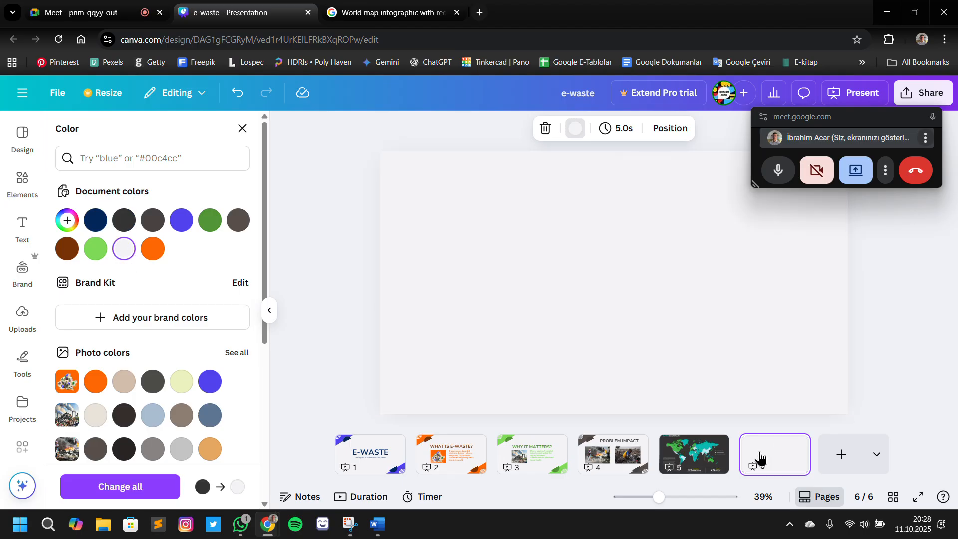
left_click(694, 454)
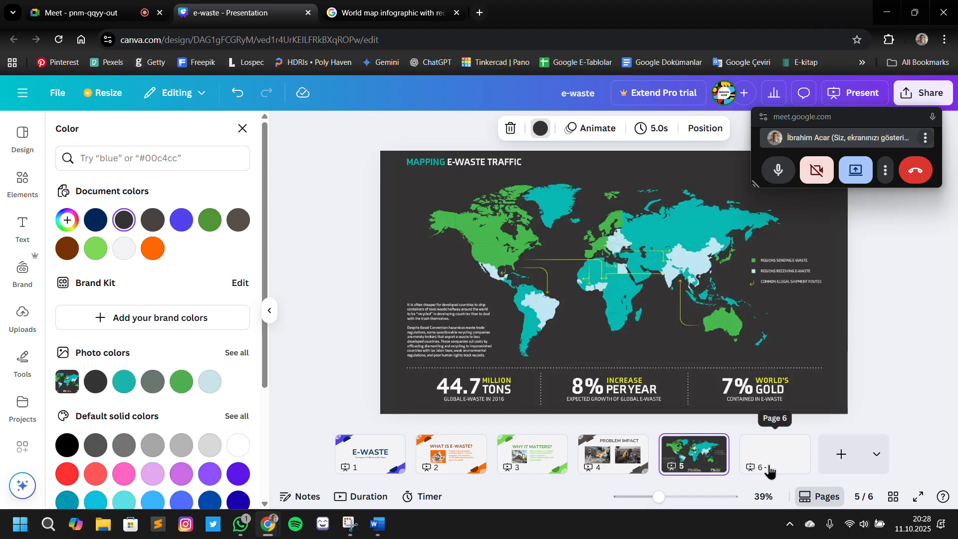
left_click(785, 459)
left_click(673, 441)
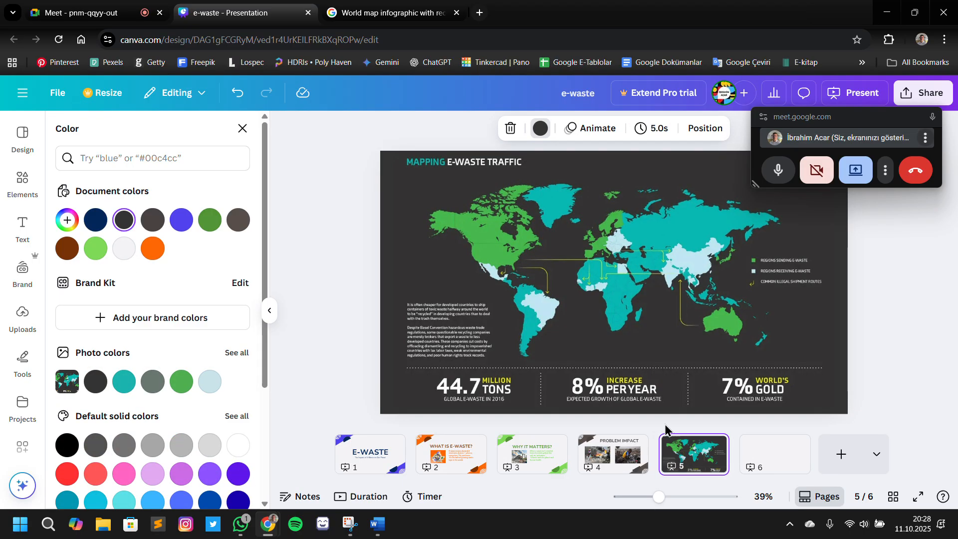
left_click(750, 455)
left_click(699, 451)
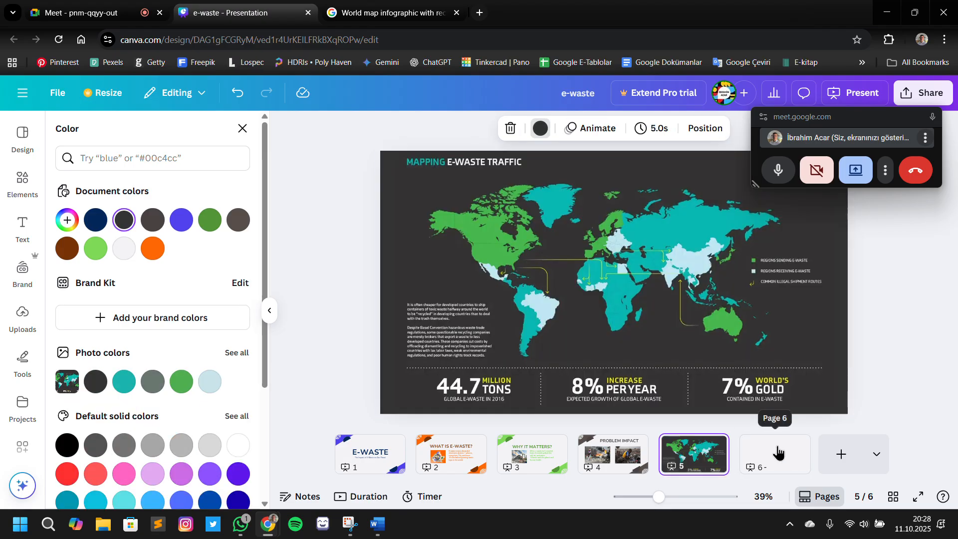
left_click(777, 453)
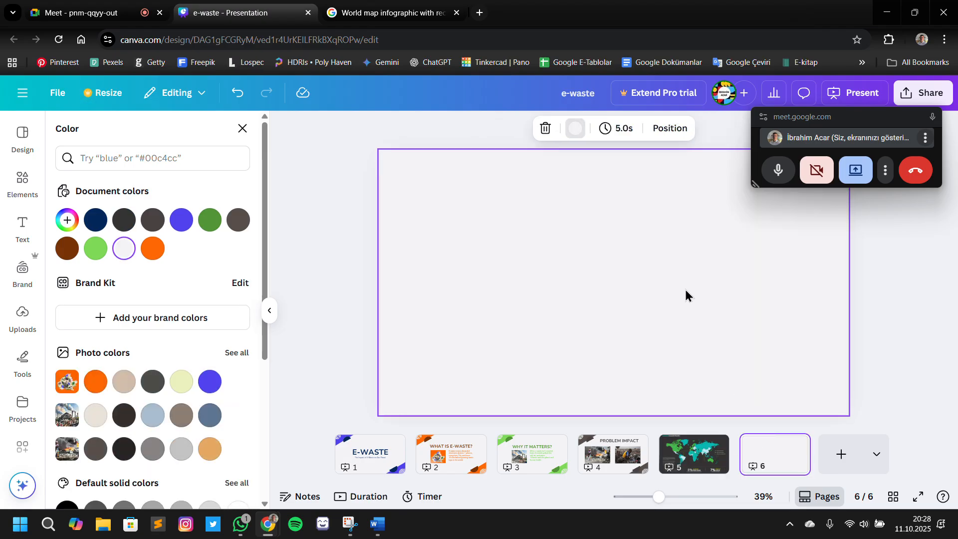
Switch to the Word outline and copy slide 6's two-line visual description of the smoke-breathing silhouette and yellow hazard symbols
left_click(378, 525)
left_click(439, 339)
scroll(265, 317, "down", 3)
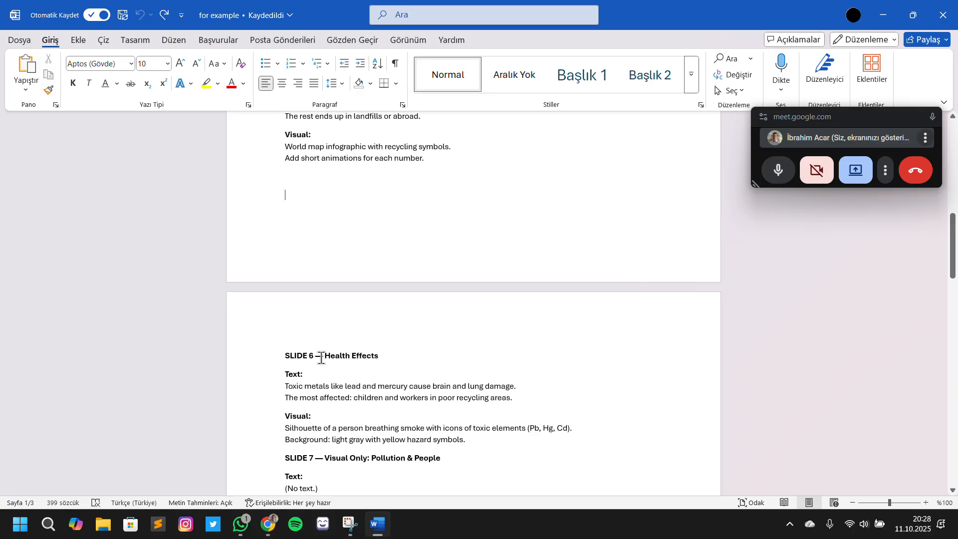
left_click_drag(325, 358, 378, 356)
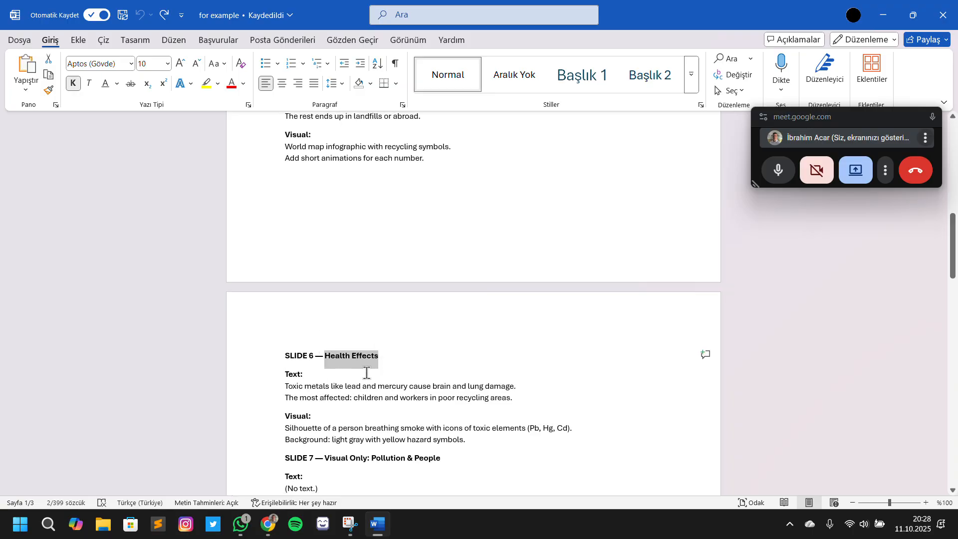
left_click(433, 386)
scroll(366, 391, "down", 1)
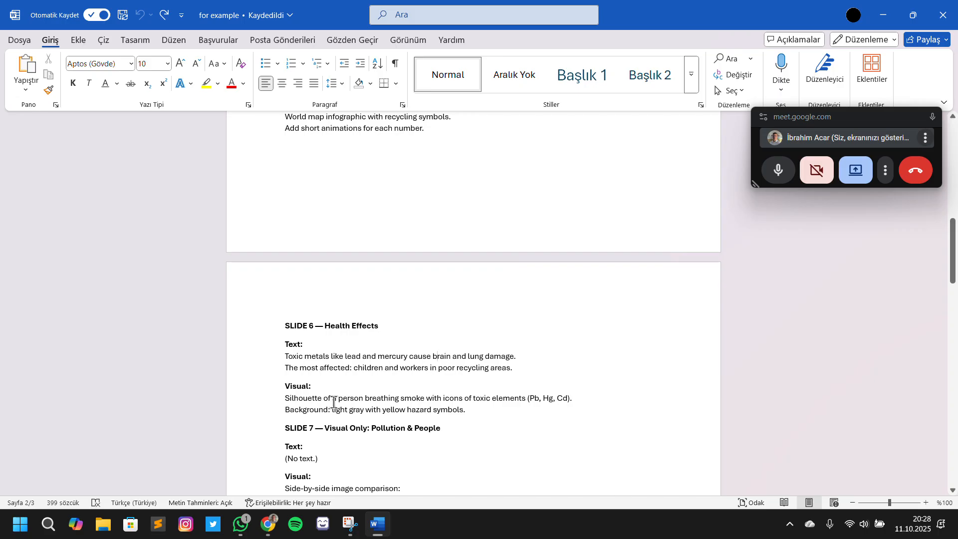
scroll(333, 402, "down", 1)
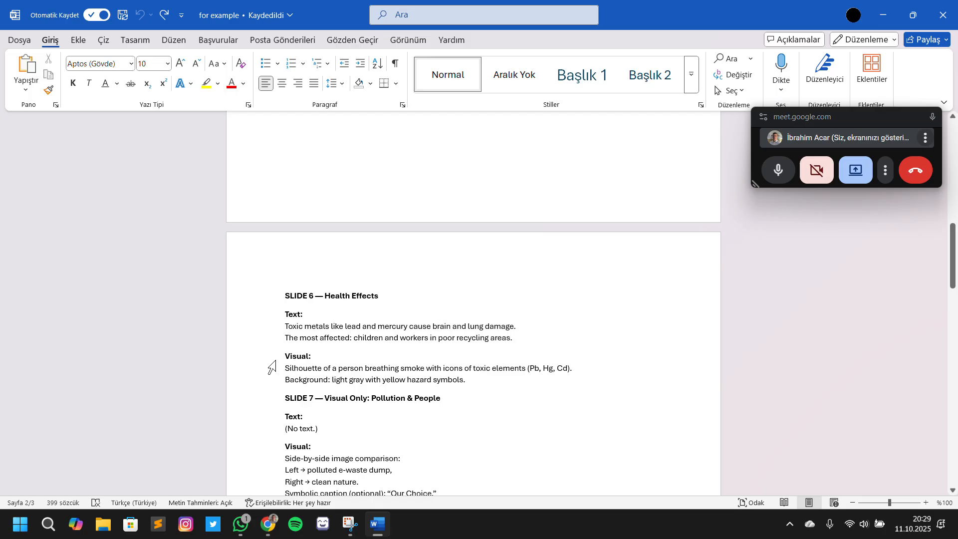
left_click_drag(345, 375, 534, 380)
key("ctrl+c")
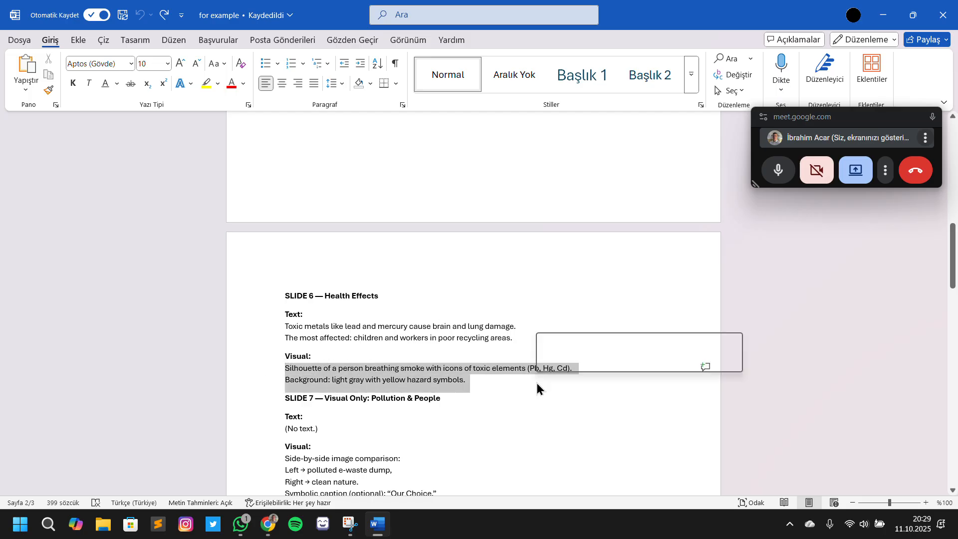
Return to the browser and search Google Images for slide 6's copied visual description
key("alt+Tab")
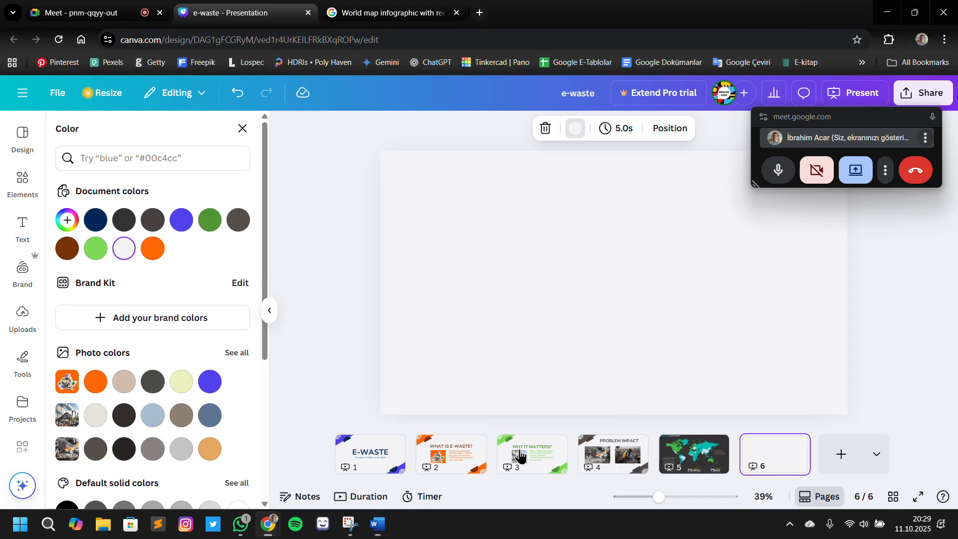
left_click(356, 15)
left_click(357, 108)
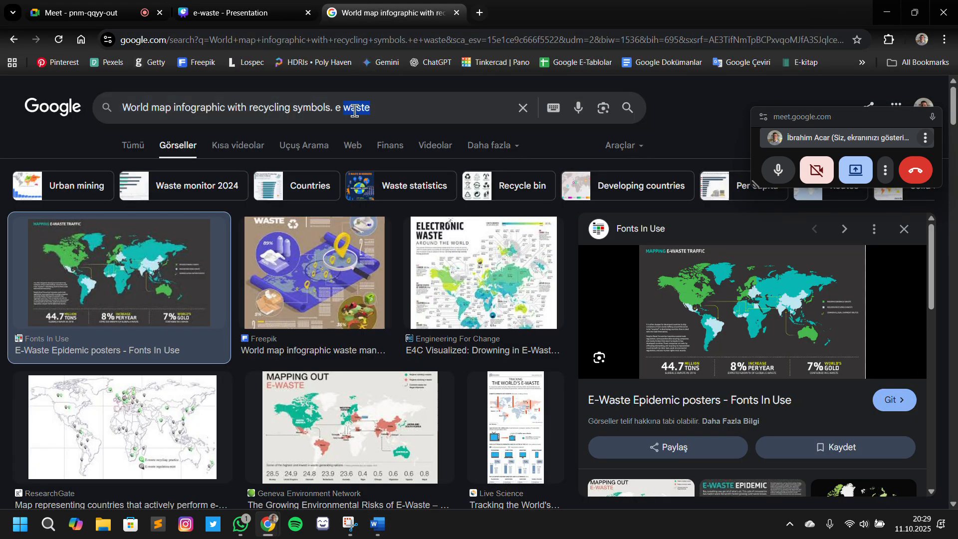
key("ctrl+a")
key("ctrl+v")
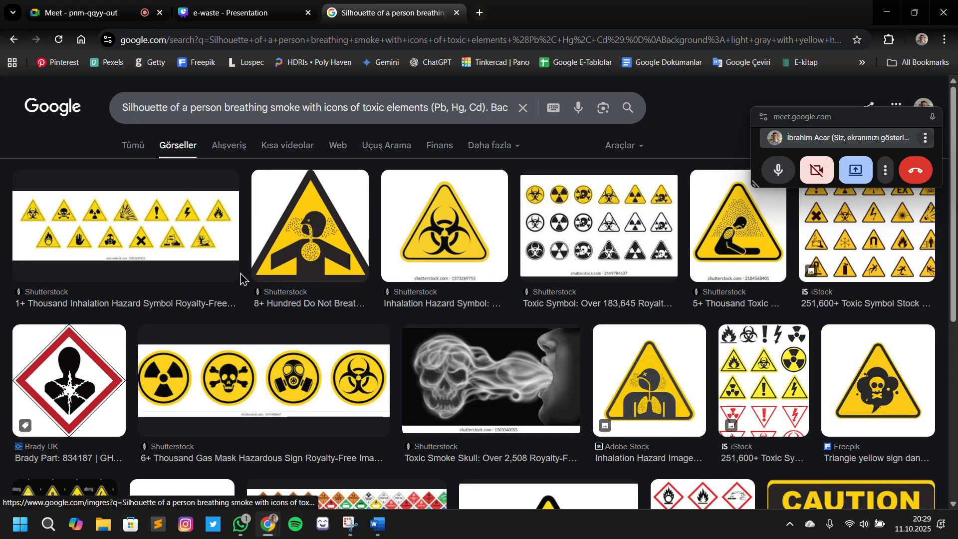
Insert the two-row yellow hazard symbols image from the search results into slide 6, enlarge it to about 1,888 × 581 and centre it
left_click(172, 239)
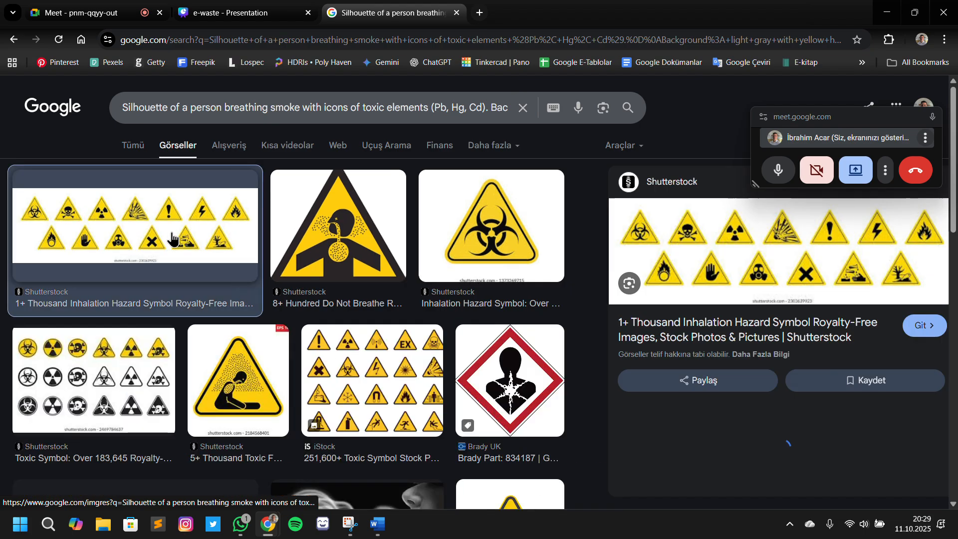
left_click_drag(810, 270, 475, 203)
left_click_drag(657, 242, 794, 353)
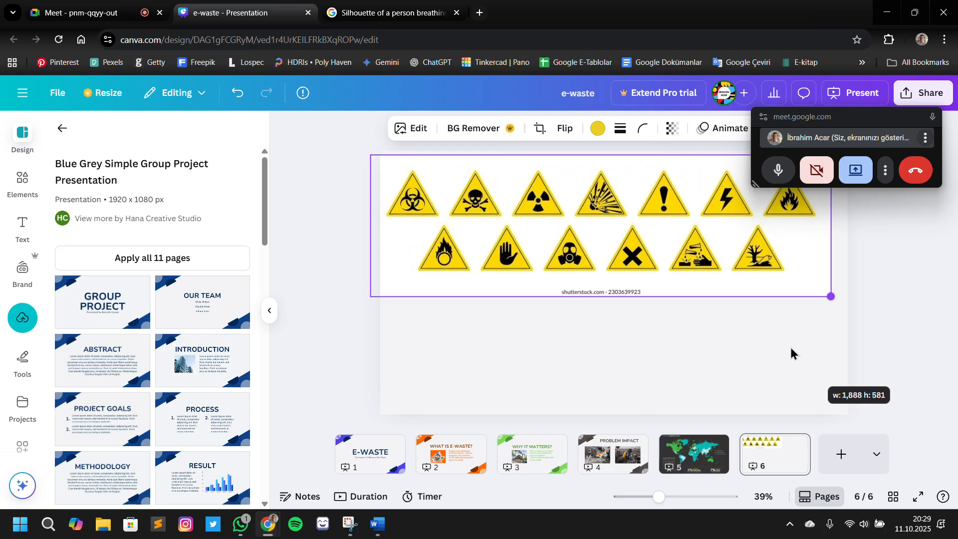
left_click_drag(712, 248, 734, 296)
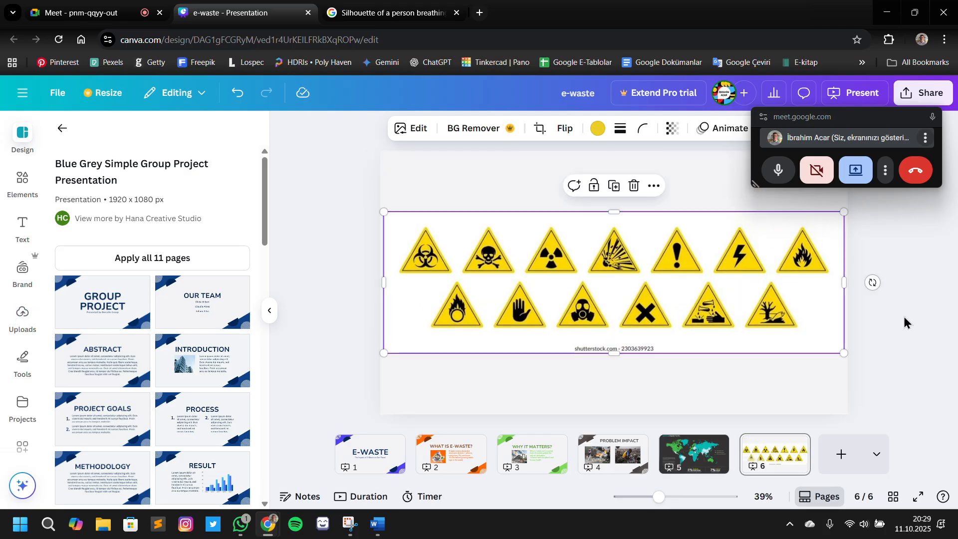
Crop the lower edge of slide 6's hazard symbols image to remove the stock-photo caption
left_click_drag(616, 353, 616, 347)
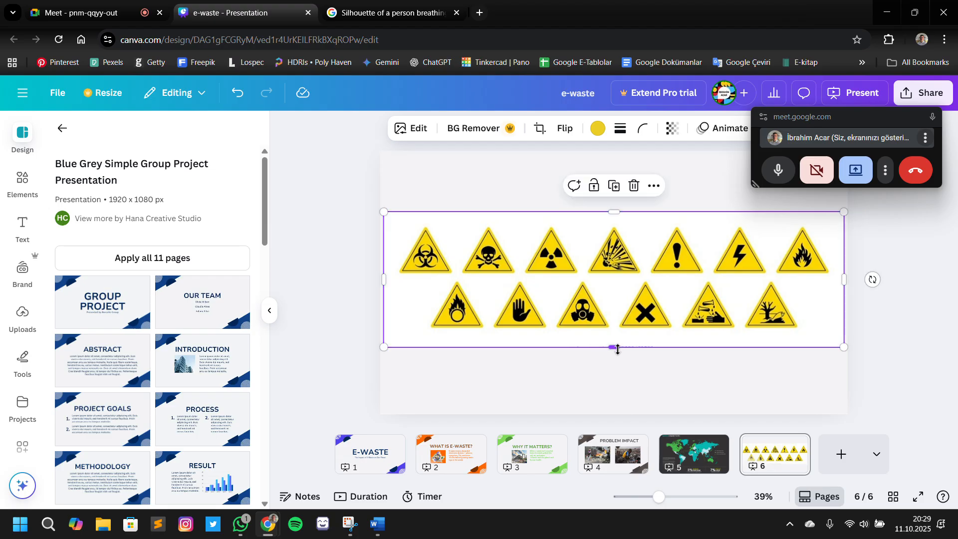
left_click(614, 359)
left_click(609, 342)
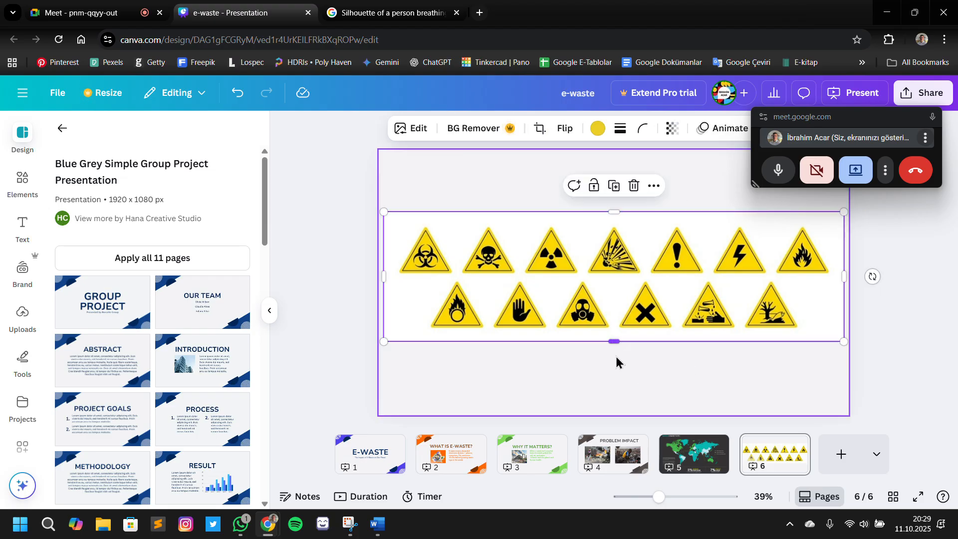
Set slide 6's background to the white photo colour taken from the hazard symbols image
left_click(624, 371)
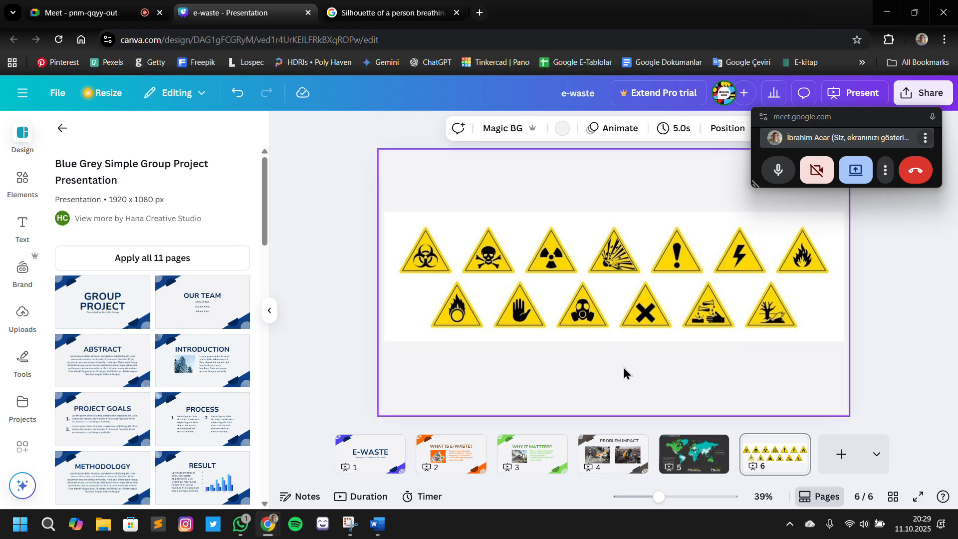
left_click(563, 129)
left_click(96, 382)
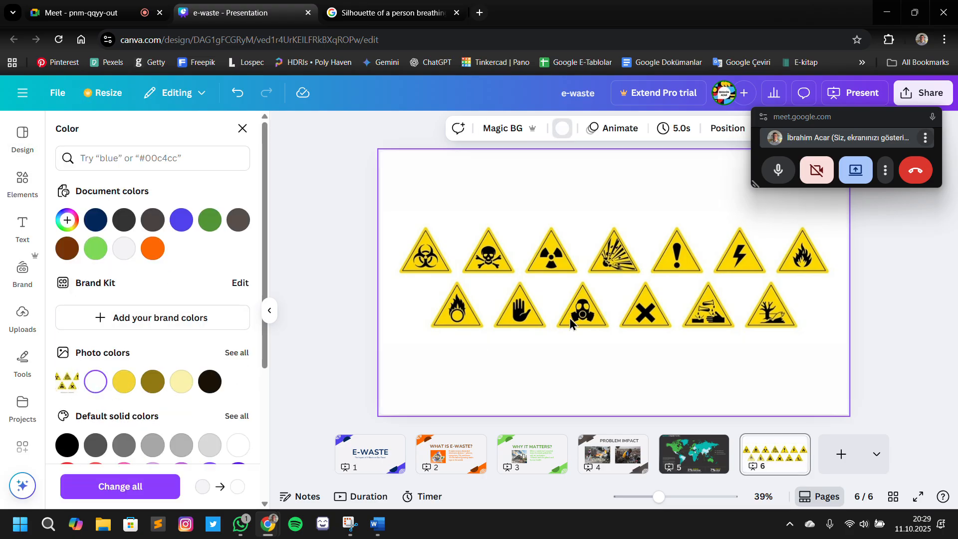
left_click(883, 343)
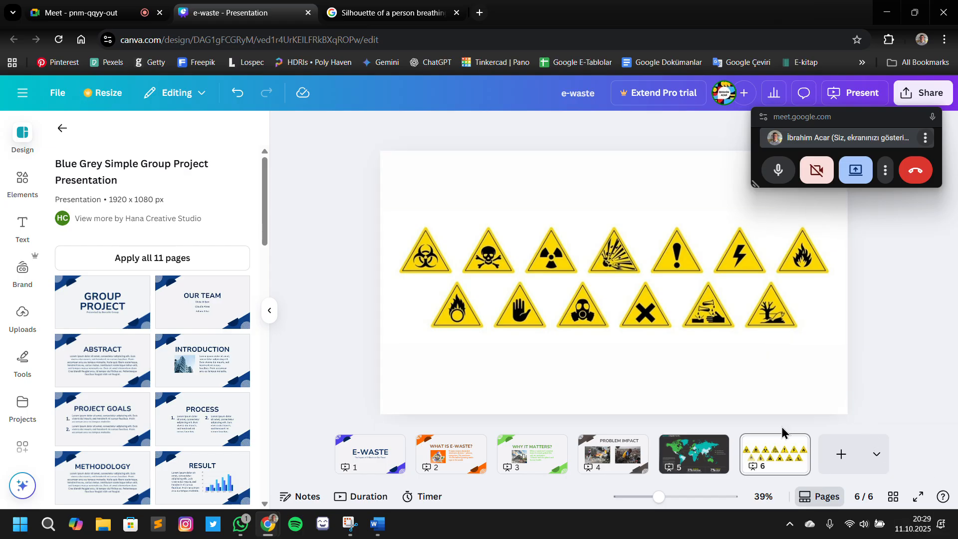
Add a blank slide 7 and bring up its section of the Word outline
left_click(841, 454)
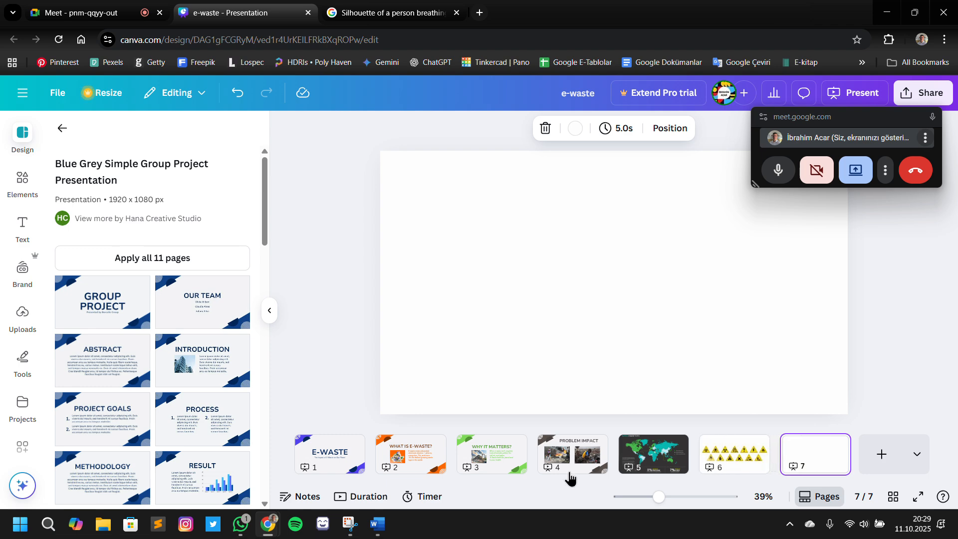
left_click(377, 523)
scroll(440, 421, "down", 3)
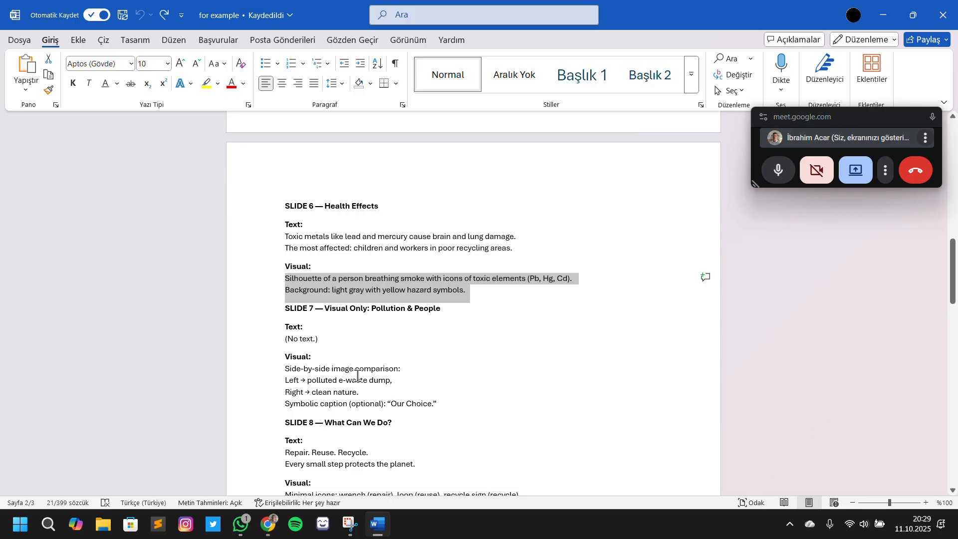
Return to Canva and review the finished slides 3 to 6, ending on blank slide 7
left_click(268, 524)
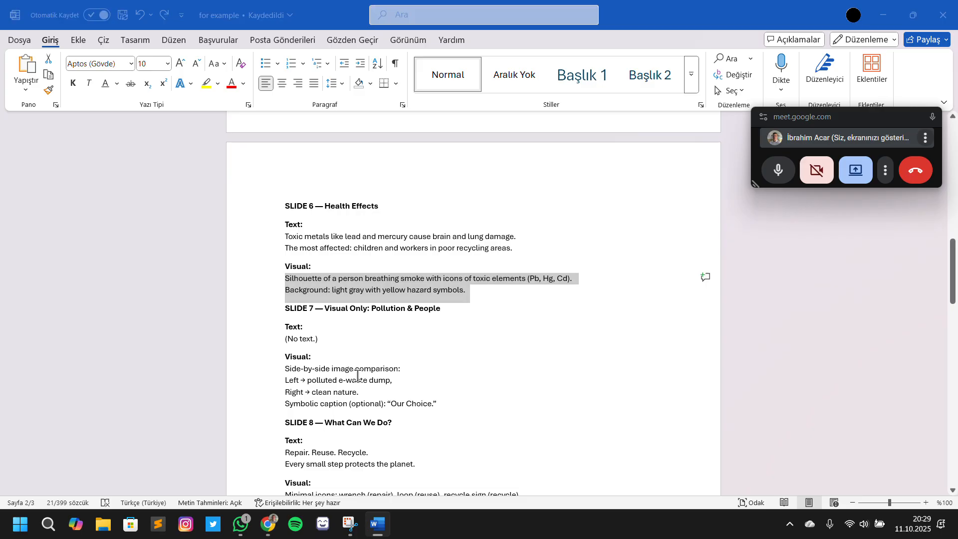
left_click(572, 454)
left_click(486, 461)
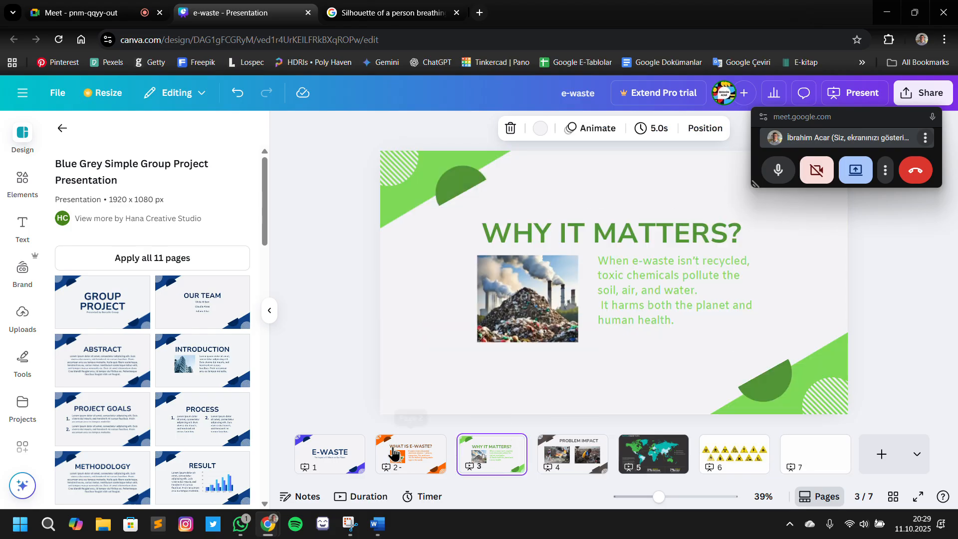
left_click(557, 453)
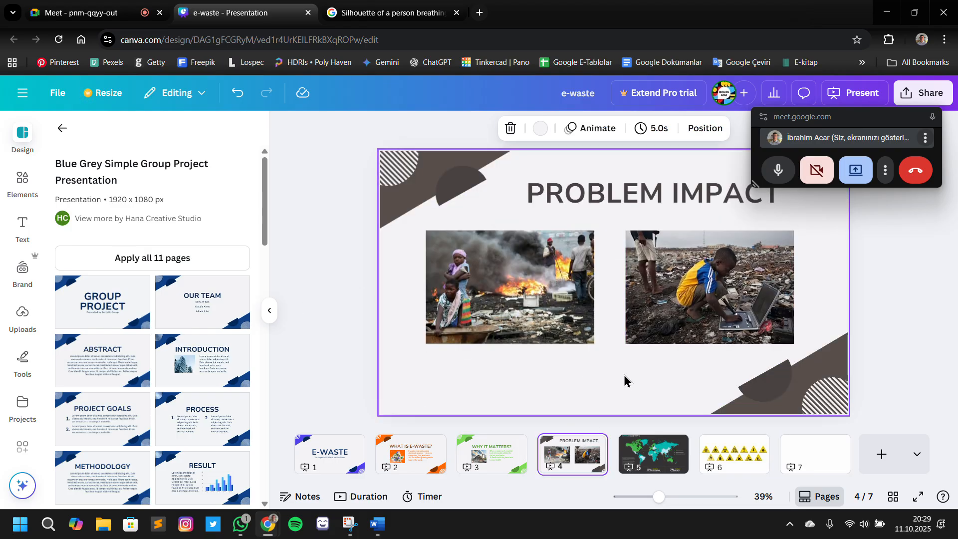
left_click(645, 470)
left_click(743, 449)
left_click(596, 457)
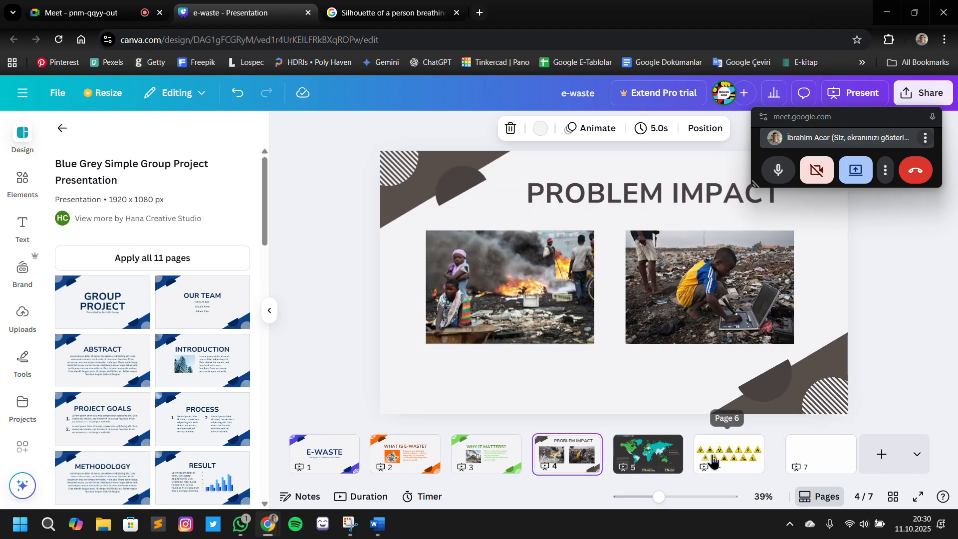
left_click(736, 457)
left_click(651, 457)
left_click(580, 473)
left_click(654, 462)
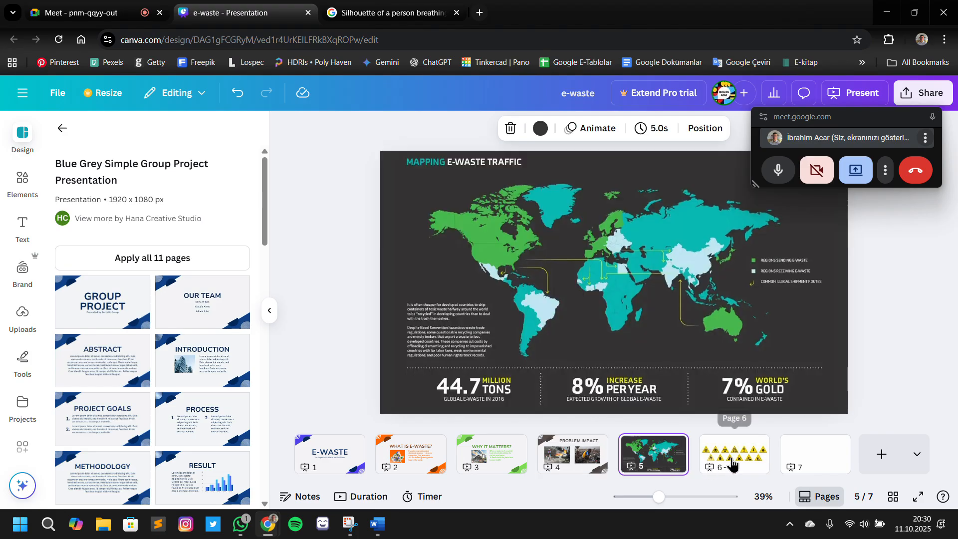
left_click(732, 462)
left_click(798, 455)
Switch to the Word outline and examine slide 7's heading, side-by-side image notes and optional caption
key("alt+Tab")
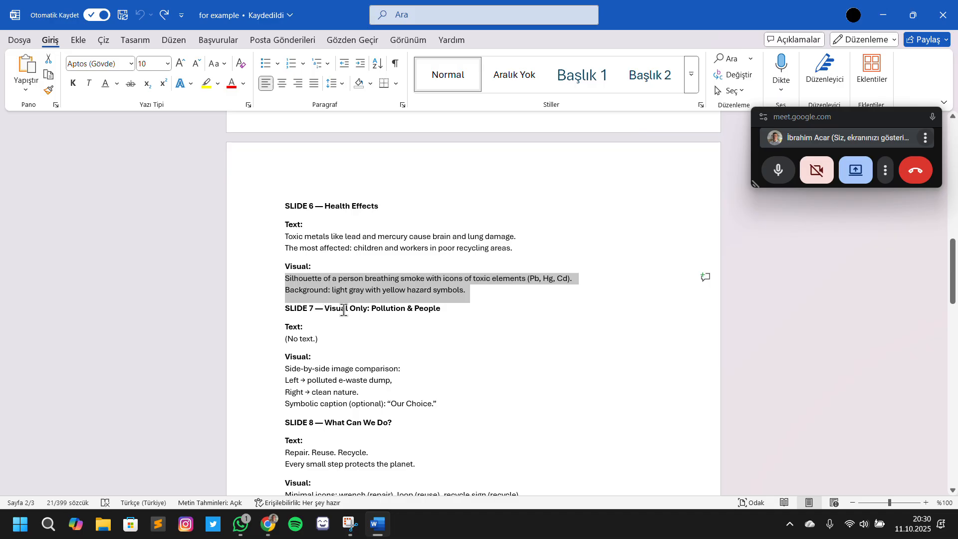
scroll(354, 315, "down", 1)
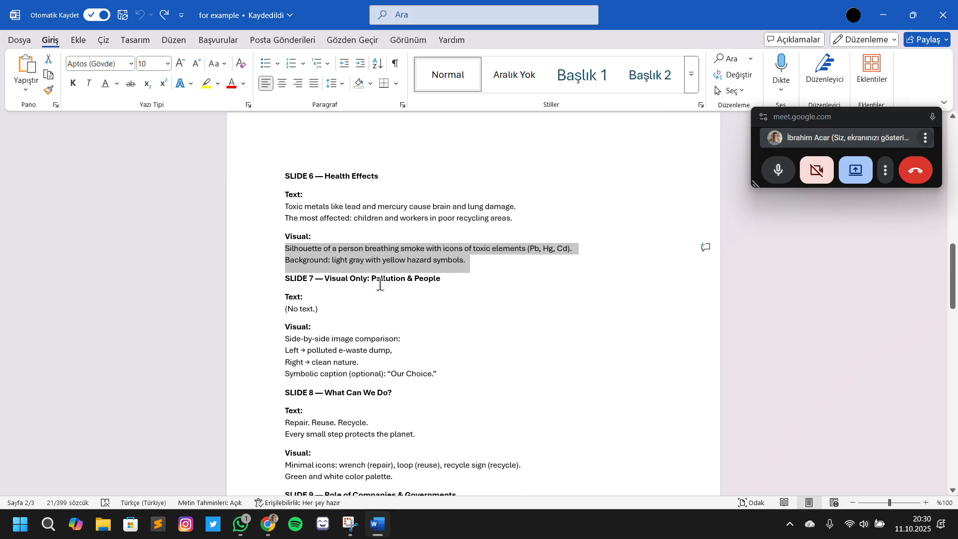
left_click_drag(371, 280, 436, 287)
left_click(348, 338)
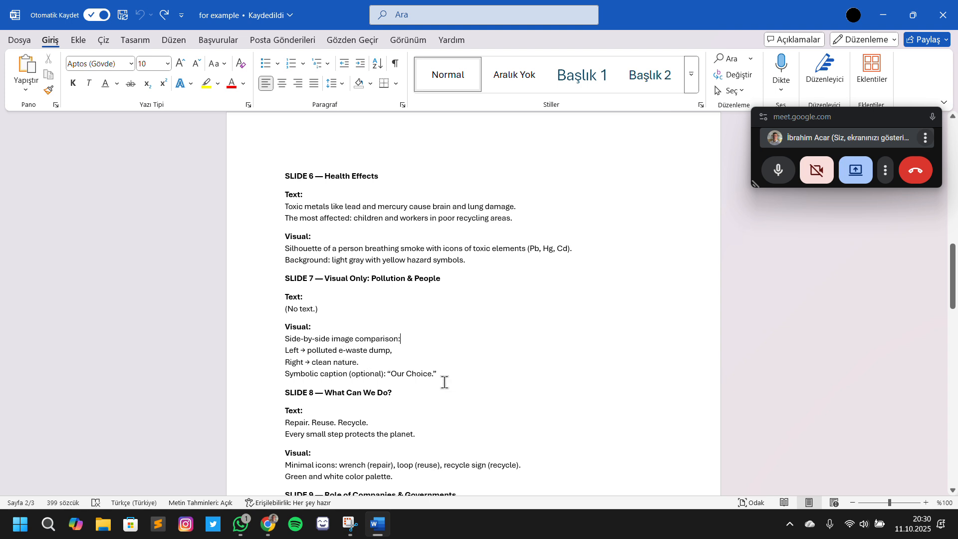
double_click(416, 373)
left_click(396, 359)
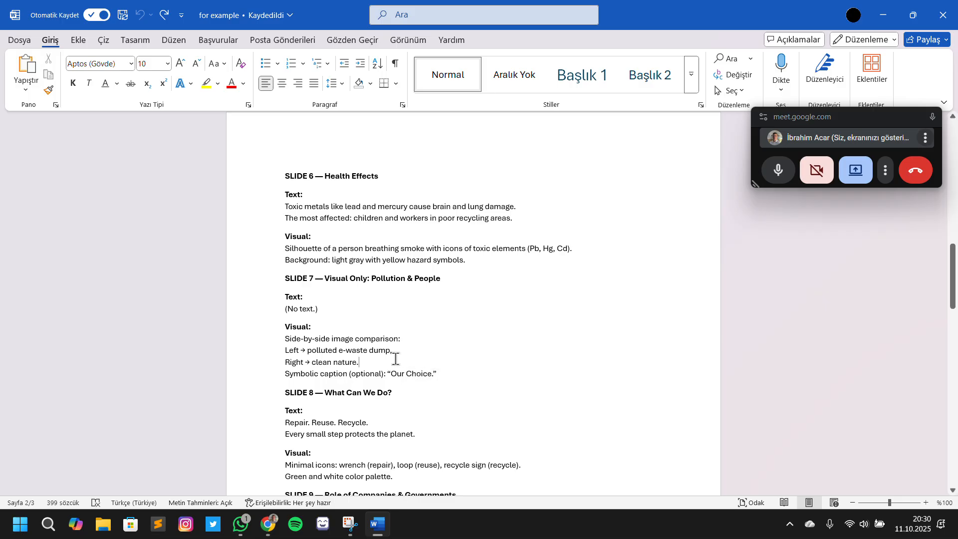
double_click(417, 375)
key("alt+Tab")
key("alt+Tab")
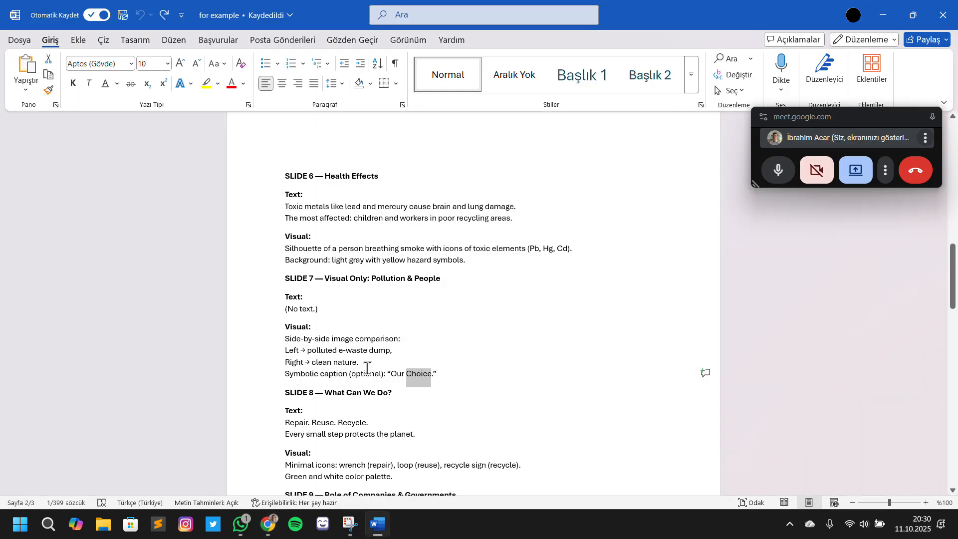
Copy "polluted e-waste dump" from slide 7's visual notes in Word and return to Canva
left_click(402, 373)
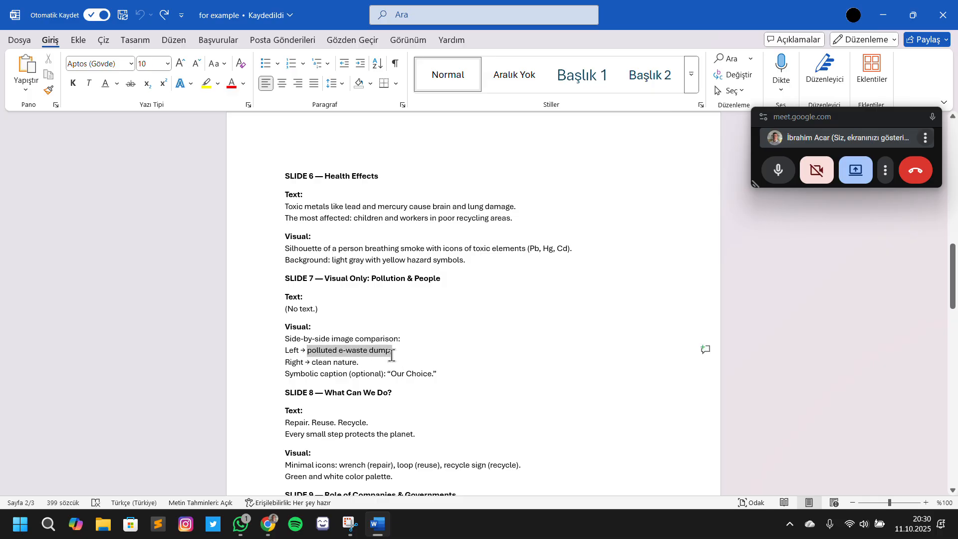
left_click_drag(391, 354, 392, 357)
key("alt+Tab")
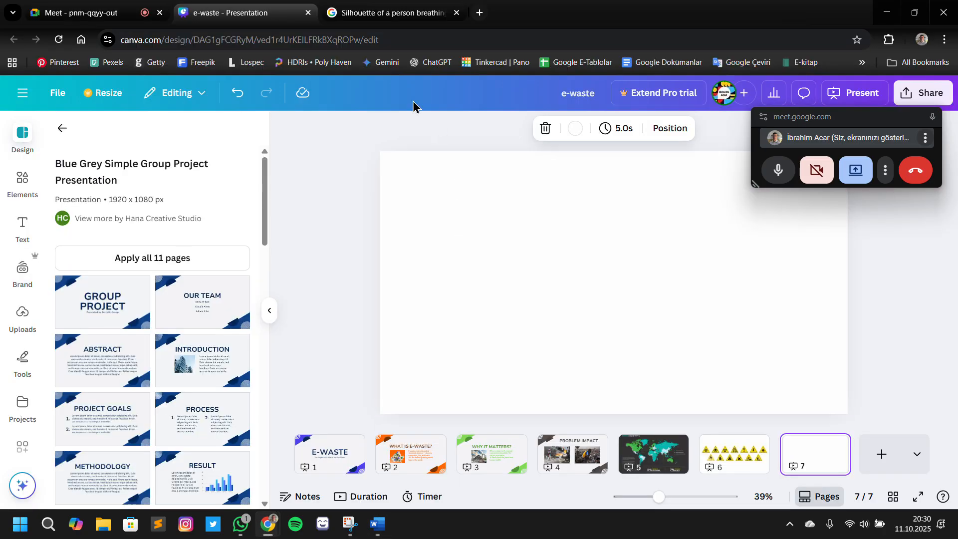
Switch to Google Images, search for "polluted e-waste dump" and look through the image results
left_click(349, 12)
left_click(342, 101)
key("ctrl+a")
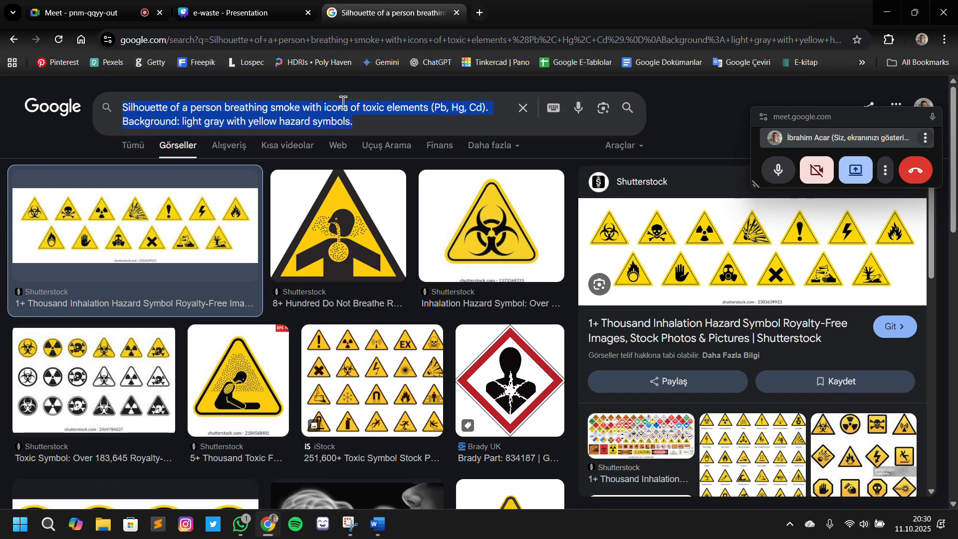
type("polluted e-waste dump,")
key("Return")
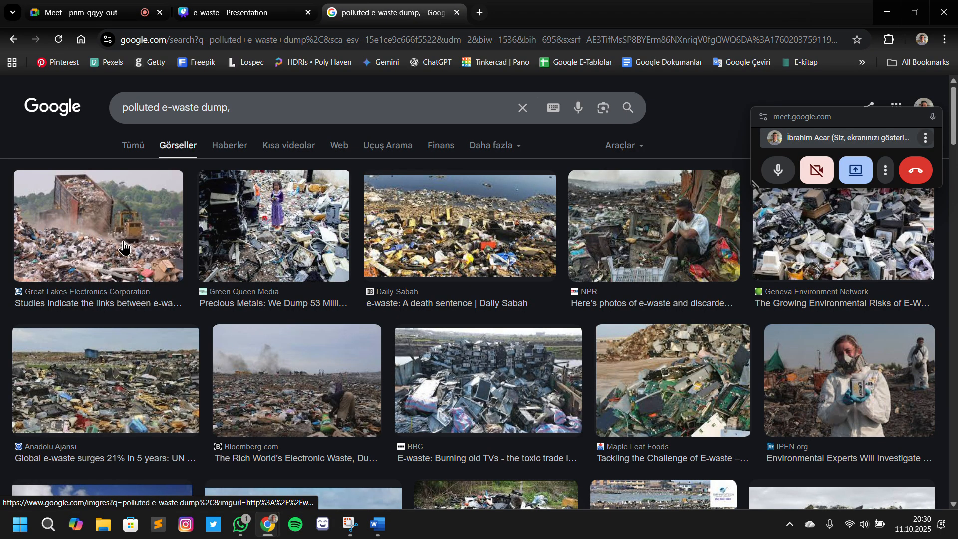
scroll(176, 220, "down", 2)
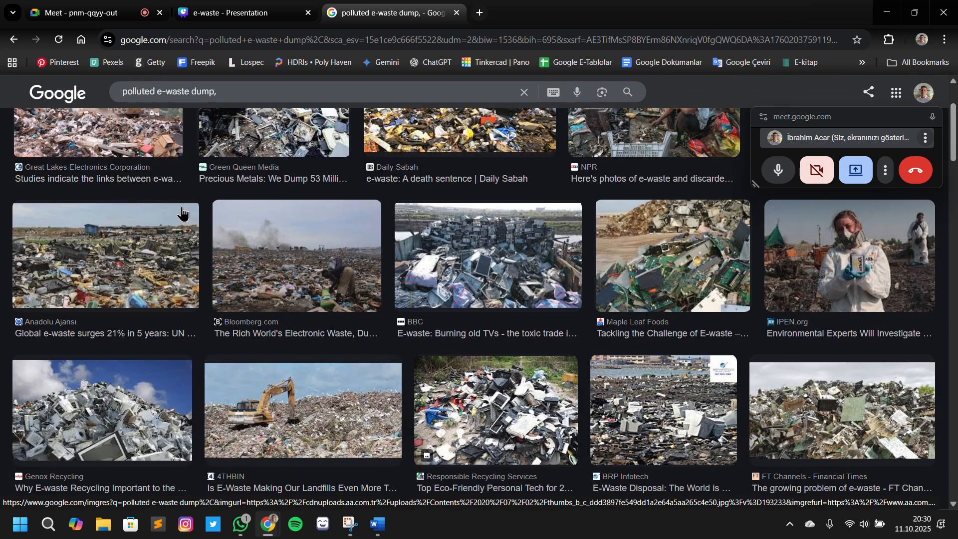
scroll(212, 221, "up", 2)
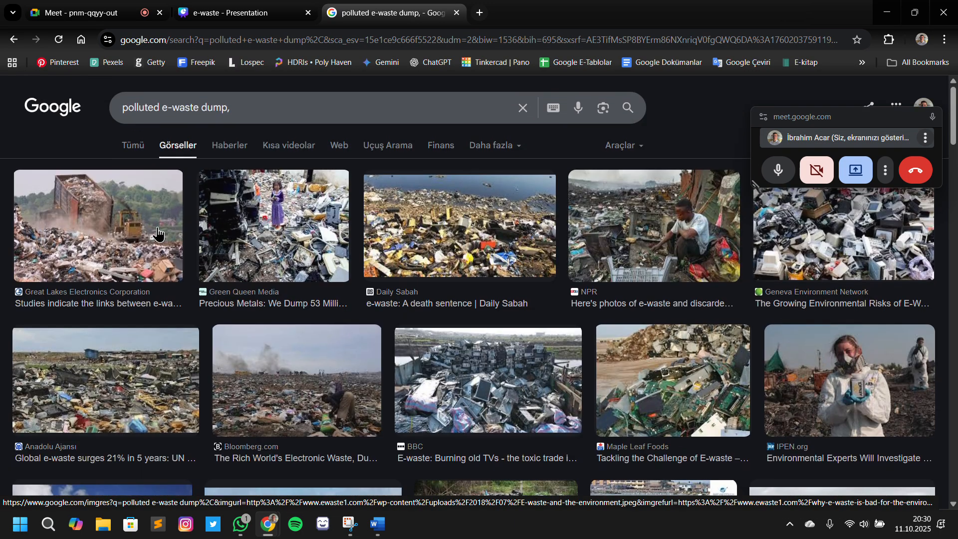
Add the Great Lakes Electronics photo of a container tipping waste beside a yellow bulldozer to slide 7 in Canva
left_click(130, 254)
left_click_drag(738, 285, 716, 316)
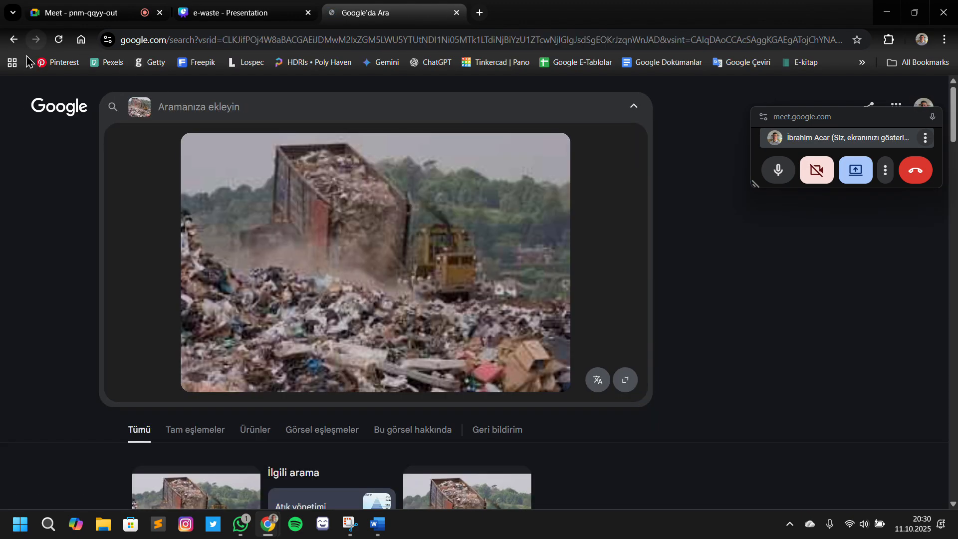
left_click(13, 39)
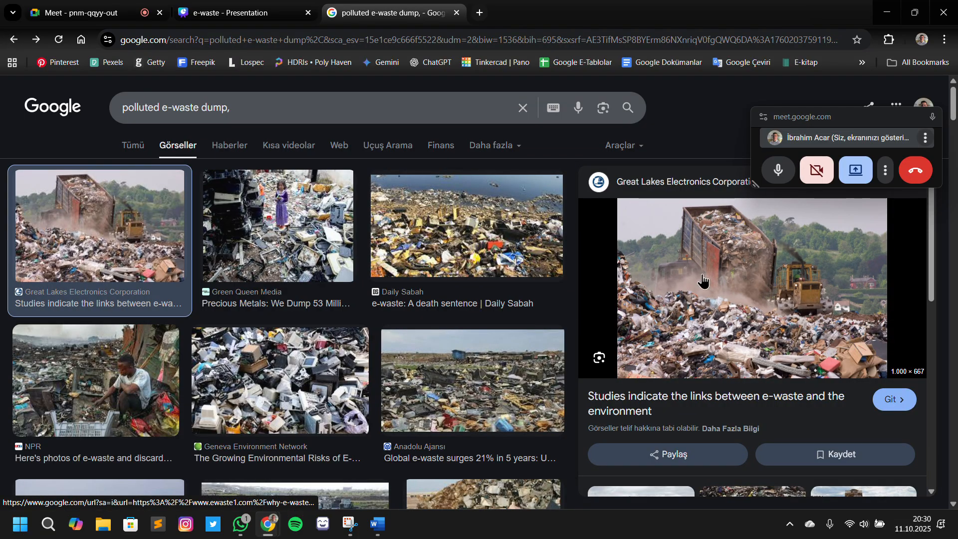
mouse_move(702, 280)
left_mouse_down()
mouse_move(391, 32)
mouse_move(956, 126)
mouse_move(442, 26)
mouse_move(235, 12)
mouse_move(428, 240)
mouse_move(447, 225)
mouse_move(413, 195)
left_mouse_up()
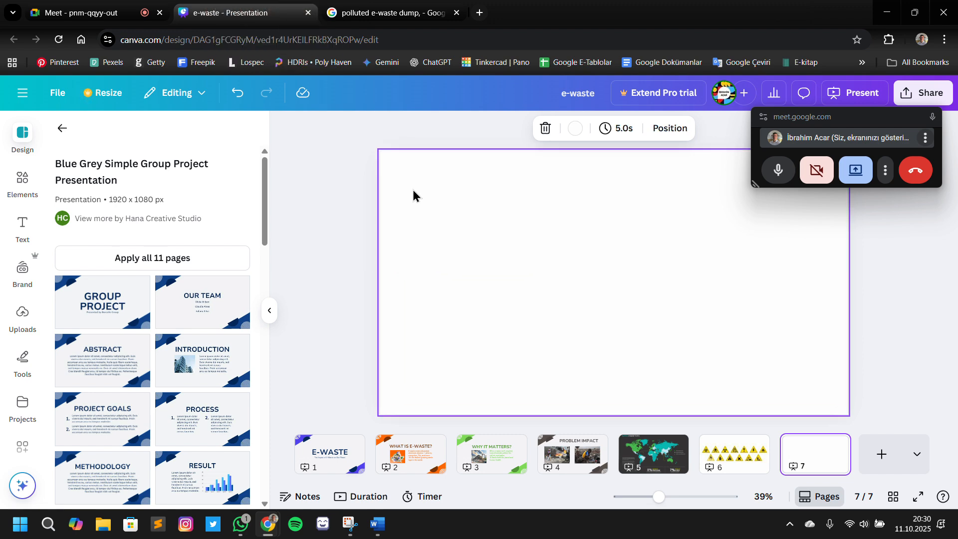
Add the Daily Sabah photo of the waterside e-waste dump from the image results to slide 7
left_click(375, 16)
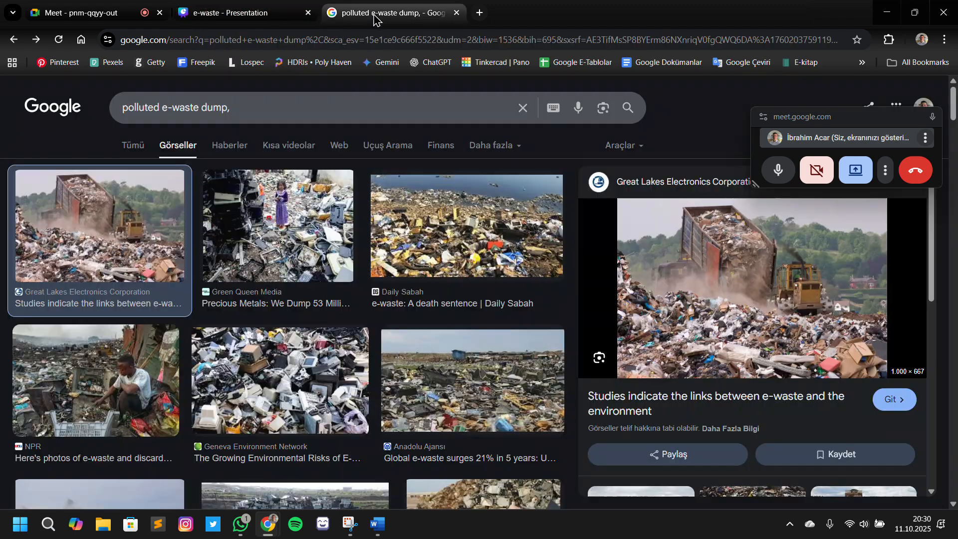
left_click(456, 270)
left_click_drag(456, 270, 402, 174)
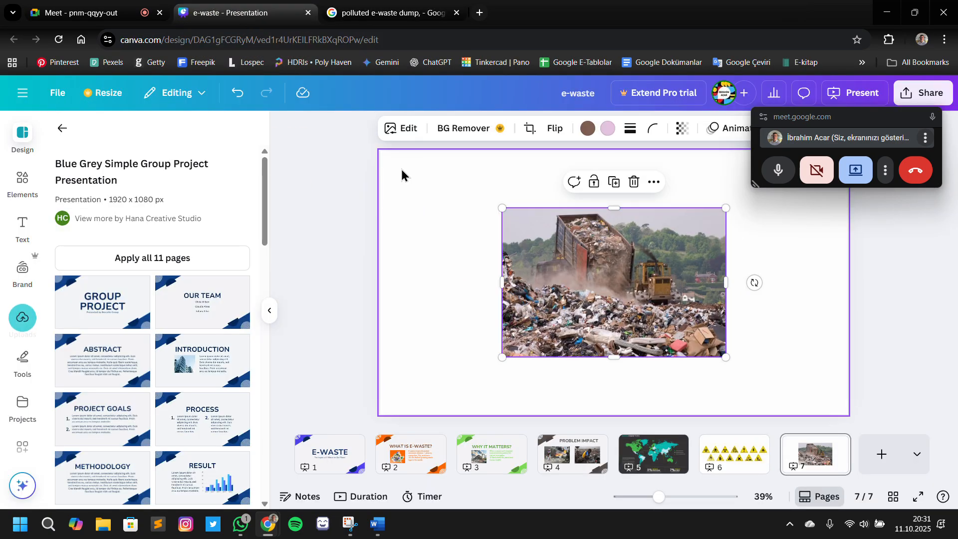
Add the Geneva Environment Network photo of piled-up electronics to slide 7 and spread the three photos apart
left_click(357, 13)
left_click(263, 244)
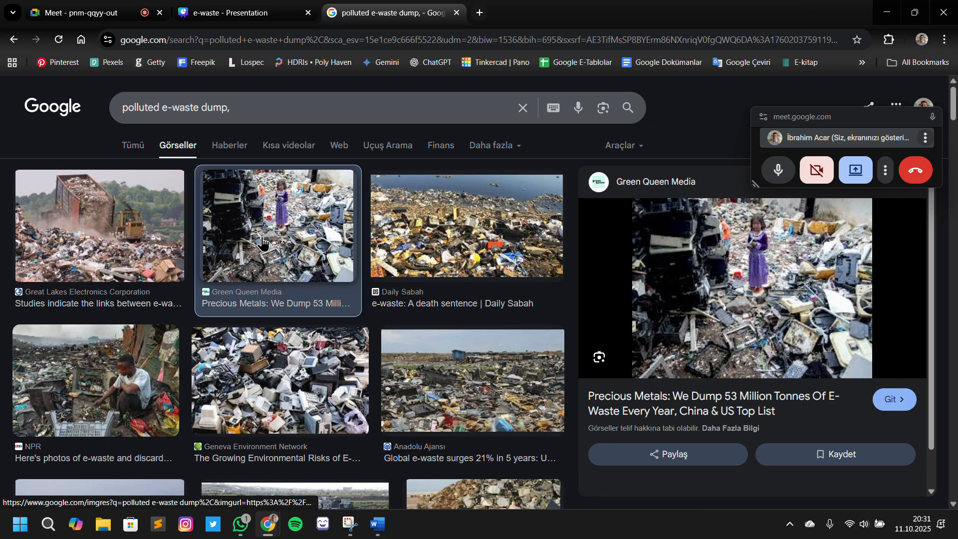
left_click(232, 370)
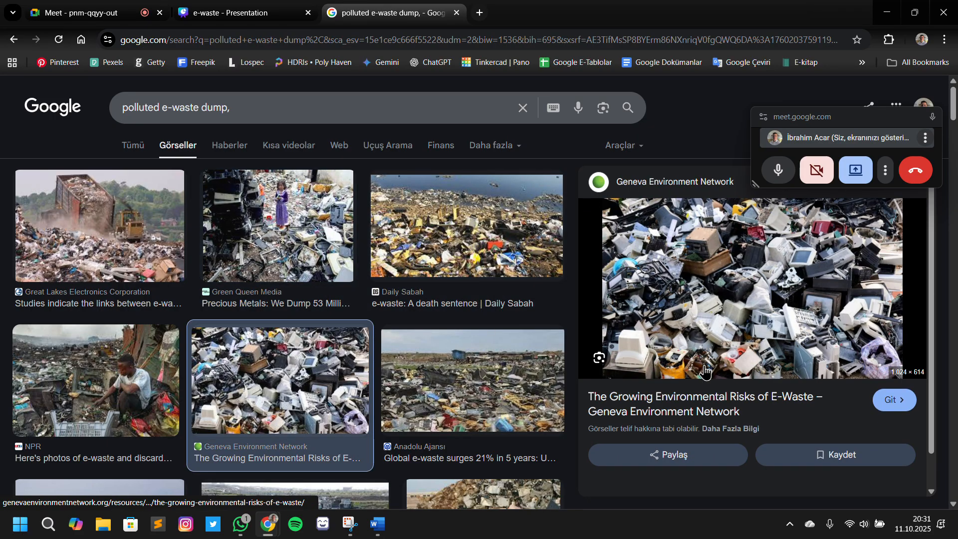
left_click_drag(232, 370, 691, 318)
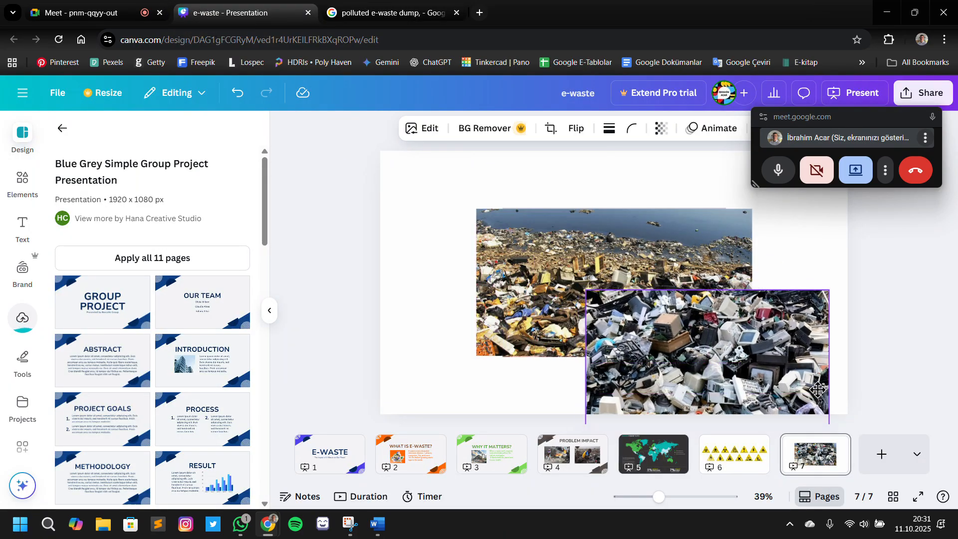
left_click_drag(583, 276, 457, 344)
left_click_drag(614, 242, 523, 182)
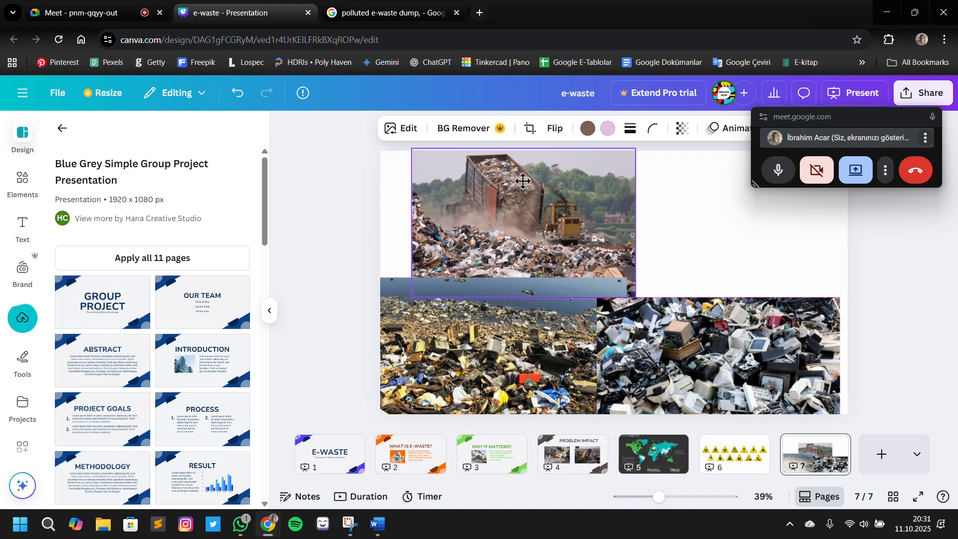
Search Canva's elements for "dump" and add the landfill photo with plastic bags to slide 7
left_click(22, 180)
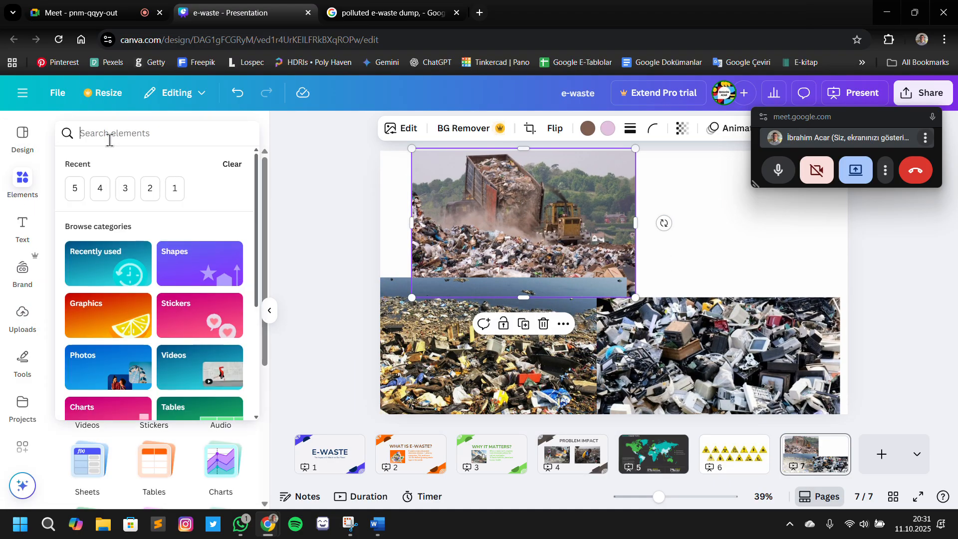
left_click(110, 140)
type("dump")
key("Return")
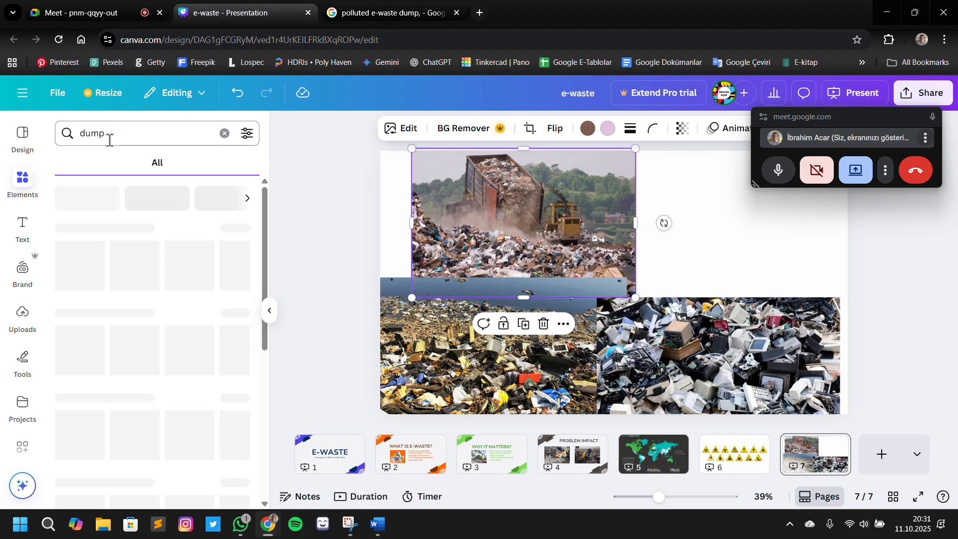
scroll(213, 238, "down", 2)
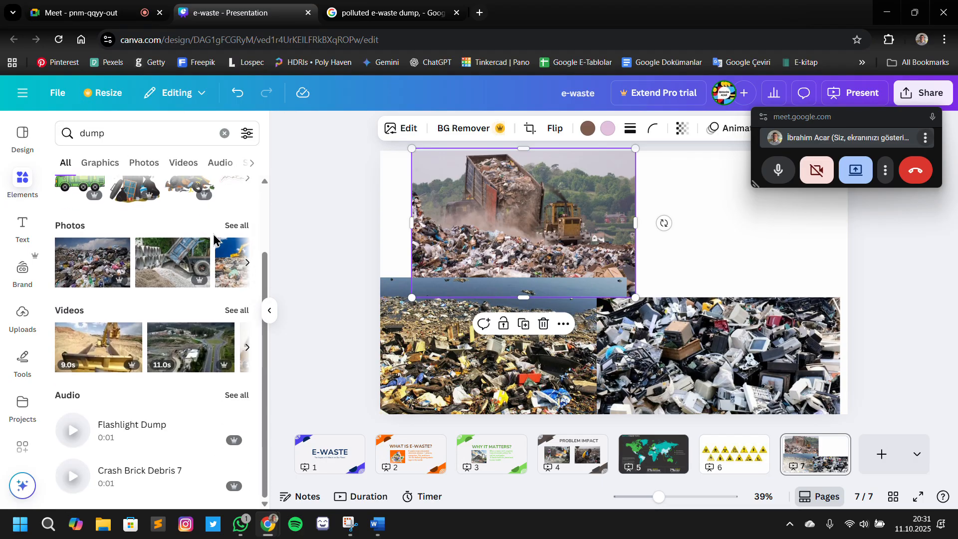
left_click(81, 259)
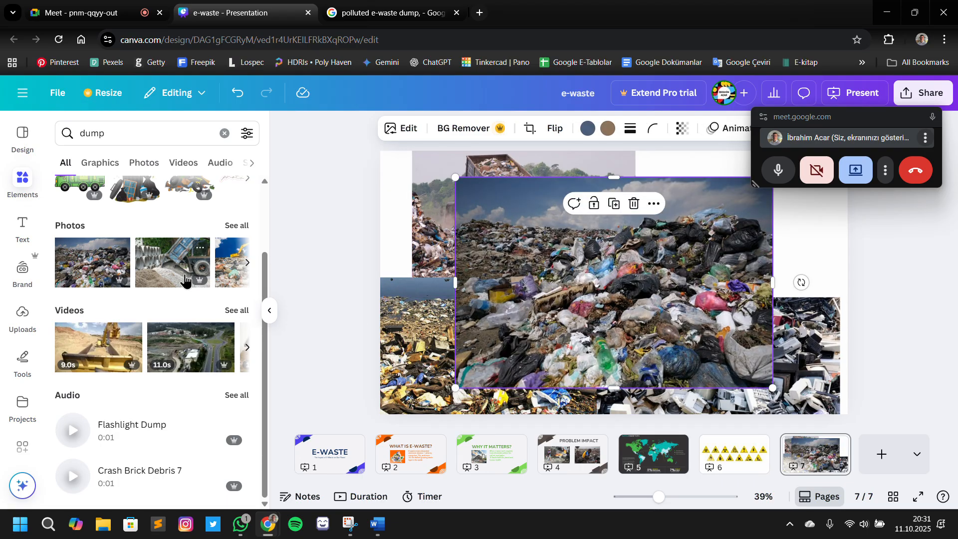
Shrink the container-and-bulldozer photo near the slide's upper-left corner and delete the large landfill photo with plastic bags
left_click_drag(645, 340, 720, 341)
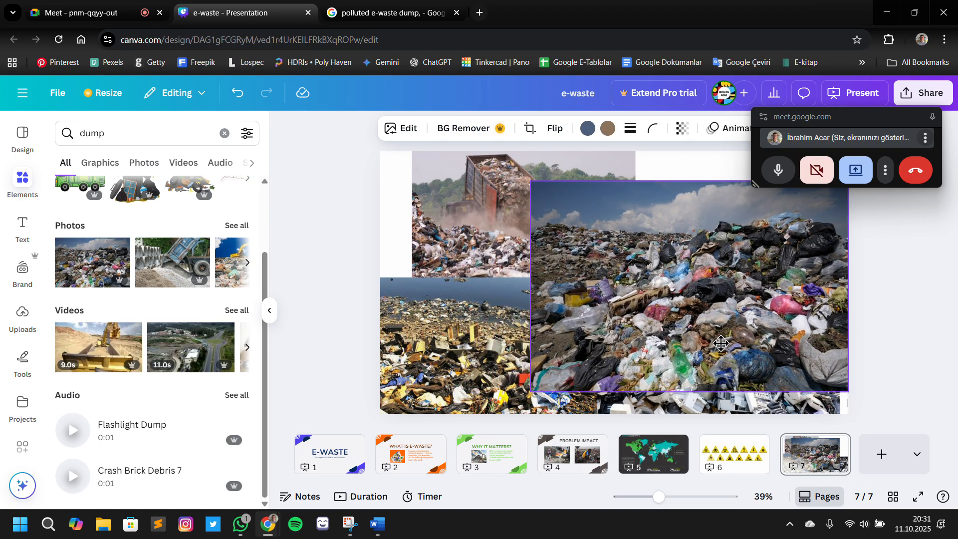
left_click_drag(481, 256, 468, 262)
left_click_drag(622, 304, 519, 234)
left_click_drag(816, 335, 697, 315)
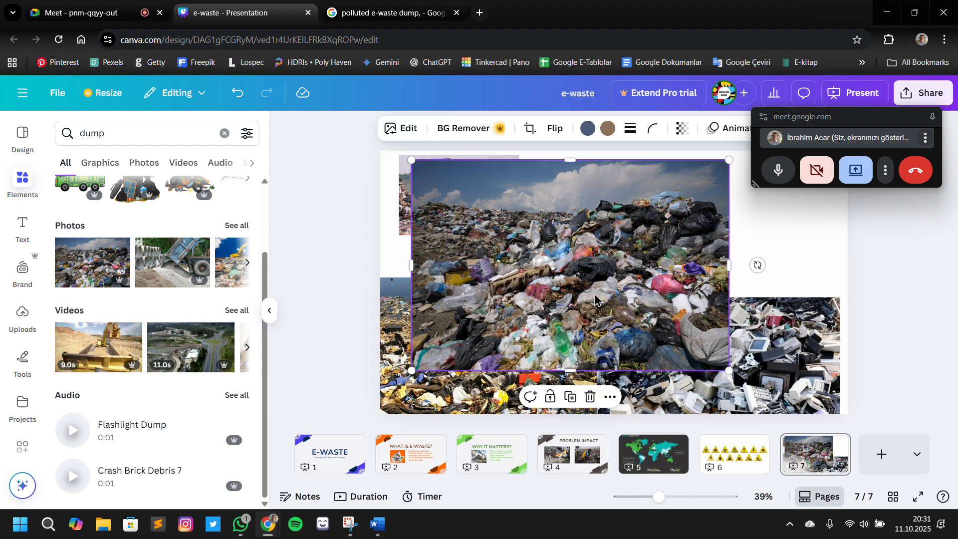
left_click(590, 396)
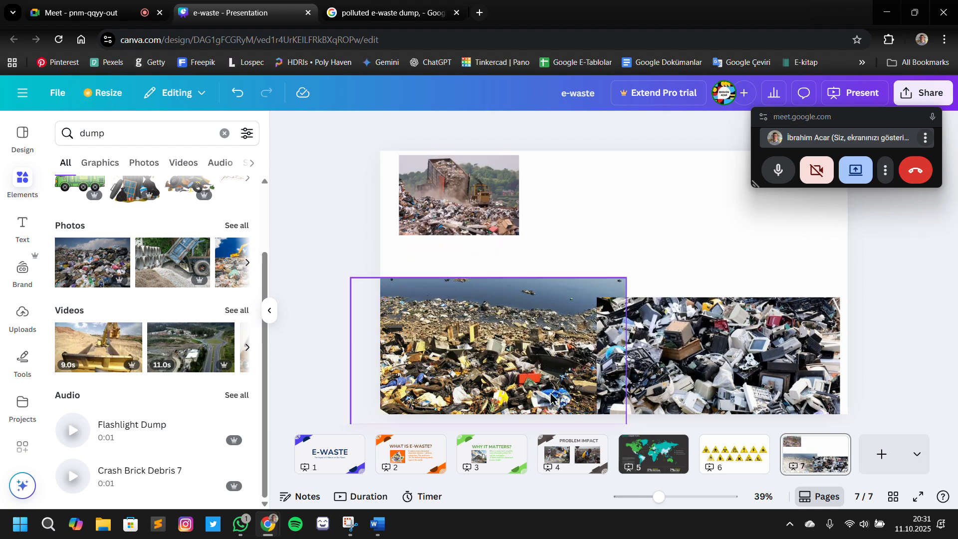
Move the waterside dump and piled-electronics photos inward and scale both down to roughly the size of the container photo
left_click_drag(561, 348, 582, 310)
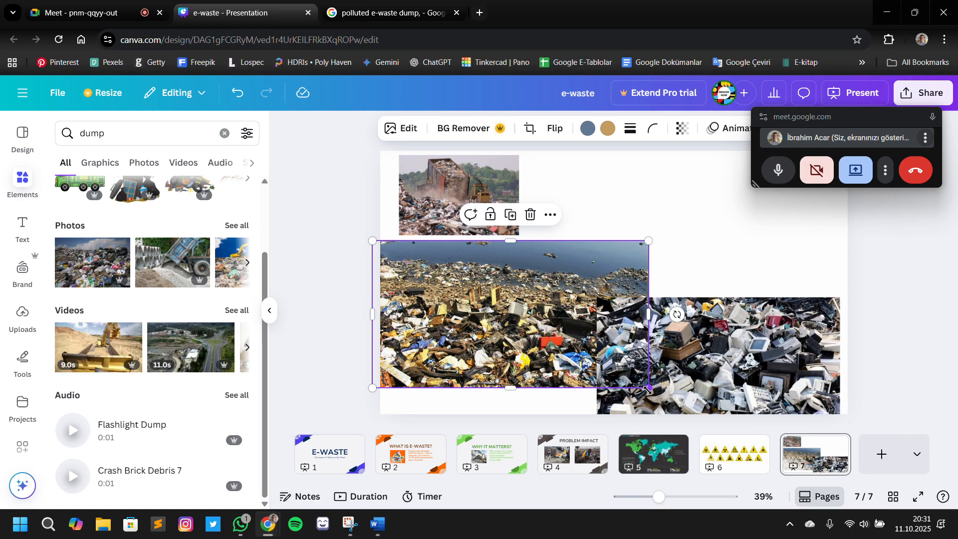
left_click_drag(648, 389, 502, 305)
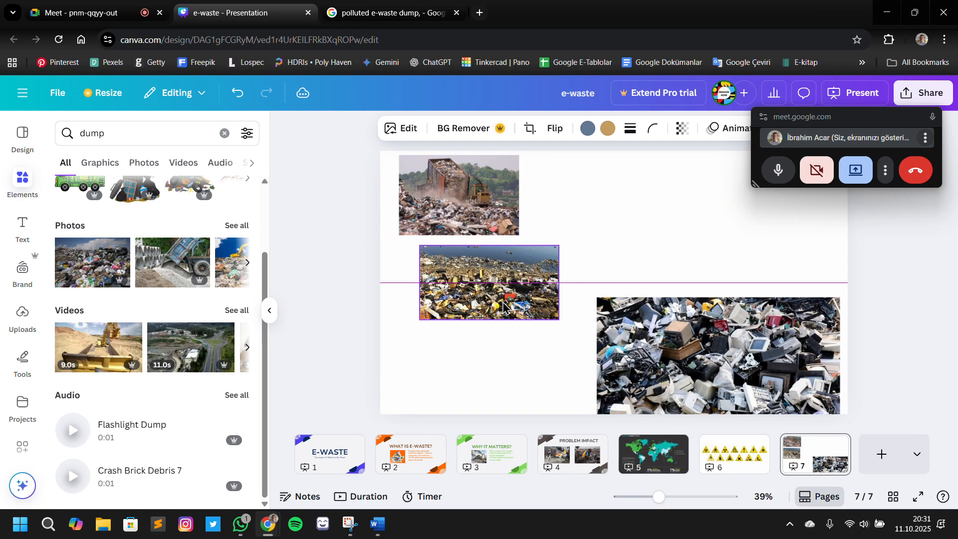
left_click_drag(649, 344, 581, 267)
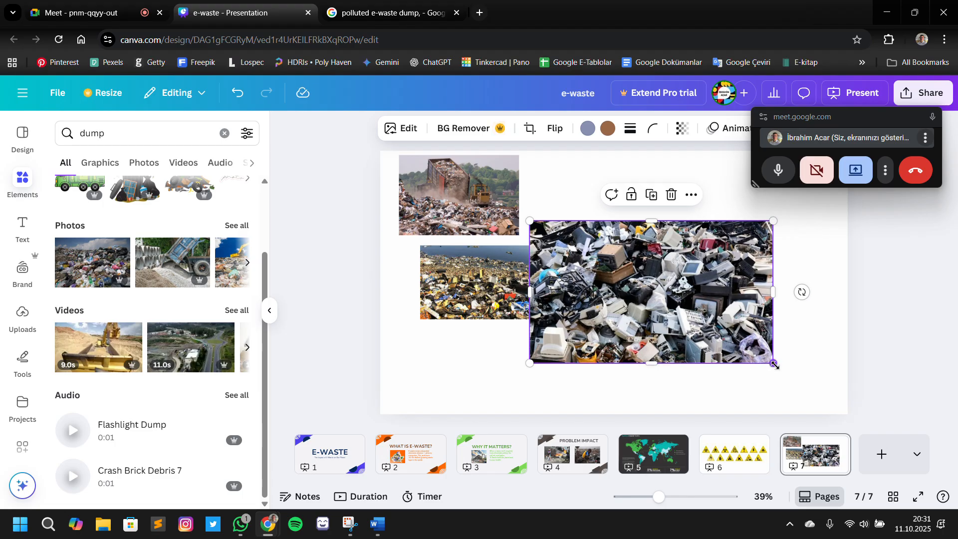
left_click_drag(773, 364, 655, 293)
Arrange the three small dump photos as a loose, non-overlapping cluster in the left part of slide 7
left_click(492, 285)
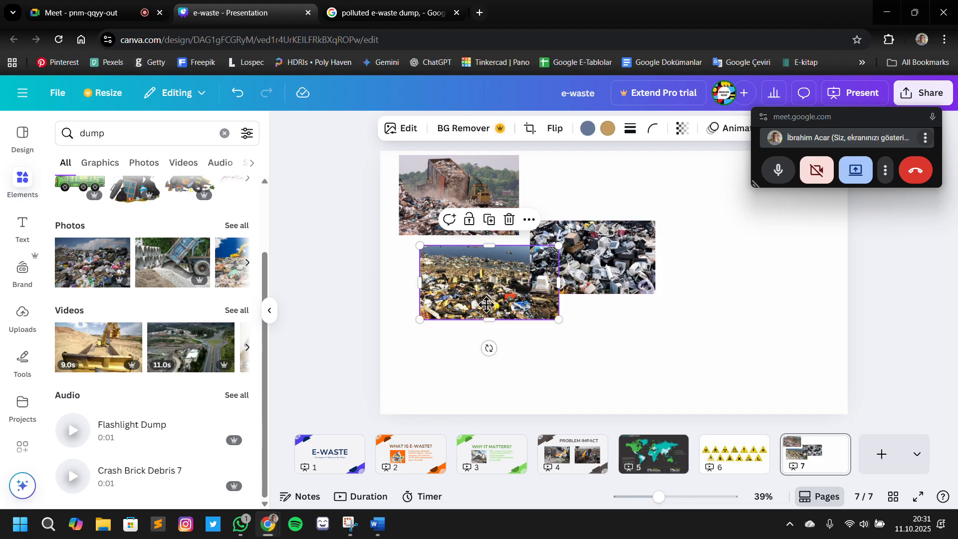
left_click_drag(492, 285, 485, 335)
left_click_drag(458, 204, 457, 233)
left_click_drag(568, 262, 578, 251)
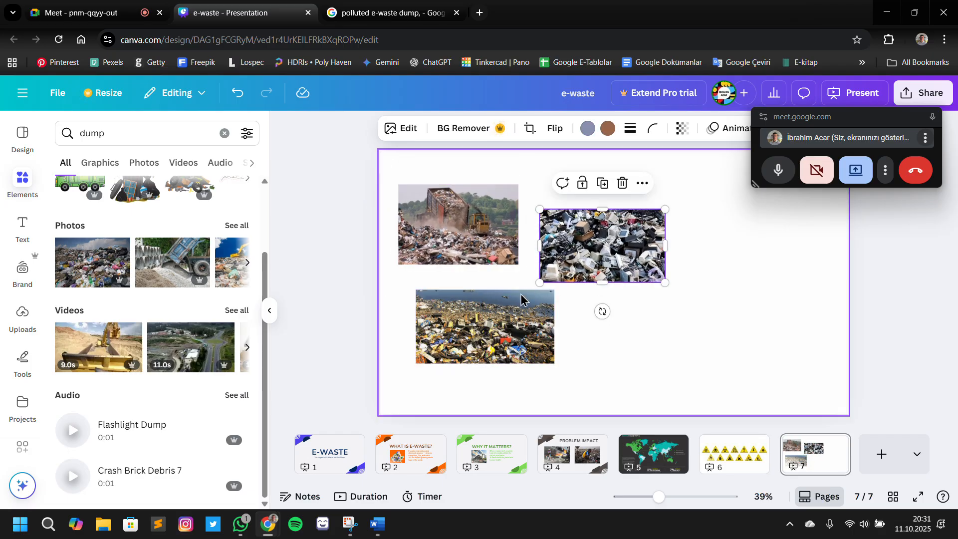
left_click_drag(514, 301, 505, 308)
left_click_drag(569, 276, 563, 280)
left_click_drag(513, 256, 510, 256)
left_click(714, 312)
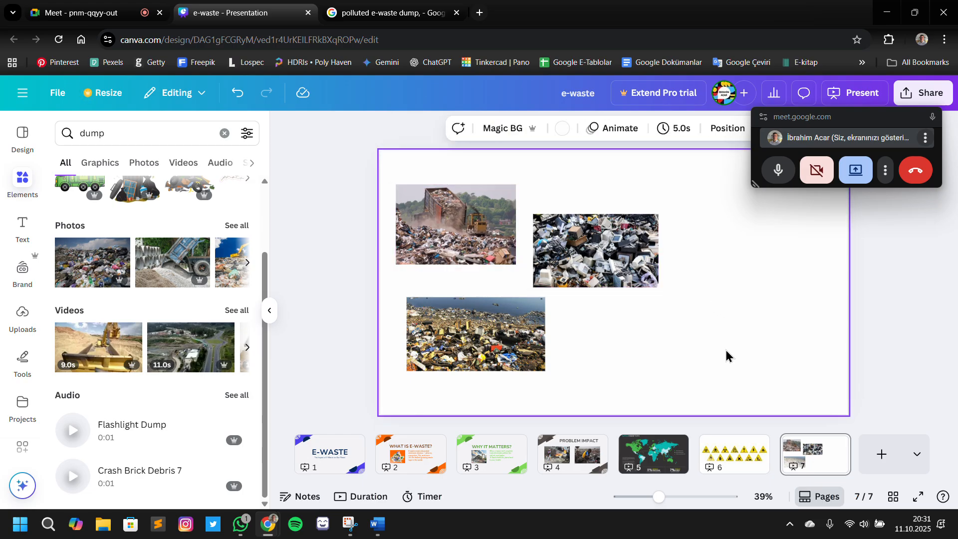
Check slide 7's visual notes in the Word outline for the right-hand image and return to Canva
key("alt+Tab")
key("alt+Tab")
left_click(376, 527)
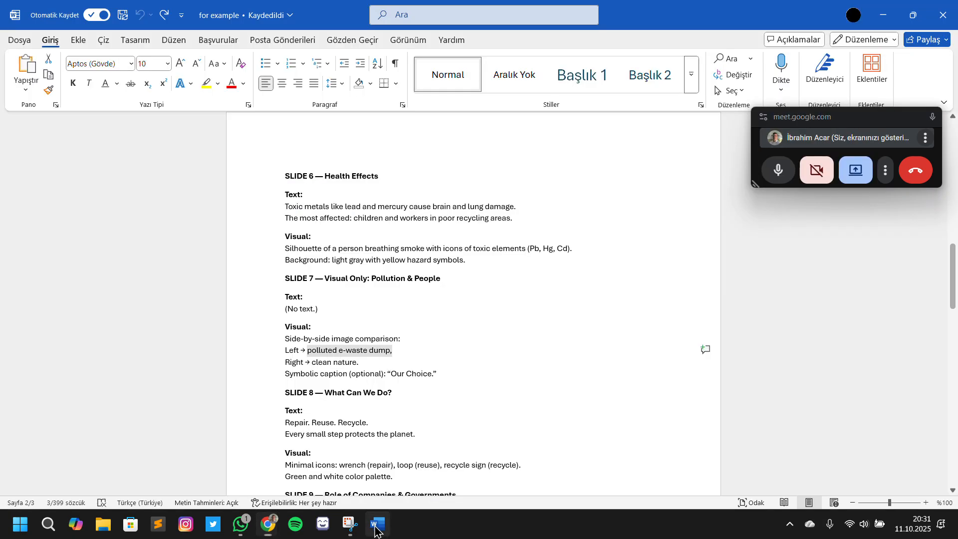
left_click(376, 528)
left_click(378, 524)
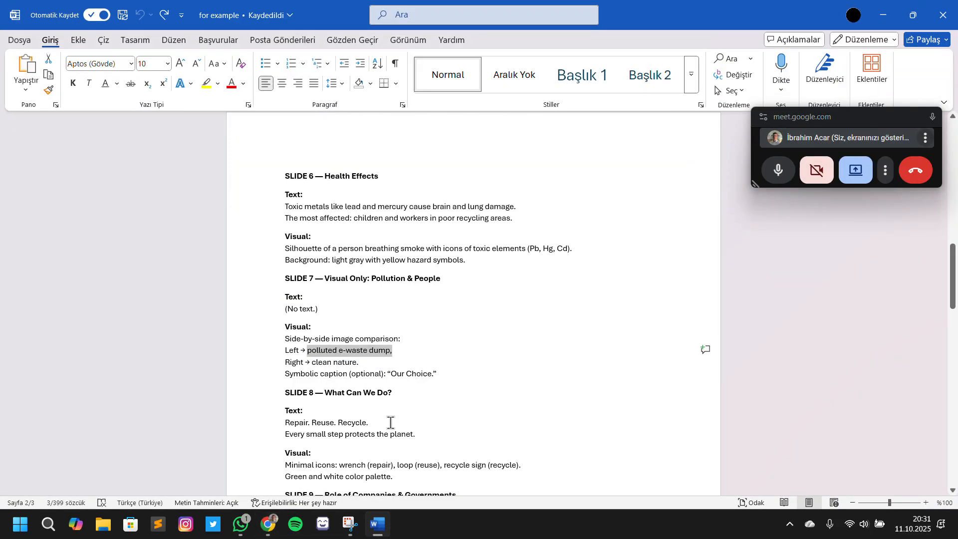
key("alt+Tab")
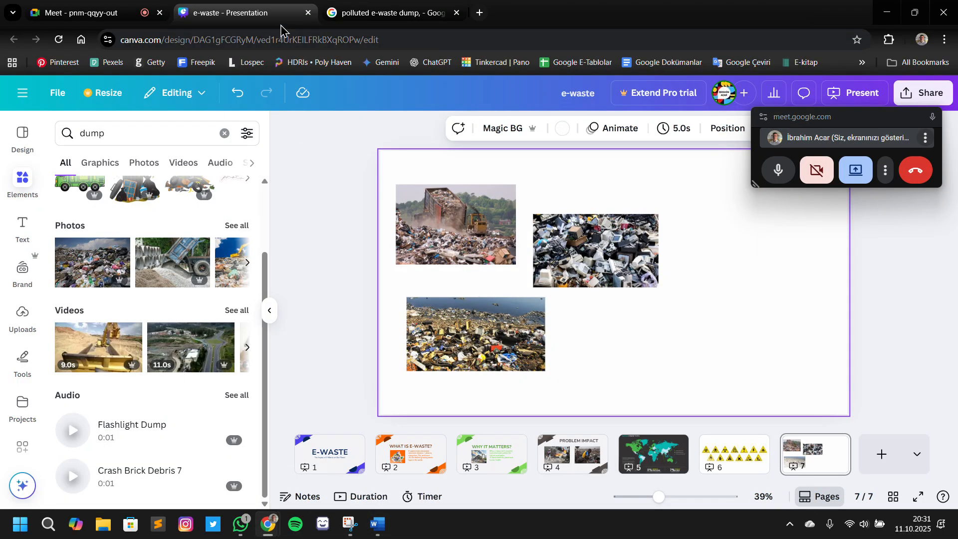
Switch to Google Images and search for "clean nature"
left_click(379, 12)
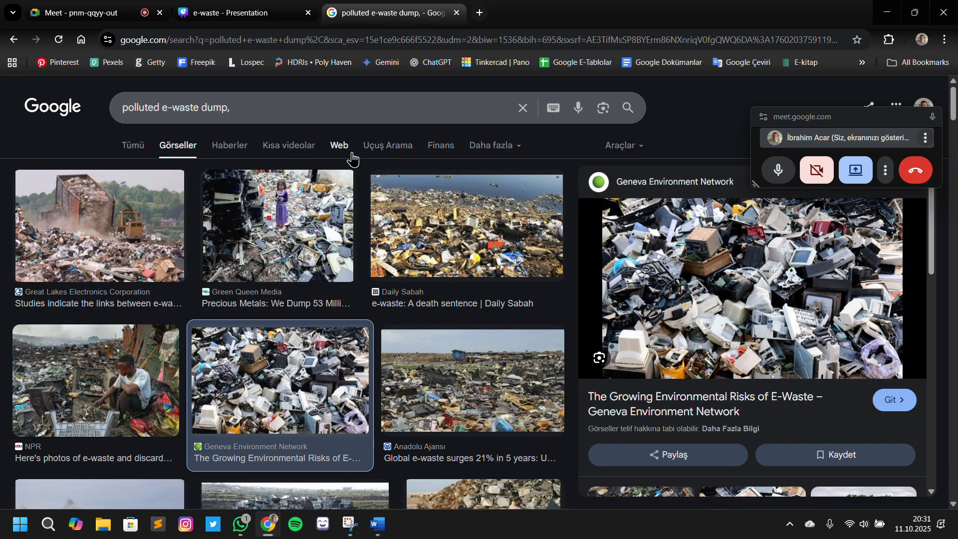
triple_click(318, 109)
type("clea")
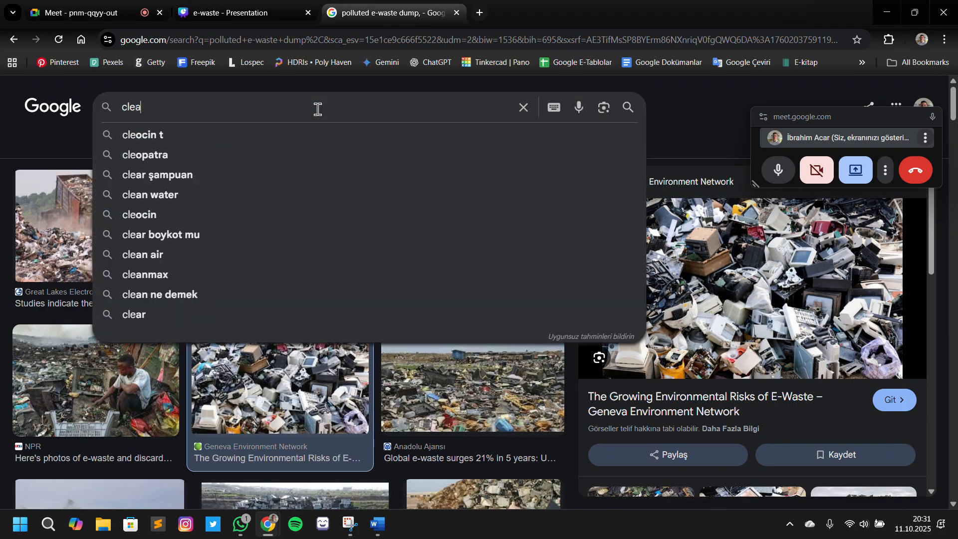
type("n naty")
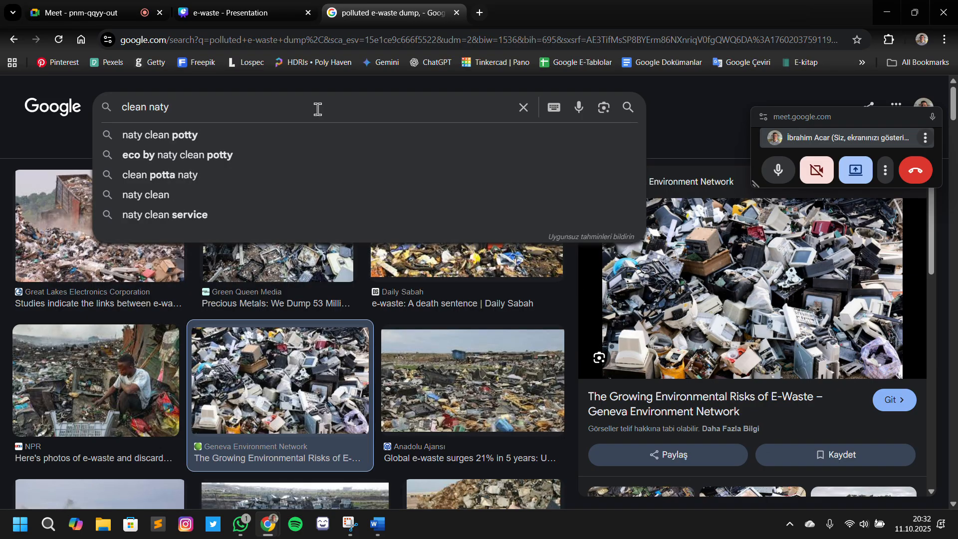
key("BackSpace")
type("ure")
key("Return")
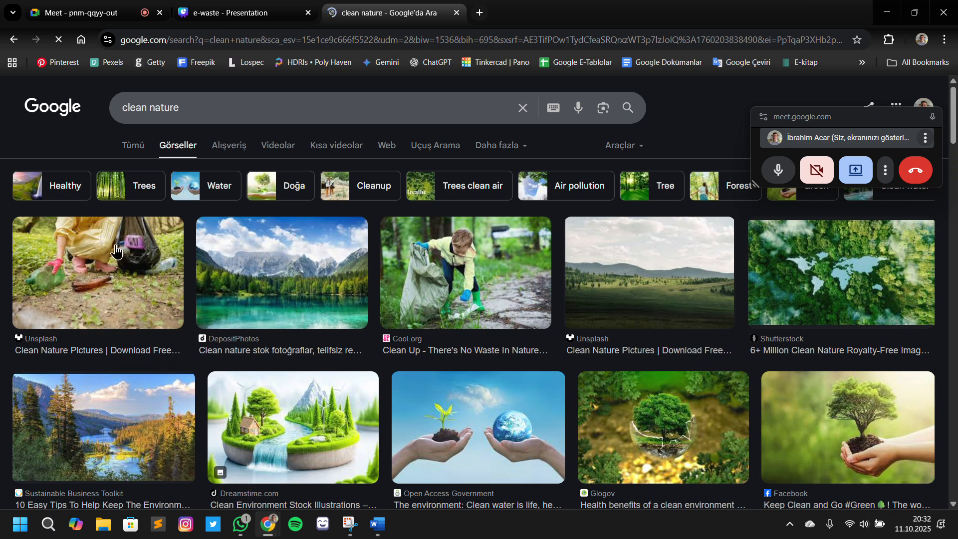
Preview the DepositPhotos mountain lake and the Cool.org child litter-picking photos in the clean nature results
left_click(315, 278)
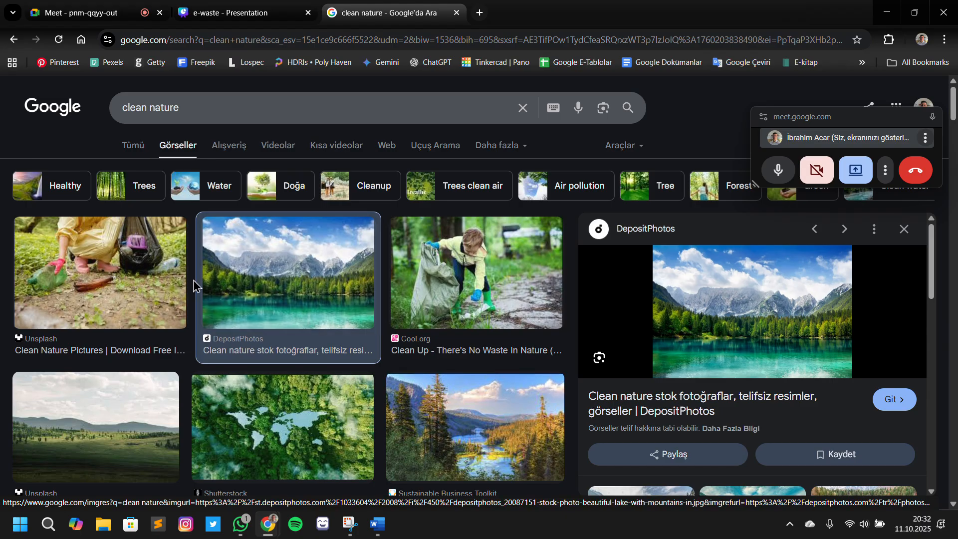
scroll(214, 285, "down", 3)
scroll(349, 295, "up", 3)
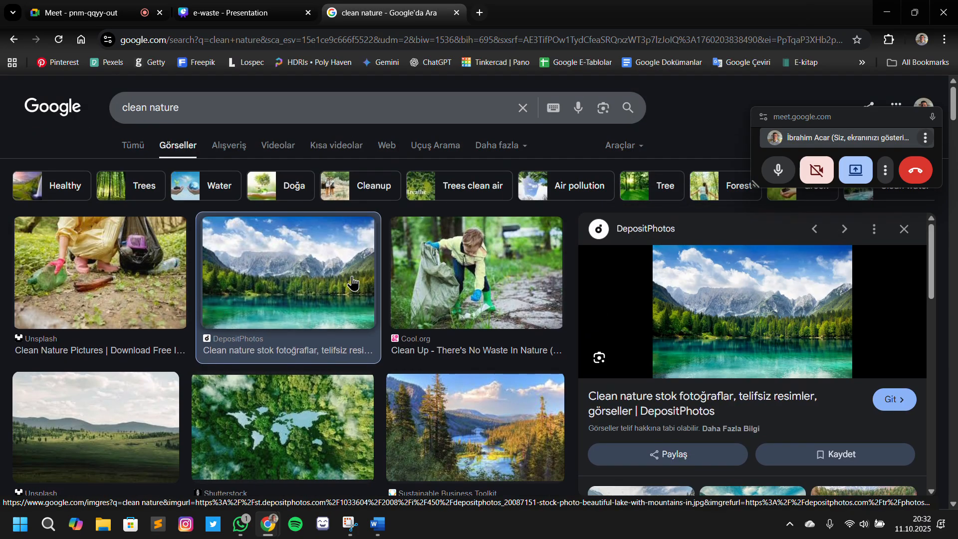
left_click(468, 300)
left_click_drag(738, 329, 746, 350)
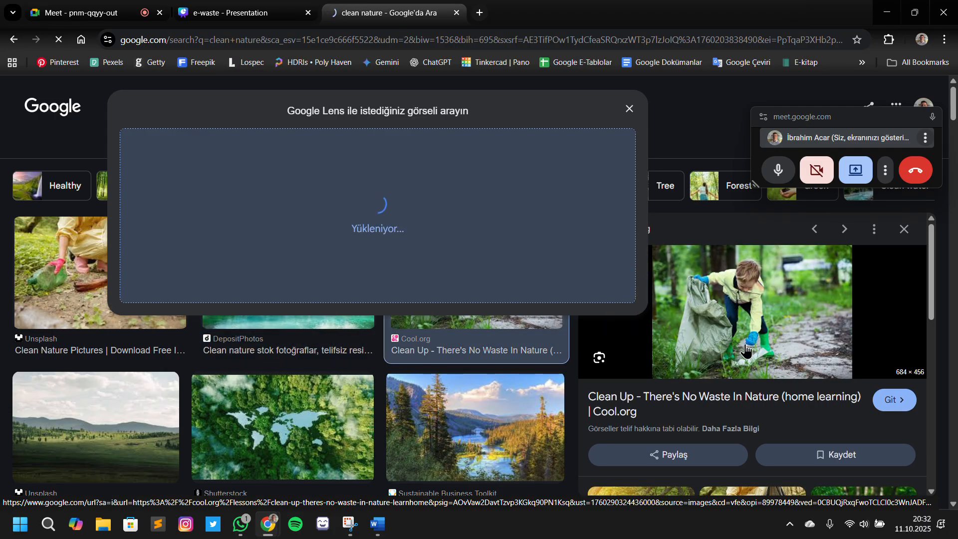
left_click(13, 39)
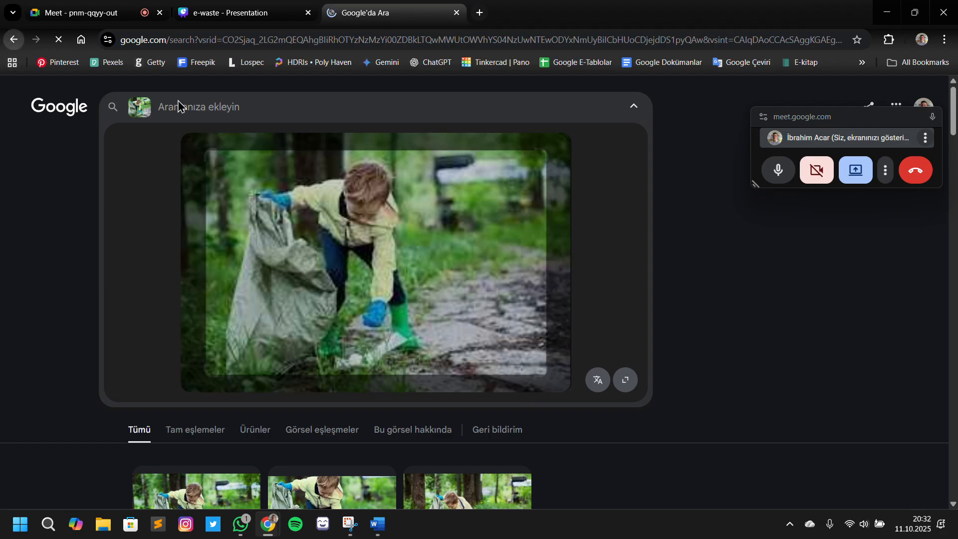
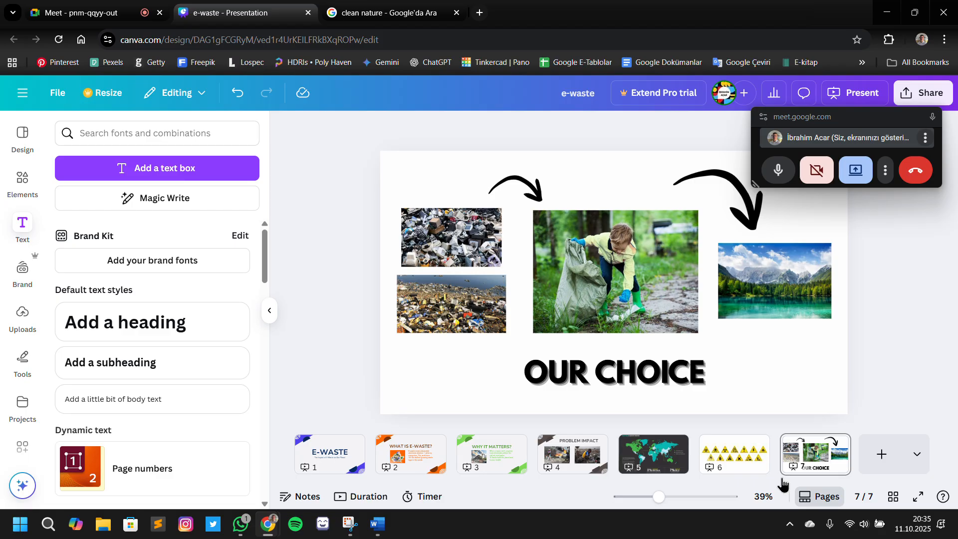
Add a blank eighth page after the OUR CHOICE slide and select it
left_click(881, 454)
left_click(333, 452)
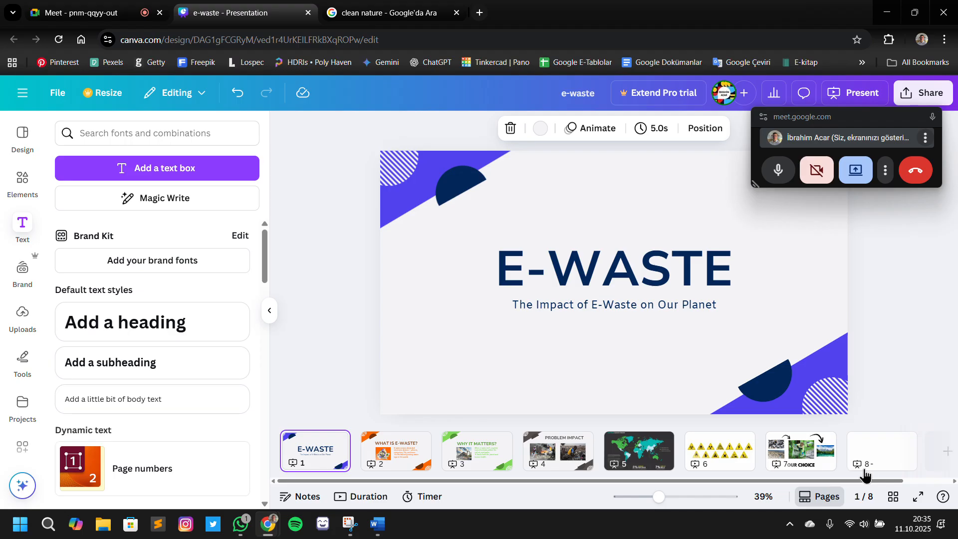
left_click(897, 457)
Switch to the Word outline and read the text and visual notes for slides 8 to 11
left_click(378, 524)
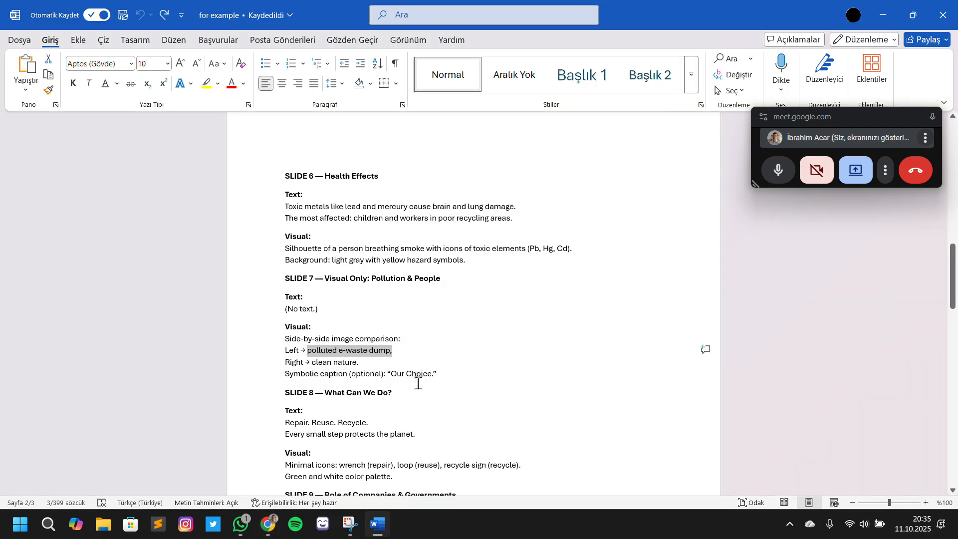
scroll(418, 382, "down", 5)
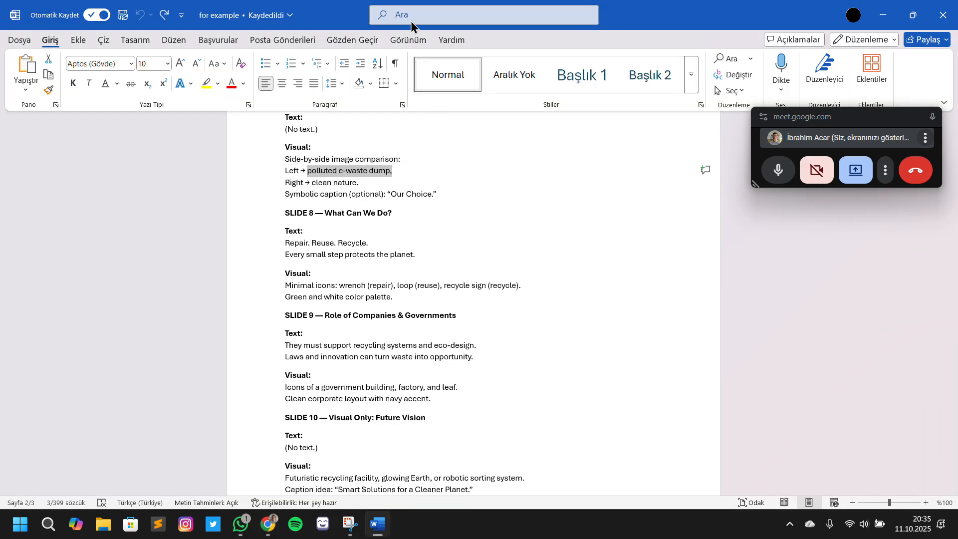
key("super+shift+s")
scroll(500, 267, "down", 3)
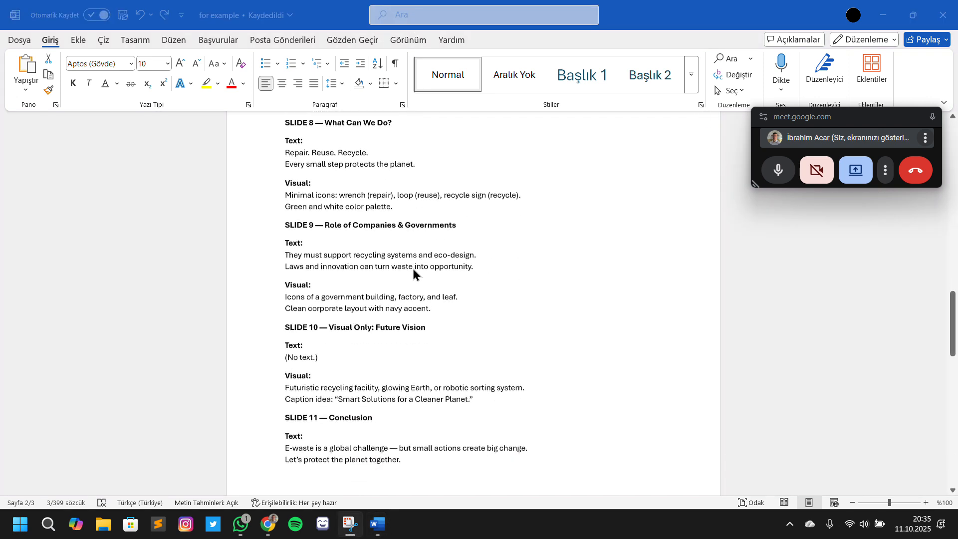
scroll(384, 212, "down", 3)
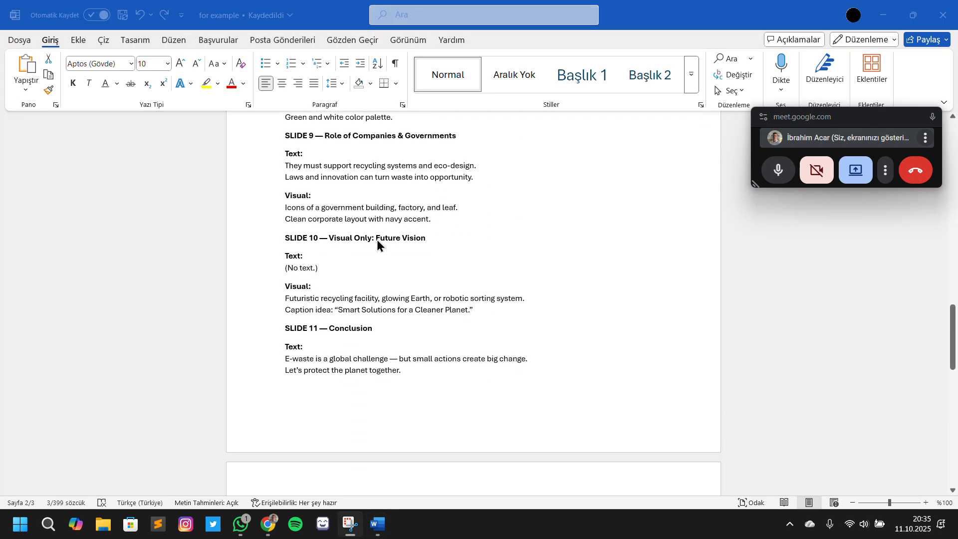
scroll(410, 189, "down", 2)
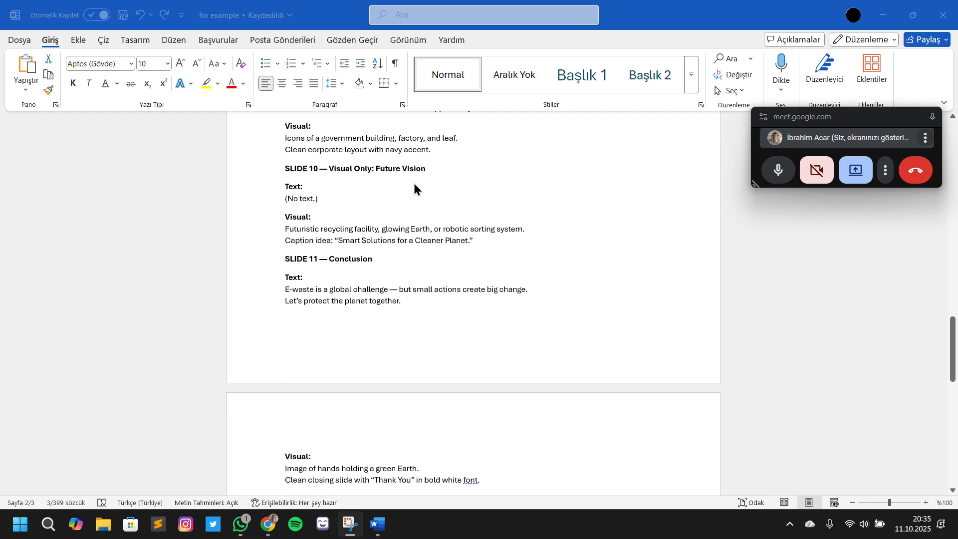
left_click(369, 211)
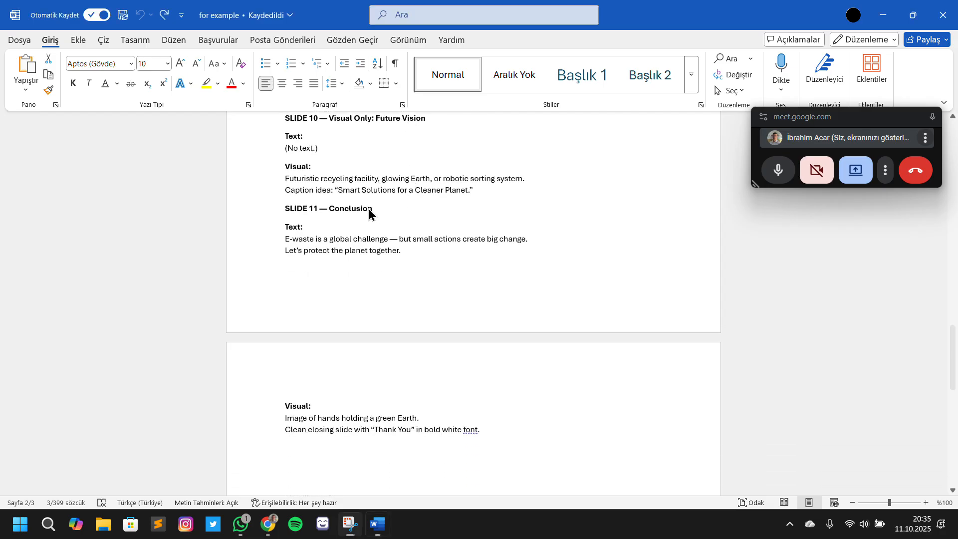
scroll(501, 268, "up", 3)
scroll(492, 262, "up", 1)
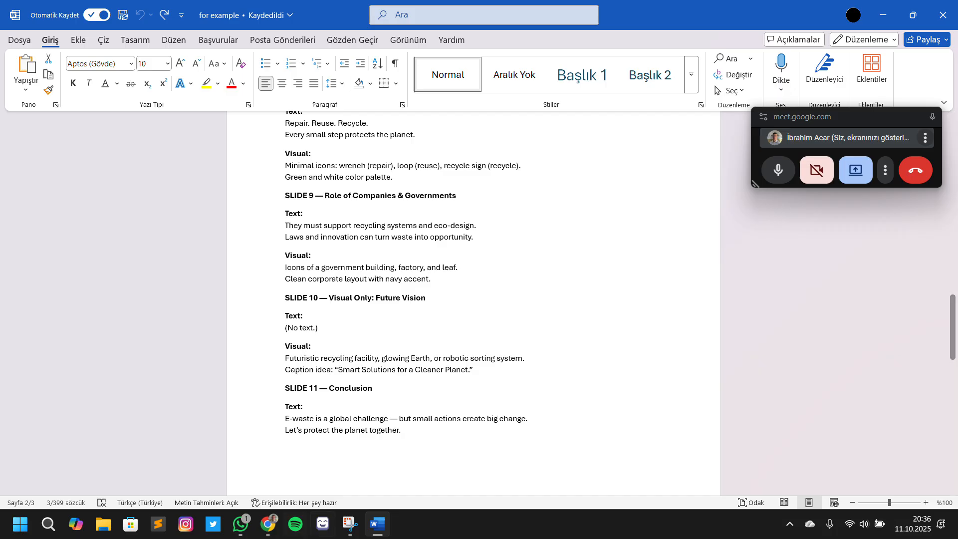
Copy slide 9's two visual note lines about government building, factory and leaf icons and the navy corporate layout
left_click(319, 225)
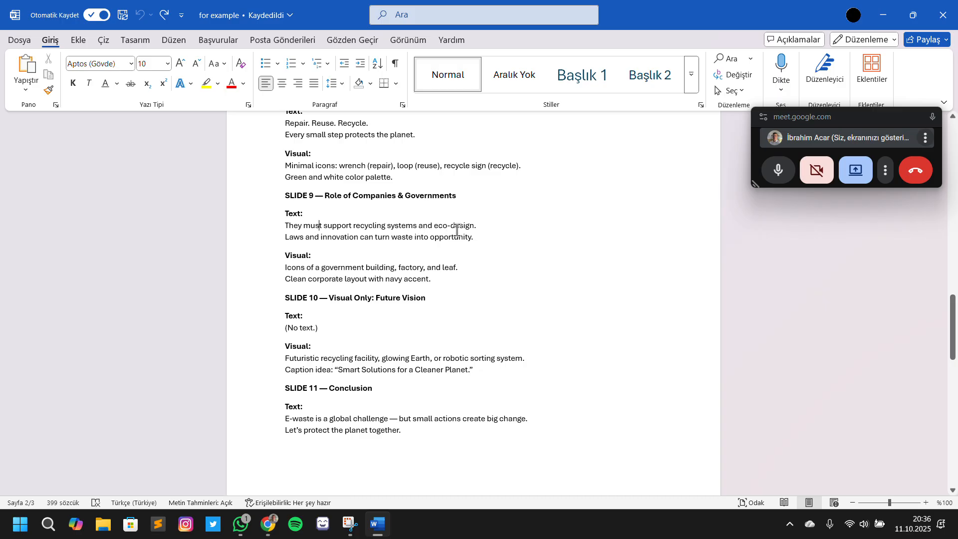
left_click_drag(327, 194, 351, 201)
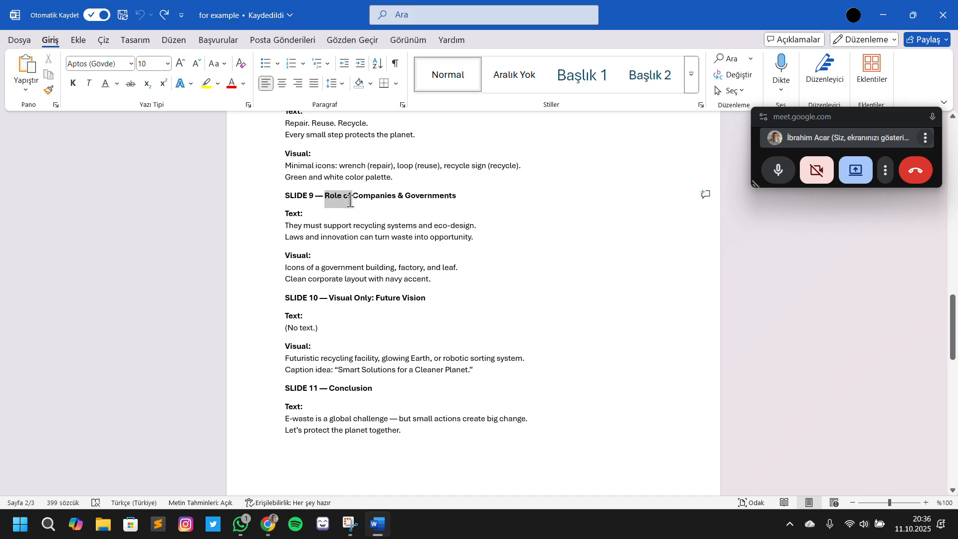
left_click(344, 205)
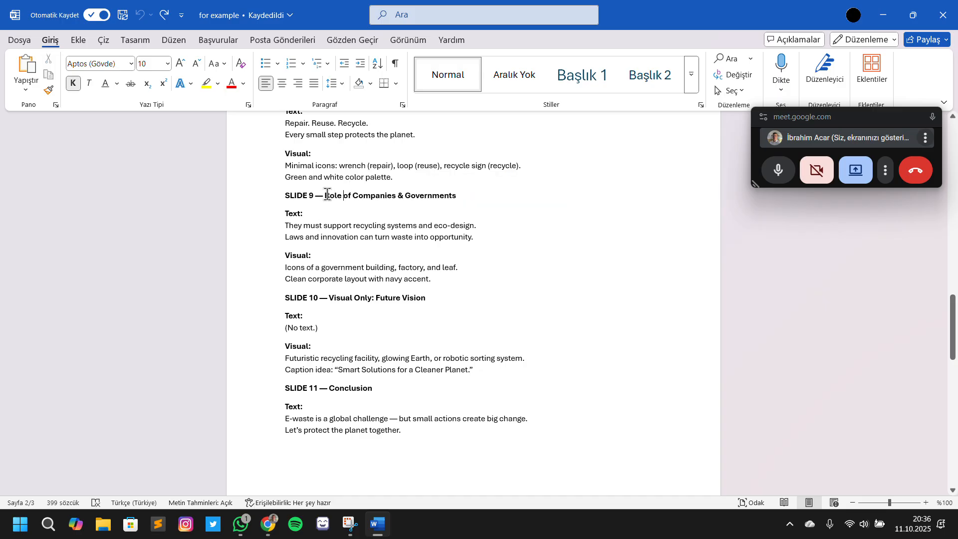
left_click(305, 268)
left_click_drag(299, 273, 438, 275)
key("ctrl+c")
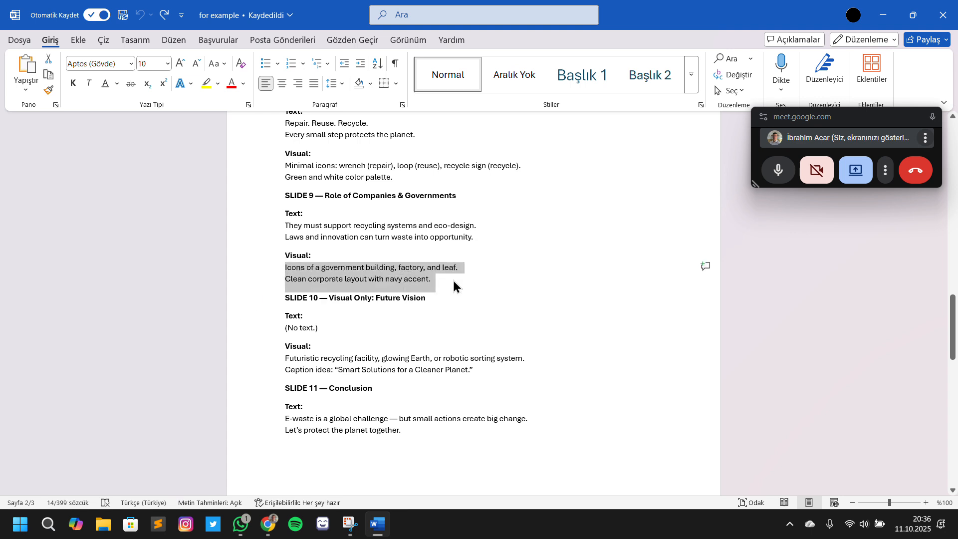
left_click(453, 285)
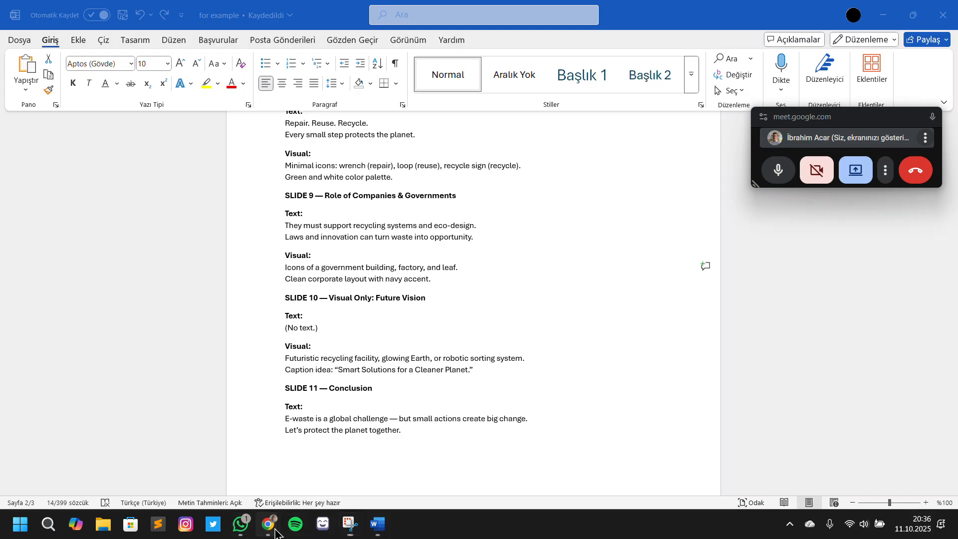
Switch to Google Images and replace the "clean nature" search with the copied slide 9 visual description
mouse_move(280, 521)
left_click(128, 424)
left_click(387, 11)
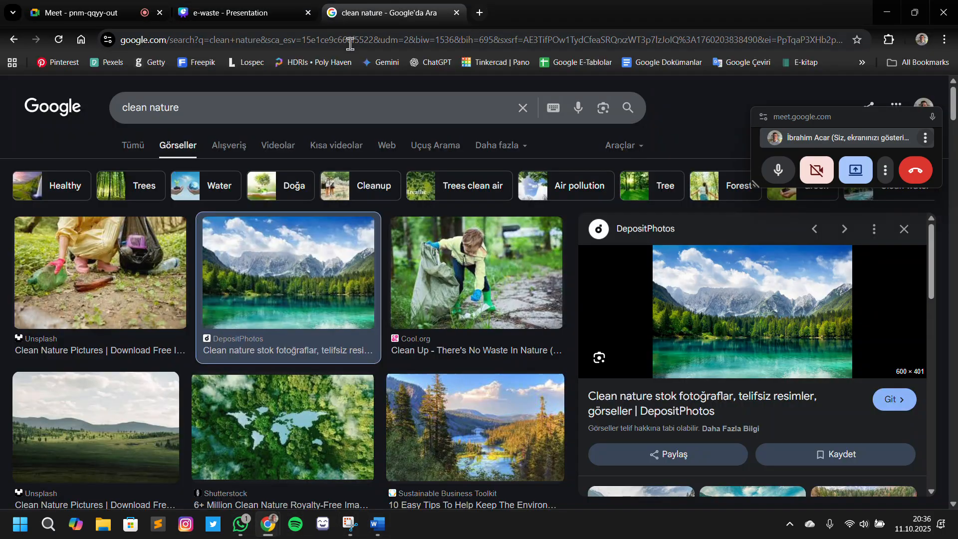
triple_click(326, 106)
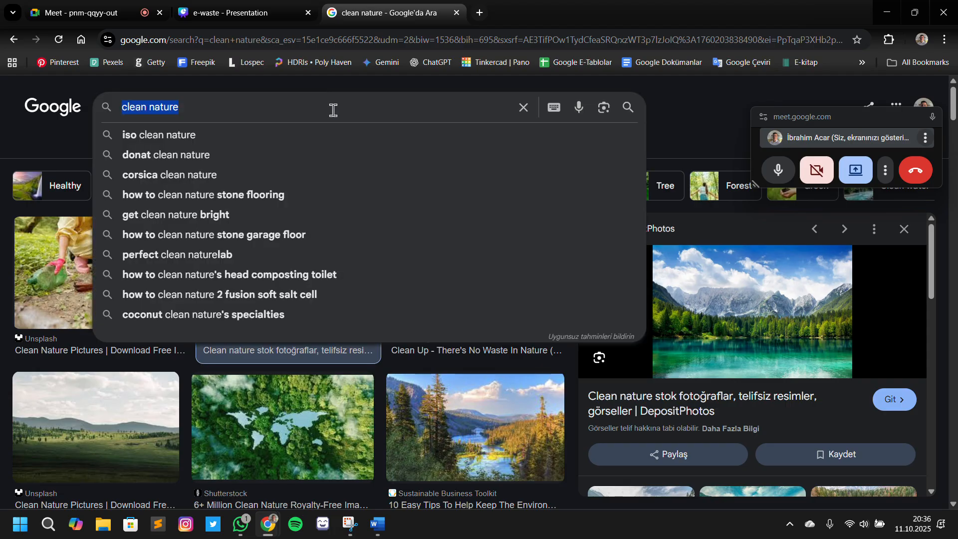
key("ctrl+v")
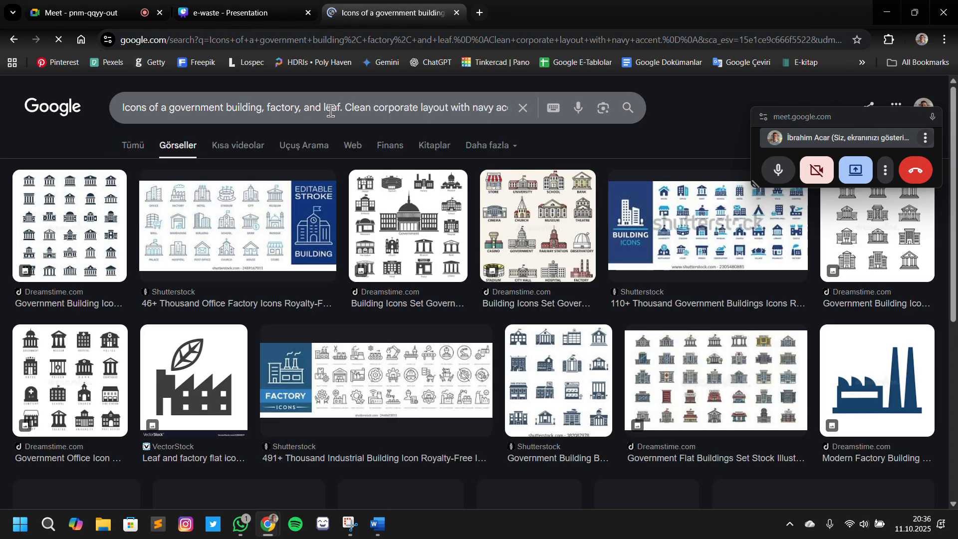
Preview the Dreamstime government building icons and the Shutterstock office and factory icons, and scan the remaining results
left_click(101, 255)
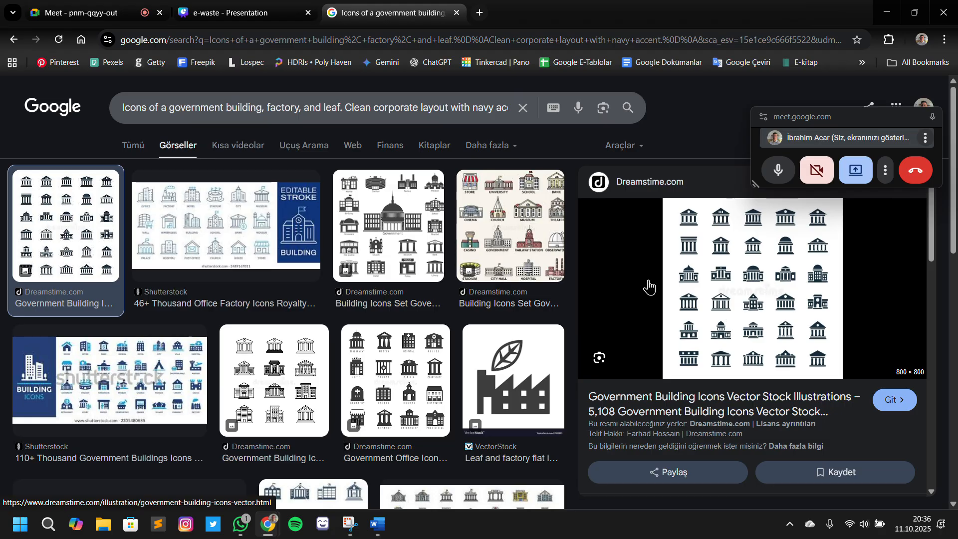
left_click(280, 218)
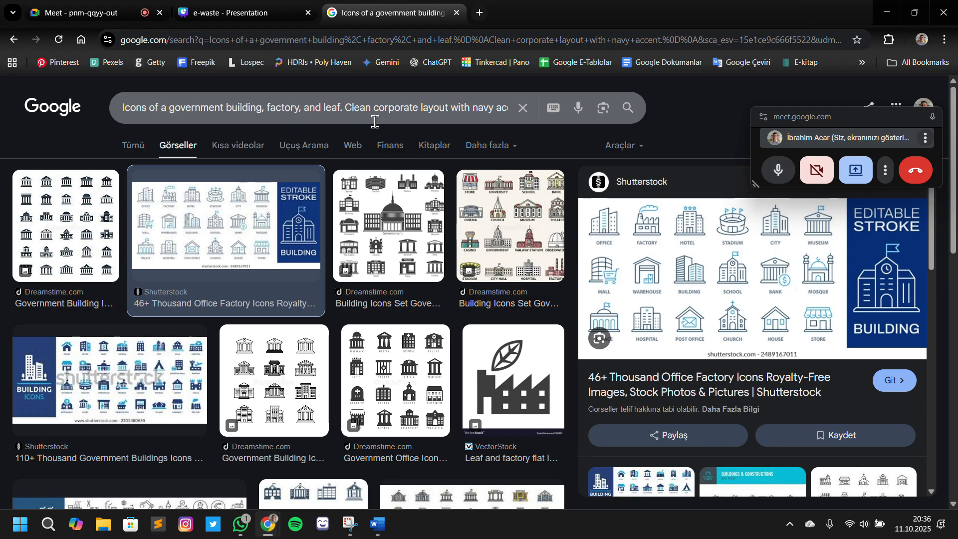
left_click_drag(358, 110, 432, 110)
scroll(101, 252, "down", 10)
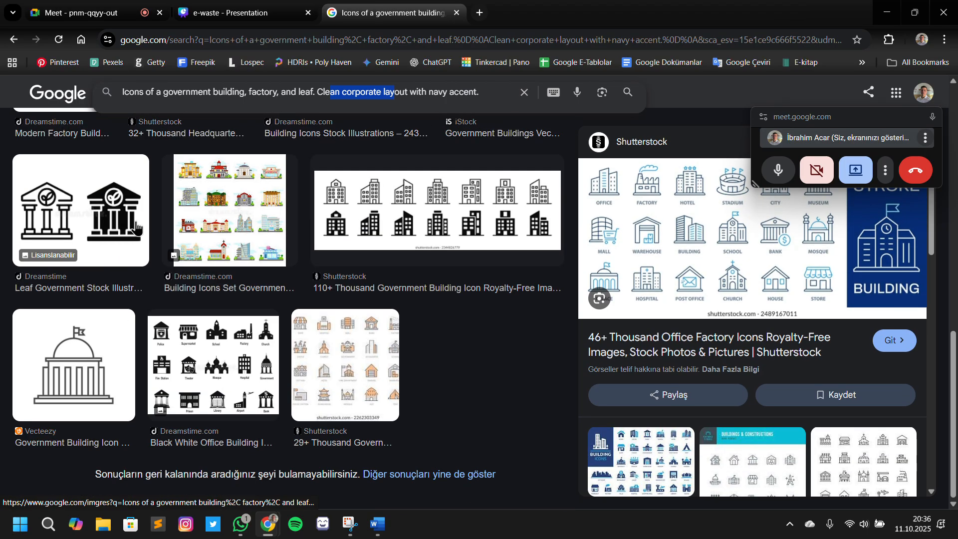
Go back to the Word outline and review the notes for slides 9, 10 and 11
left_click(378, 524)
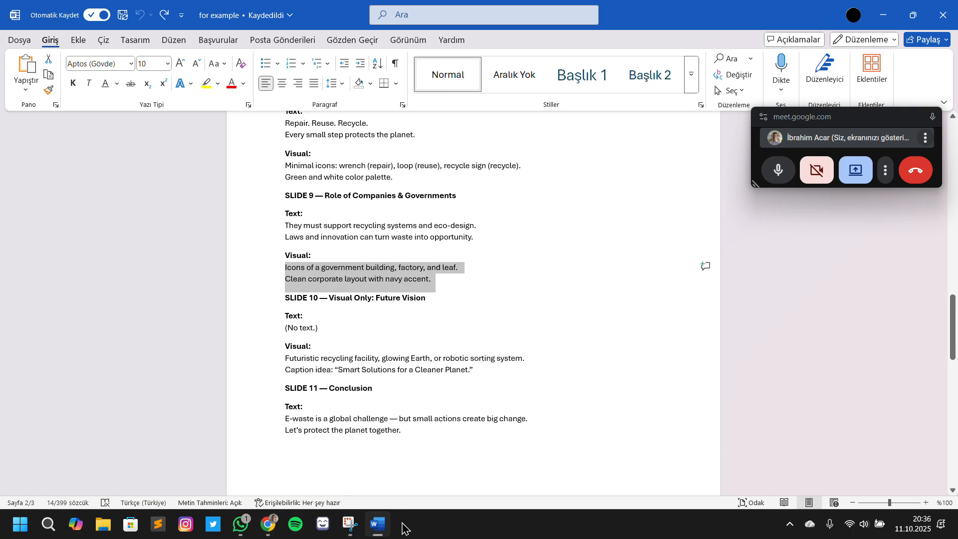
left_click(345, 264)
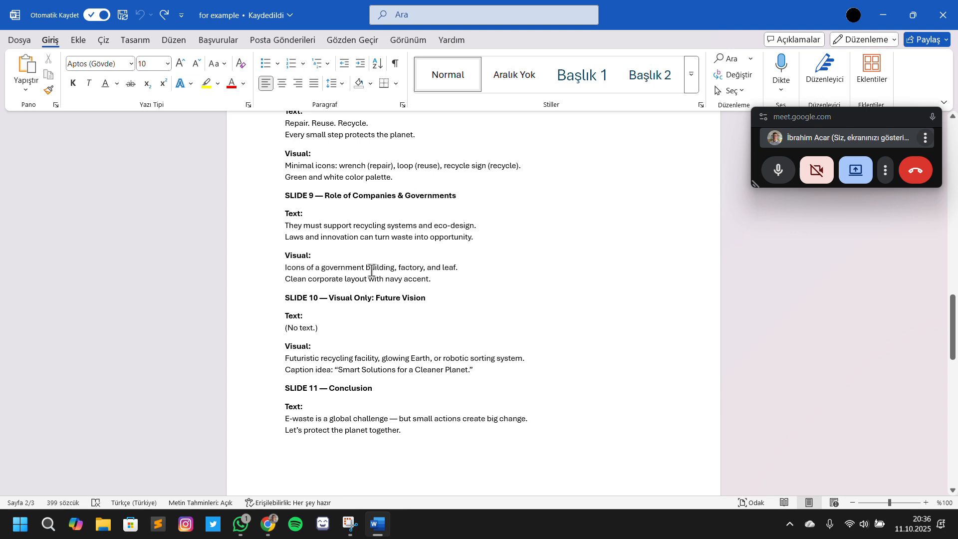
scroll(386, 252, "down", 3)
left_click(368, 213)
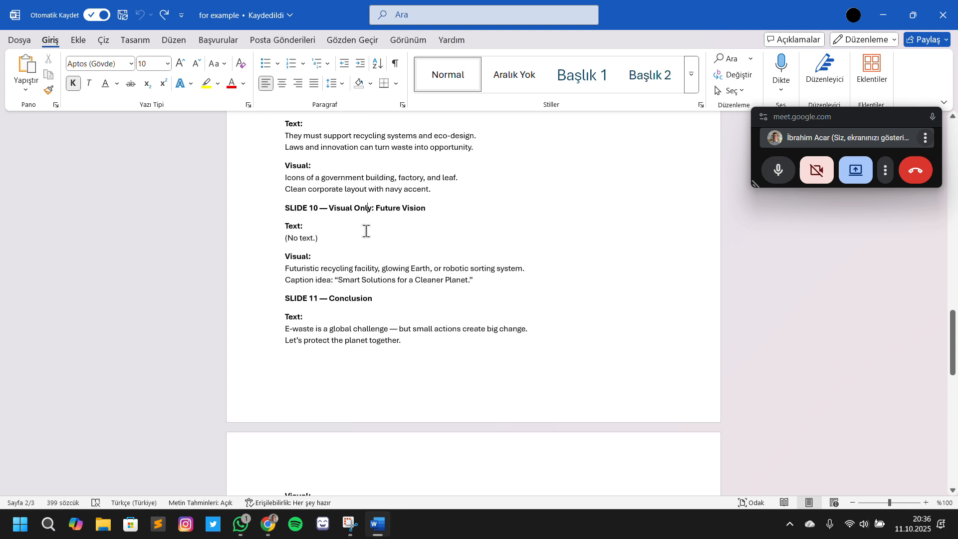
key("Down")
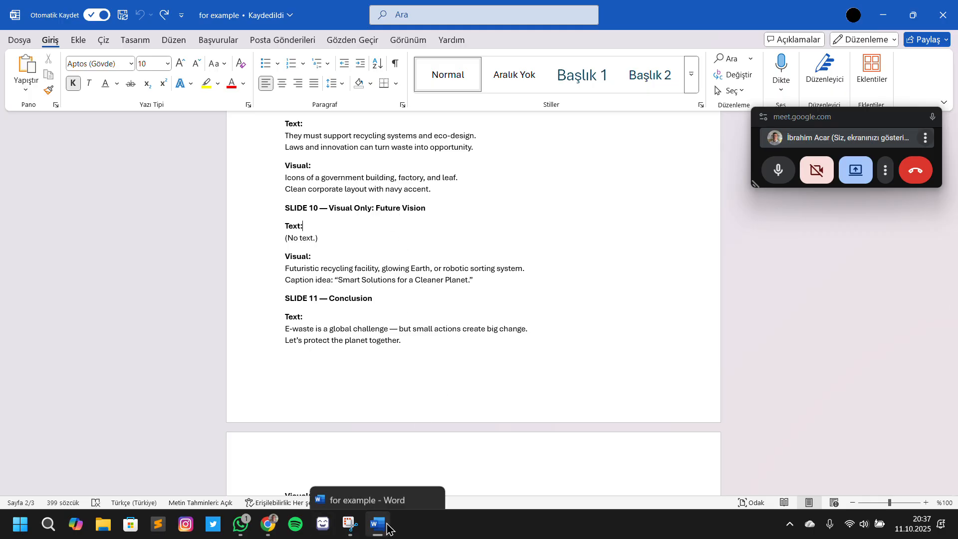
left_click(368, 320)
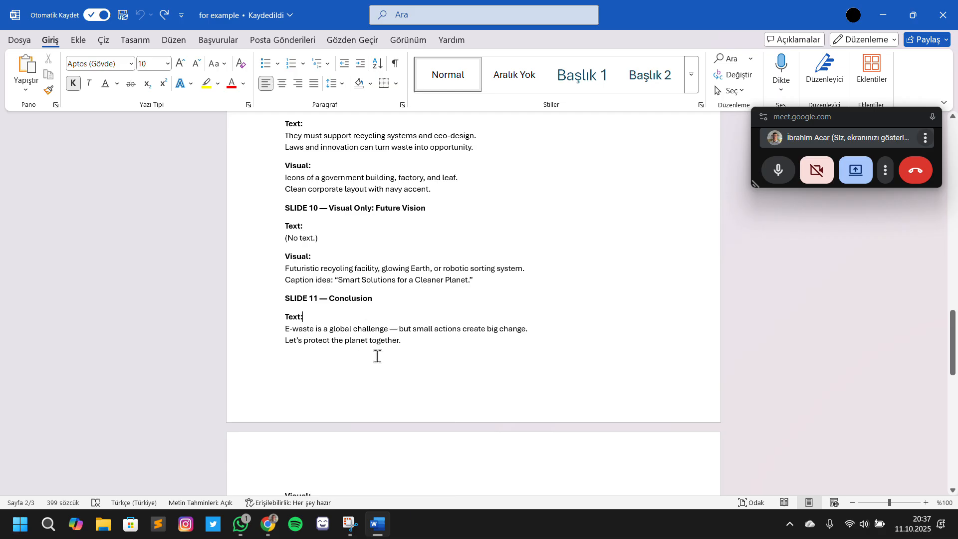
left_click(377, 530)
Return to the Canva presentation and compare the OUR CHOICE slide with the blank page 8
left_click(81, 14)
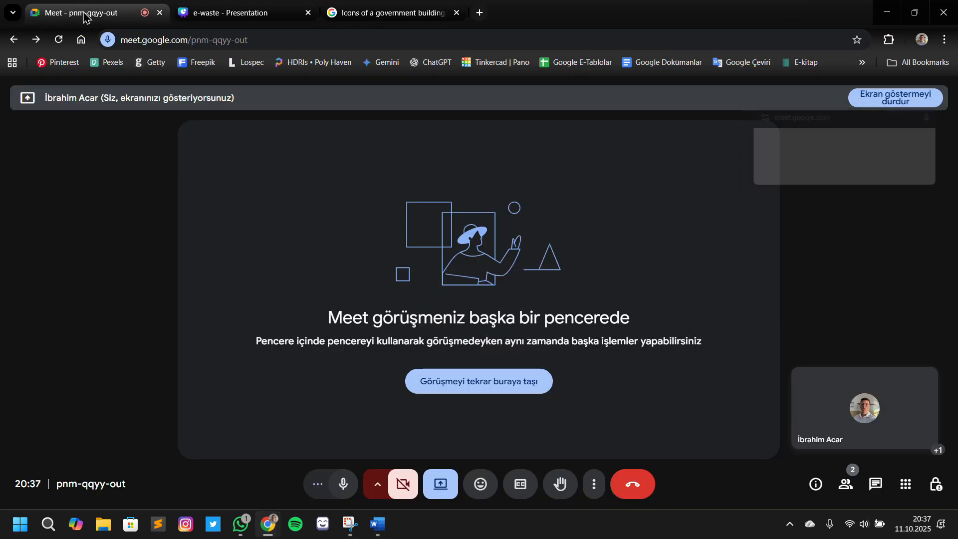
left_click(295, 15)
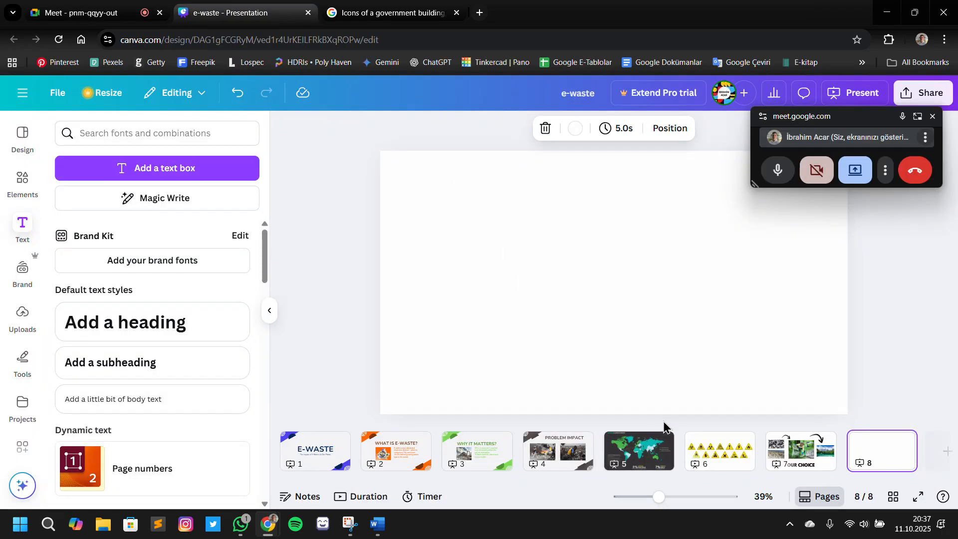
left_click(784, 445)
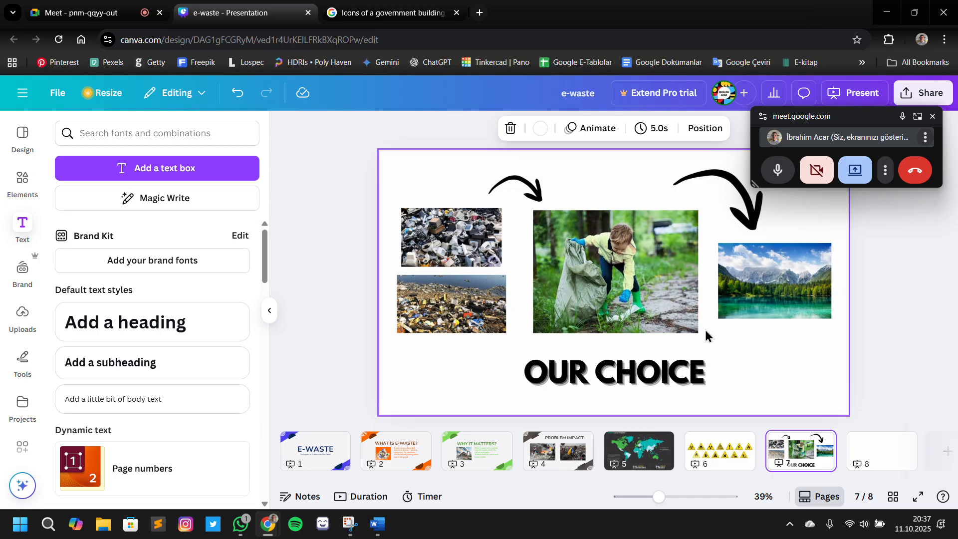
left_click(862, 454)
left_click(808, 458)
left_click(882, 461)
Check the visual notes for the conclusion slide in the Word outline and return to Canva
left_click(377, 524)
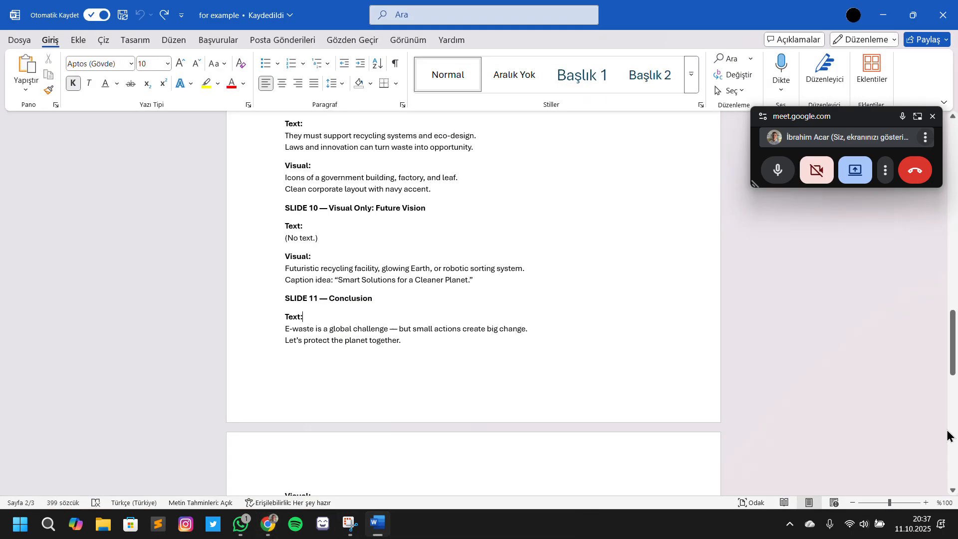
scroll(320, 299, "down", 2)
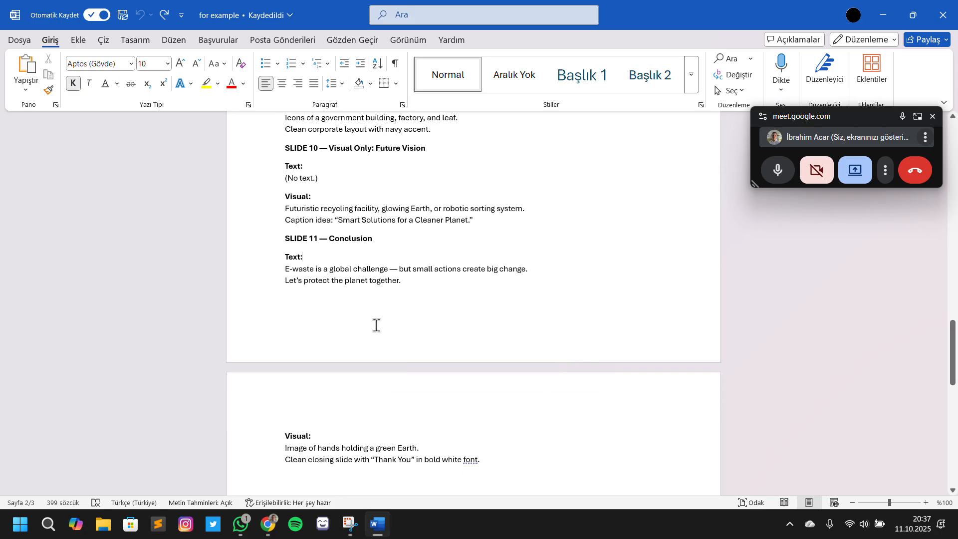
left_click(377, 524)
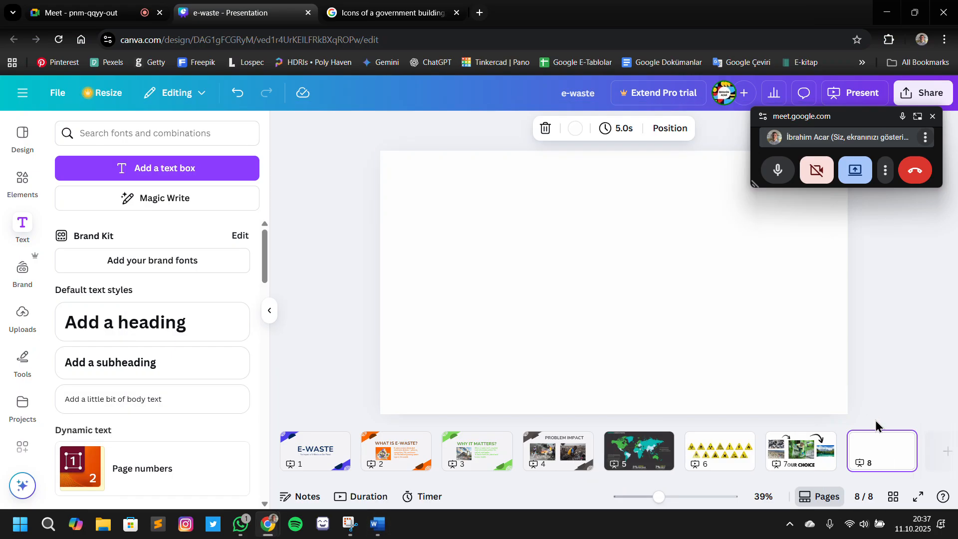
Delete the blank page 8 from the presentation
left_click(901, 441)
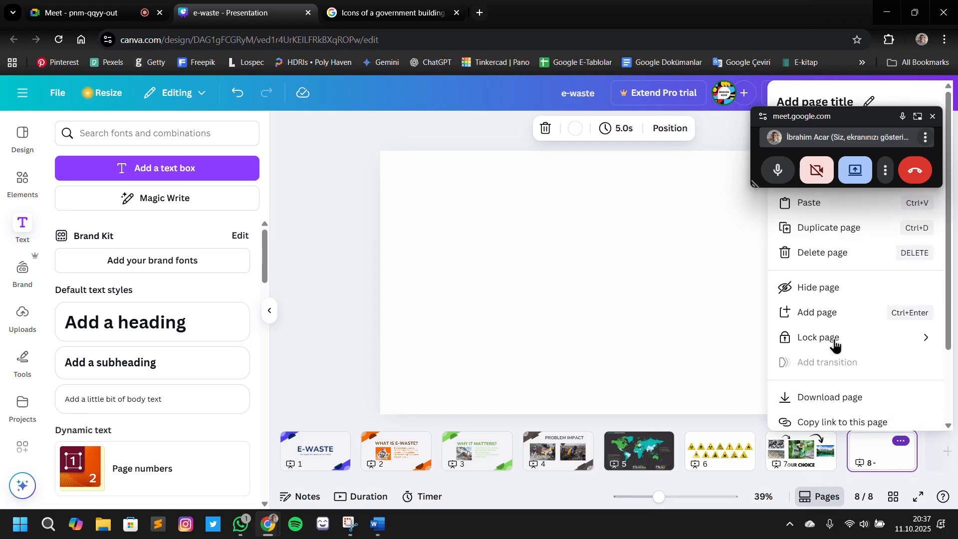
left_click(838, 254)
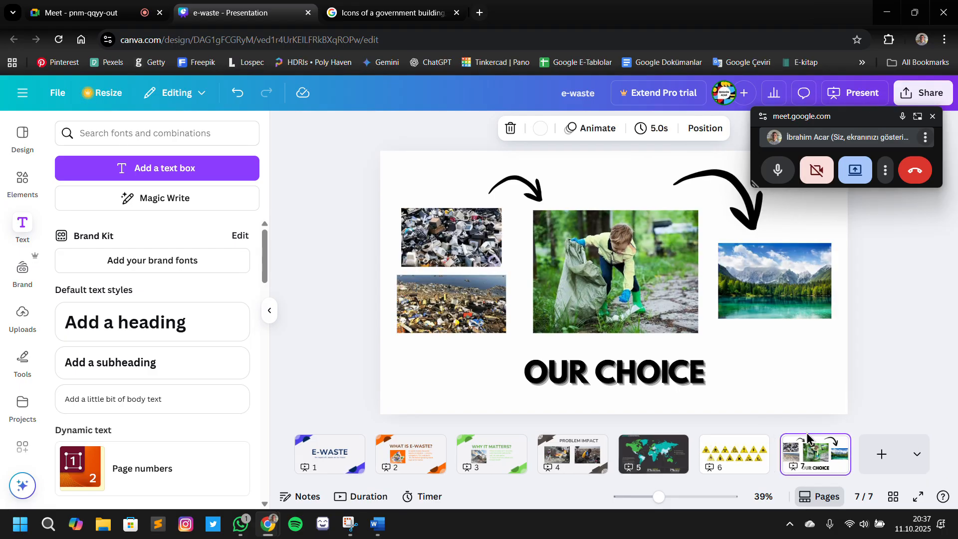
Look through the presentation's slides, from the E-WASTE title slide to the hazard-sign page
left_click(322, 451)
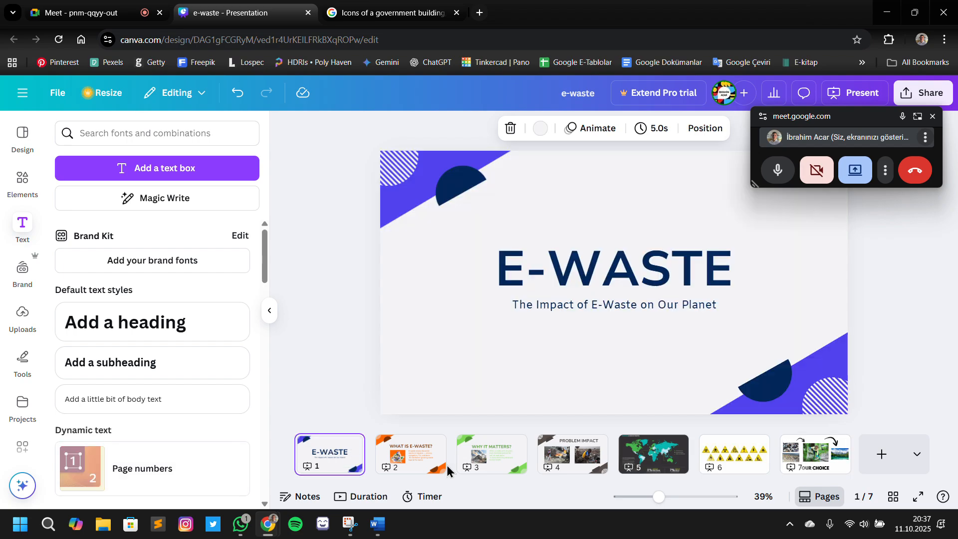
left_click(439, 456)
left_click(496, 451)
left_click(573, 451)
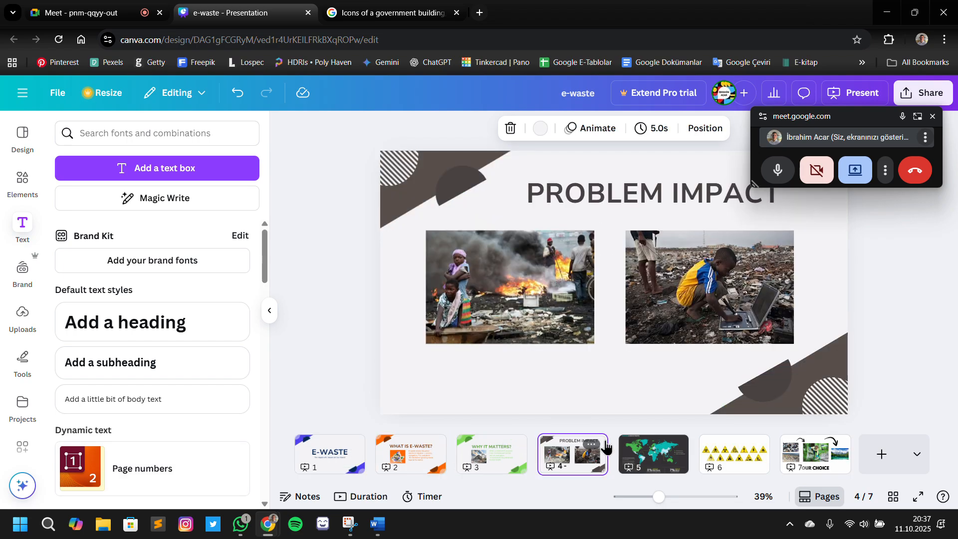
left_click(487, 462)
left_click(410, 454)
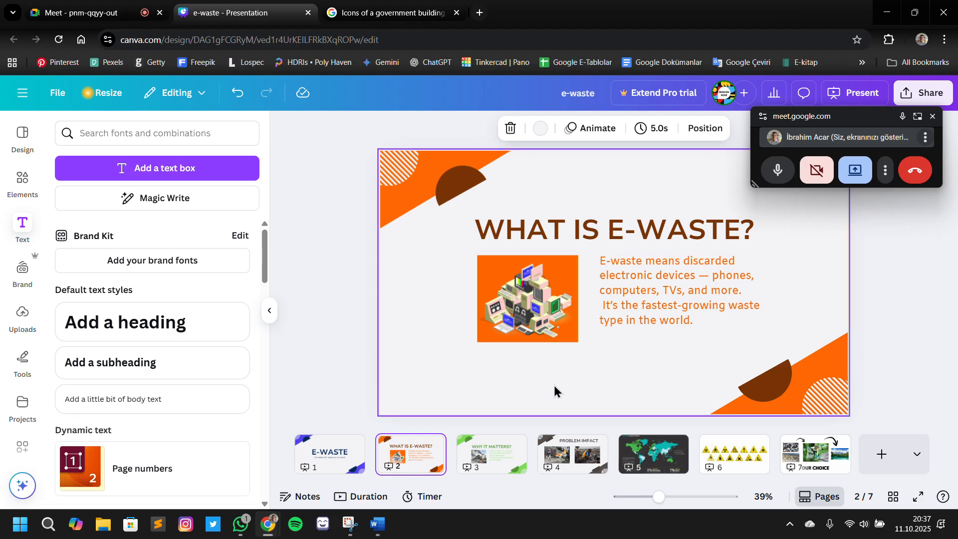
left_click(480, 464)
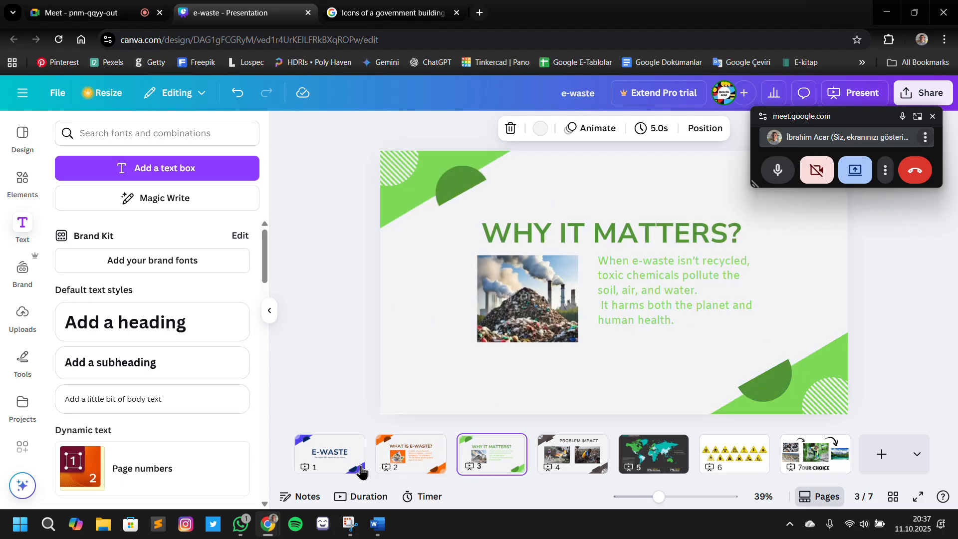
left_click(321, 466)
left_click(579, 459)
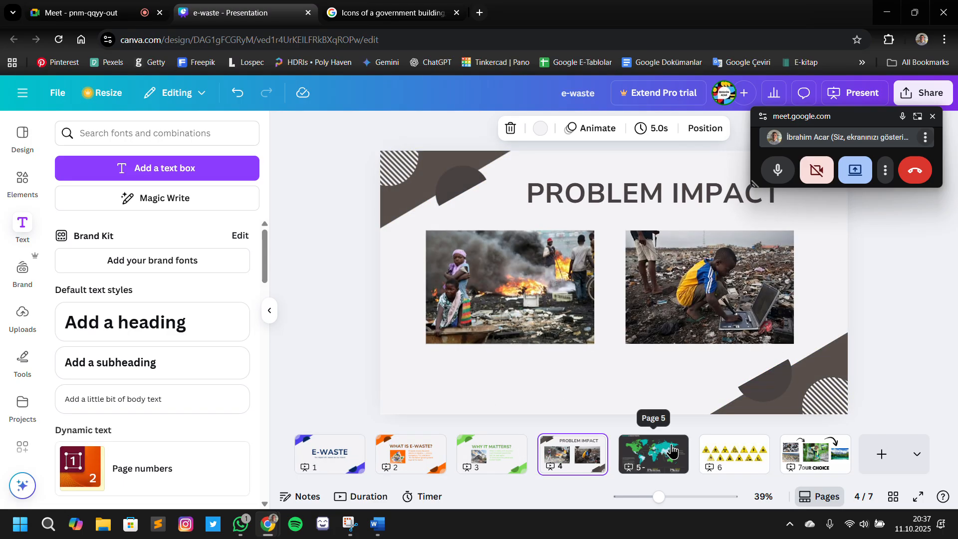
left_click(715, 451)
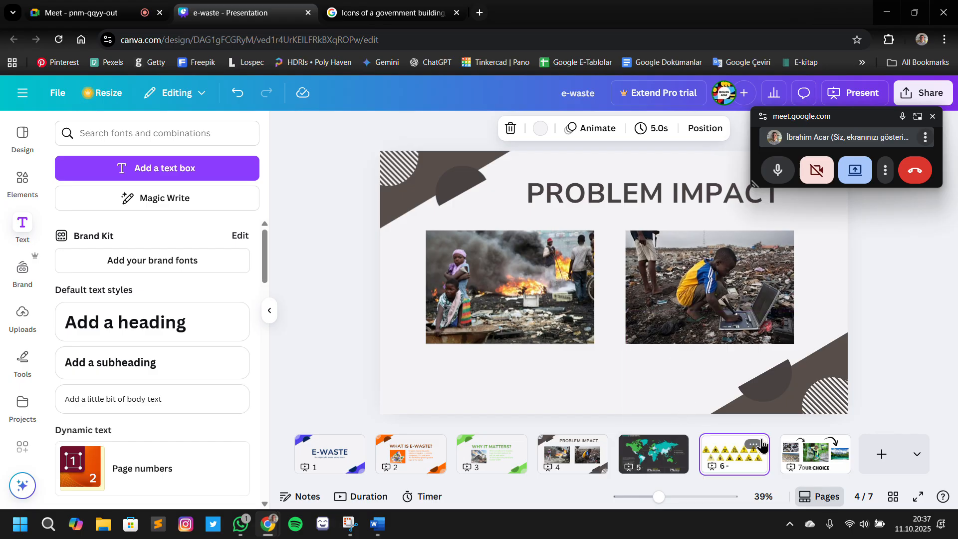
left_click(788, 451)
Move the hazard-sign image on page 6 slightly down, dismissing the page options first
right_click(746, 452)
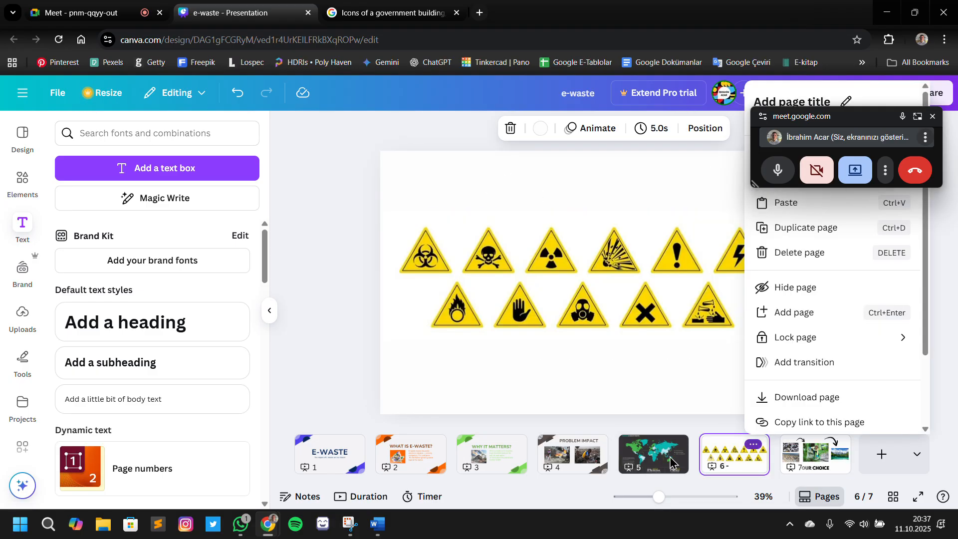
left_click(706, 462)
left_click(688, 461)
left_click(711, 449)
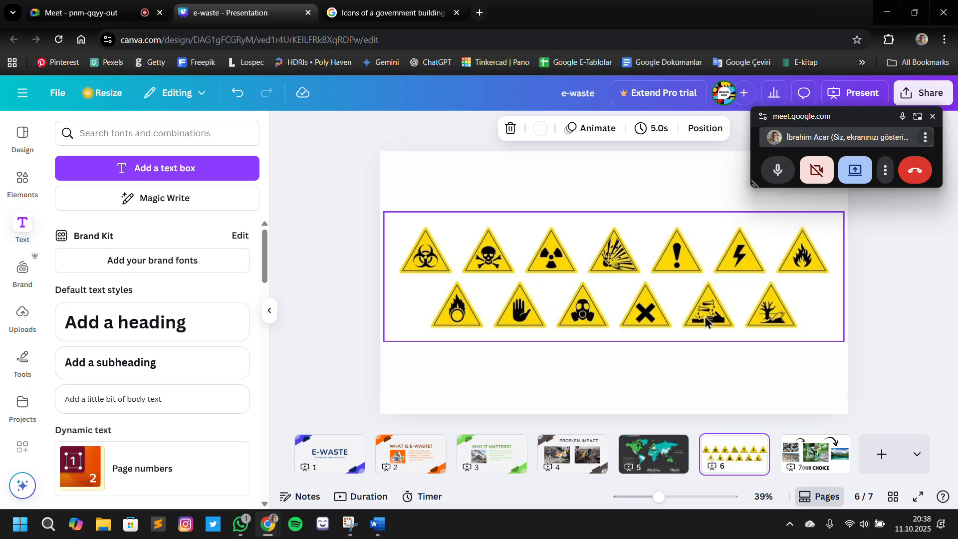
left_click_drag(705, 320, 701, 332)
Copy the PROBLEM IMPACT title from page 4 to page 6 and place it above the hazard signs
left_click(492, 454)
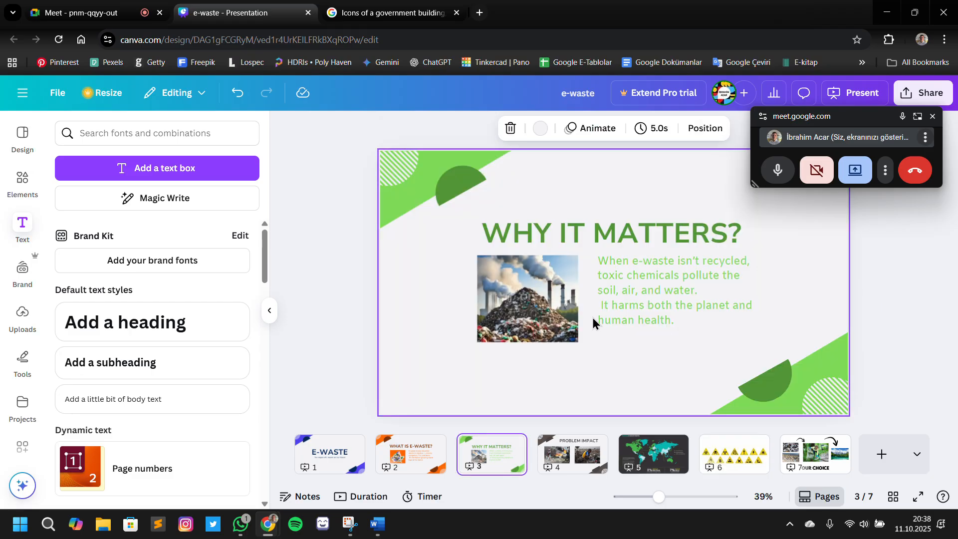
scroll(614, 301, "down", 2)
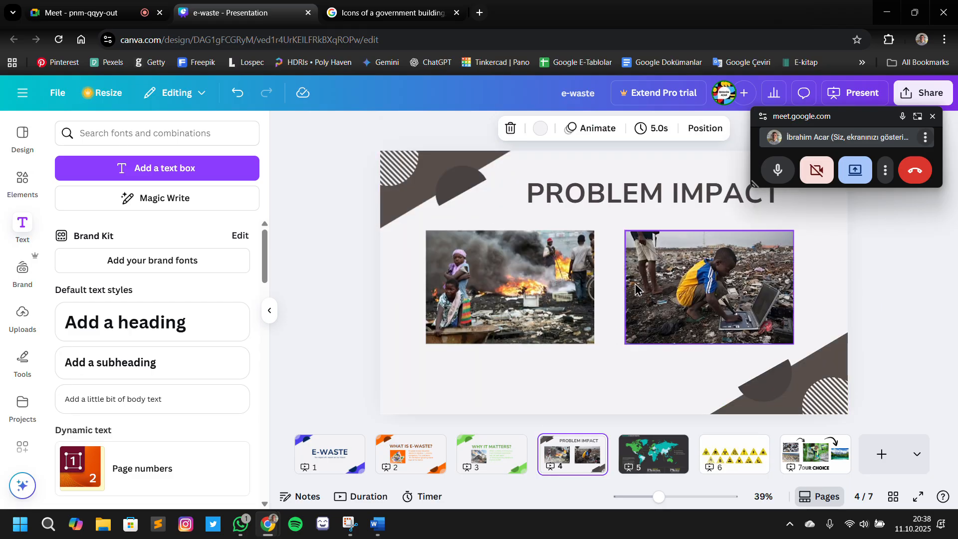
left_click(618, 184)
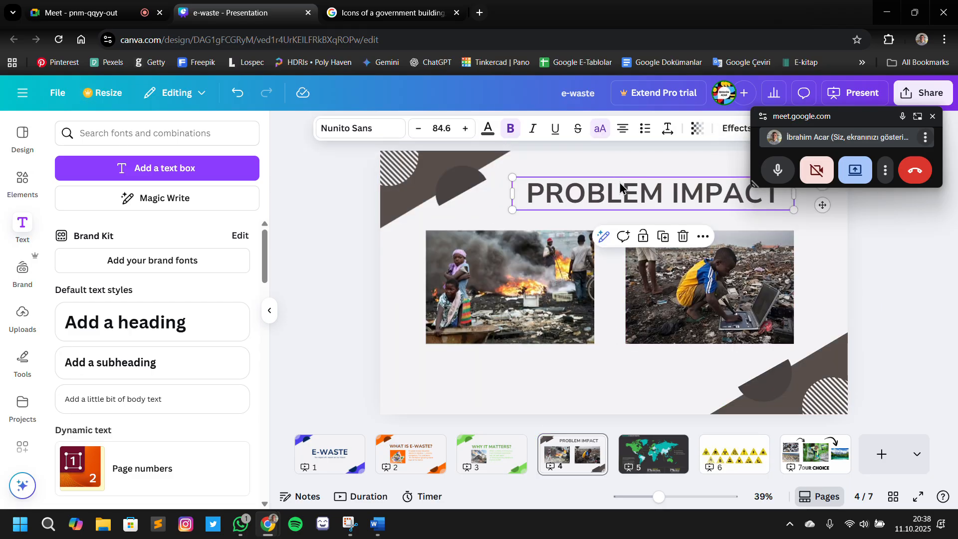
left_click(658, 241)
left_click_drag(624, 193, 579, 194)
Color the copied title on page 6 black and replace its text with HEALTH EFFECTS
left_click(488, 129)
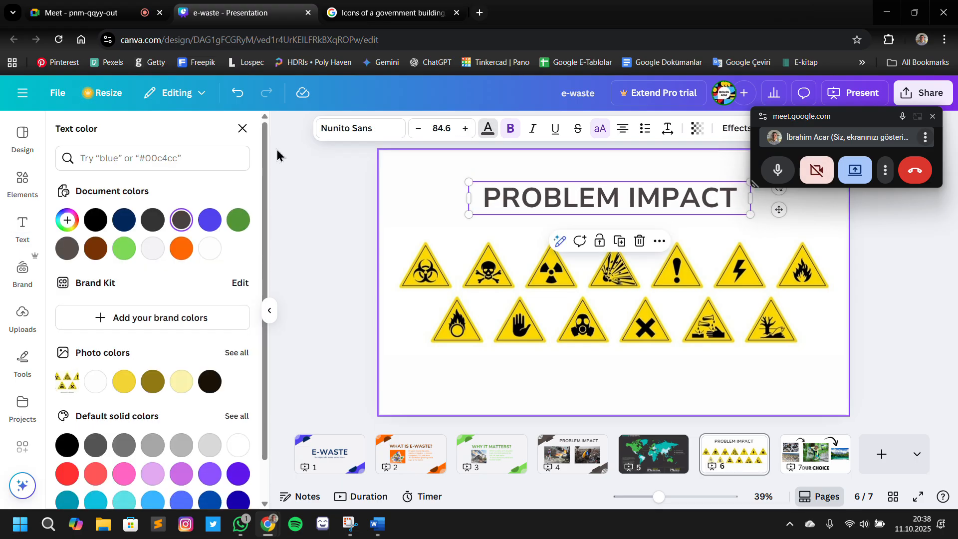
left_click(95, 220)
double_click(666, 203)
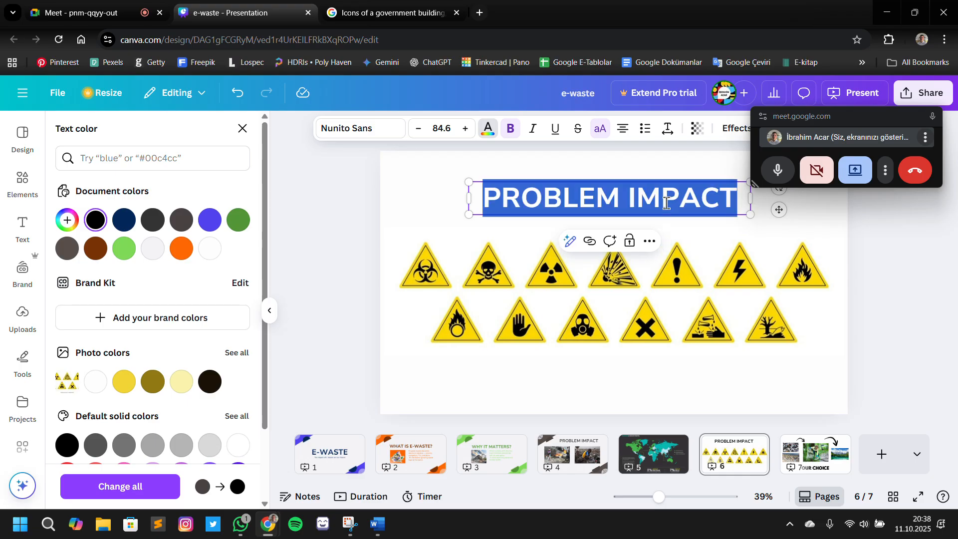
type("HE")
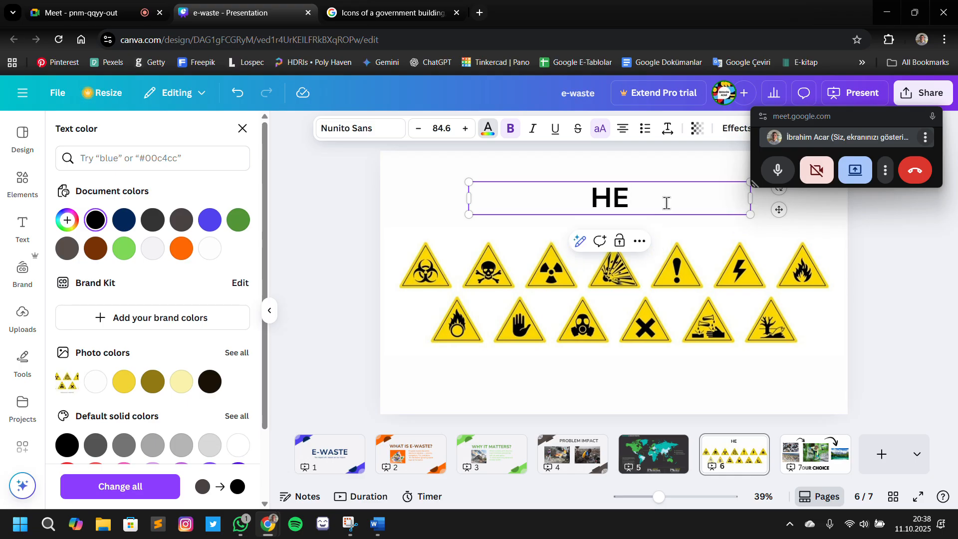
type("ALTH")
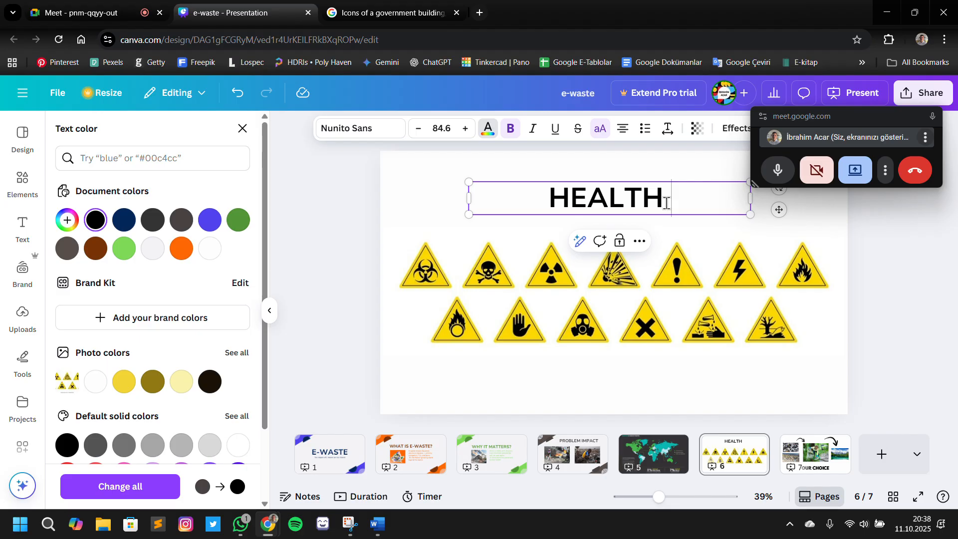
type(" EFFECT")
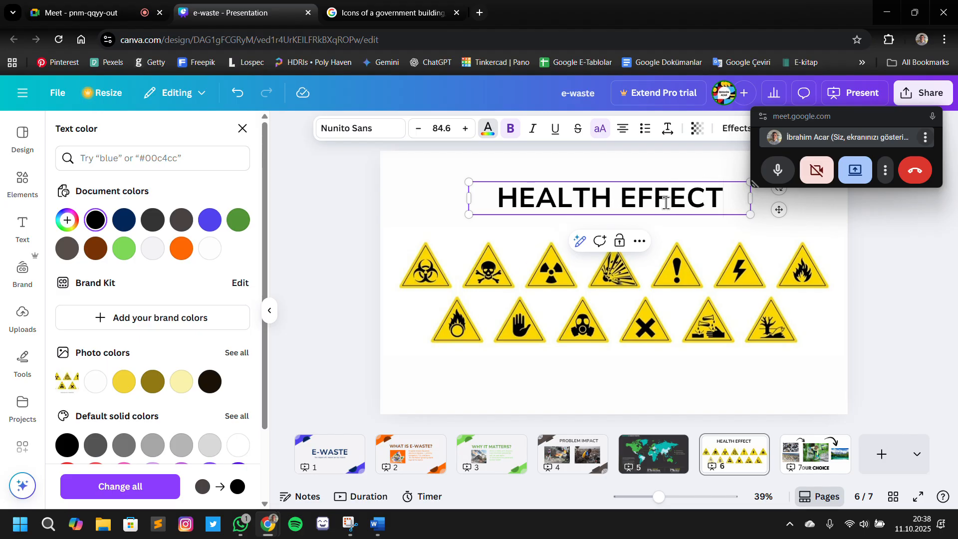
type("S")
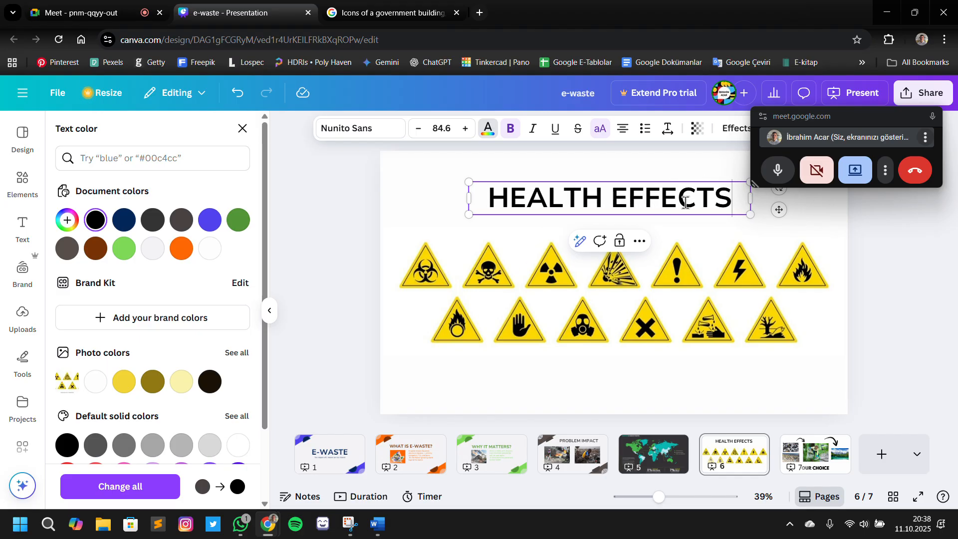
Nudge the hazard-sign image on page 6 further down, away from the title
left_click(788, 303)
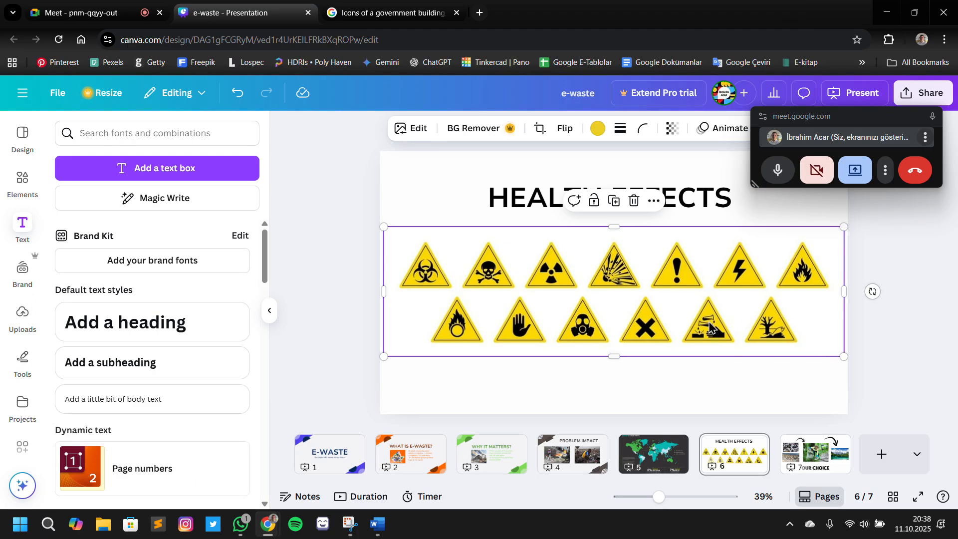
key("Down")
key("Down")
key("Down")
key("Down")
key("Down")
key("Down")
key("Down")
key("Down")
key("Down")
key("Down")
key("Down")
key("Down")
key("Down")
key("Down")
key("Down")
key("Down")
key("Down")
key("Down")
key("Down")
key("Down")
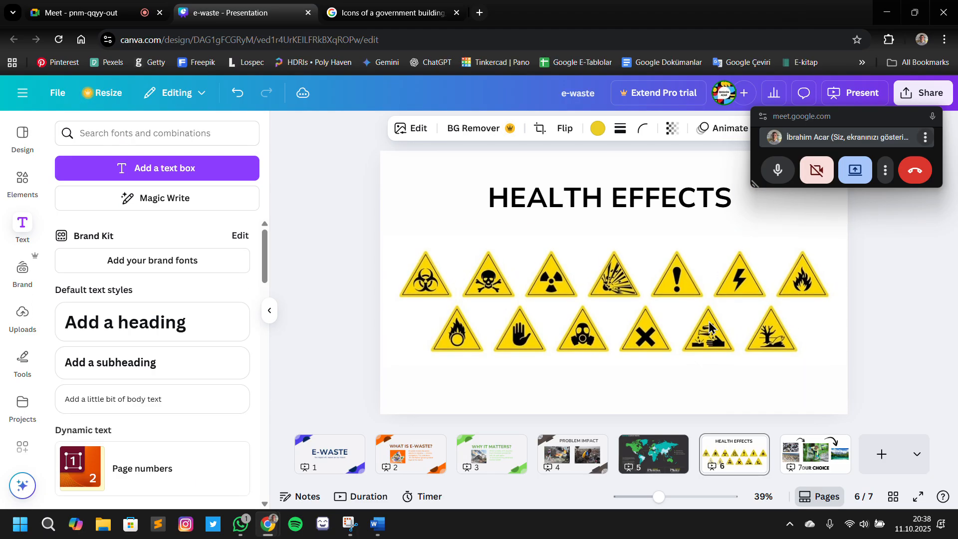
key("Down")
key("Down")
key("Down")
key("Down")
Move the HEALTH EFFECTS title slightly down toward the hazard signs and deselect it
left_click(639, 195)
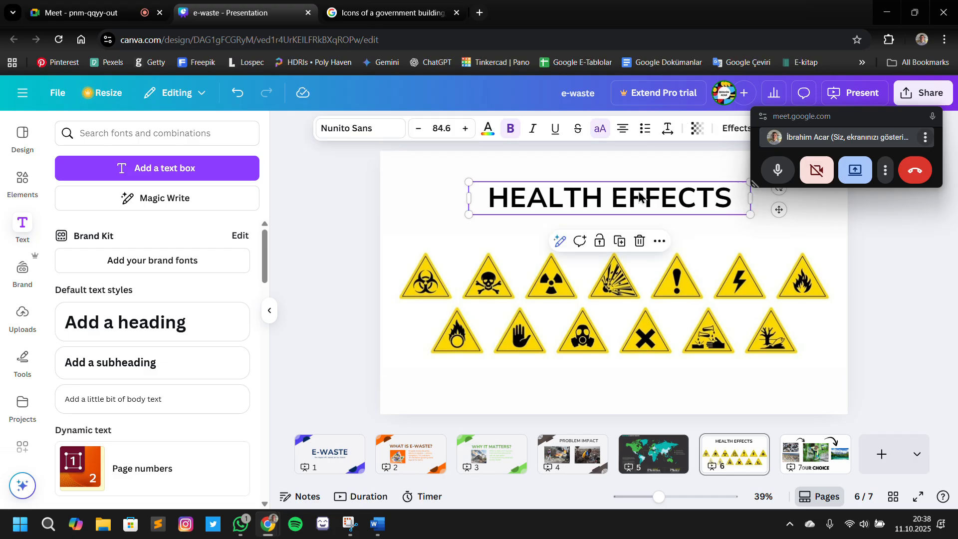
left_click_drag(639, 195, 644, 204)
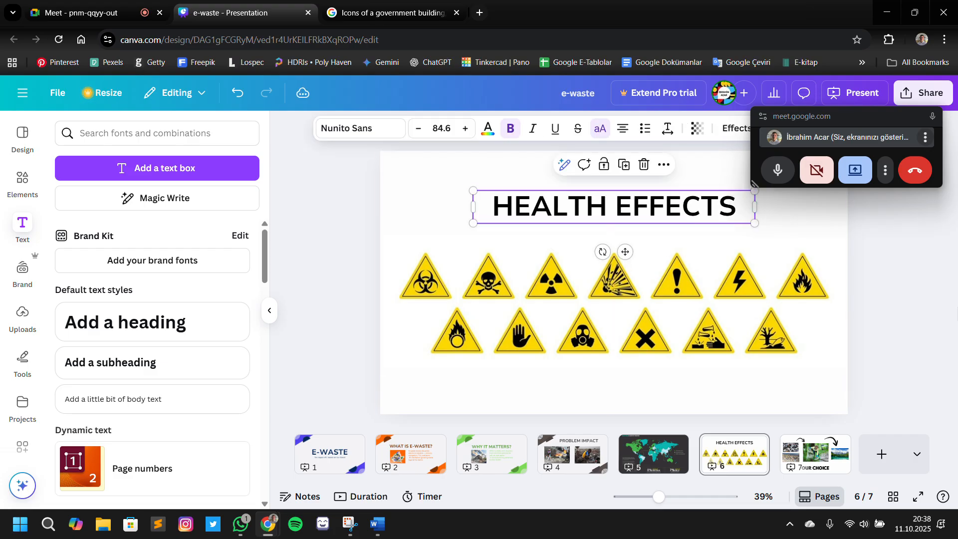
left_click(957, 308)
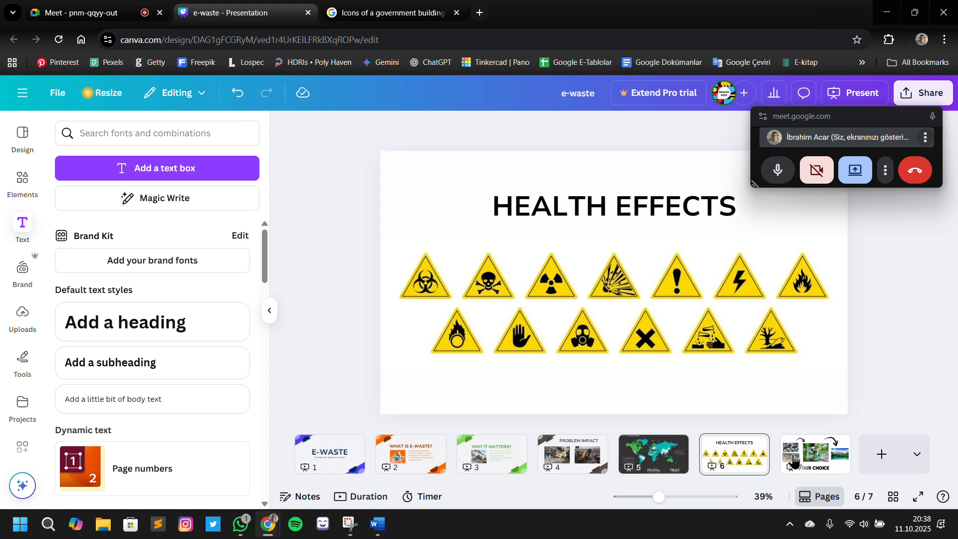
Recheck the OUR CHOICE slide and pages 1 to 4 with the side panel collapsed, viewing the title slide full screen
left_click(808, 453)
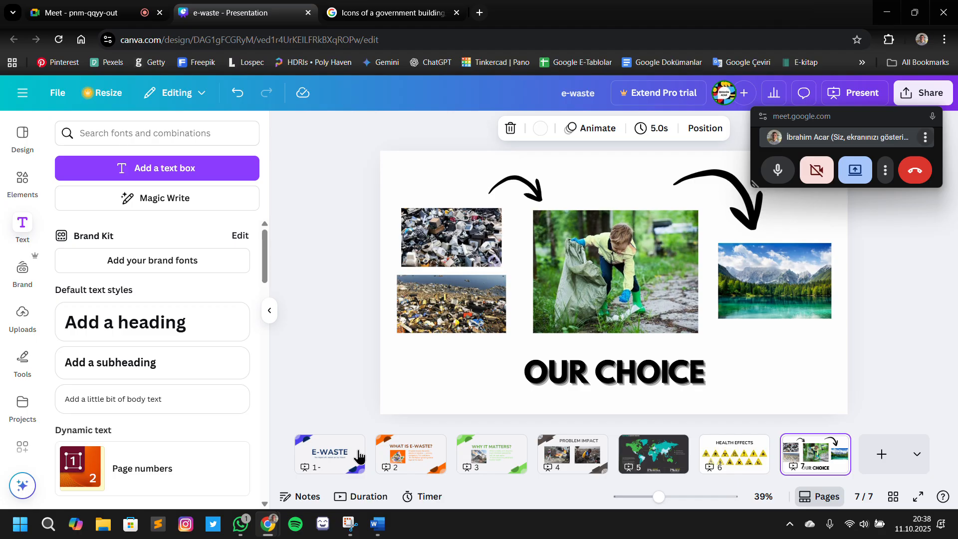
left_click(268, 311)
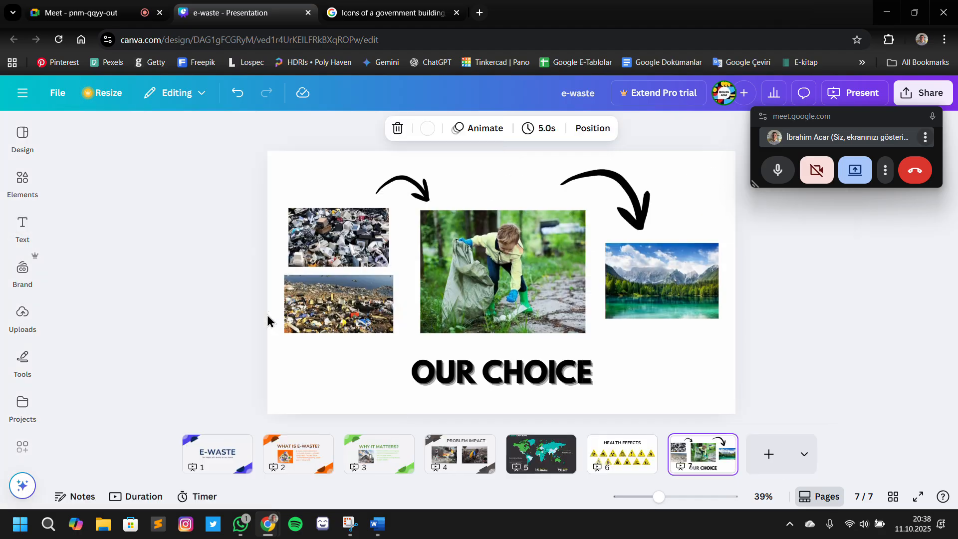
left_click(194, 455)
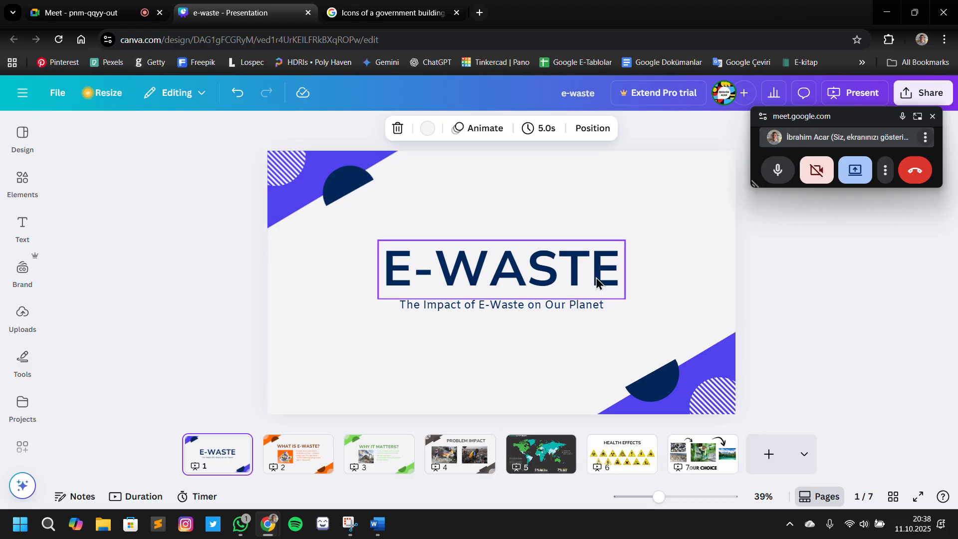
left_click(918, 496)
left_click(923, 517)
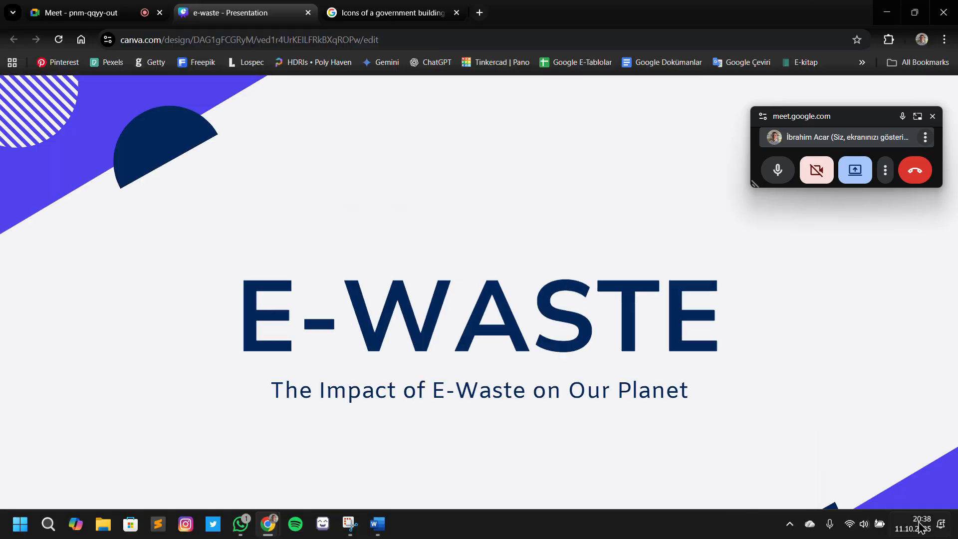
left_click(291, 452)
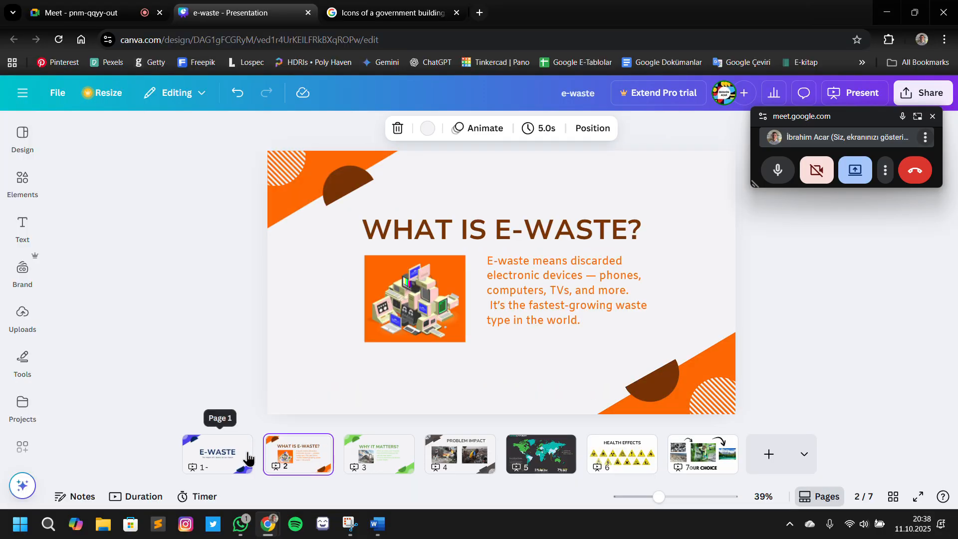
left_click(354, 465)
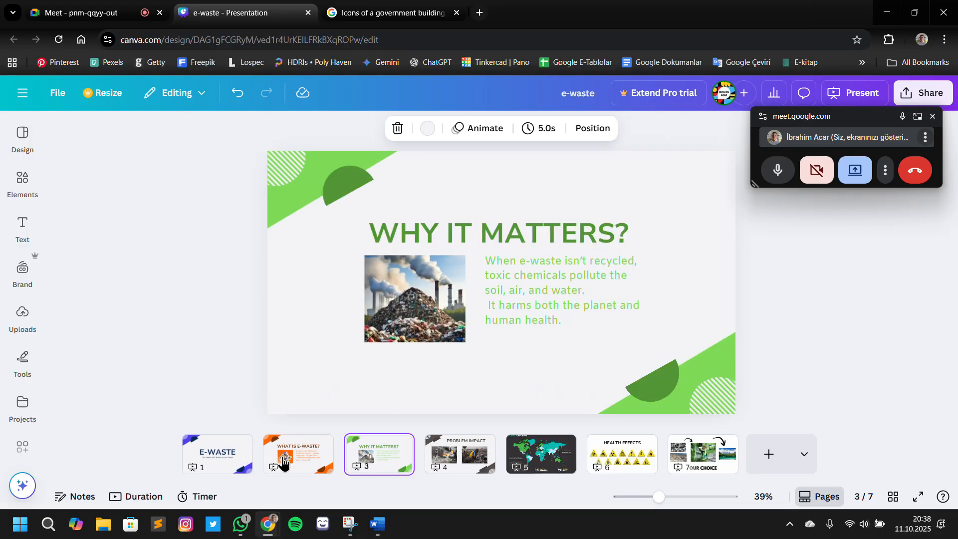
left_click(462, 466)
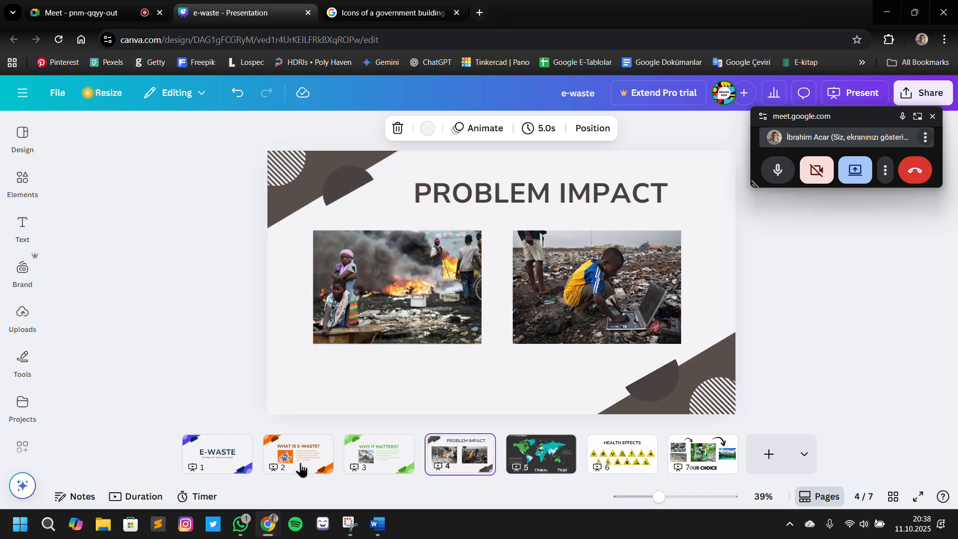
Go to the title slide and look through its page options without applying any
left_click(236, 444)
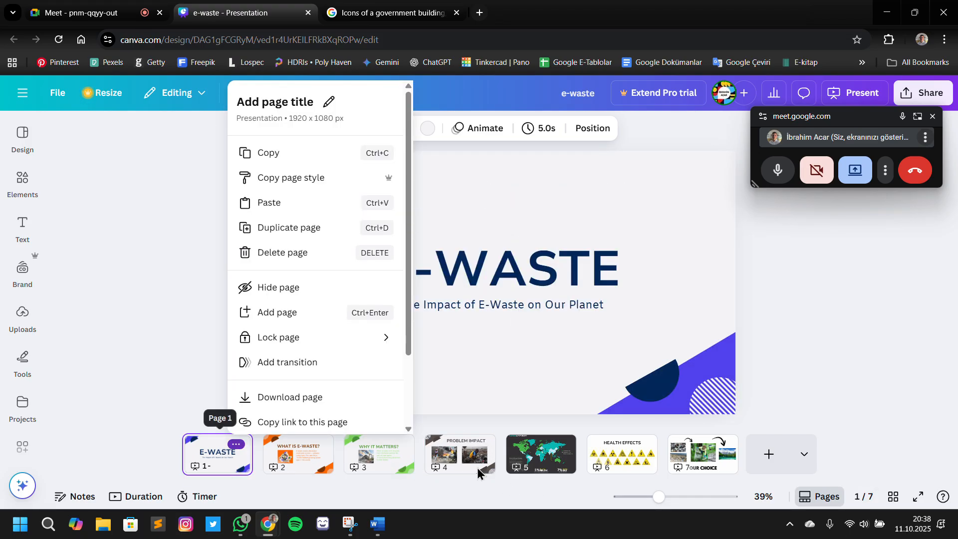
left_click(41, 351)
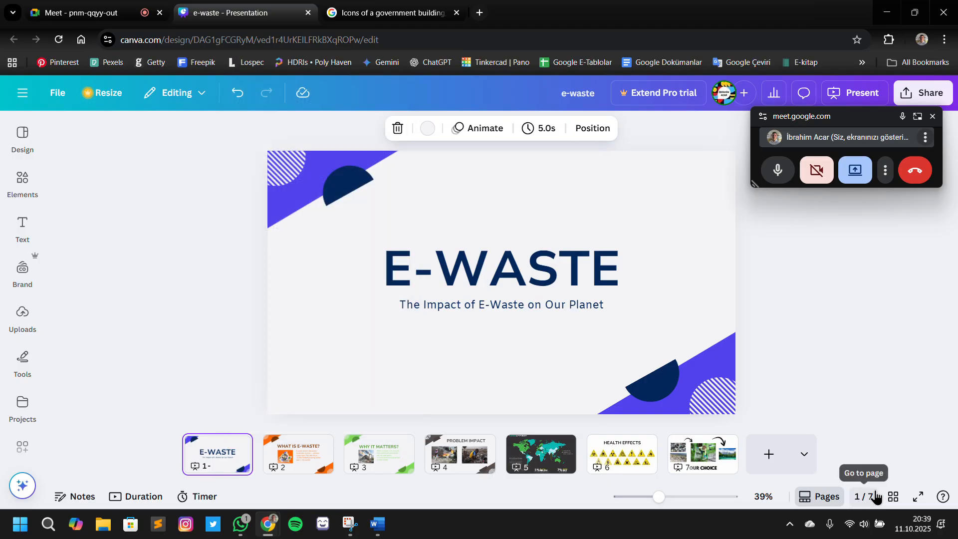
left_click(237, 445)
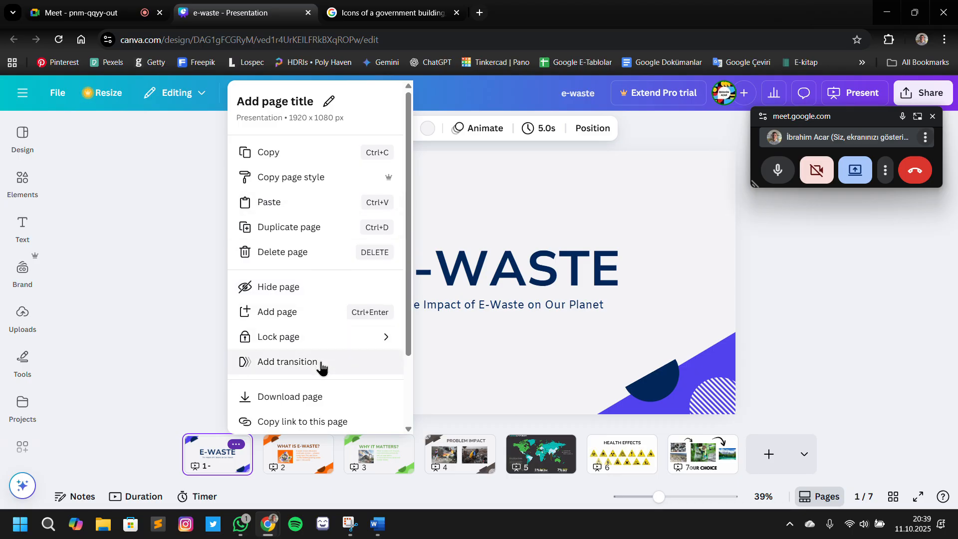
scroll(321, 349, "down", 2)
scroll(309, 372, "up", 2)
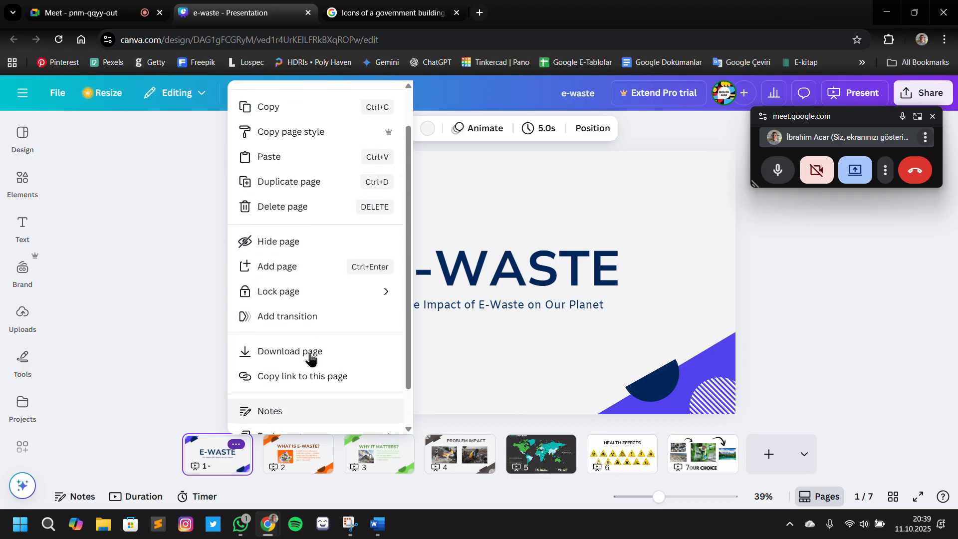
left_click(402, 224)
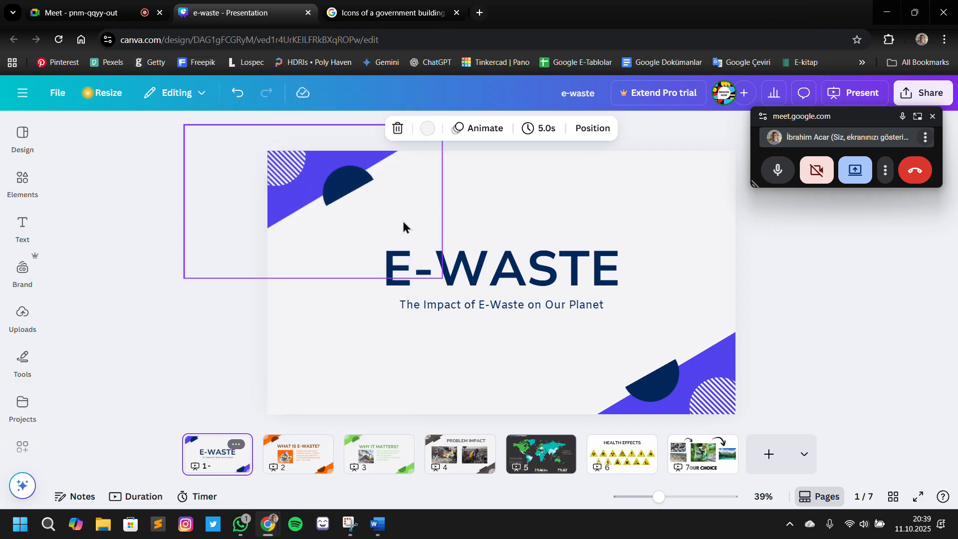
Open the page animations for the title slide and try the Simple and Sleek styles
left_click(487, 128)
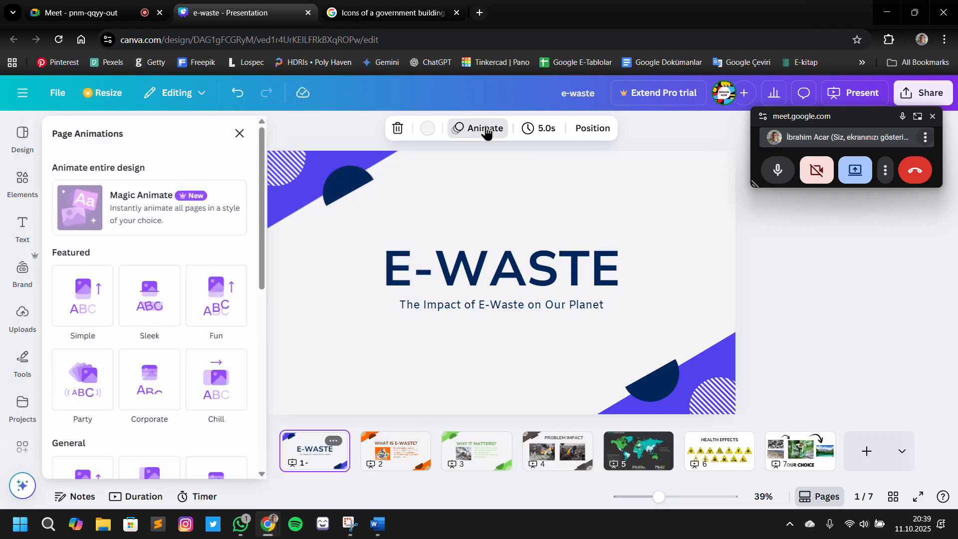
left_click(107, 296)
left_click(138, 307)
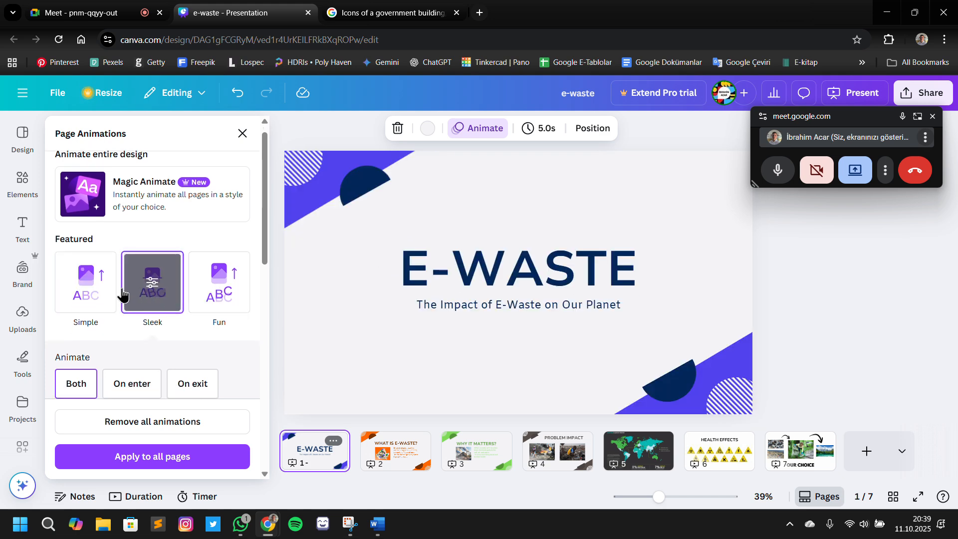
left_click(106, 295)
scroll(106, 294, "down", 2)
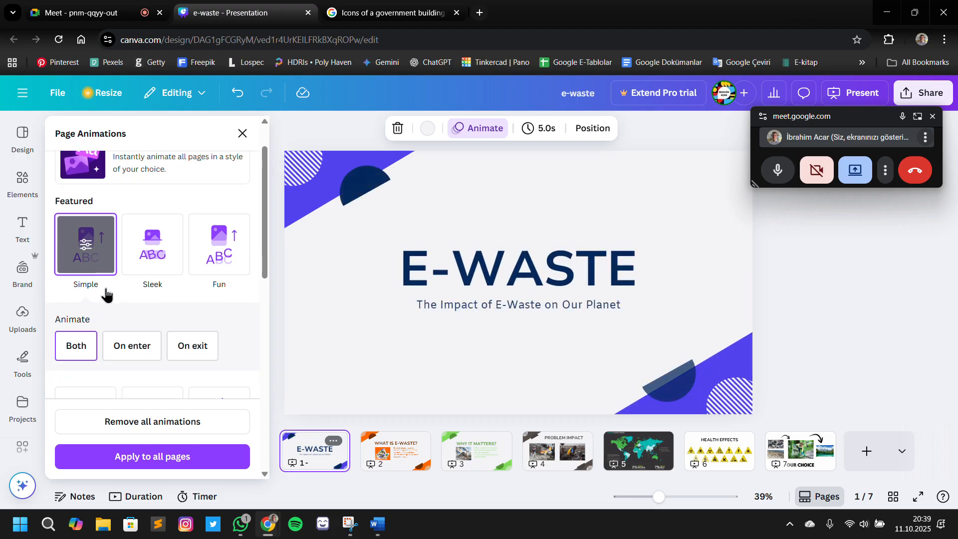
scroll(105, 293, "down", 3)
left_click(112, 259)
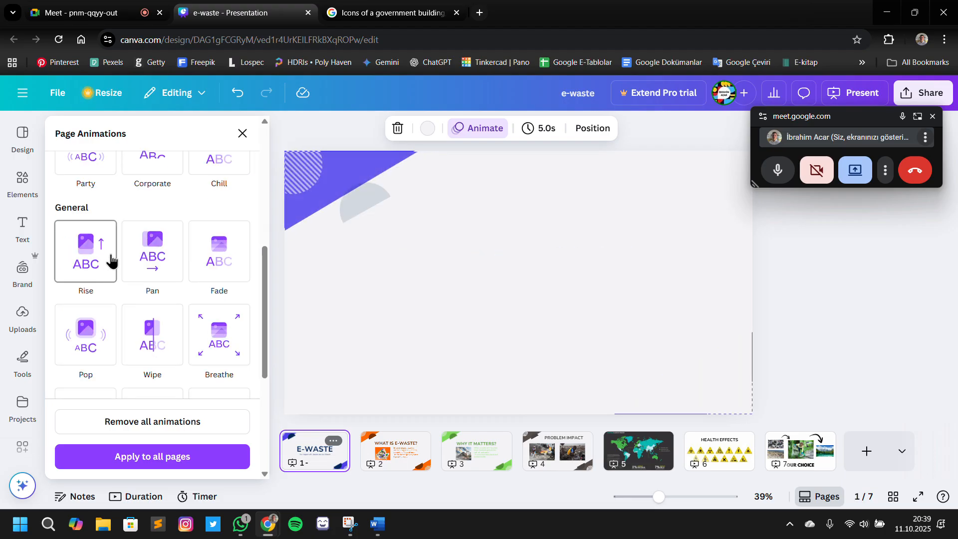
Try the Rise, Pan and Fade animations on the title slide to compare them
left_click(86, 241)
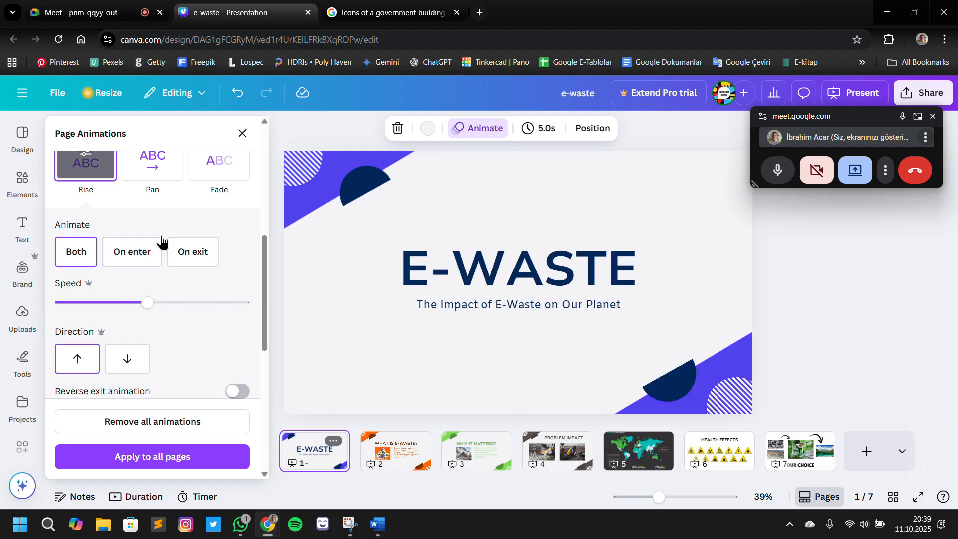
scroll(153, 232, "up", 2)
left_click(152, 267)
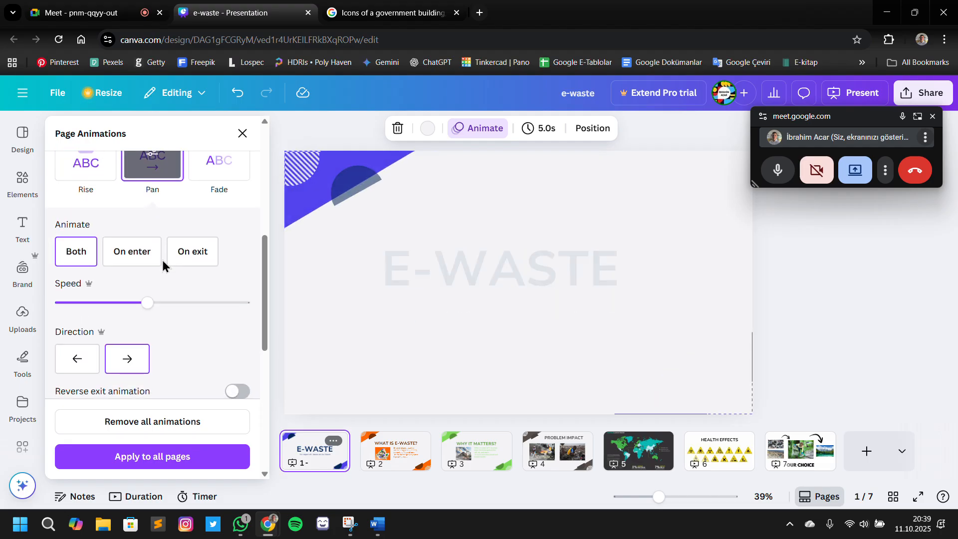
left_click(228, 172)
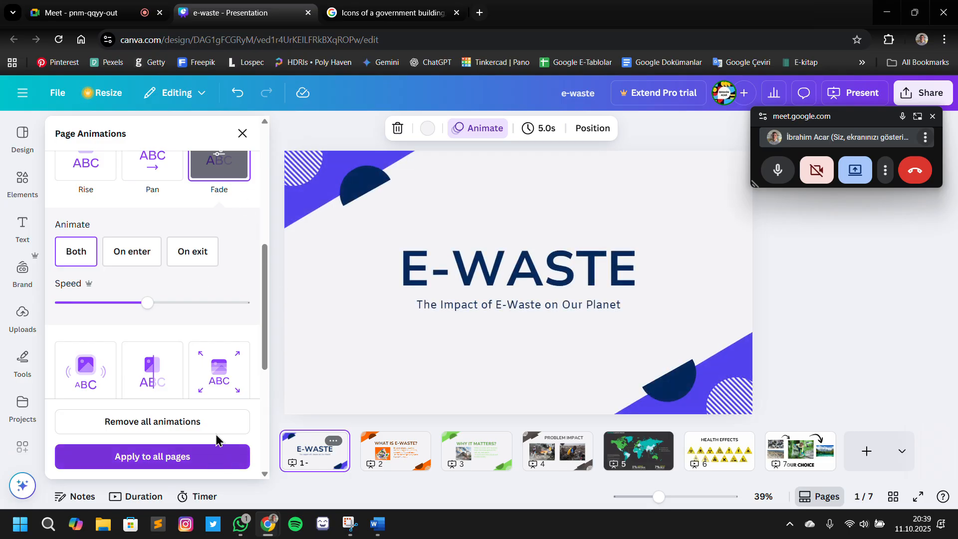
left_click(152, 176)
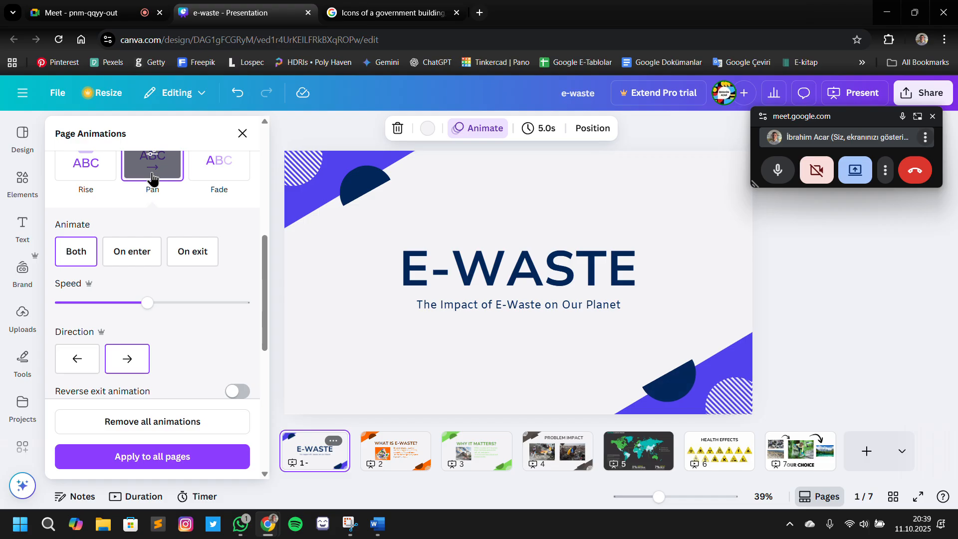
left_click(98, 180)
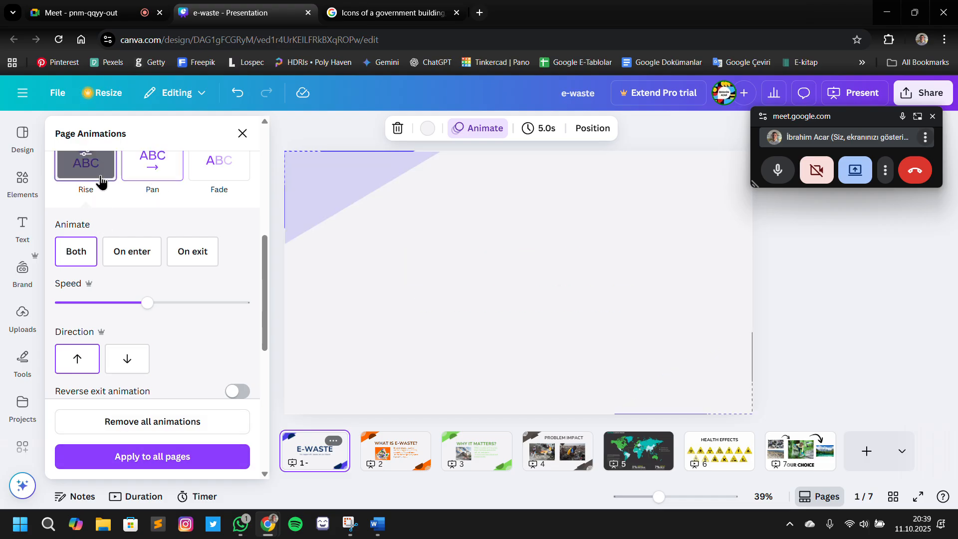
left_click(152, 180)
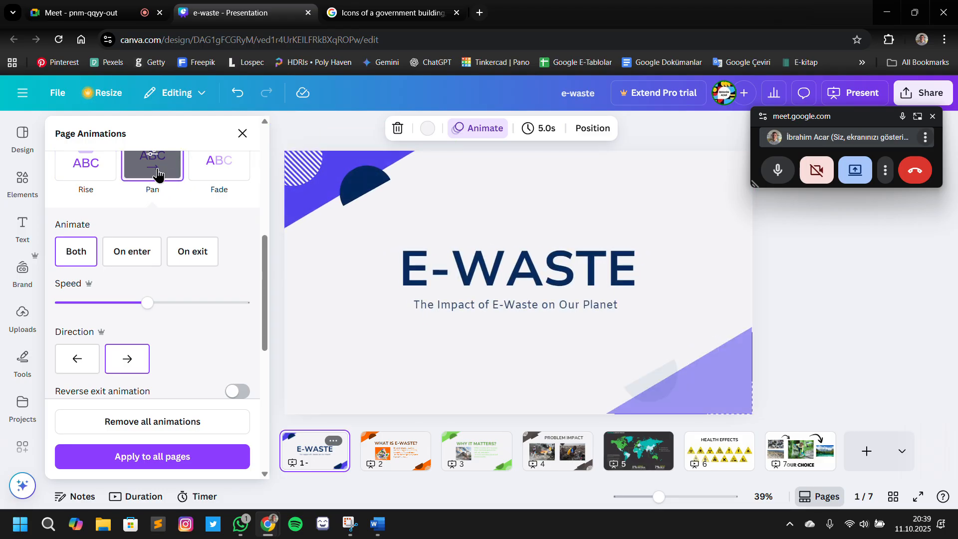
left_click(233, 180)
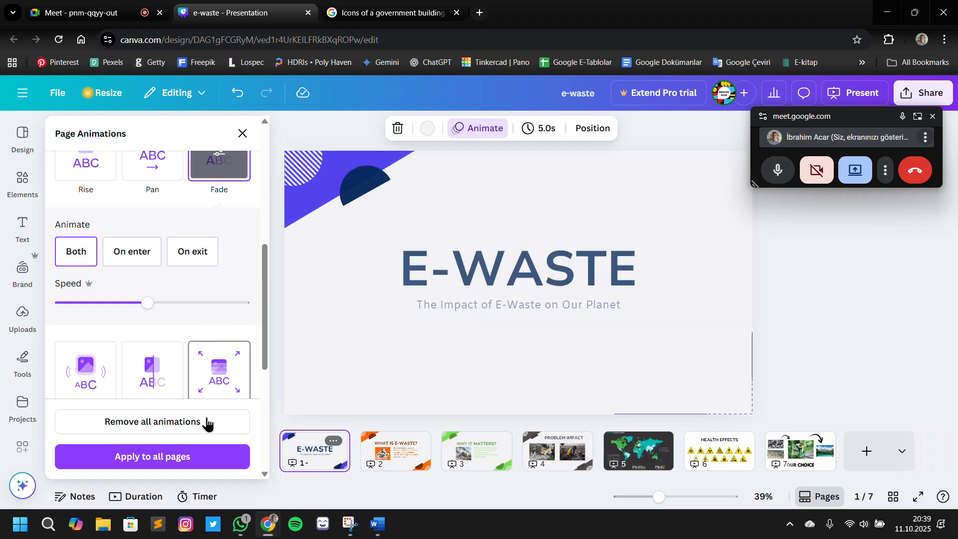
Try the Wipe animation on the title slide, and switch back to Fade
scroll(146, 299, "down", 1)
left_click(146, 314)
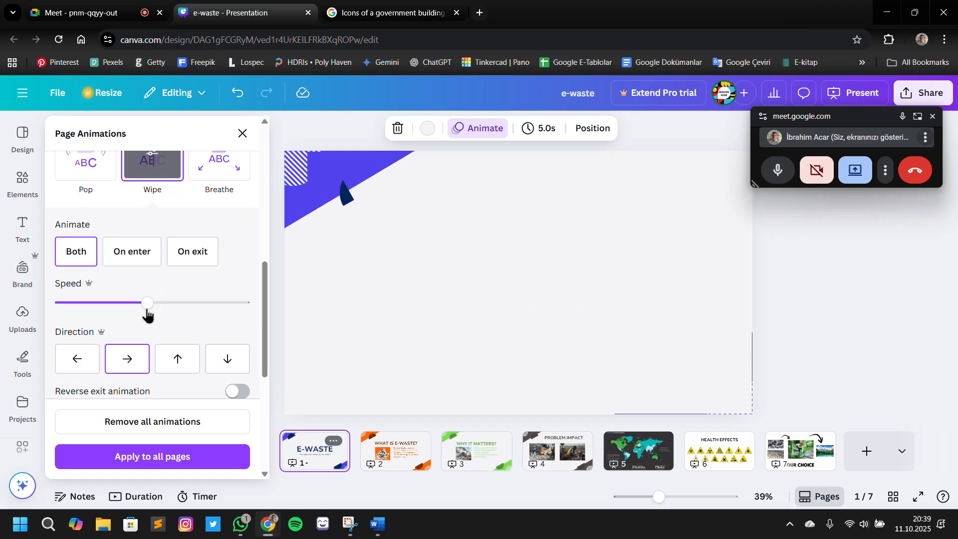
scroll(147, 315, "up", 5)
scroll(214, 252, "up", 3)
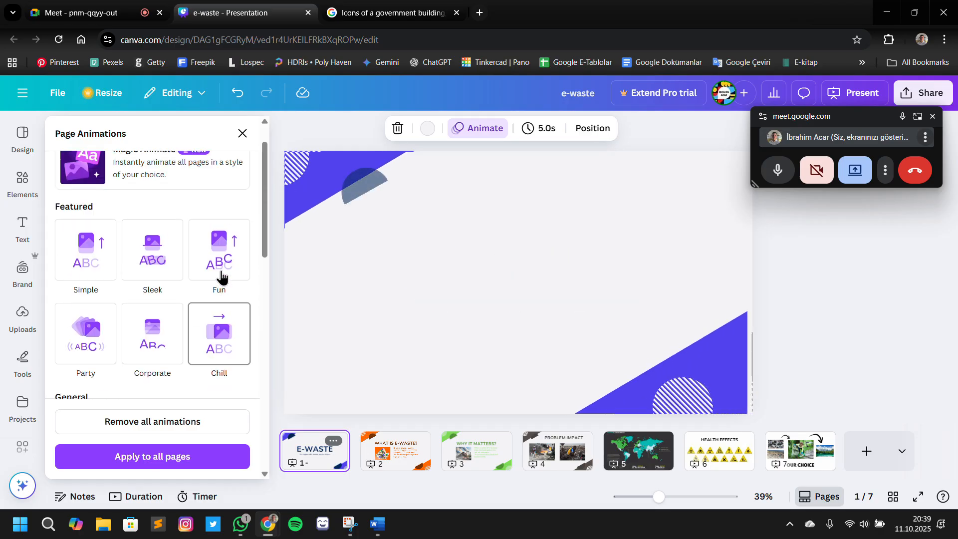
scroll(234, 249, "down", 5)
left_click(220, 240)
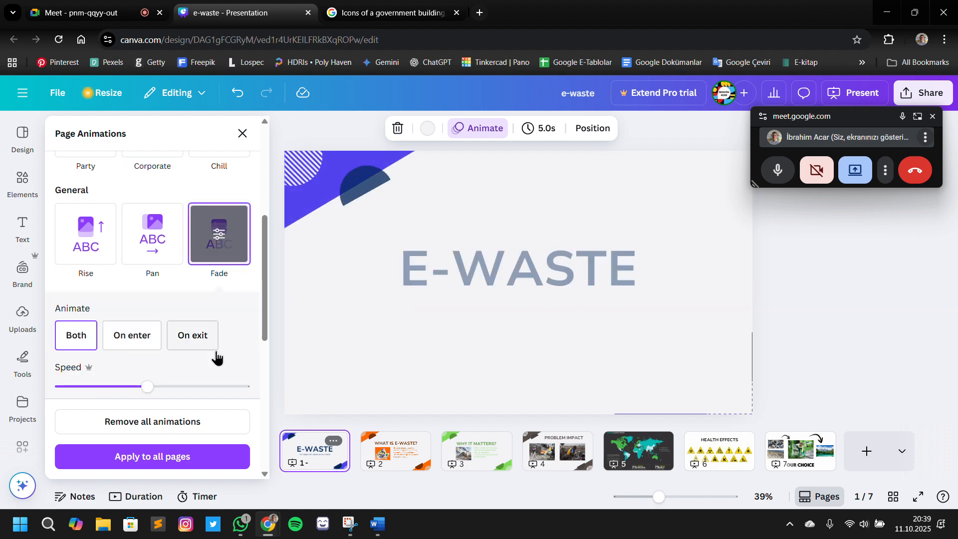
Preview the Baseline, Drift, Tectonic, Breathe and Wipe animations on the title slide
scroll(182, 364, "down", 5)
left_click(101, 365)
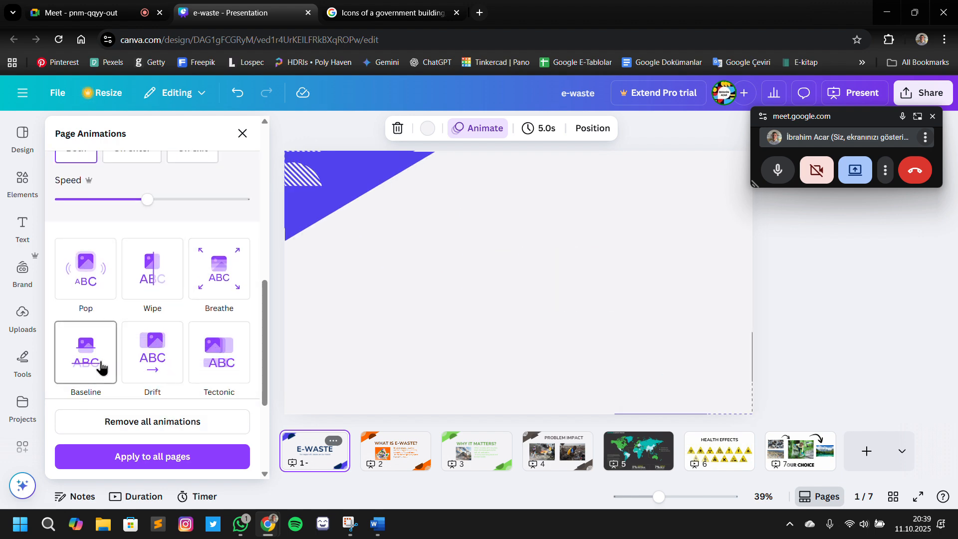
left_click(153, 381)
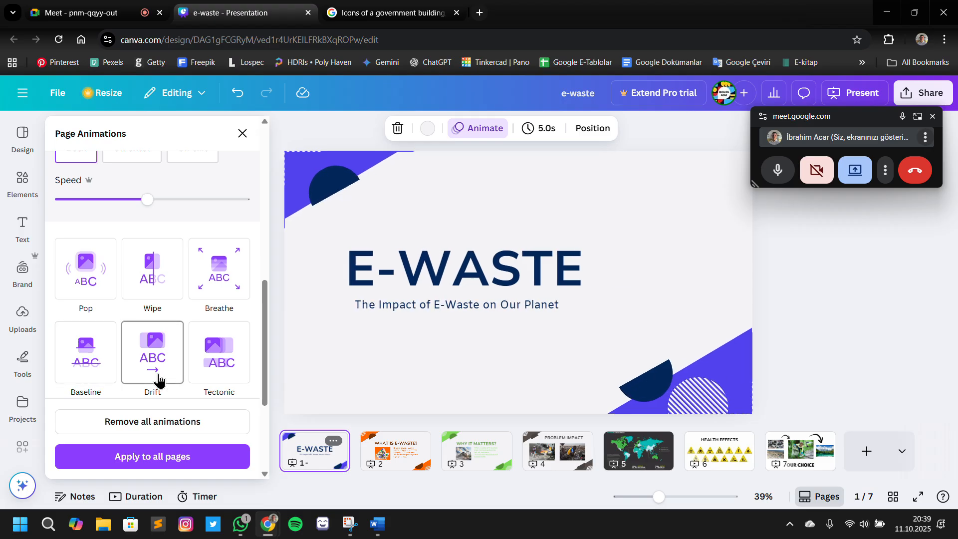
left_click(210, 364)
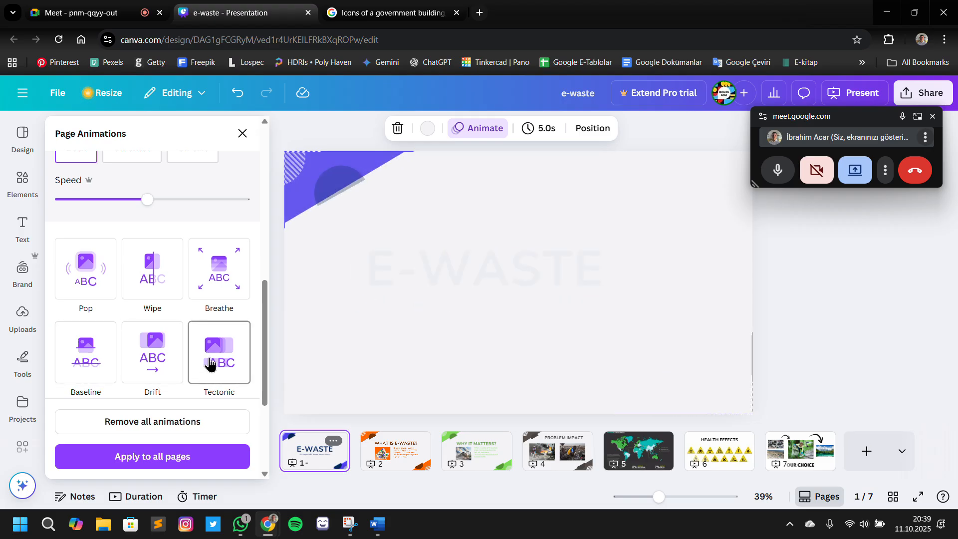
left_click(216, 287)
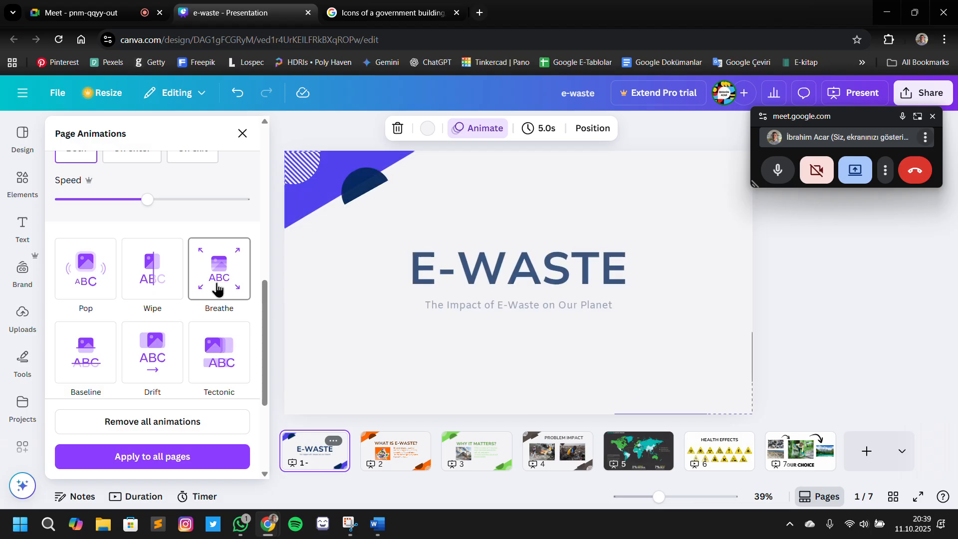
left_click(160, 281)
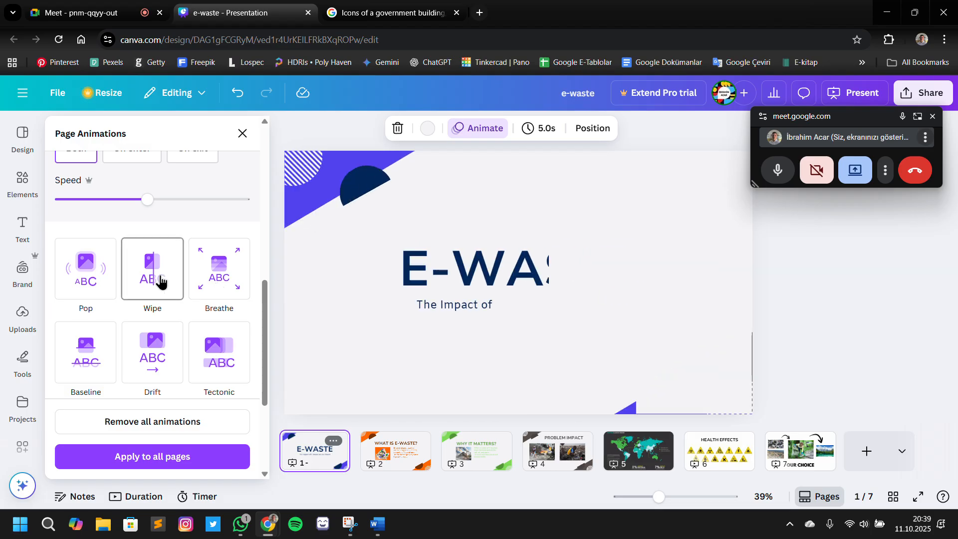
Apply the Breathe animation to all pages, go to page 5 and close the page animations
left_click(223, 273)
left_click(172, 462)
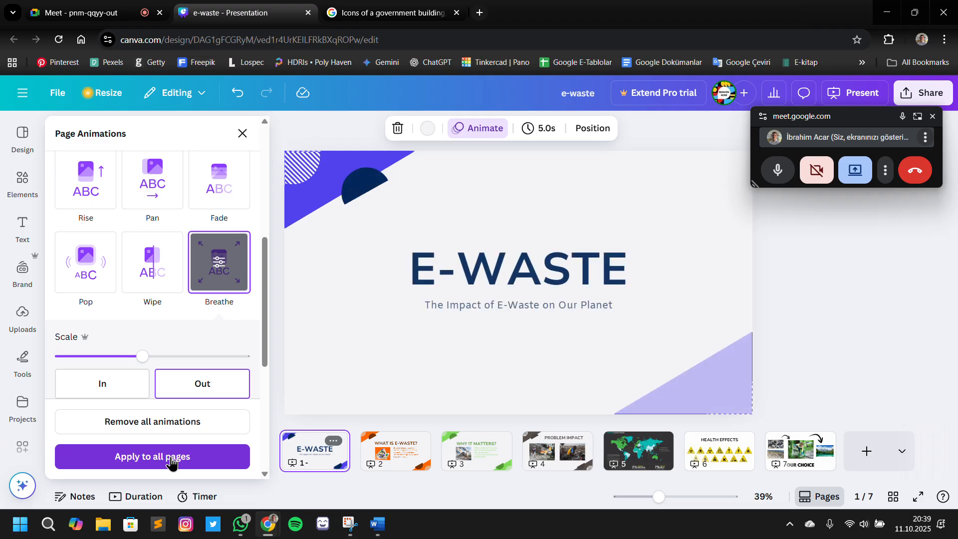
left_click(624, 464)
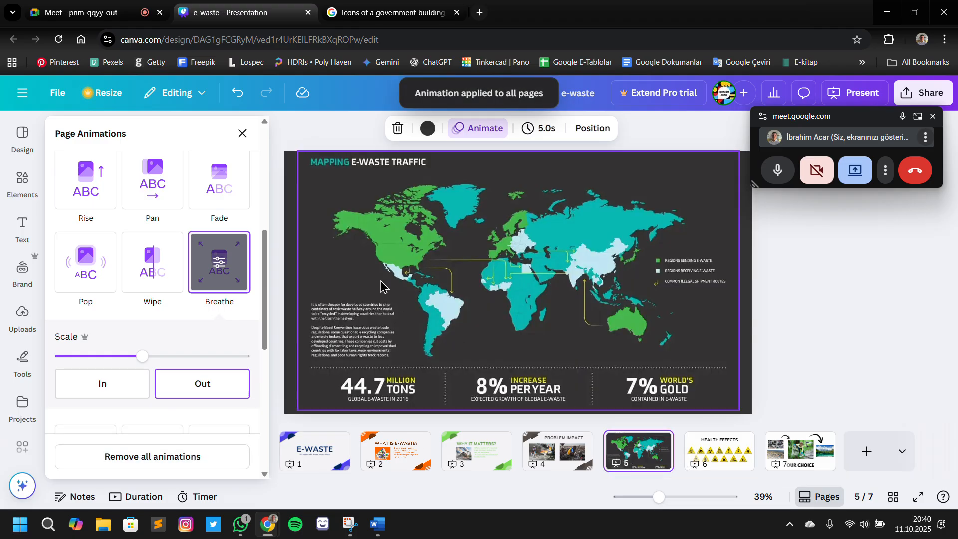
left_click(242, 134)
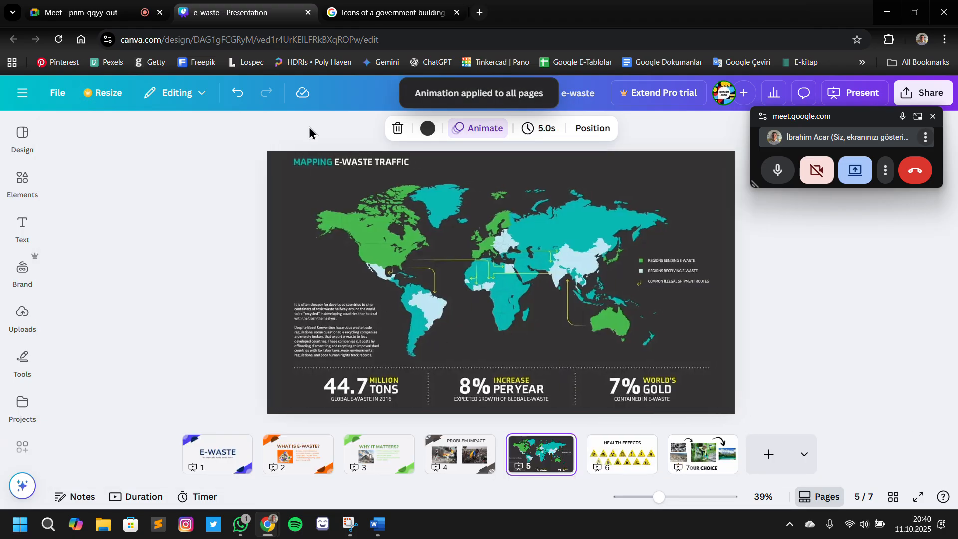
Shrink the e-waste traffic map on page 5 to about 1,758 × 1,032 and center it on the slide
left_click(363, 188)
left_click_drag(720, 155, 709, 158)
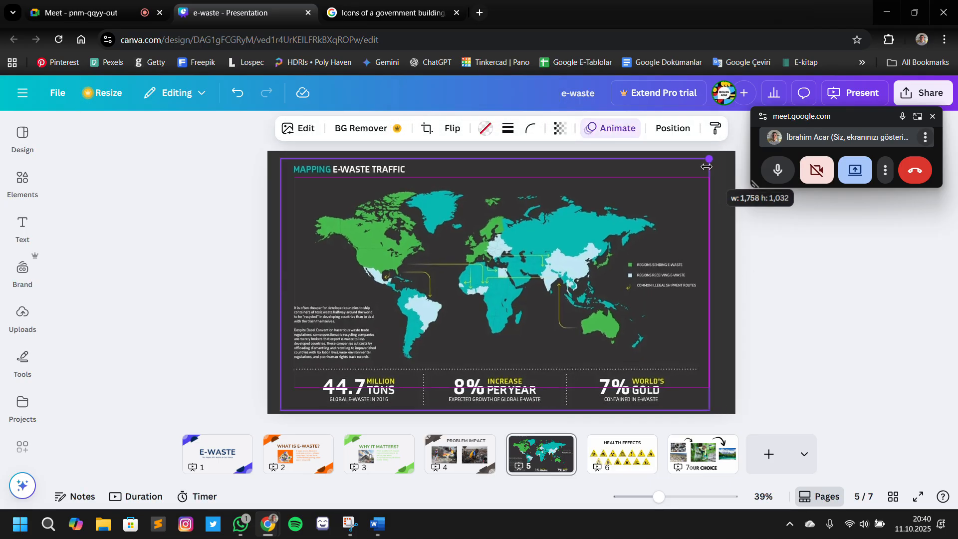
mouse_move(568, 255)
left_mouse_down()
mouse_move(581, 247)
mouse_move(575, 253)
left_mouse_up()
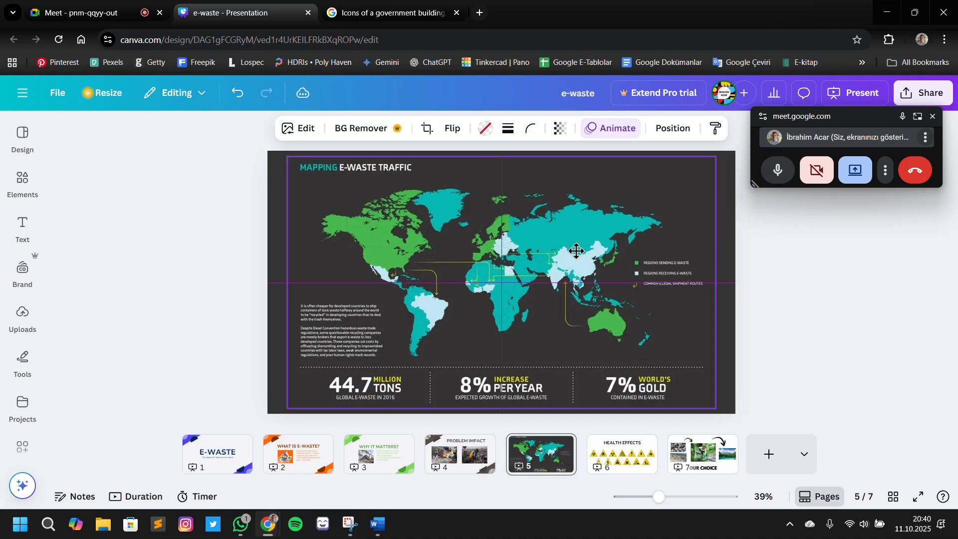
left_click(829, 316)
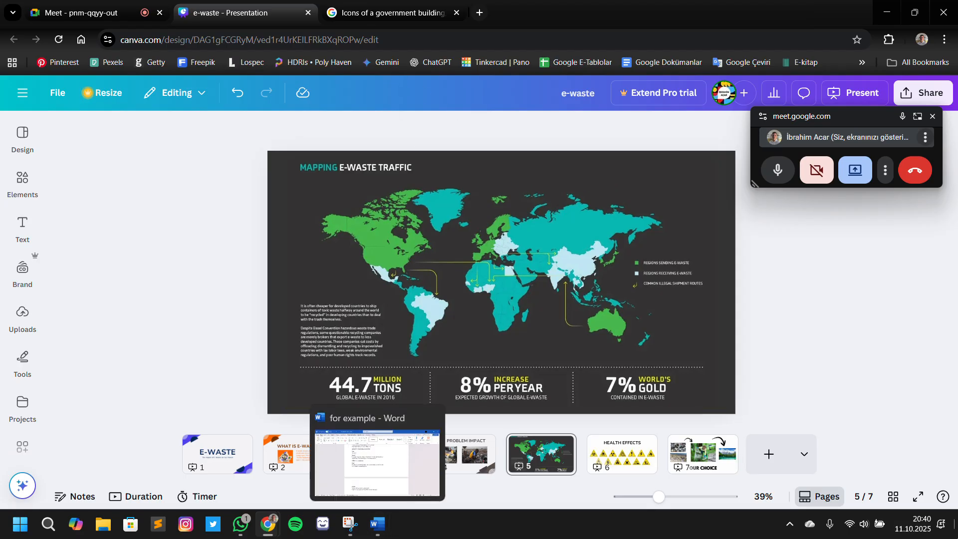
Switch to the Word outline to check the text for the remaining slides, and return to the Canva presentation
left_click(955, 536)
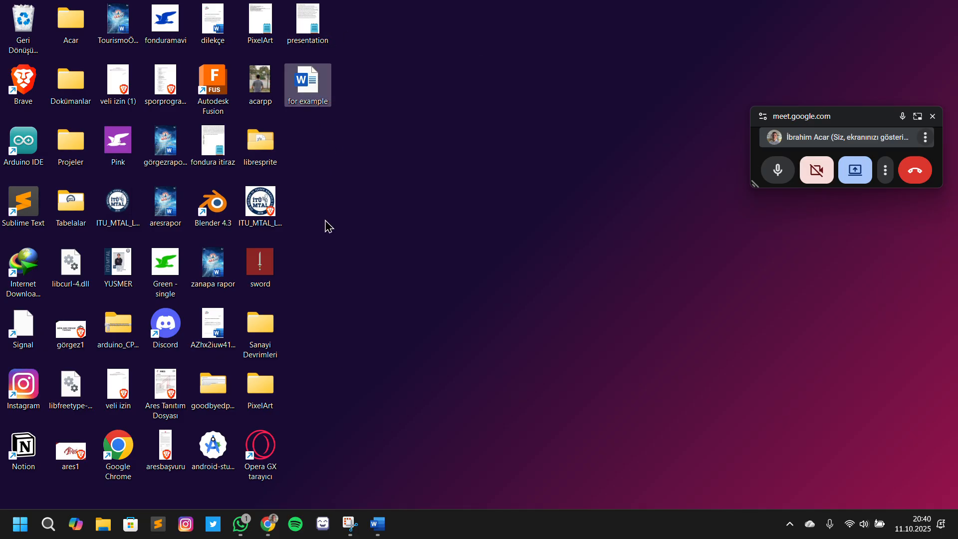
left_click(379, 535)
mouse_move(277, 520)
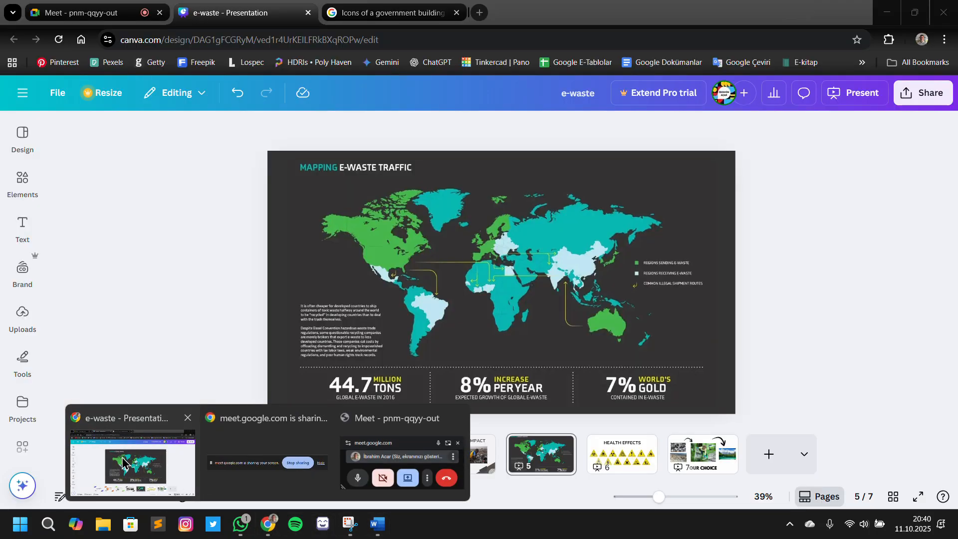
left_click(132, 461)
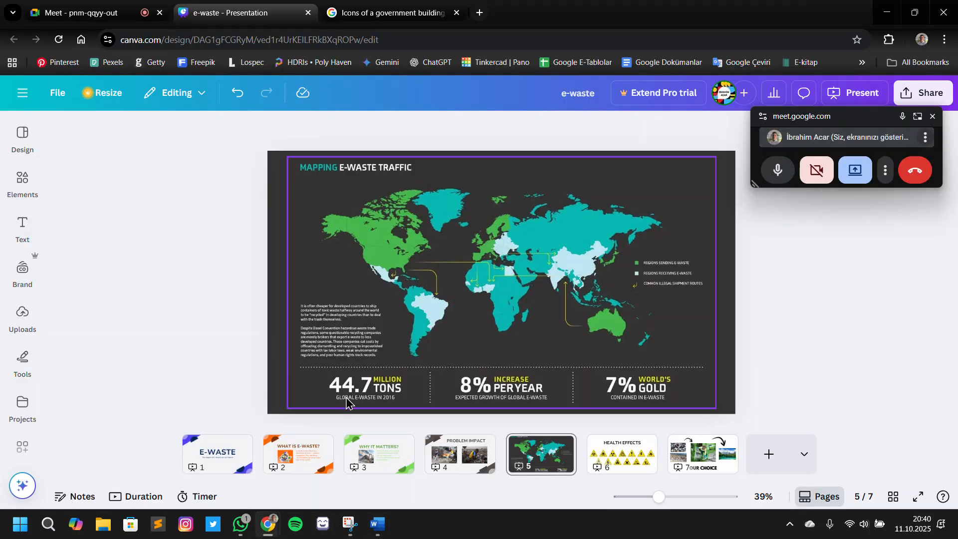